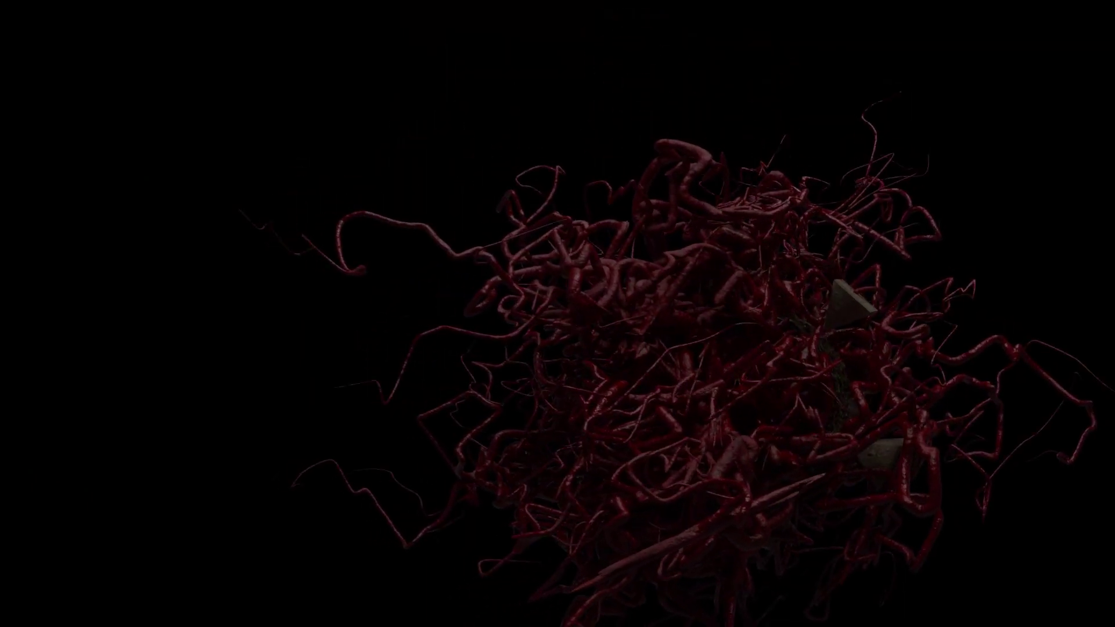
left_click(586, 520)
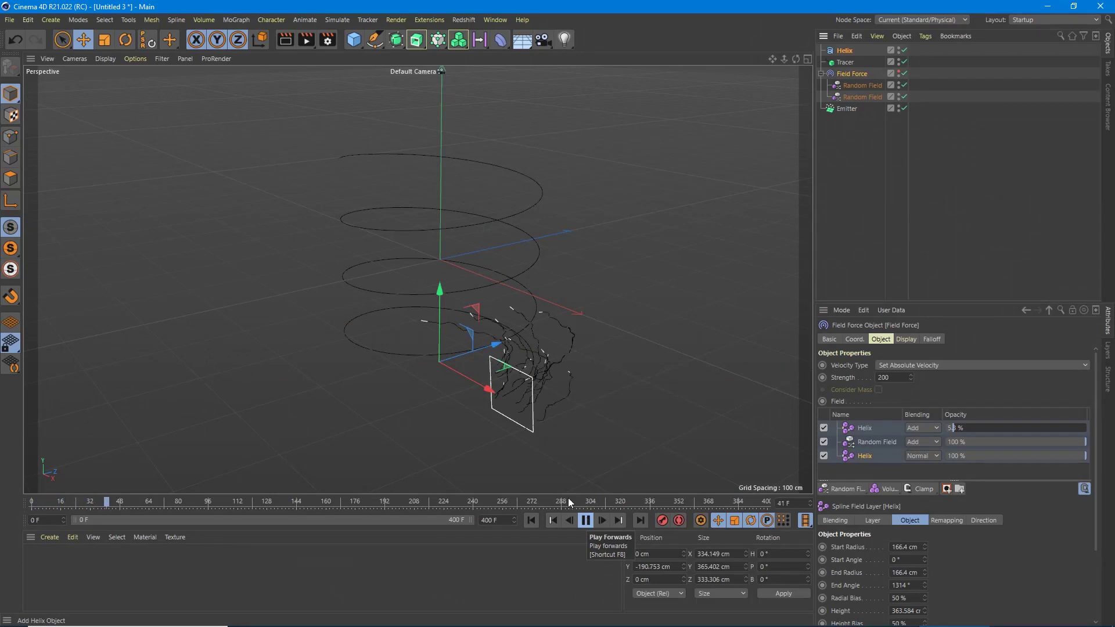
left_click_drag(357, 357, 408, 338, "alt")
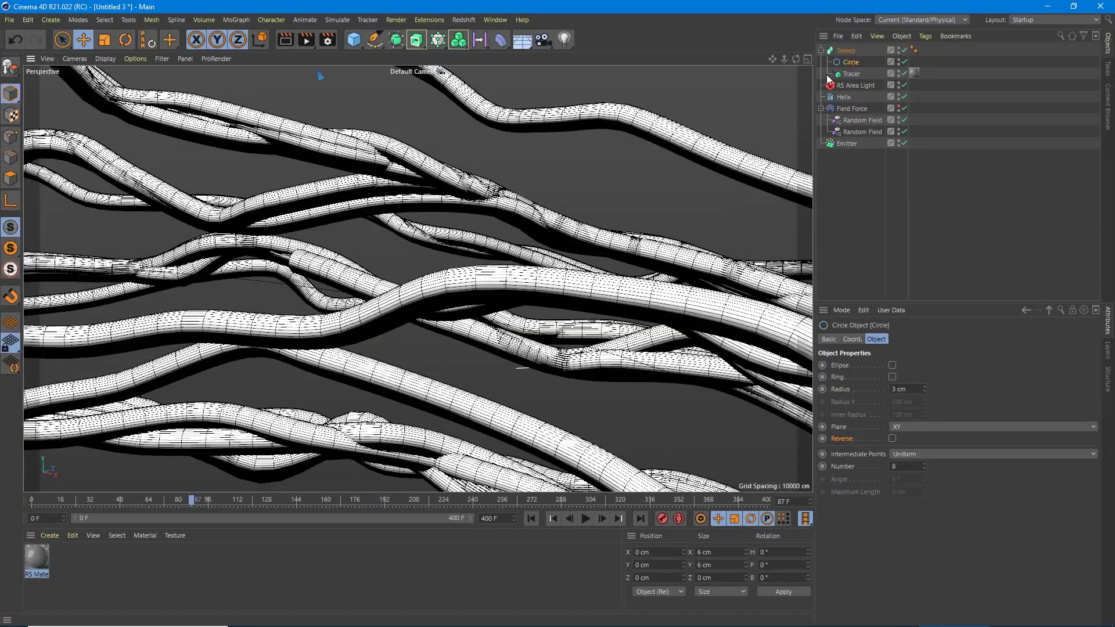
left_click(846, 74)
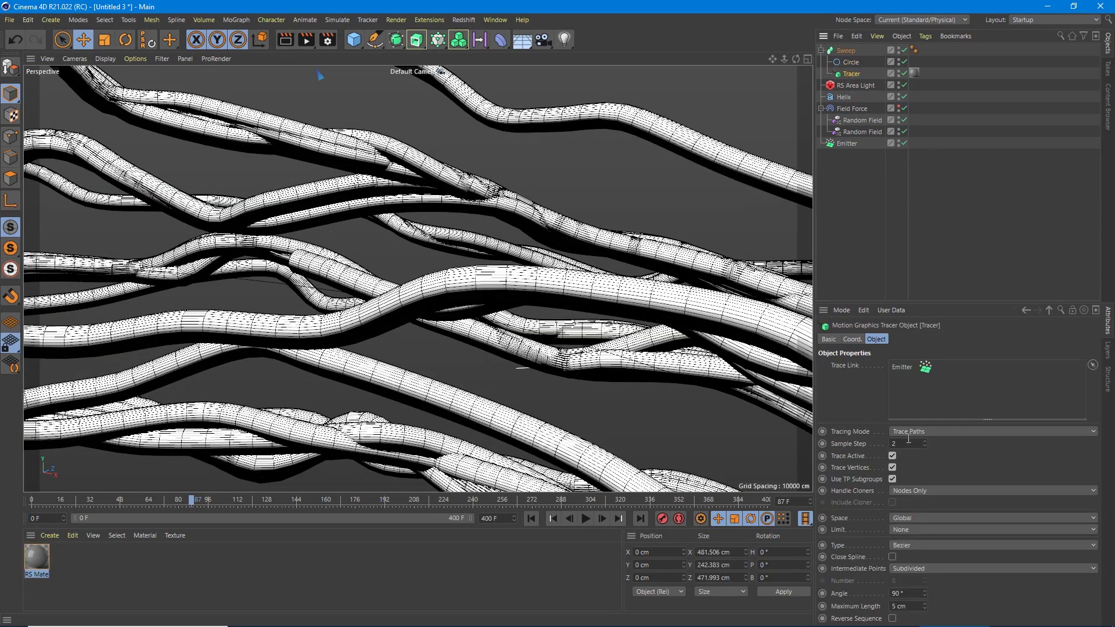
left_click(925, 446)
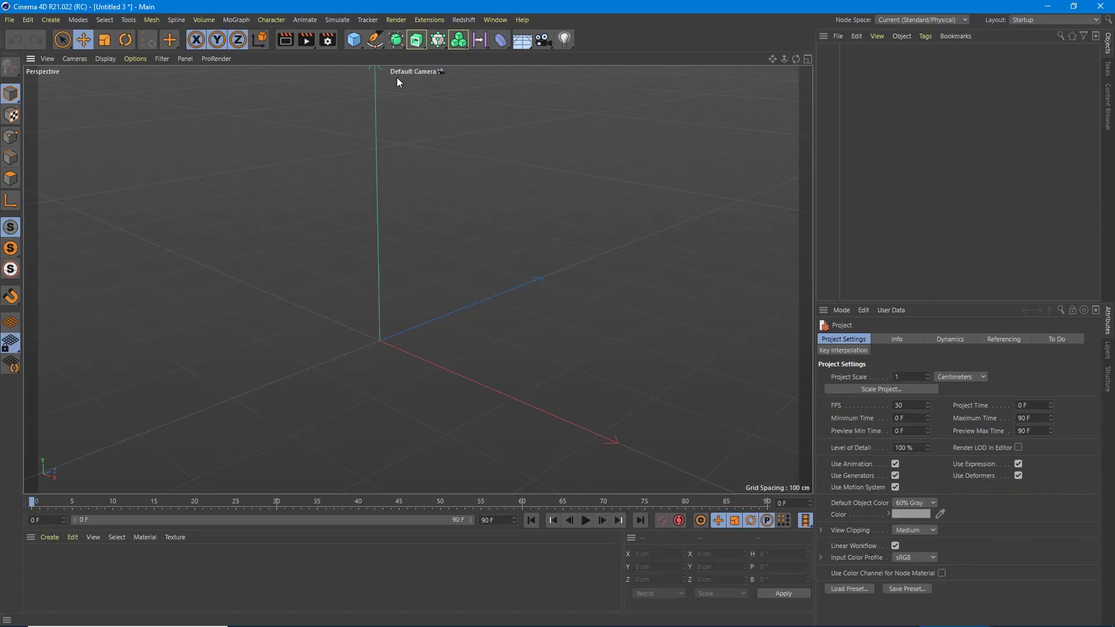
Add a circle spline and a particle emitter to the empty scene.
left_click(375, 47)
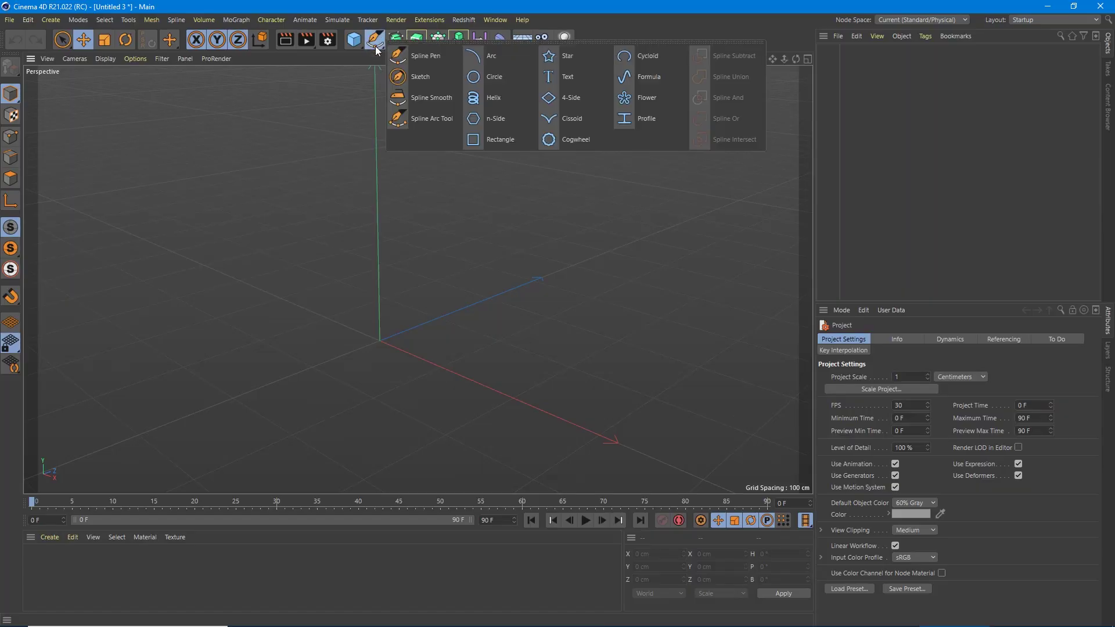
left_click(478, 81)
left_click_drag(462, 273, 449, 229, "alt")
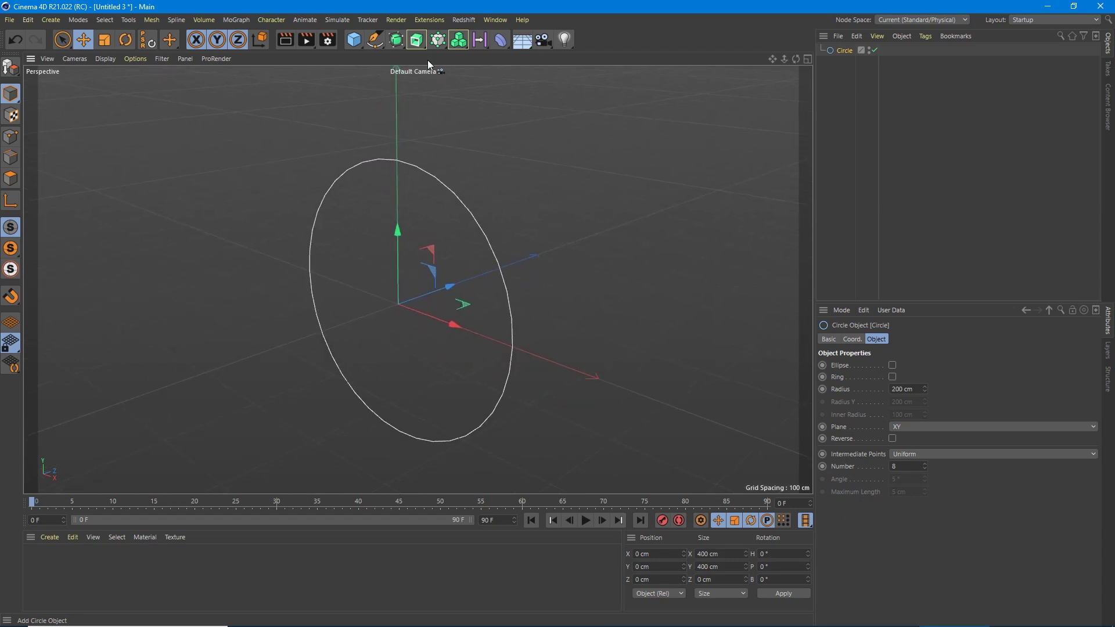
left_click(340, 19)
mouse_move(364, 66)
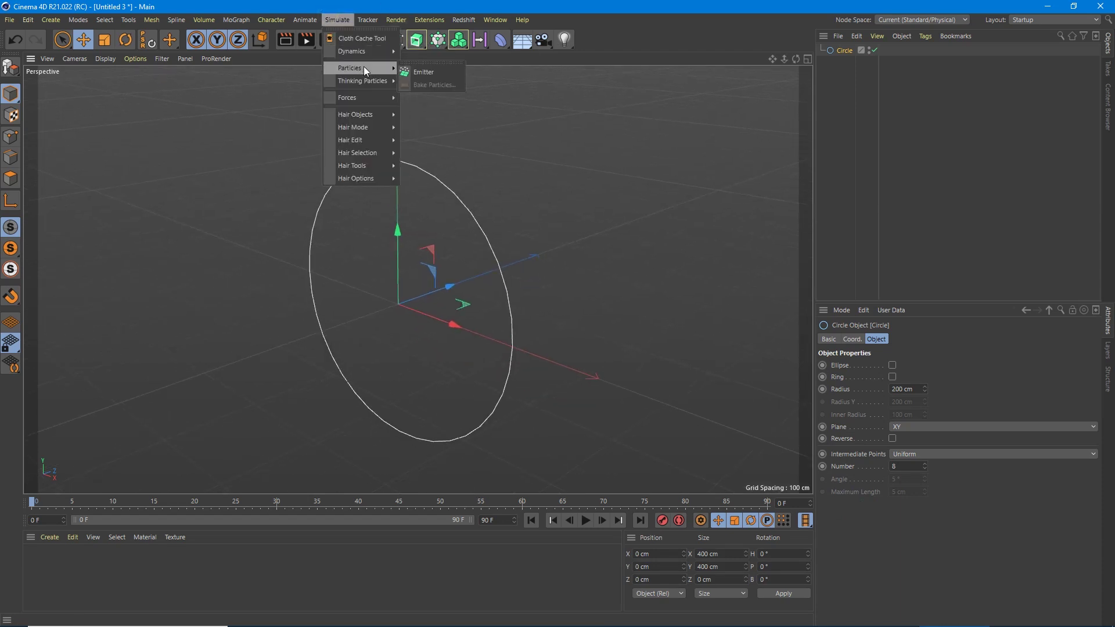
left_click(408, 74)
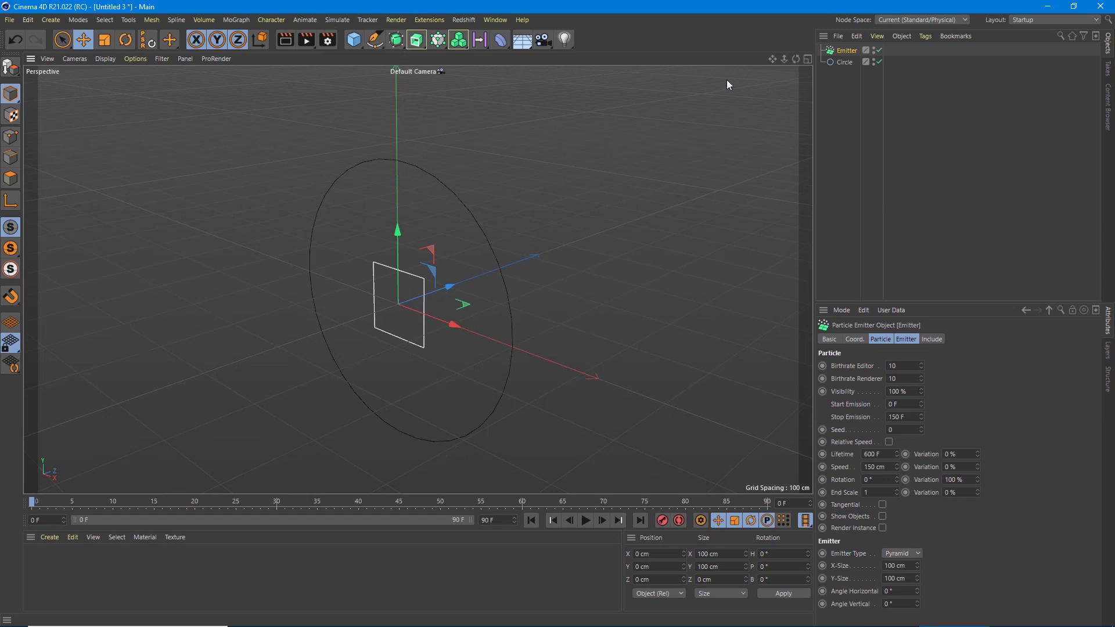
Snap the emitter onto the circle using an Align to Spline tag with Circle as its path, and delete the tag.
right_click(841, 51)
mouse_move(866, 62)
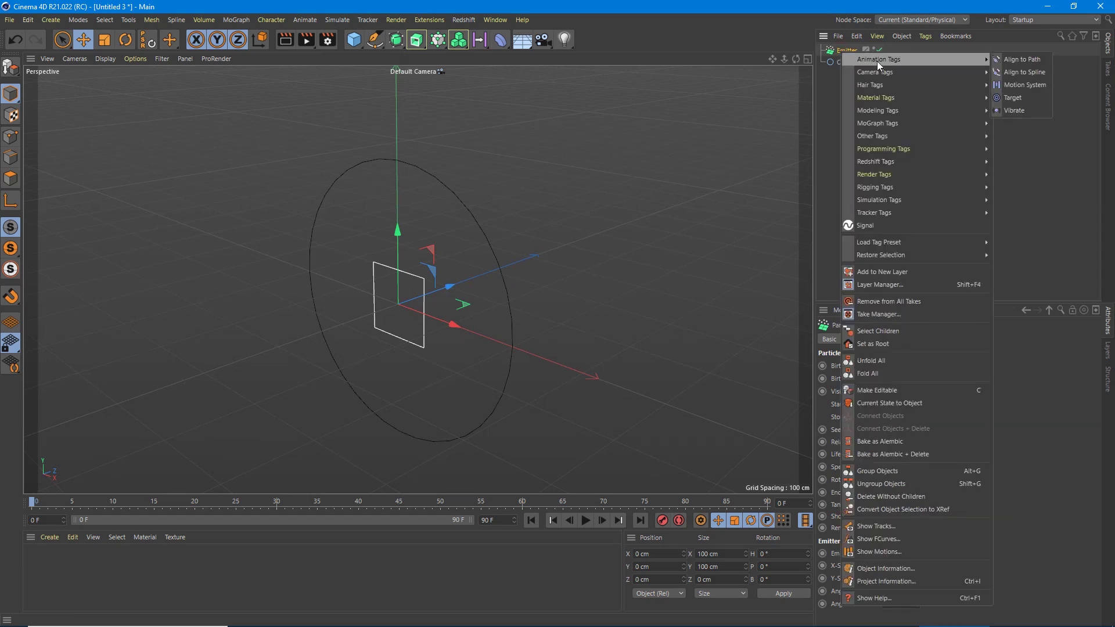
left_click(1029, 72)
left_click_drag(844, 66, 881, 364)
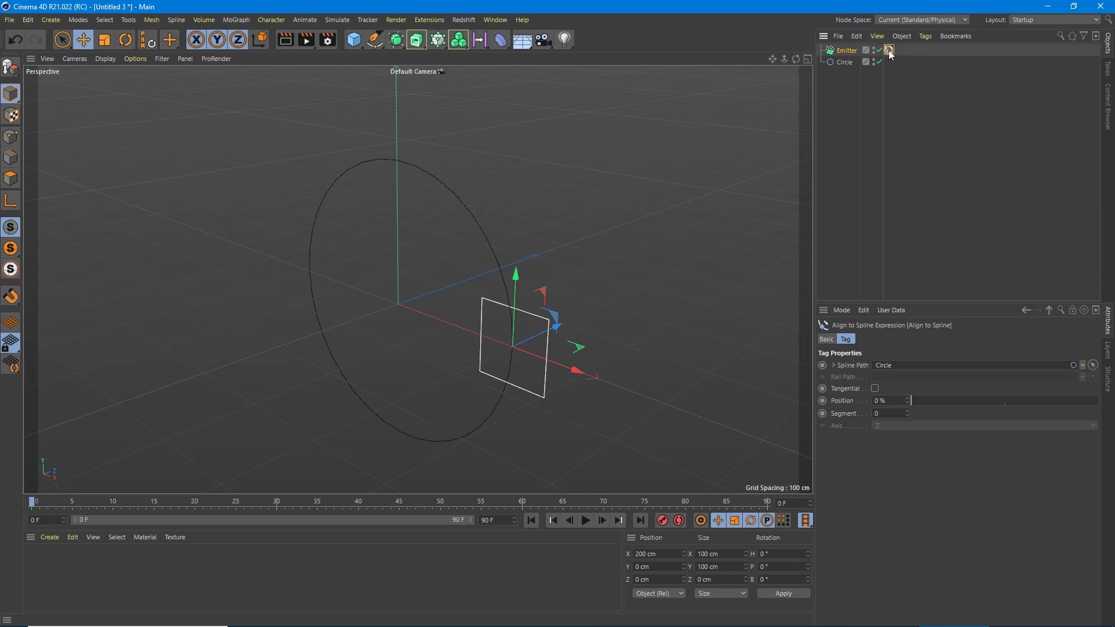
key("Delete")
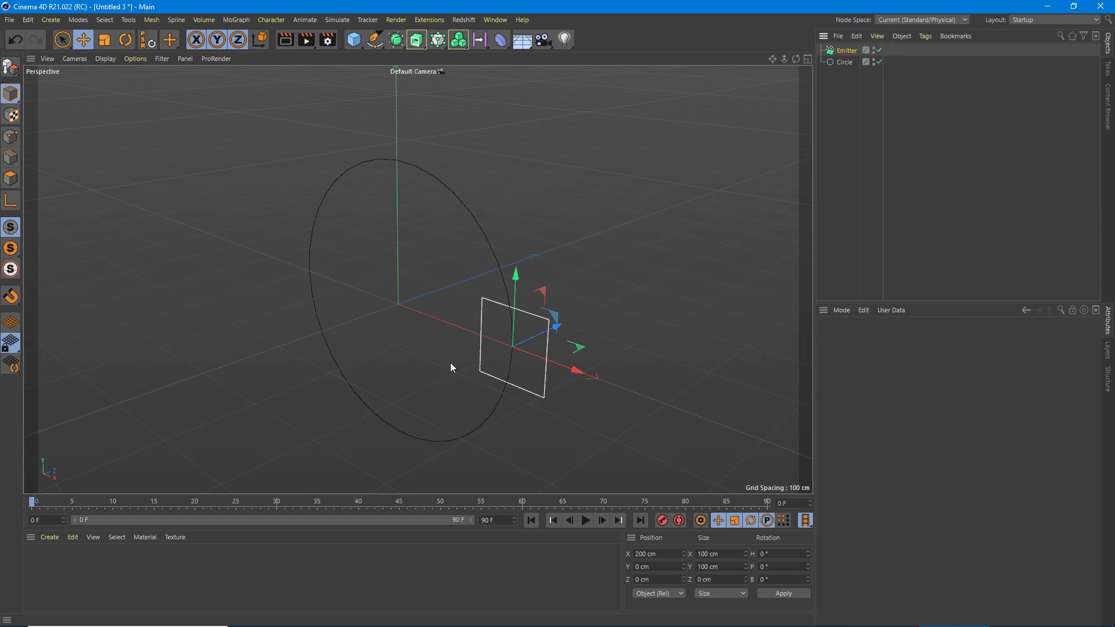
Rotate the emitter to a pitch of 90° so it lies flat across the circle, and deselect it.
key("r")
left_click_drag(500, 308, 579, 238)
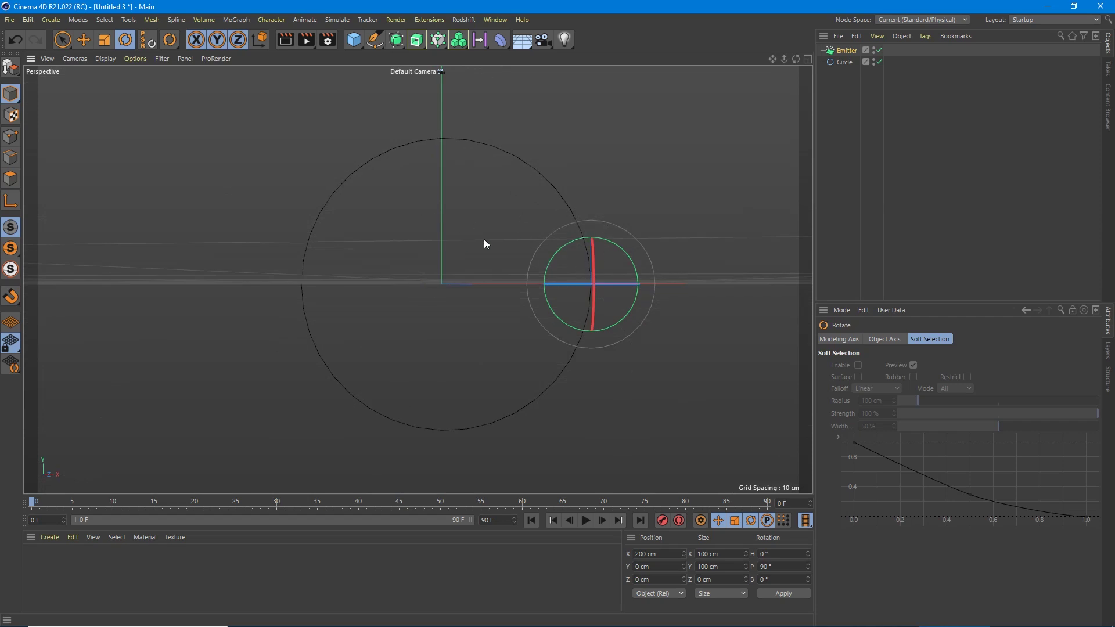
middle_click_drag(509, 232, 549, 208, "alt")
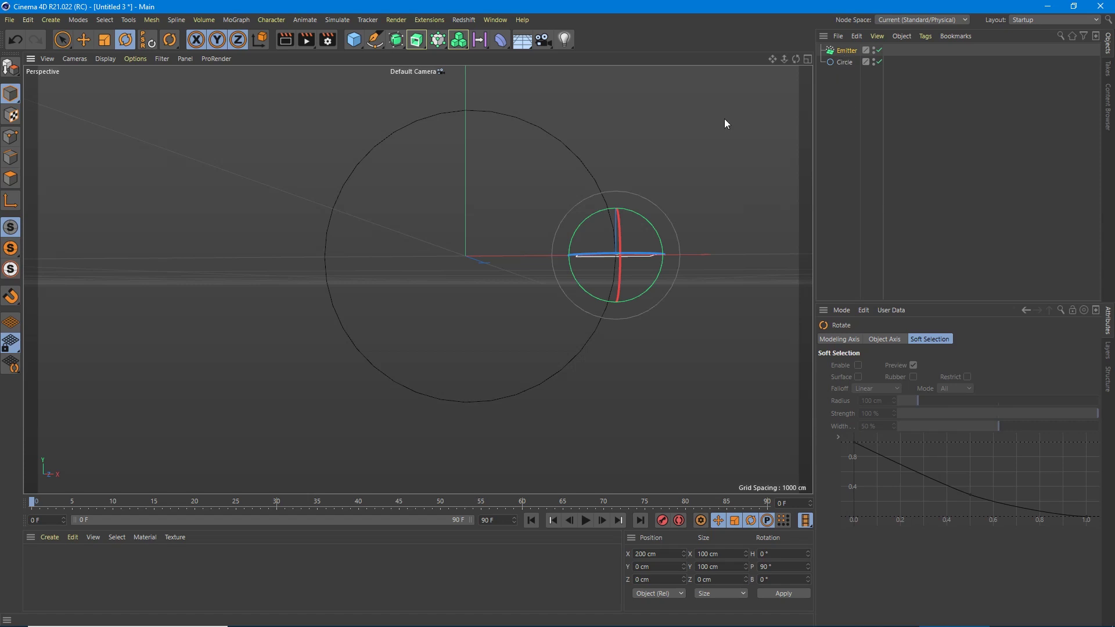
left_click(855, 87)
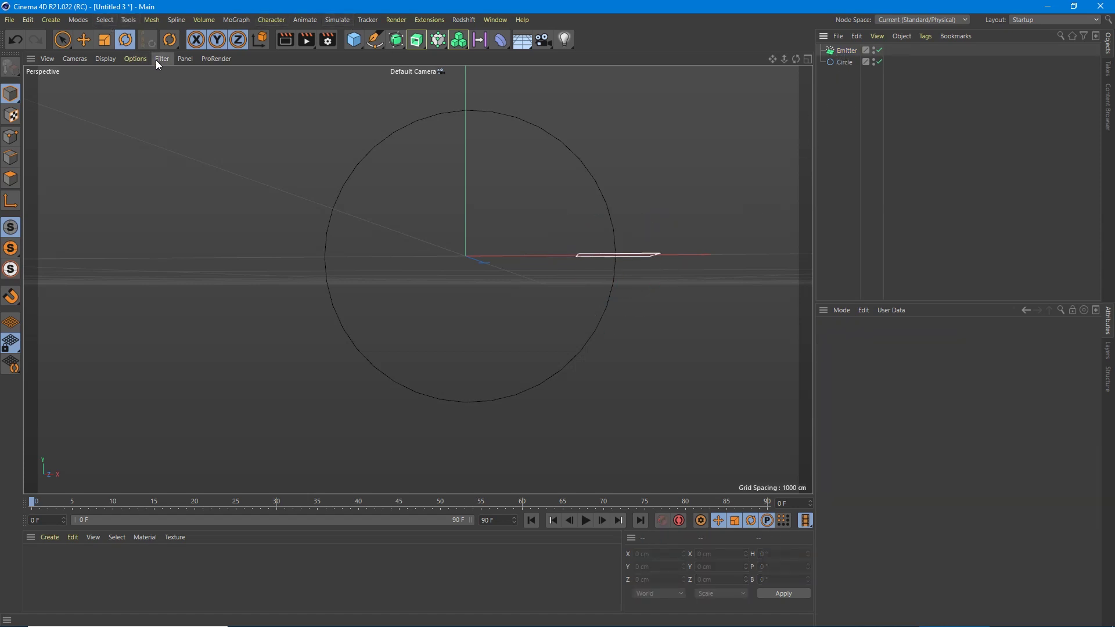
Add a Field Force and enlarge its bounding box until it encloses the circle and the emitter.
left_click(50, 19)
mouse_move(91, 112)
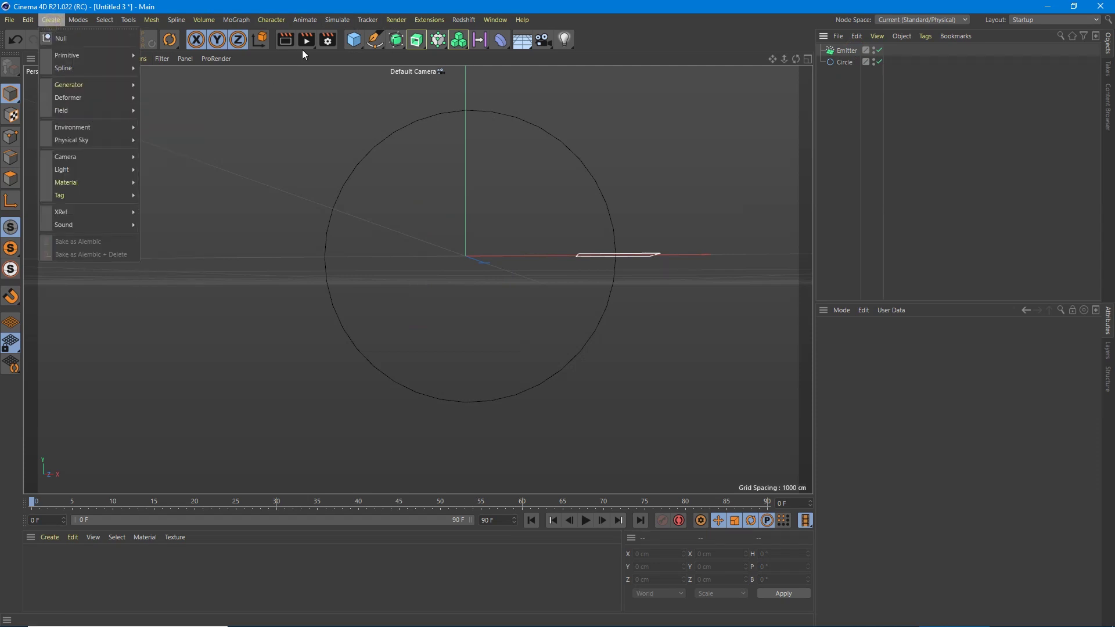
mouse_move(343, 19)
mouse_move(361, 99)
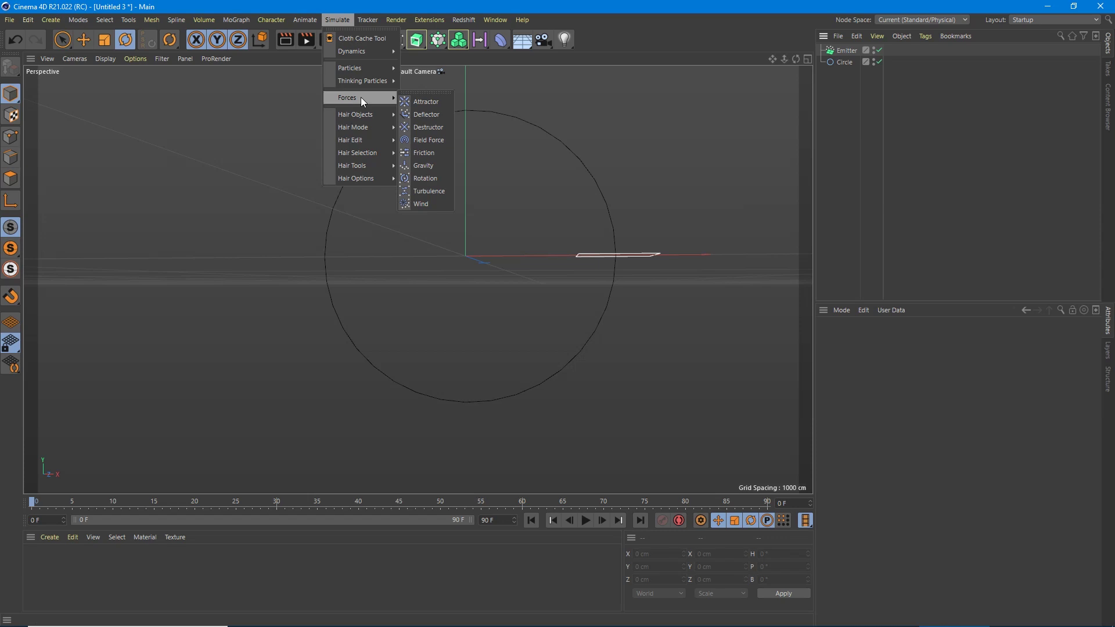
left_click(426, 140)
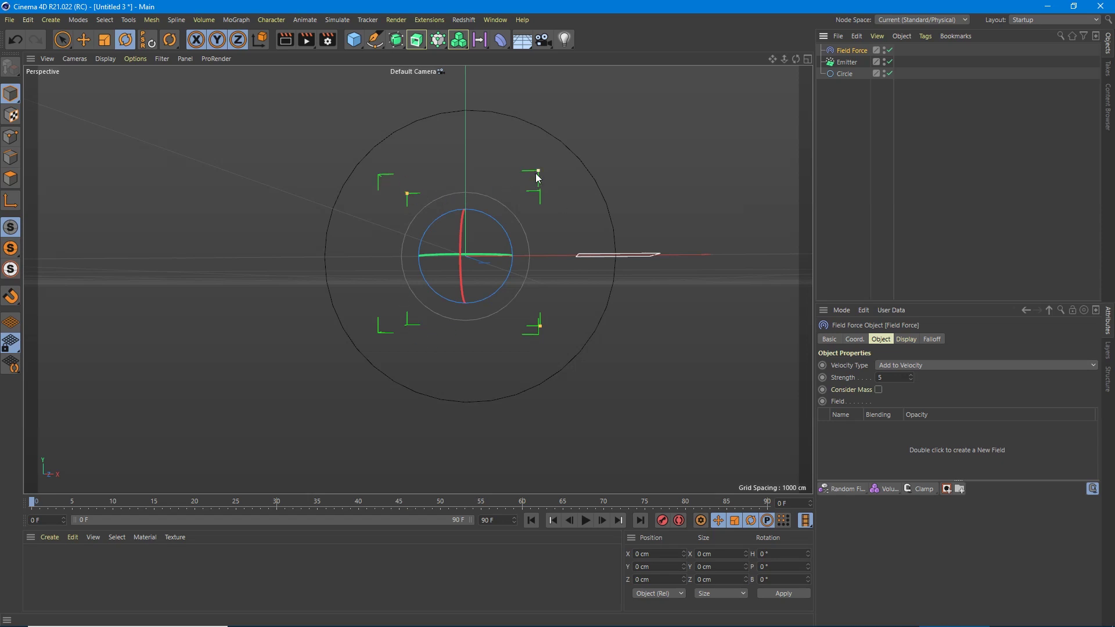
left_click_drag(536, 173, 691, 69)
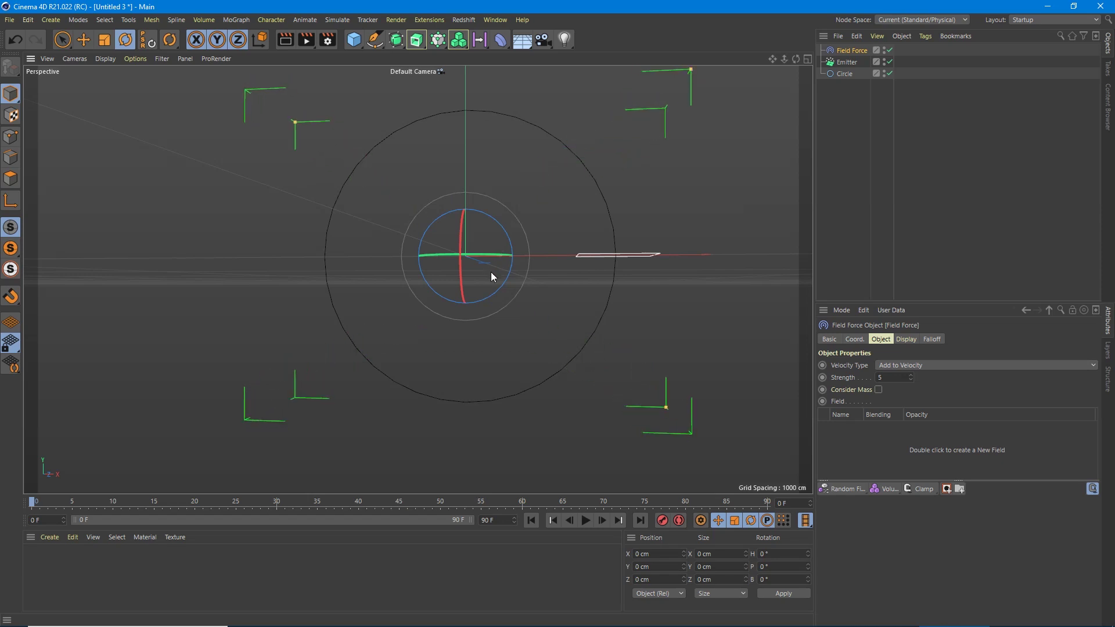
left_click_drag(418, 279, 493, 249, "alt")
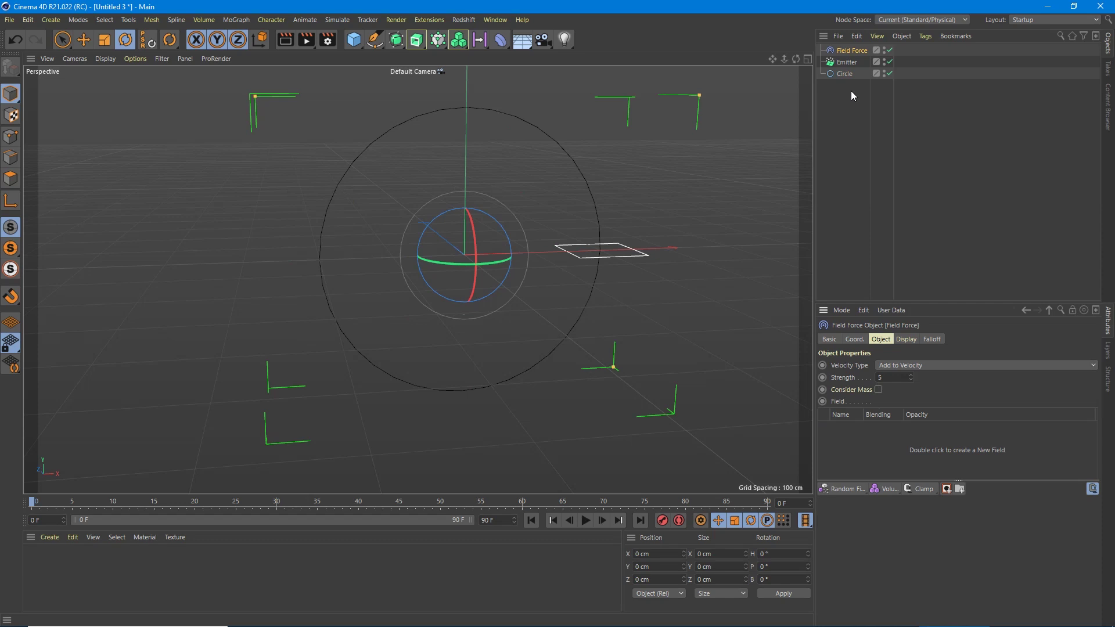
Add the circle as a spline field in the Field Force and set the velocity type to Change Direction.
left_click(883, 489)
left_click_drag(844, 75, 852, 279)
left_click_drag(857, 442, 858, 446)
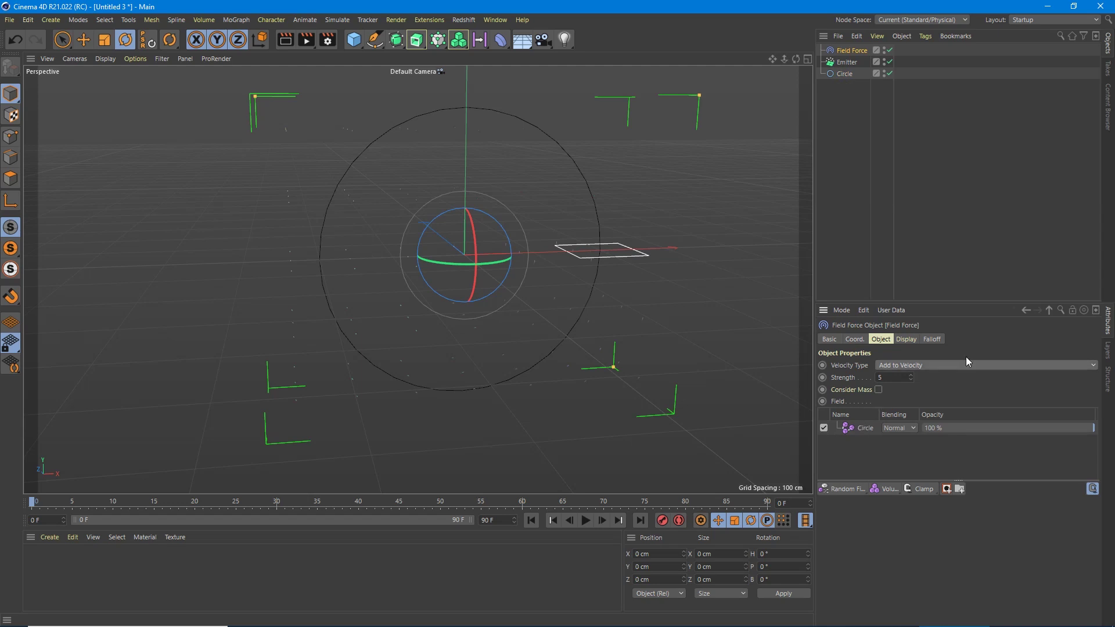
left_click(918, 366)
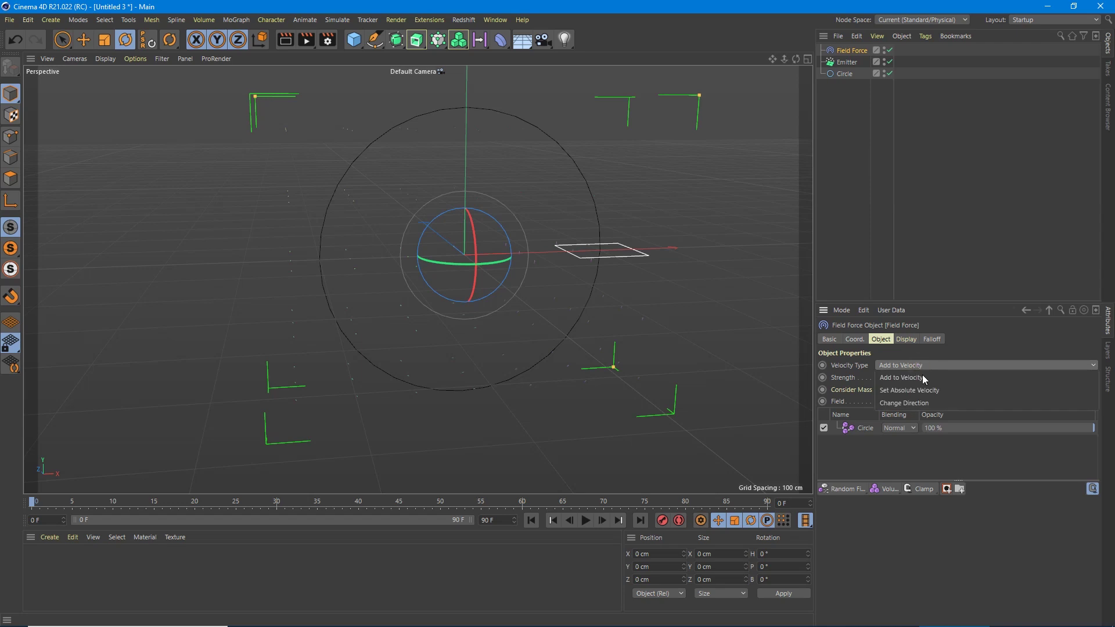
left_click(918, 405)
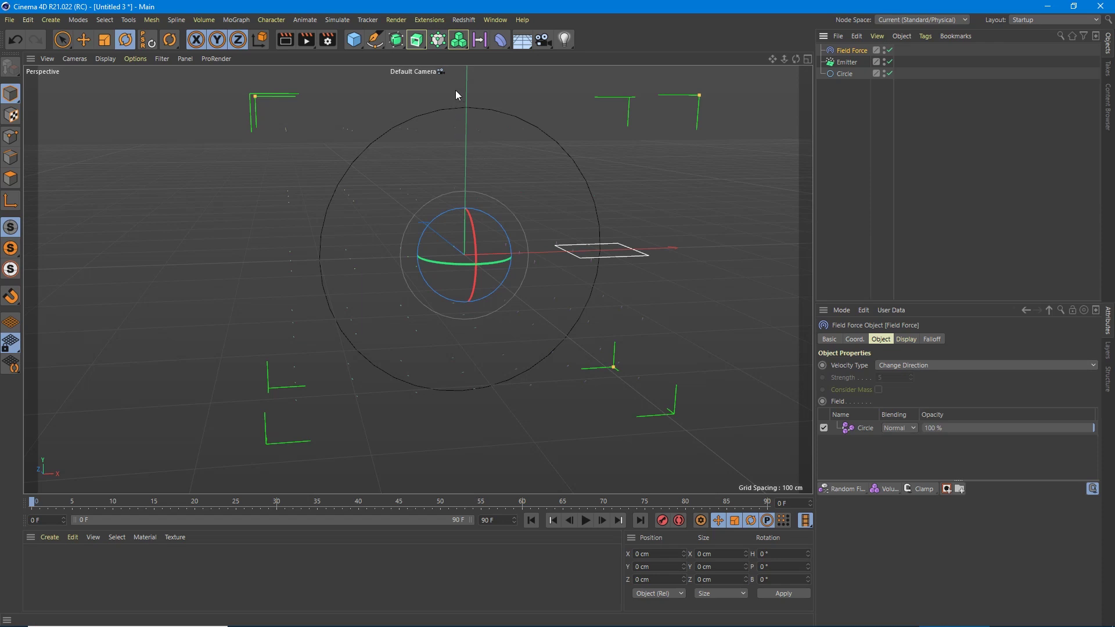
Add a Tracer with the Emitter as its trace link and play the animation to preview the particle paths.
left_click(438, 40)
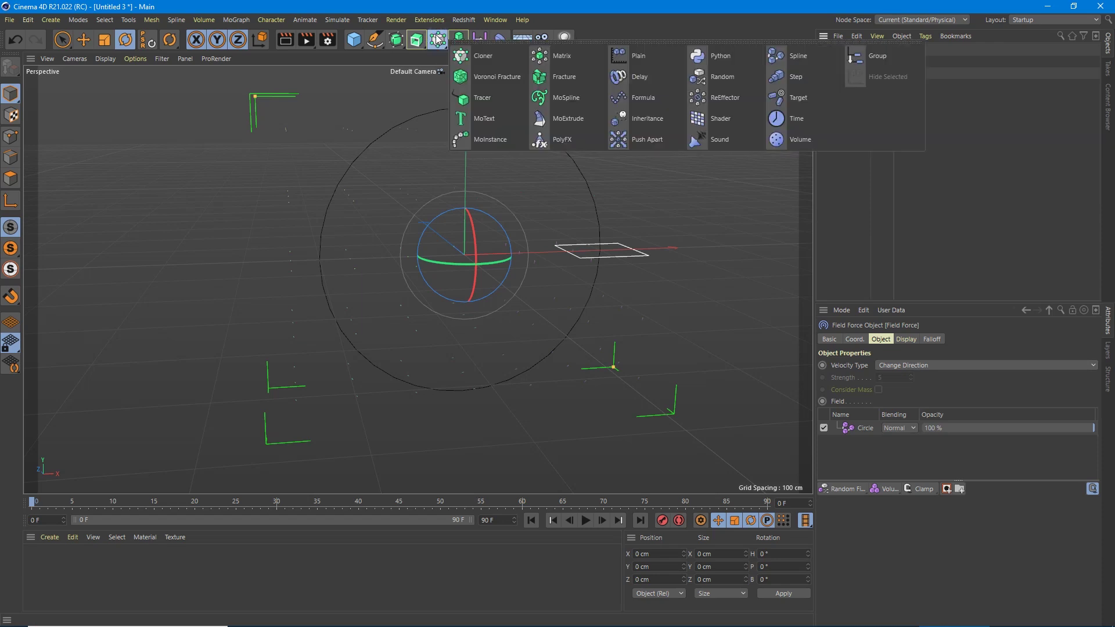
left_click(482, 98)
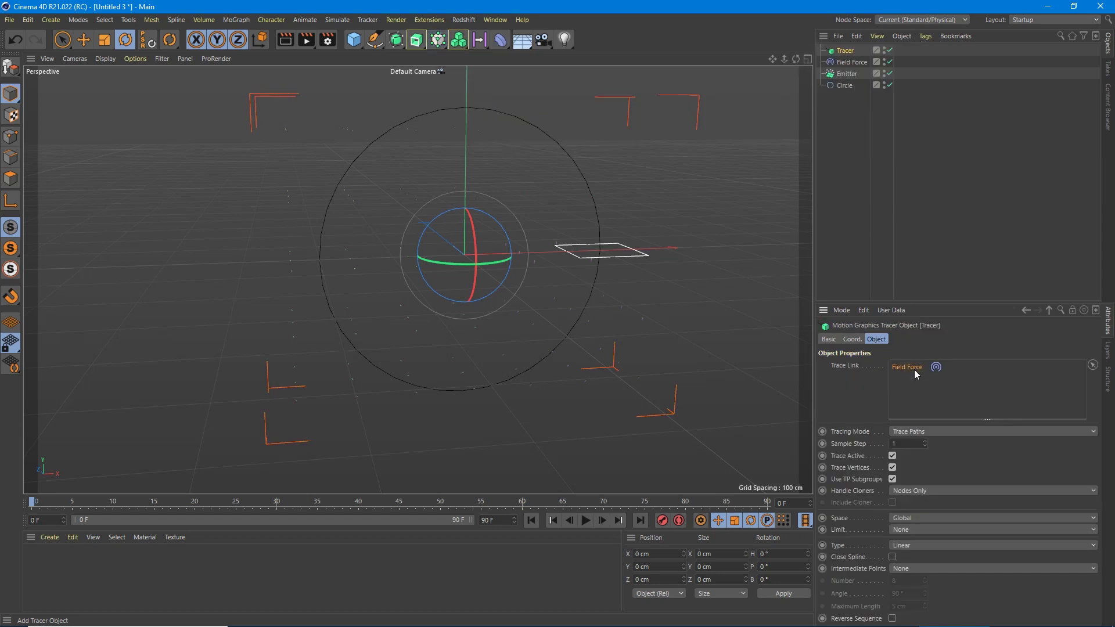
mouse_move(846, 74)
left_mouse_down()
mouse_move(925, 324)
mouse_move(924, 390)
left_mouse_up()
left_click(586, 520)
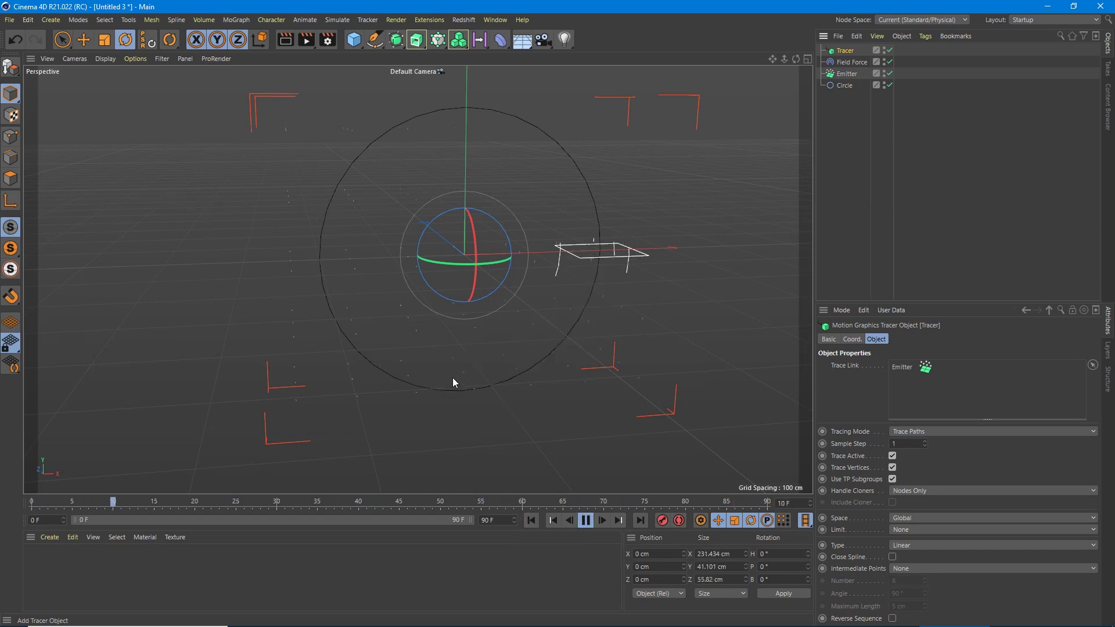
left_click(585, 521)
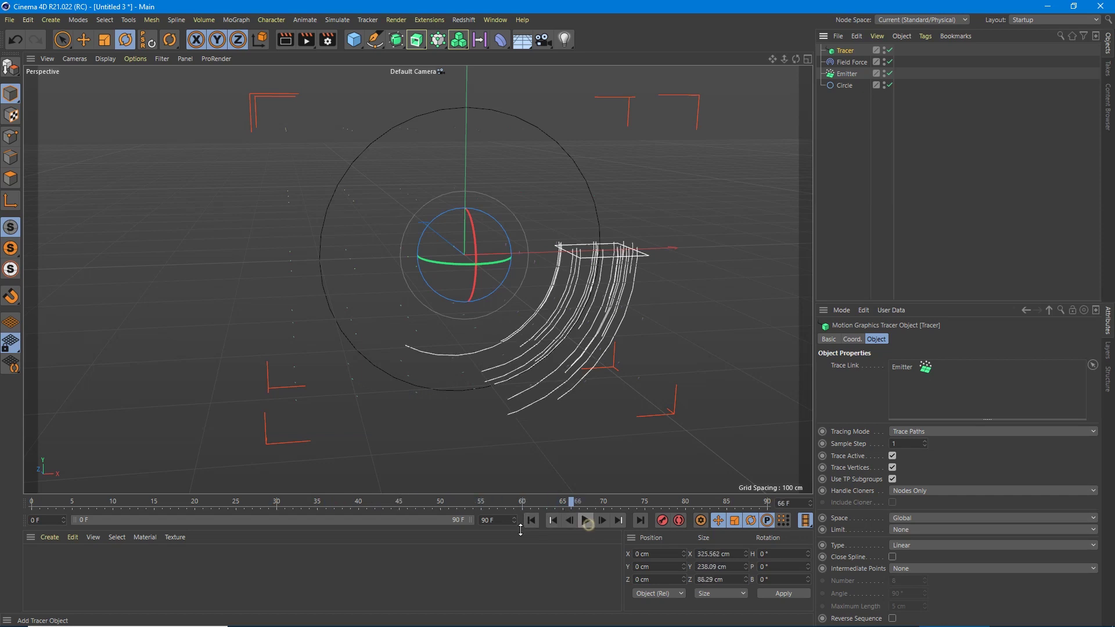
Set the project end to 500 frames, extend the preview range to match, and return to the first frame.
left_click(496, 520)
type("500")
key("Return")
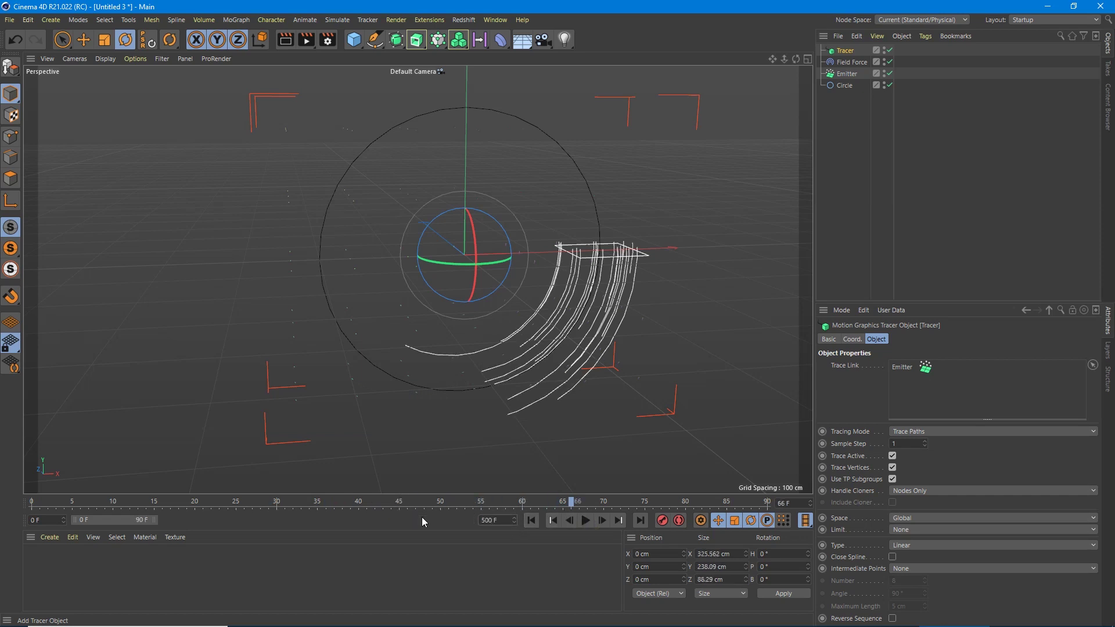
left_click_drag(153, 520, 586, 521)
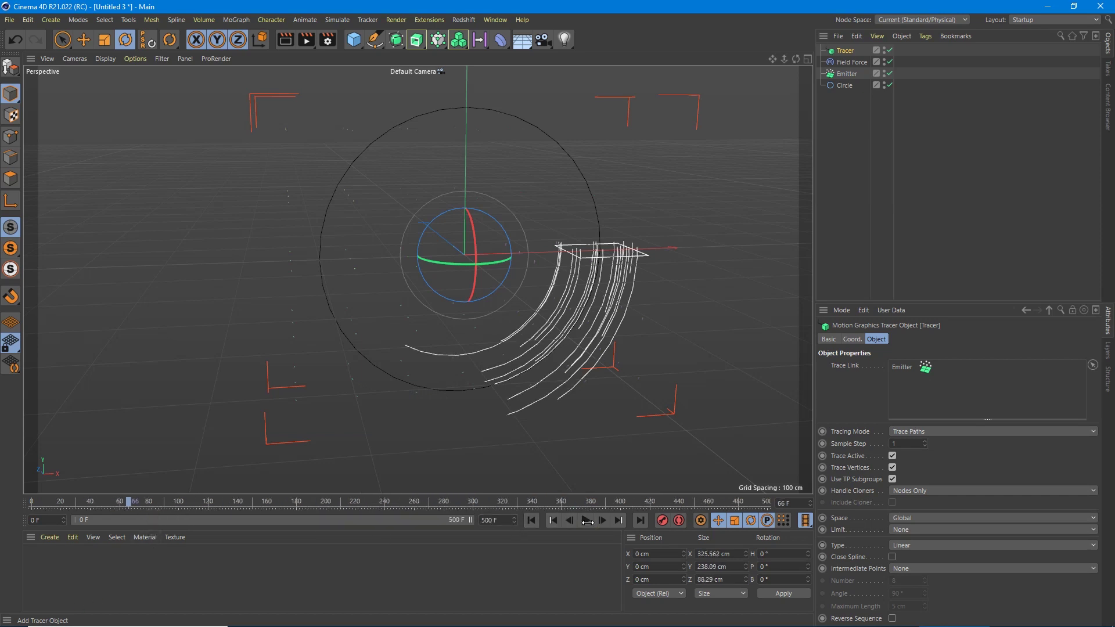
left_click(531, 522)
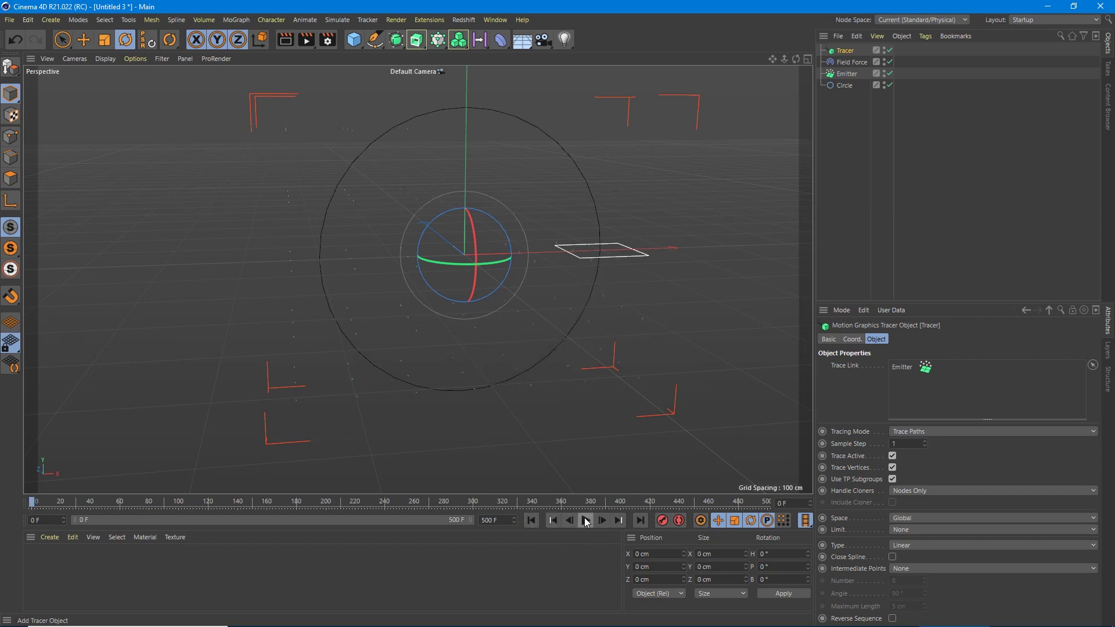
Set the project frame rate to 24 FPS.
key("ctrl+d")
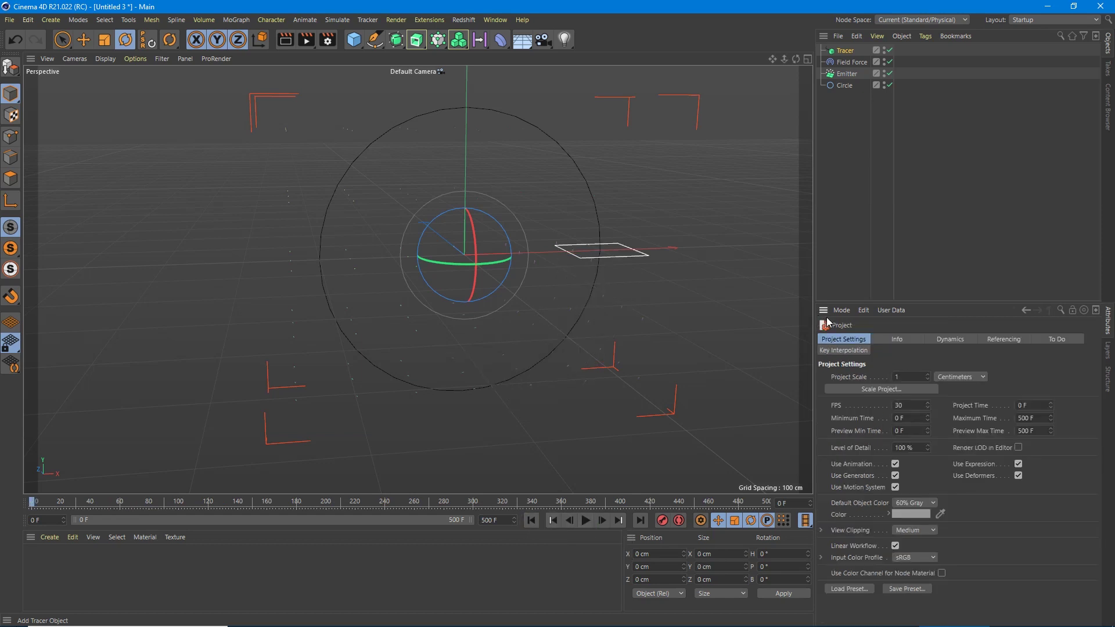
double_click(909, 406)
type("24")
key("Return")
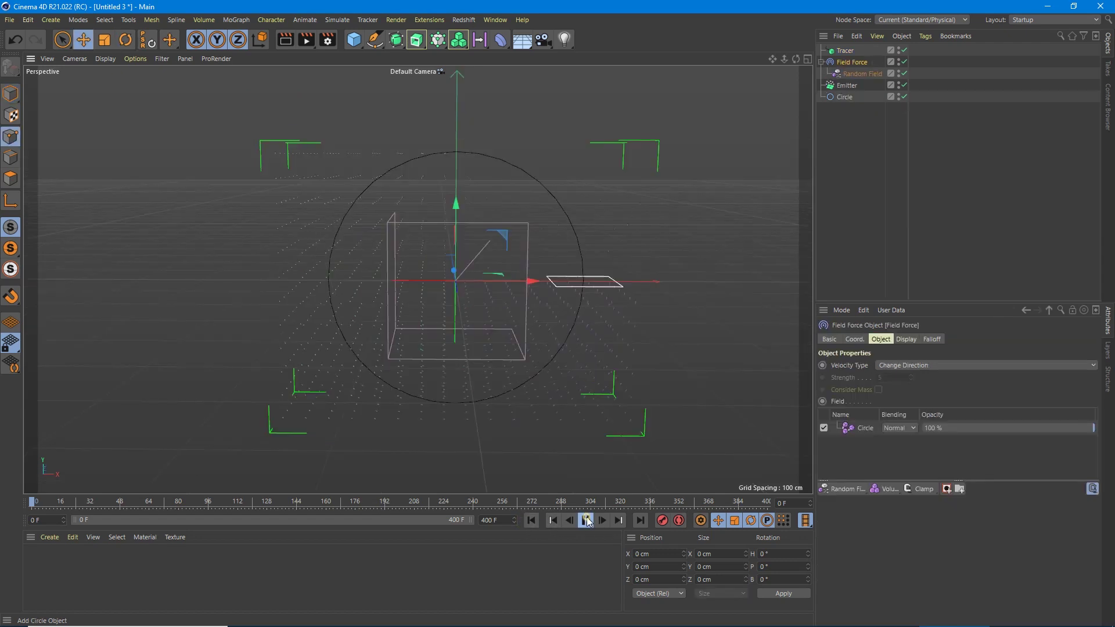
Play the simulation to check how the traced particles follow the circle, and rewind to the start.
left_click(584, 520)
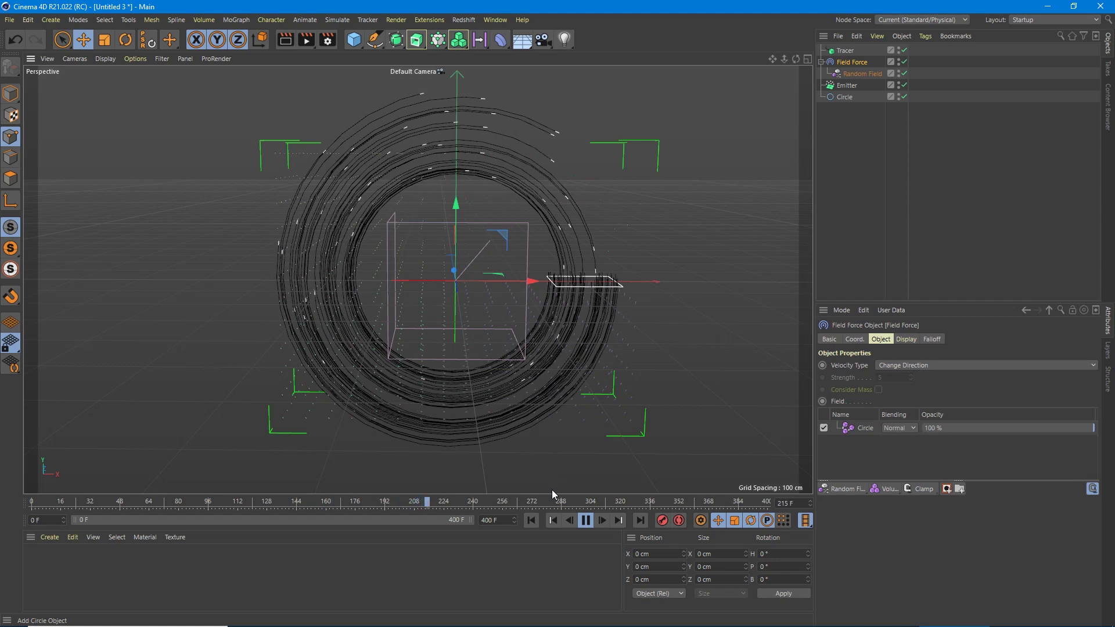
left_click(587, 521)
left_click(535, 522)
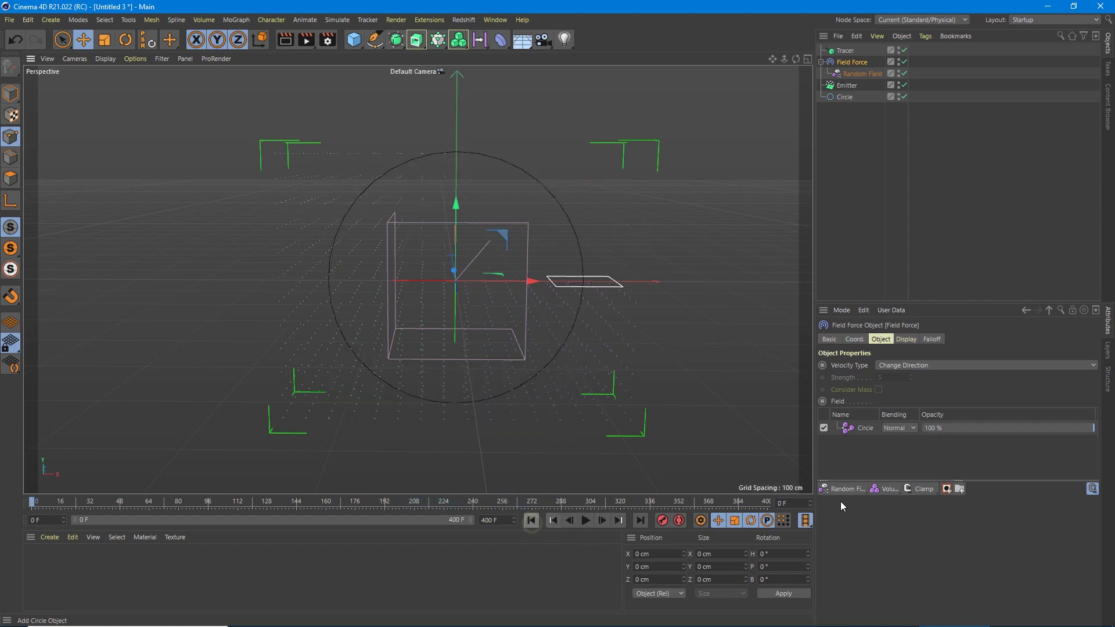
Raise the remapping Min of the Field Force's Circle layer to 100 %.
left_click(867, 428)
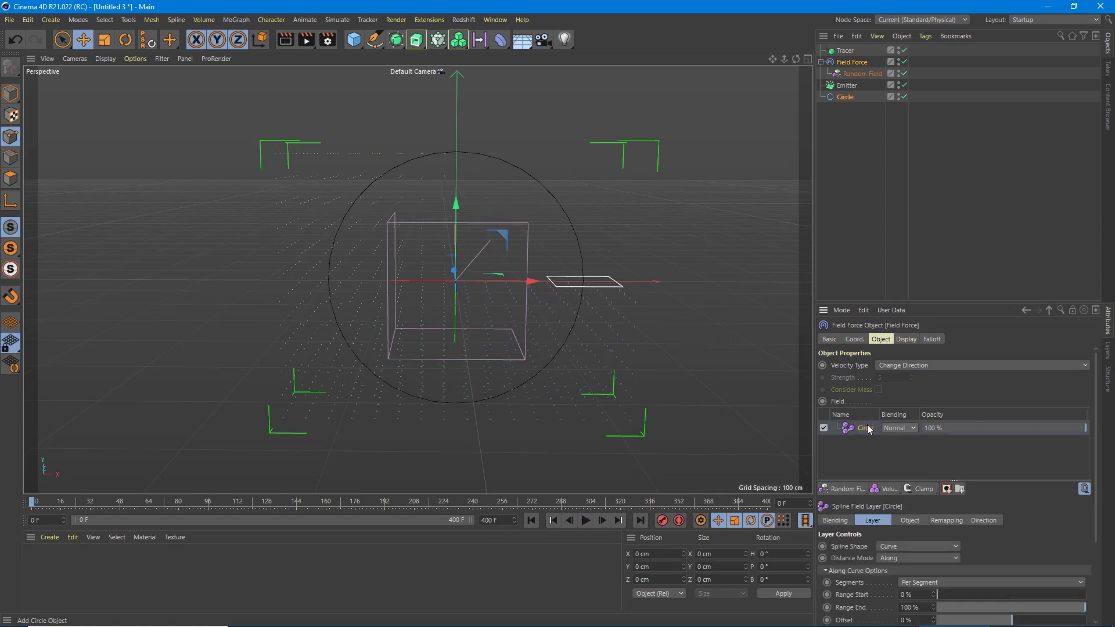
left_click(909, 520)
left_click(947, 520)
scroll(1045, 507, "down", 2)
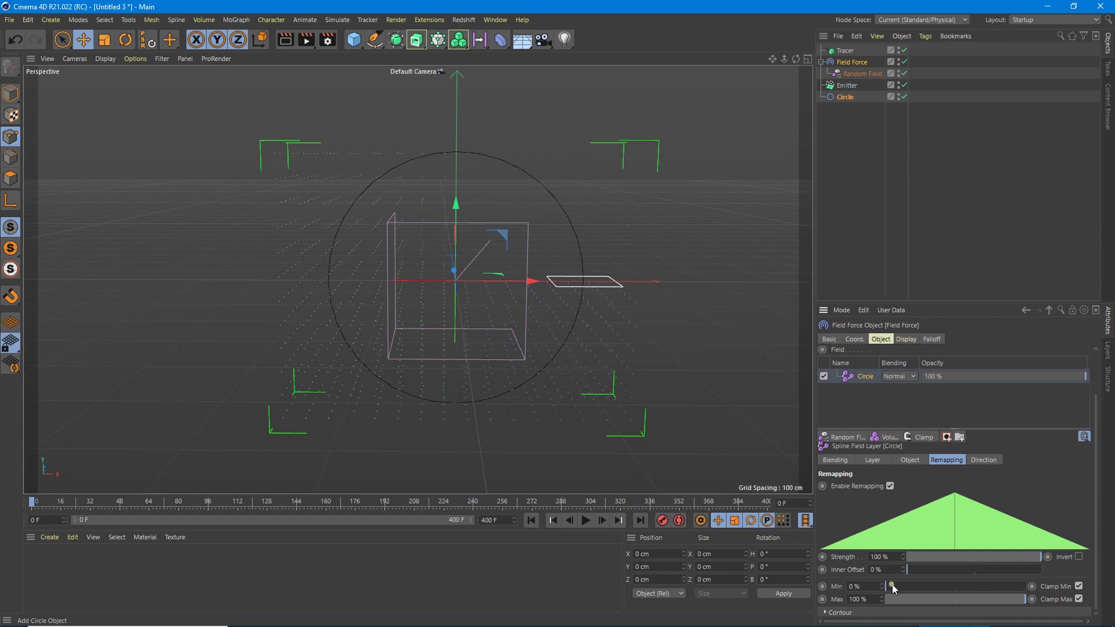
left_click_drag(892, 585, 1047, 581)
Play the simulation to check the particle paths with the remapped circle field, and return to the first frame.
left_click(585, 520)
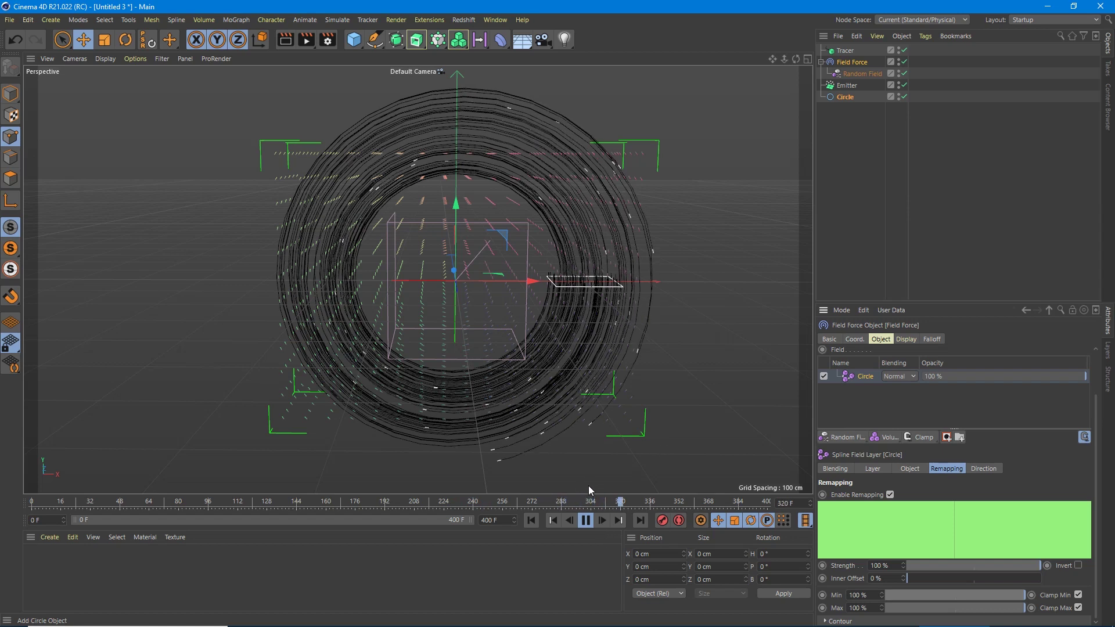
left_click(585, 521)
left_click(531, 520)
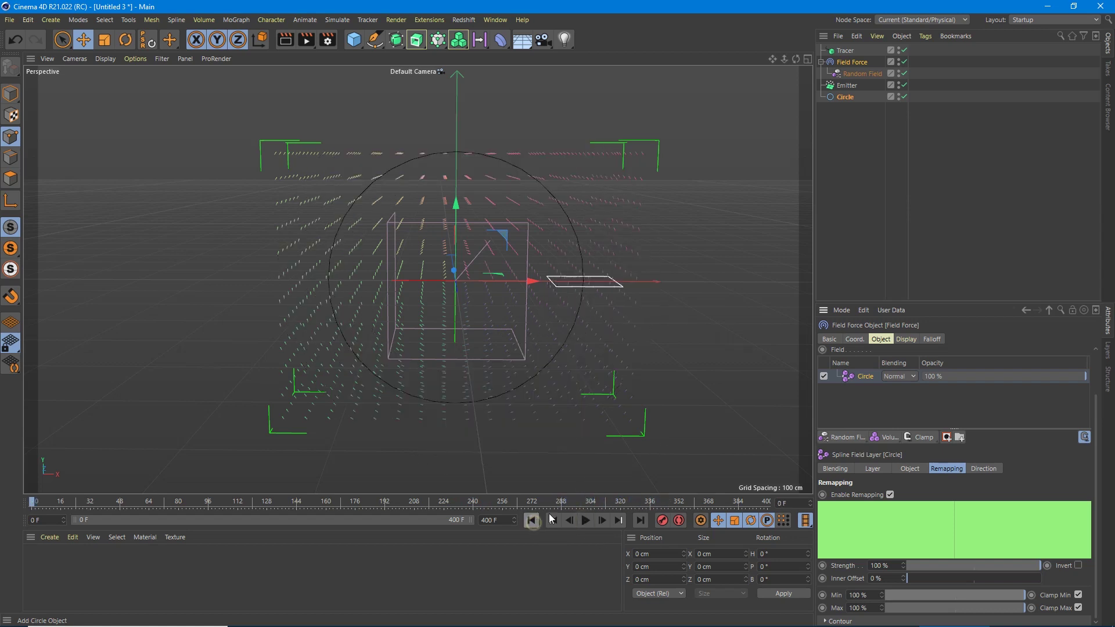
Add a Random Field layer above the Circle layer in the Field Force and set its blending to Add.
left_click(835, 437)
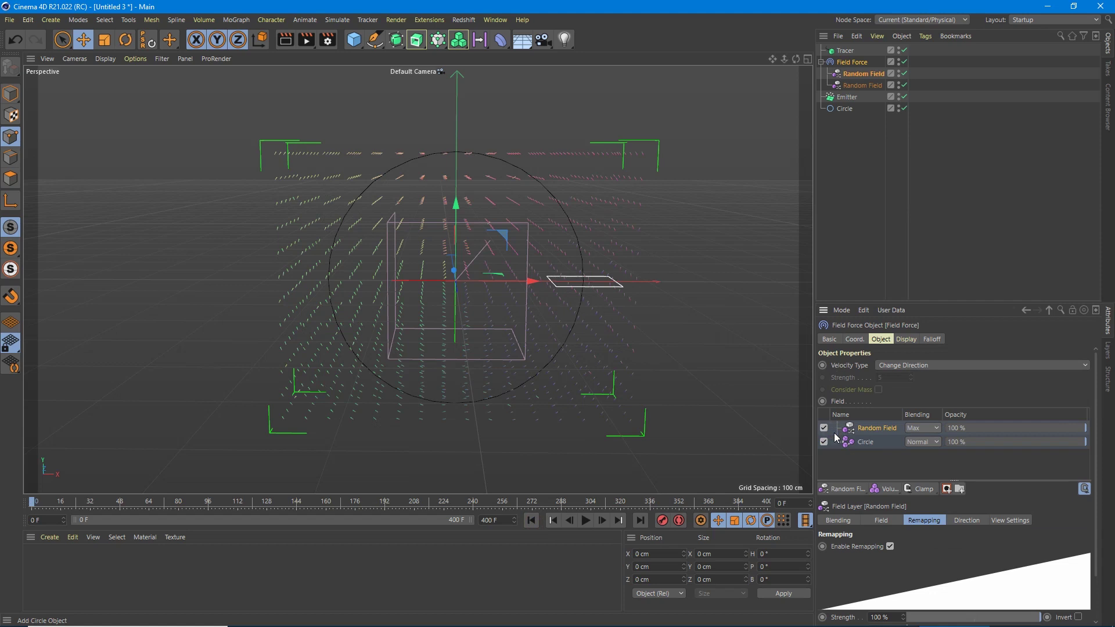
scroll(839, 462, "down", 2)
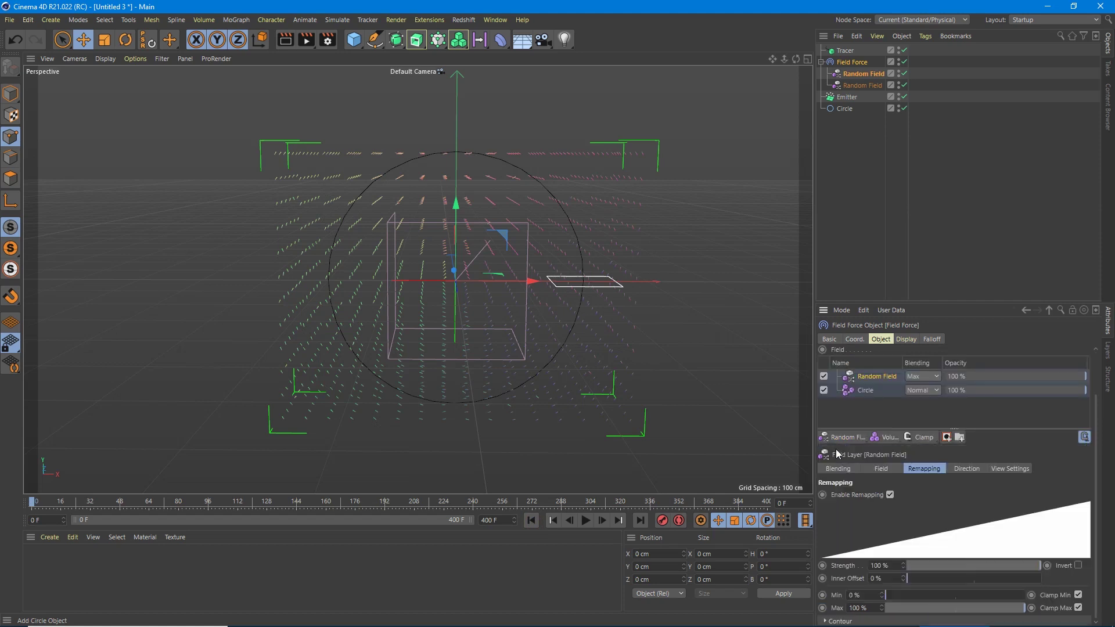
left_click(922, 378)
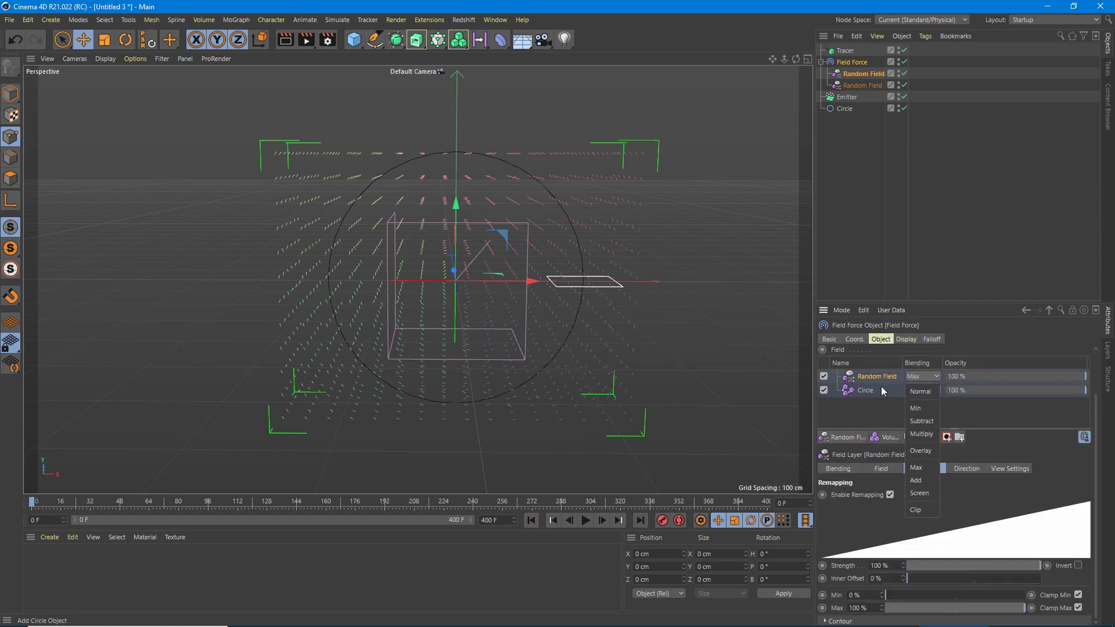
left_click(915, 480)
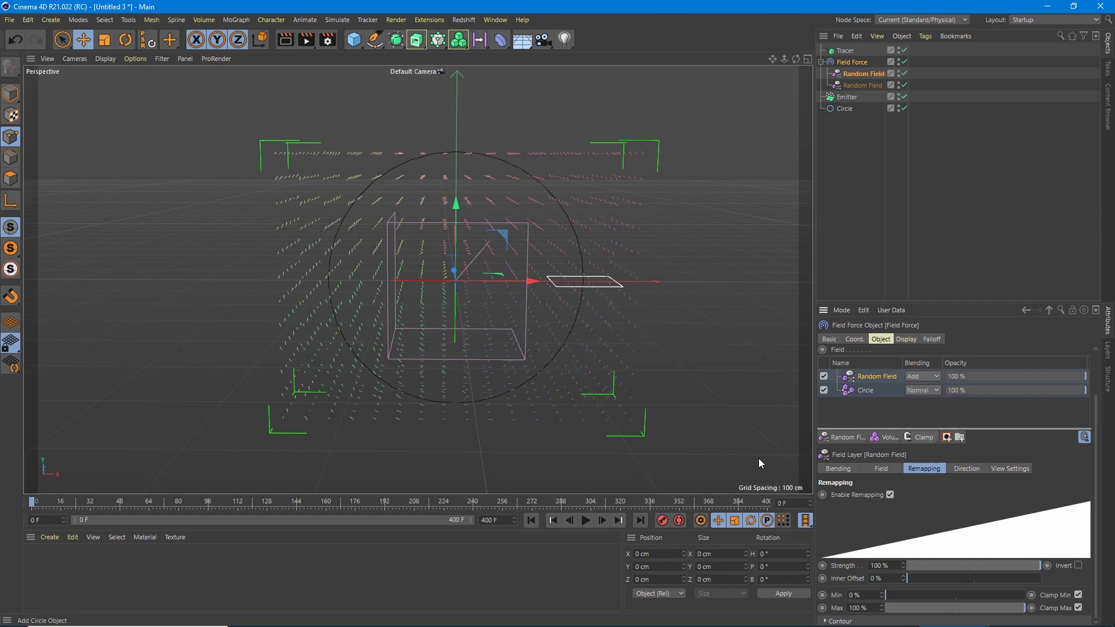
Preview the Random Field's effect on the particle paths at 250 % scale and set its scale to 125 %.
left_click(587, 520)
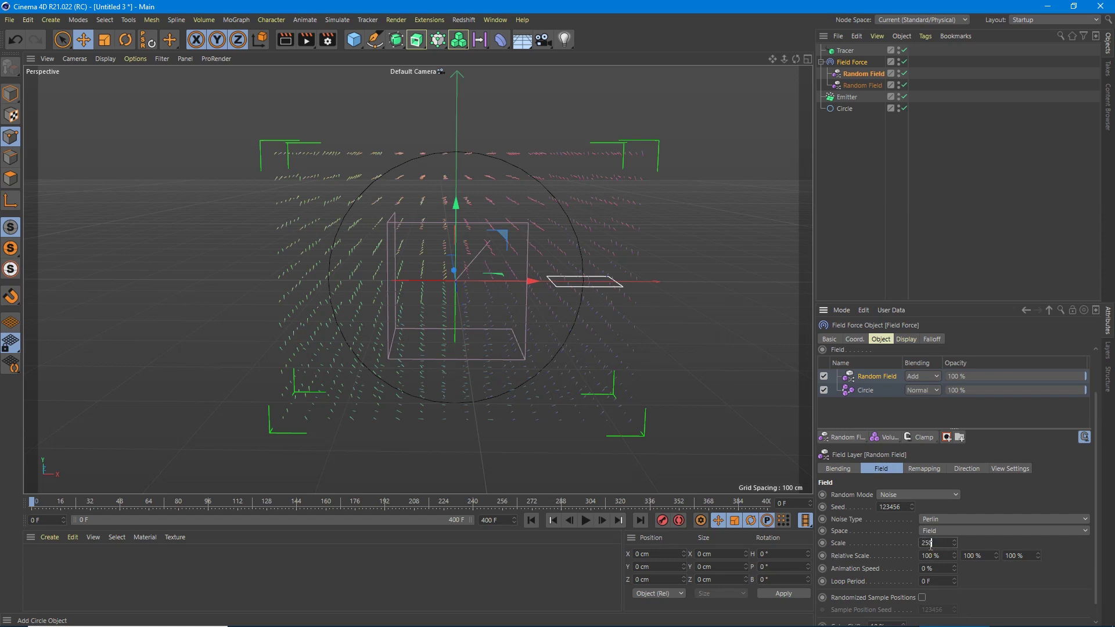
left_click(584, 520)
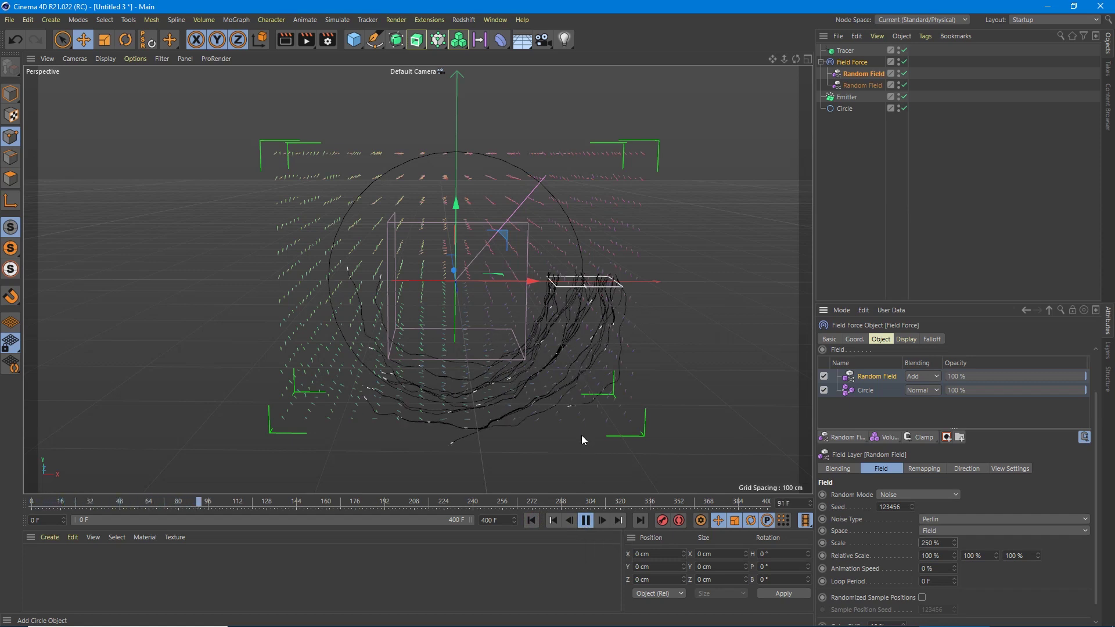
left_click(935, 543)
type("125")
key("Return")
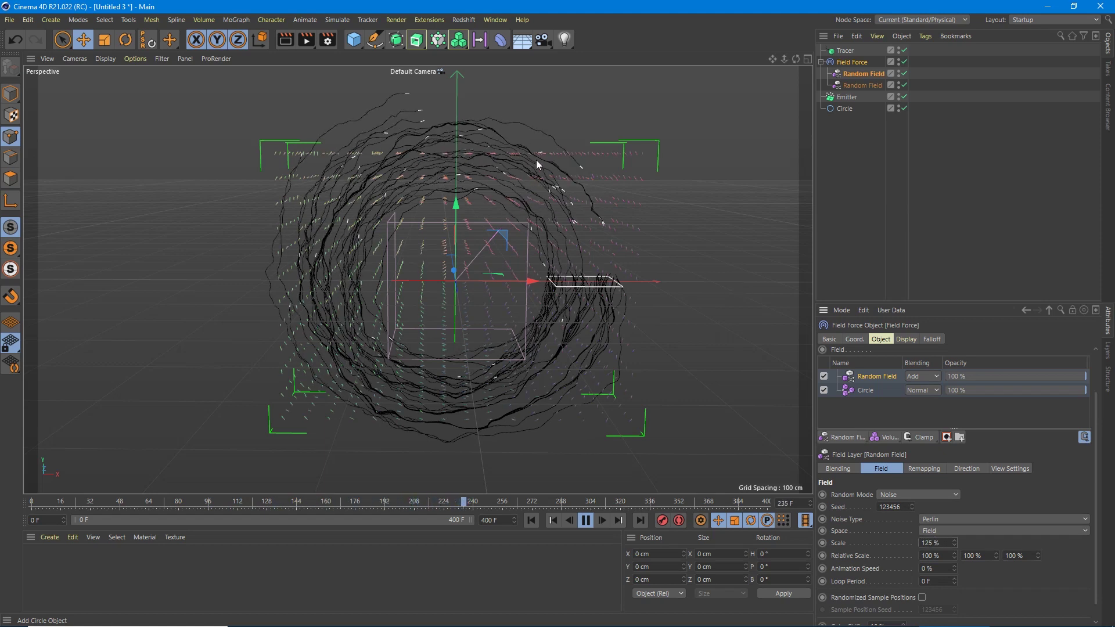
Replay the simulation from the first frame to check the noisier strands, and rewind to the start.
left_click(531, 519)
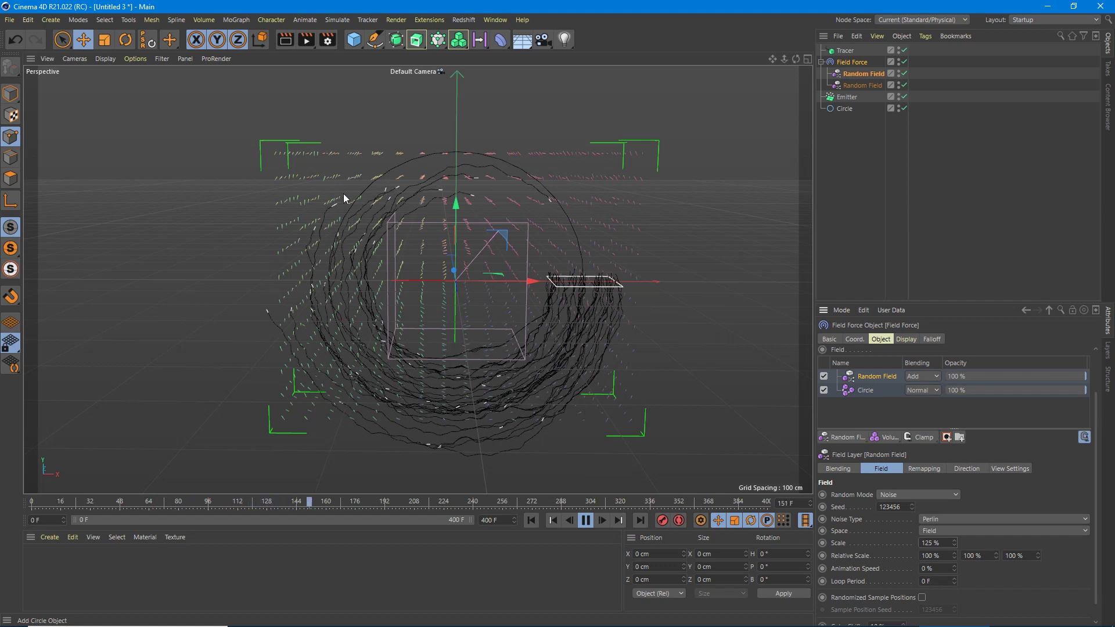
left_click(585, 520)
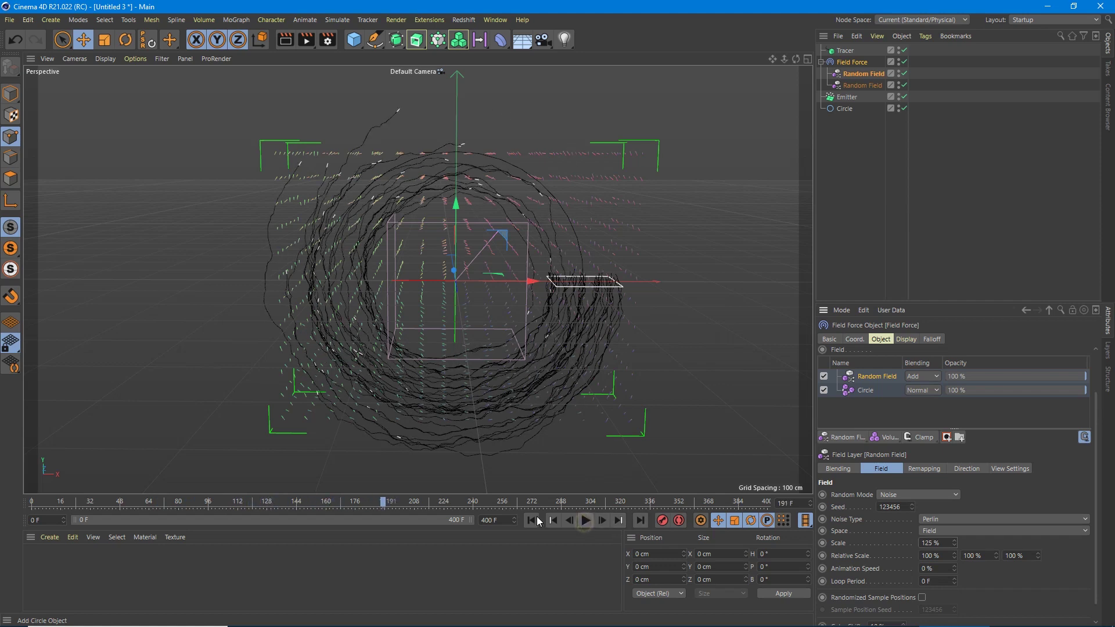
left_click(530, 520)
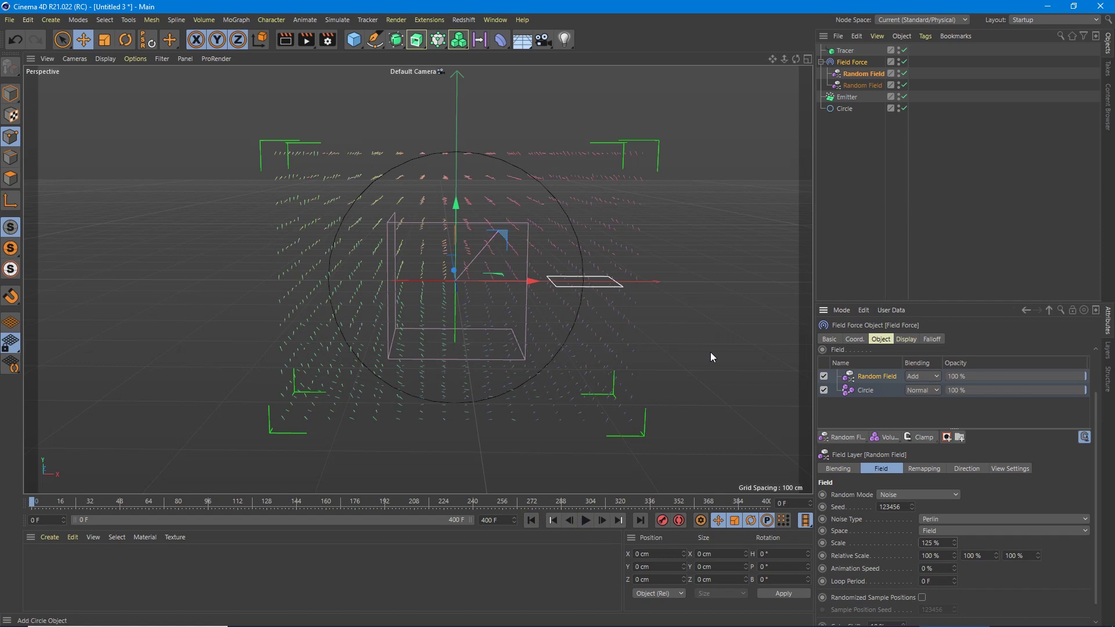
Duplicate the Circle field layer above the Random Field, and give the copy Radius distance mode and Add blending.
left_click(865, 390)
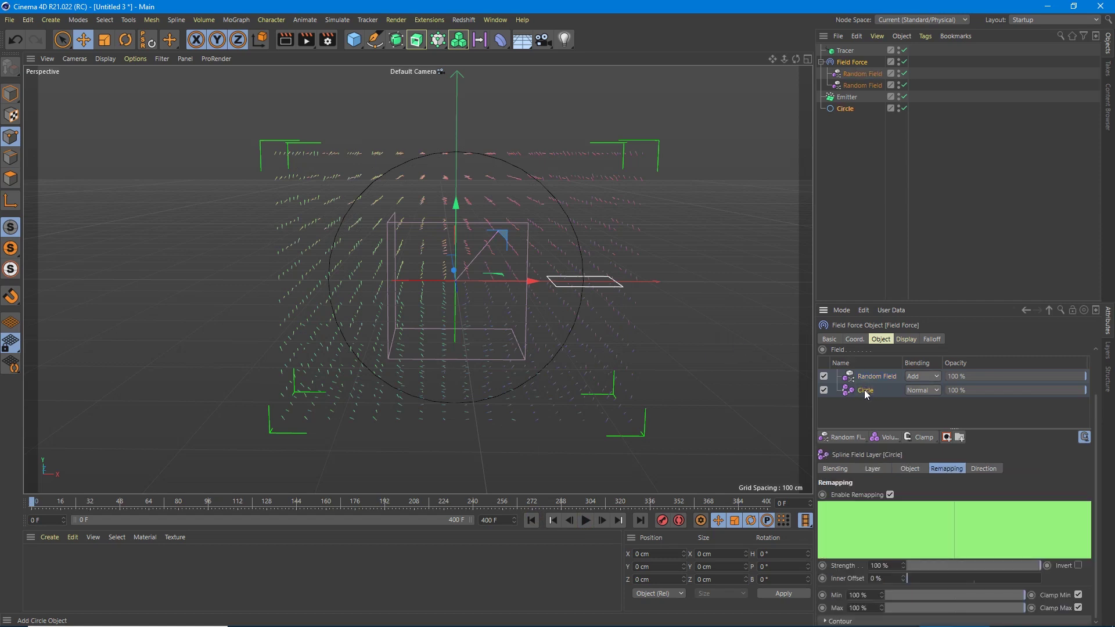
left_click_drag(864, 392, 867, 371, "ctrl")
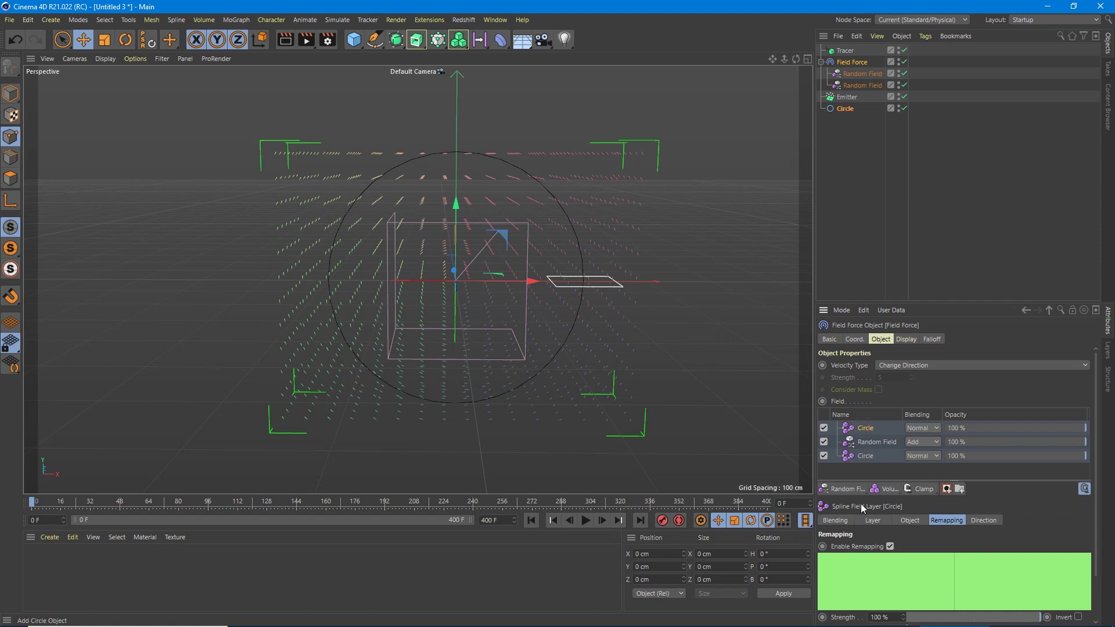
left_click(873, 521)
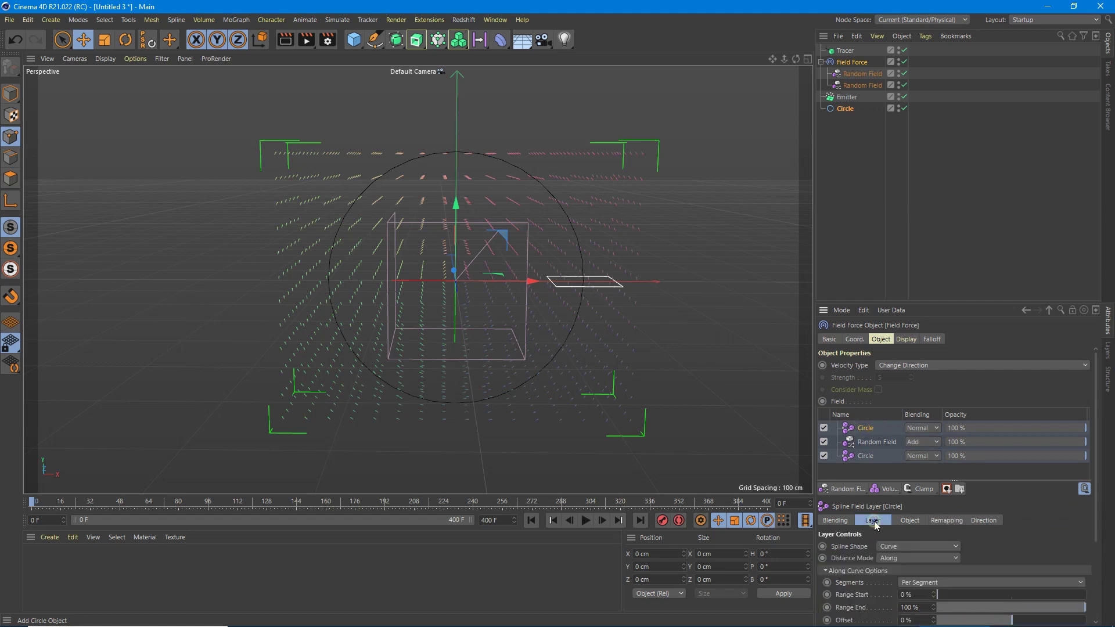
left_click(902, 557)
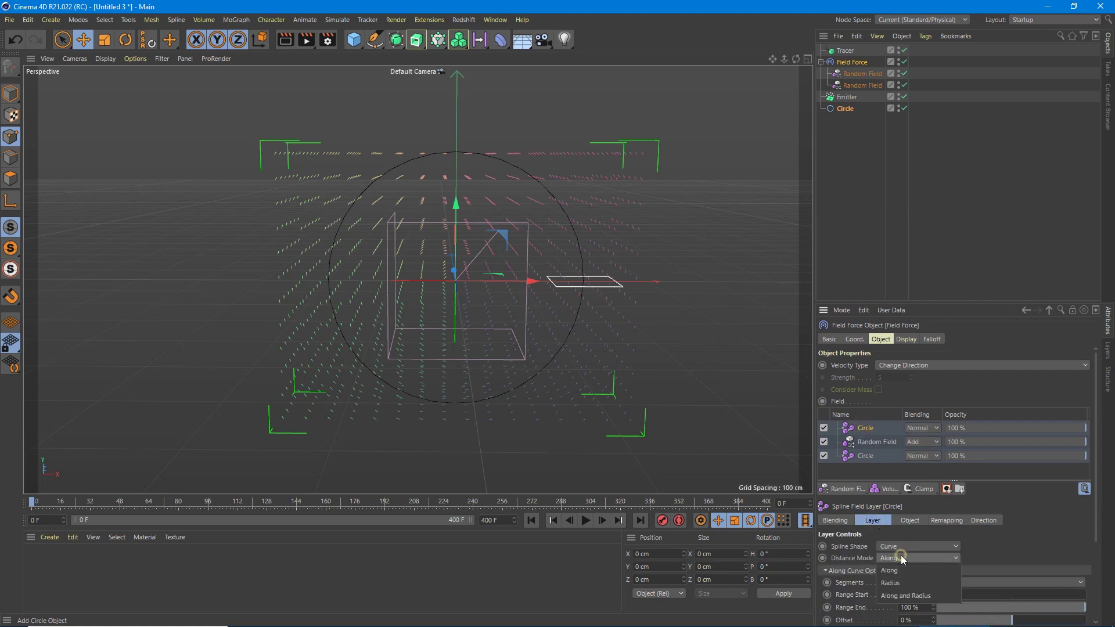
left_click(890, 583)
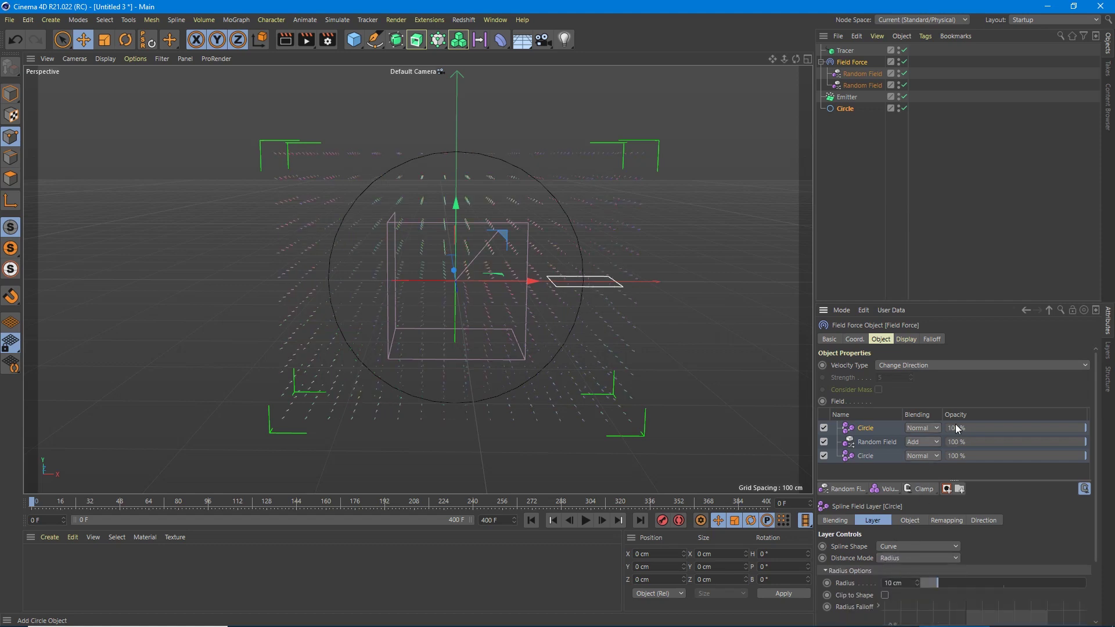
left_click(919, 428)
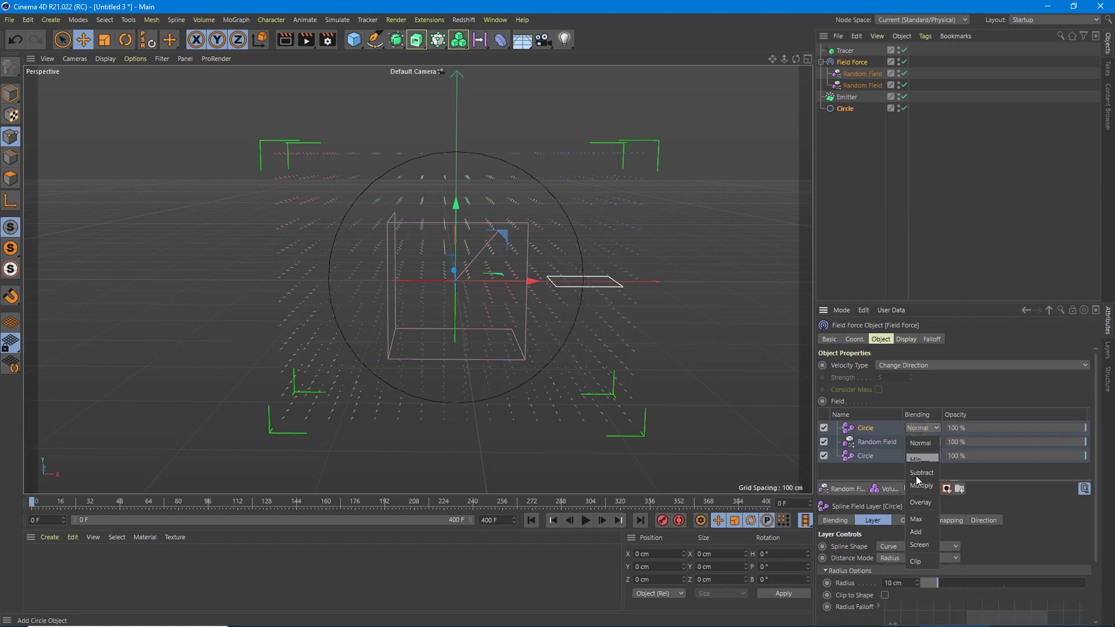
left_click(914, 532)
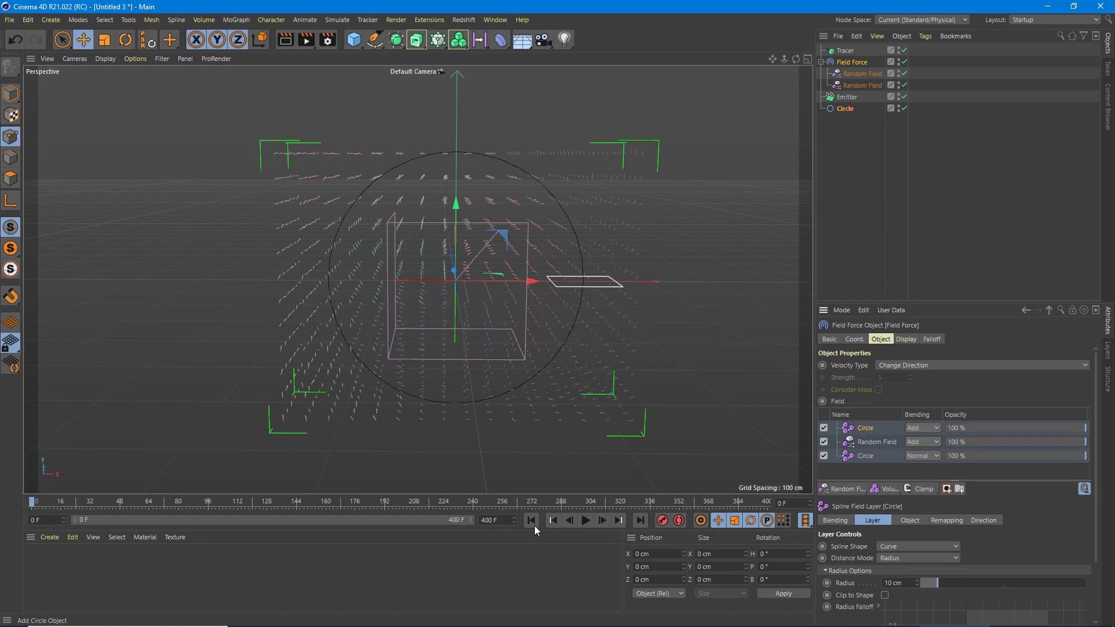
Play the simulation to check how the radius-based circle layer attracts the particles, and rewind to the start.
left_click(585, 521)
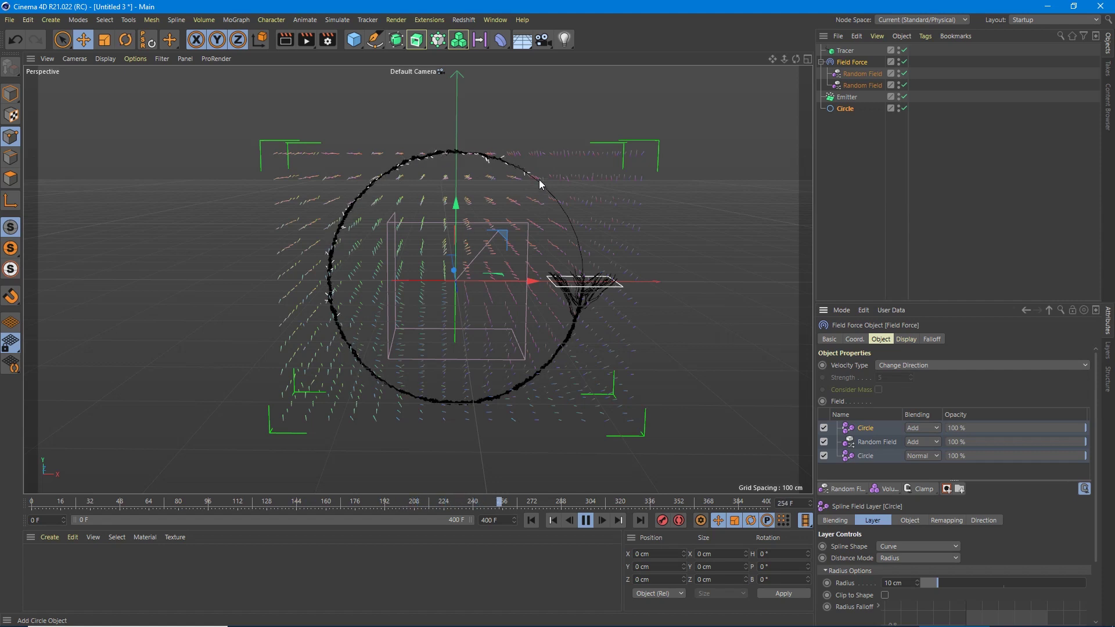
left_click(586, 521)
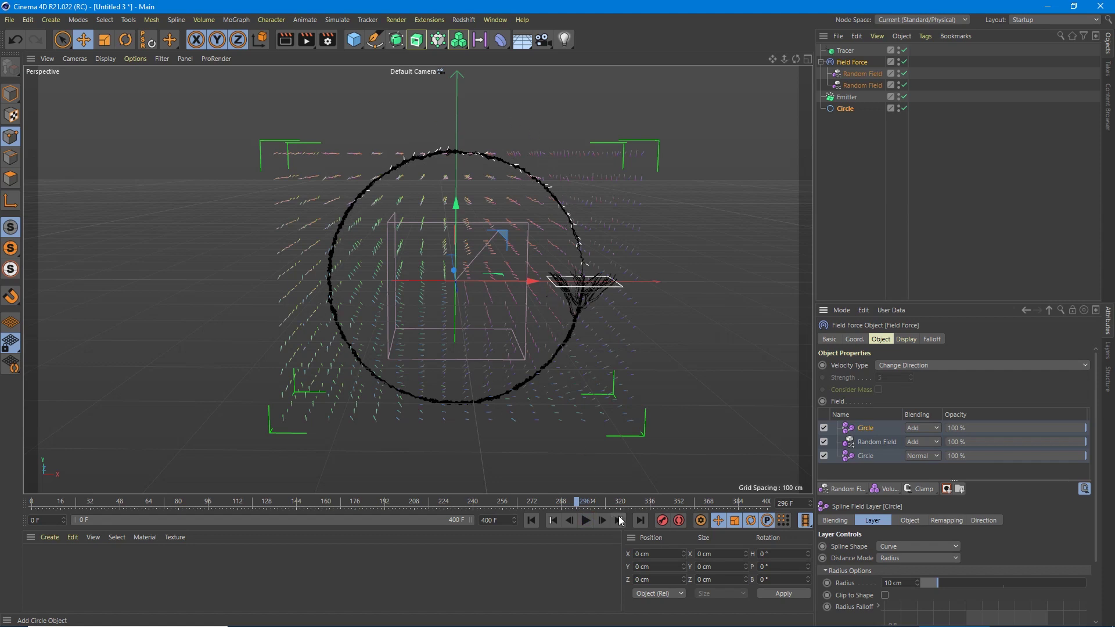
left_click(532, 521)
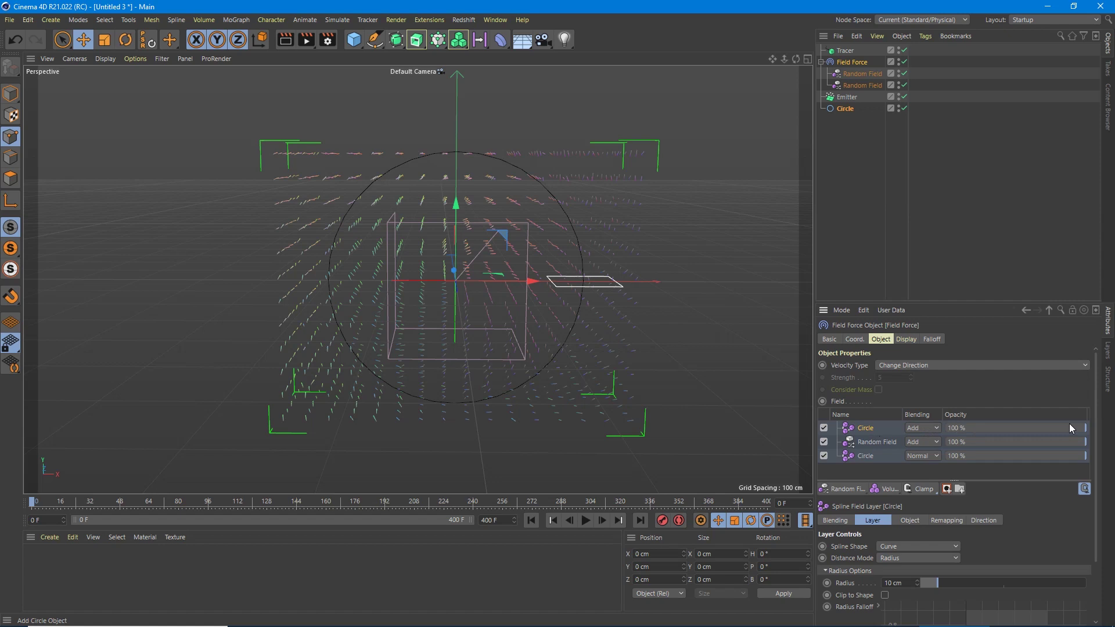
Lower the duplicated Circle layer's opacity to about 5.7 %, preview the simulation, and return to the first frame.
left_click_drag(1081, 427, 956, 427)
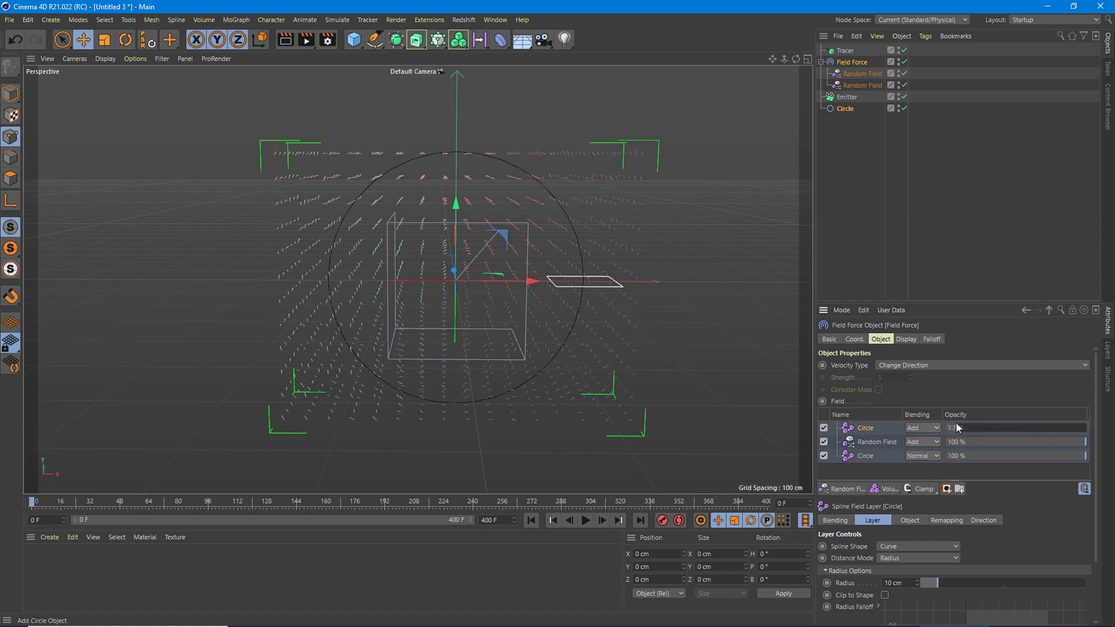
left_click(586, 521)
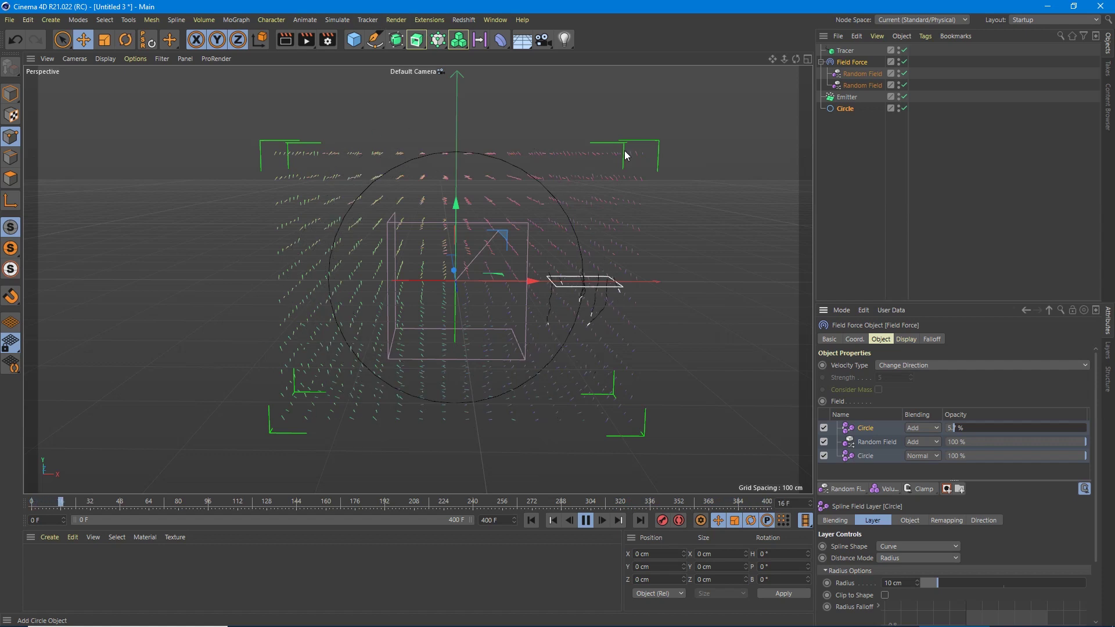
left_click(586, 520)
left_click(531, 520)
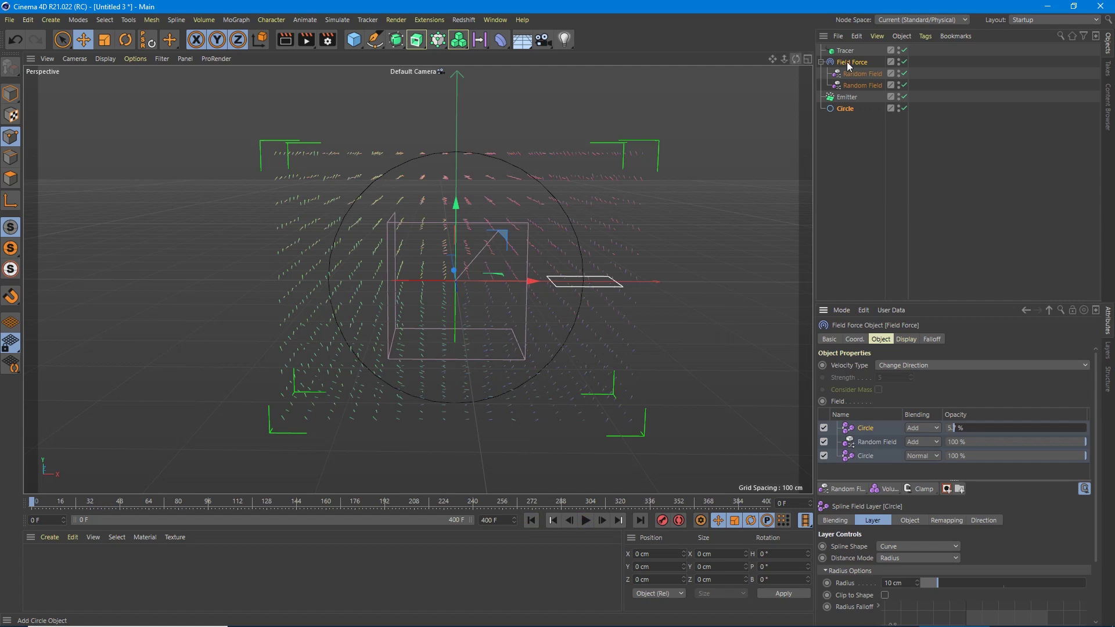
Make the Circle an editable spline and move its leftmost point along X to about 23 cm.
left_click(845, 108)
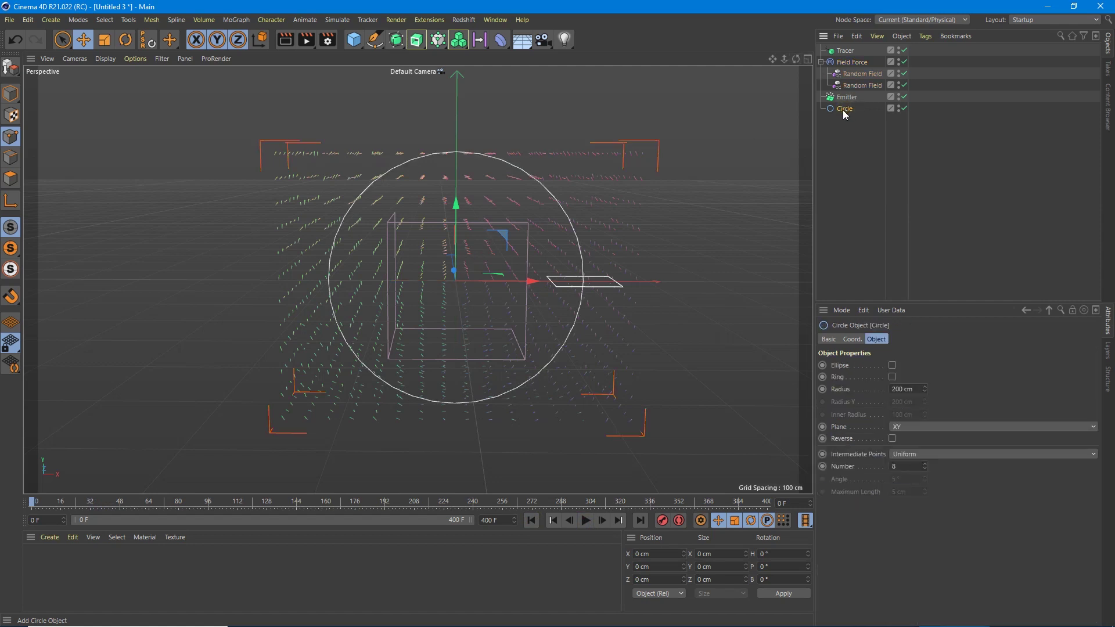
key("c")
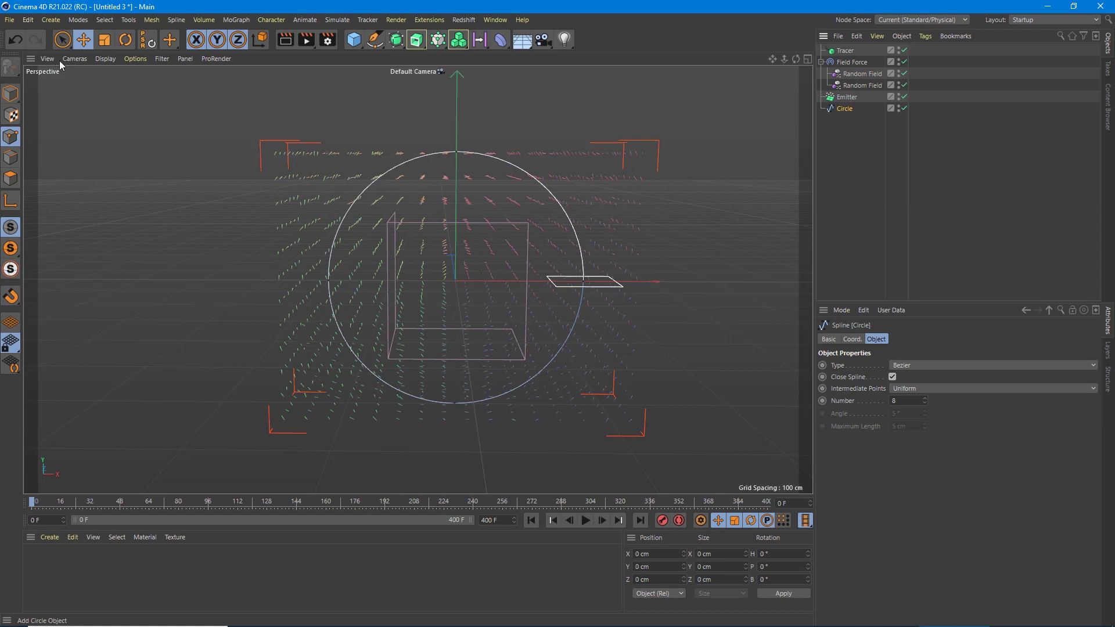
left_click(65, 39)
left_click(327, 280)
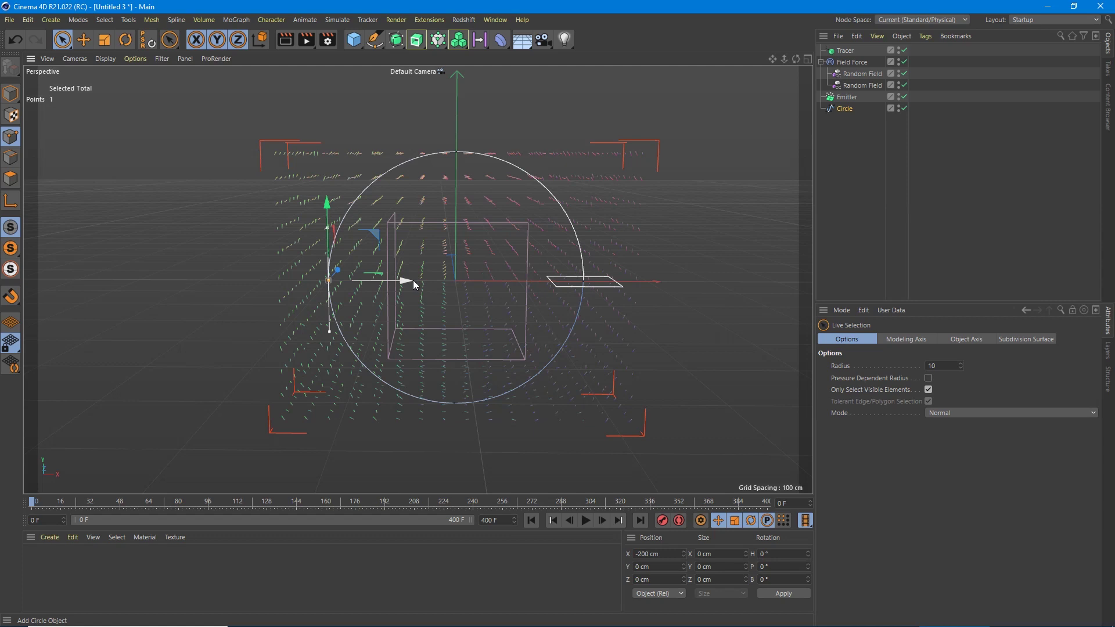
left_click_drag(413, 280, 549, 294)
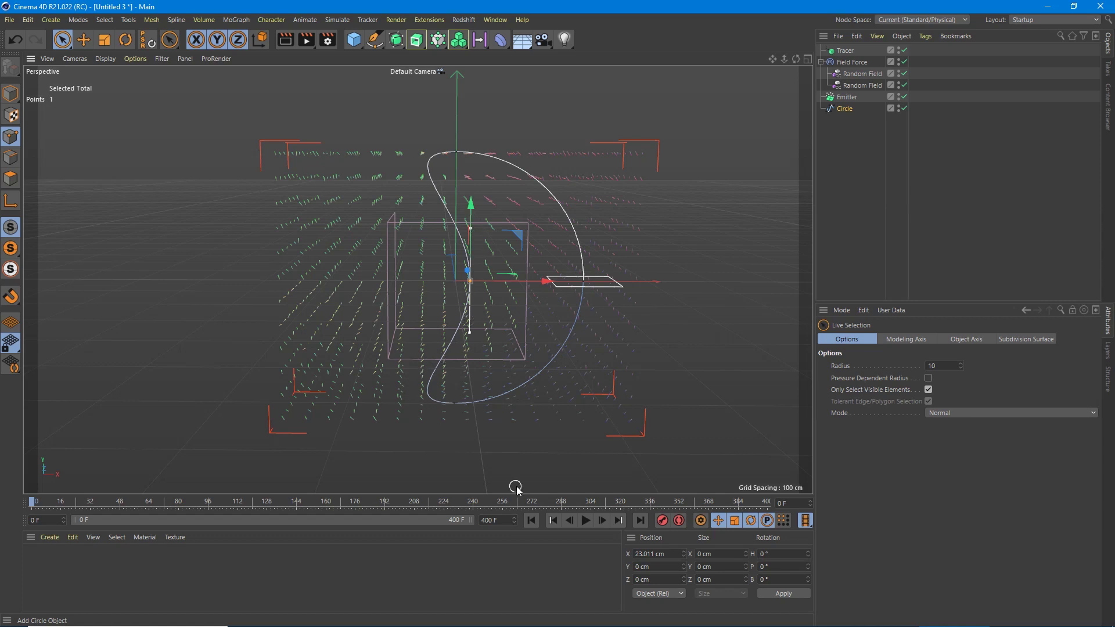
Disable the upper Circle layer in the Field Force and play the simulation to check the strands around the reshaped spline.
left_click(838, 63)
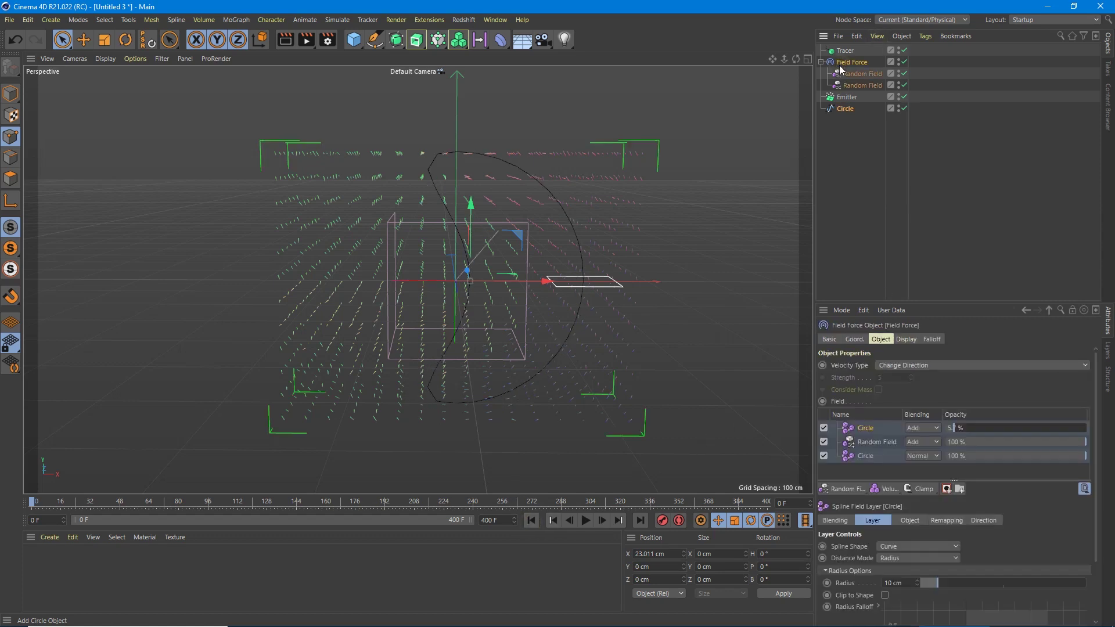
left_click(824, 428)
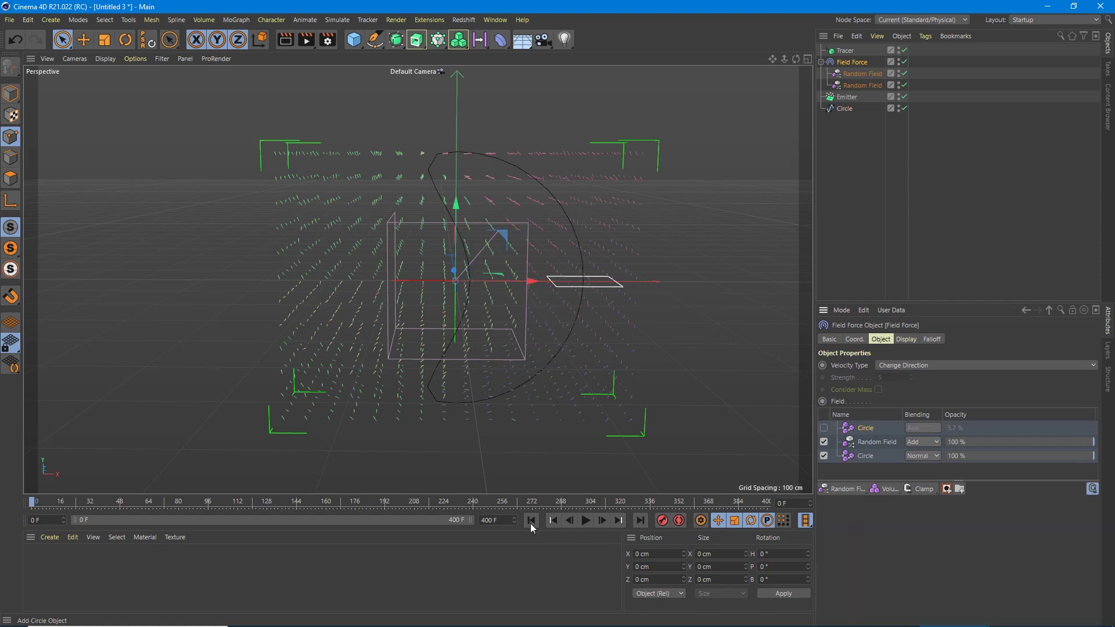
left_click(587, 522)
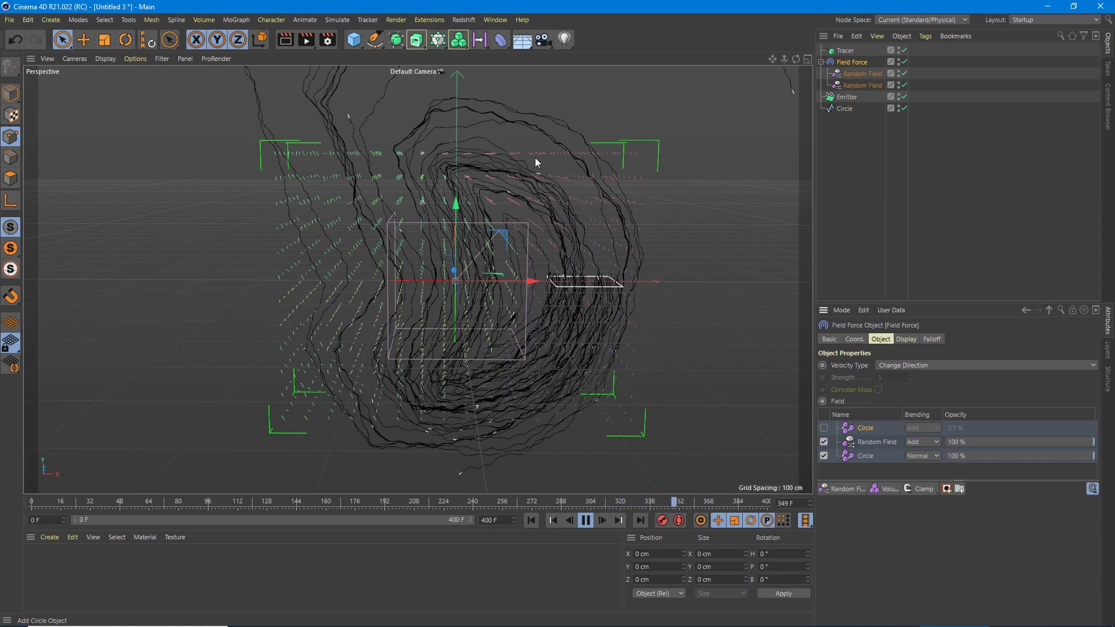
left_click(586, 521)
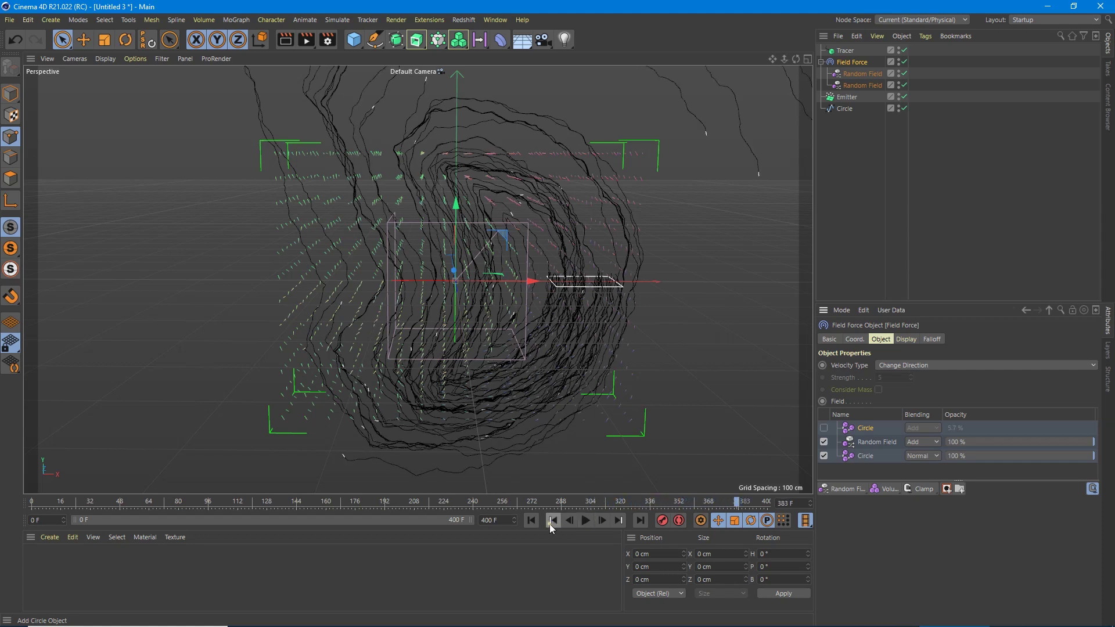
Re-enable the upper Circle layer in the Field Force and play the simulation from the first frame.
left_click(824, 429)
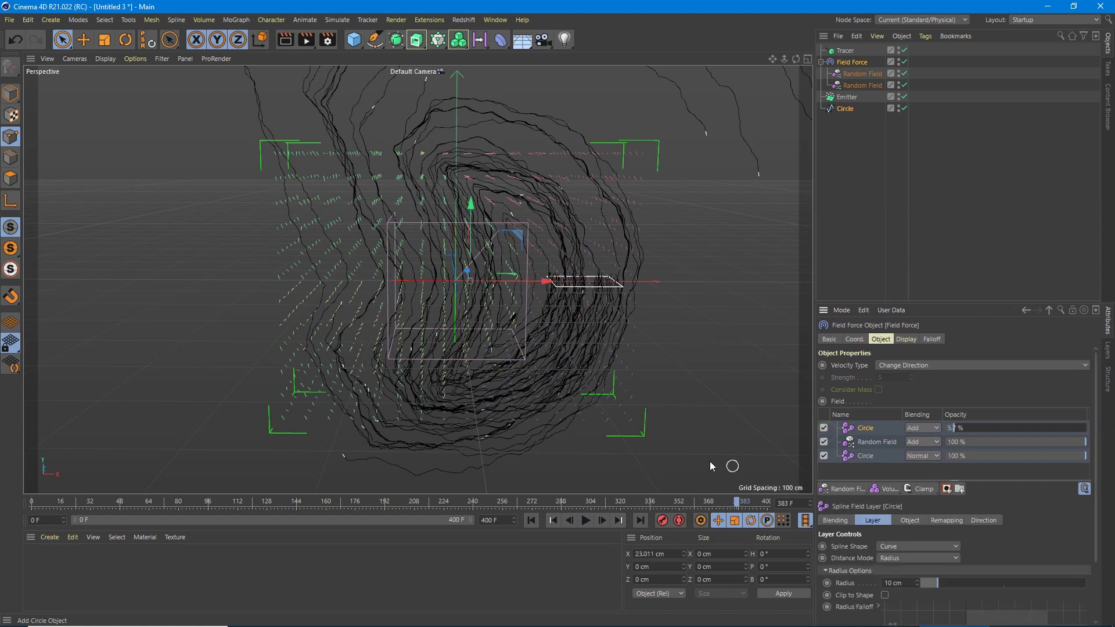
left_click(553, 520)
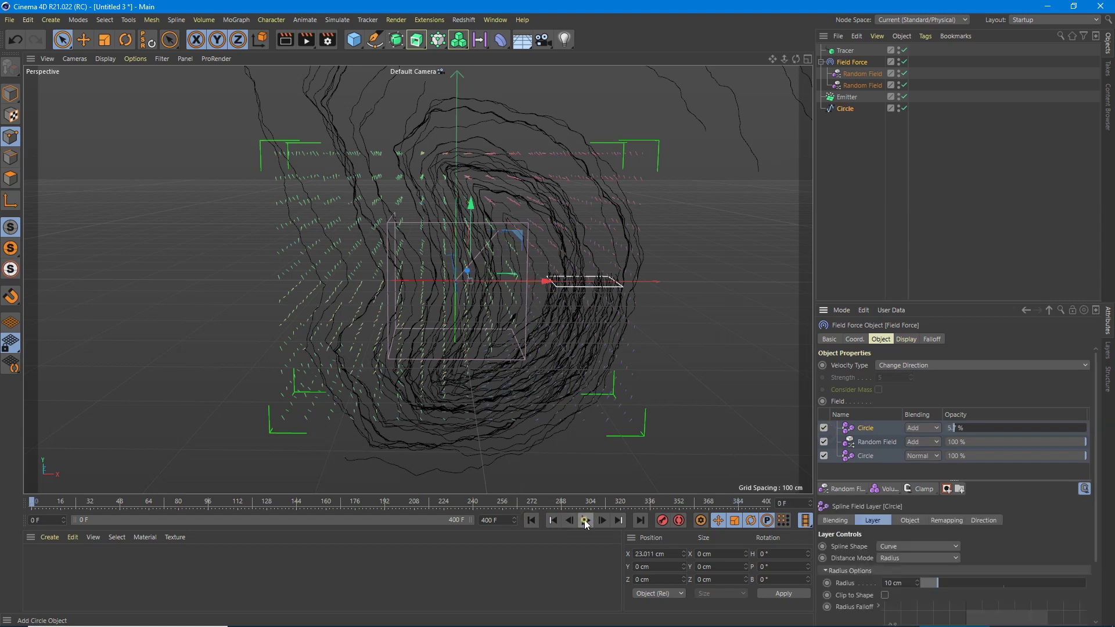
left_click(586, 520)
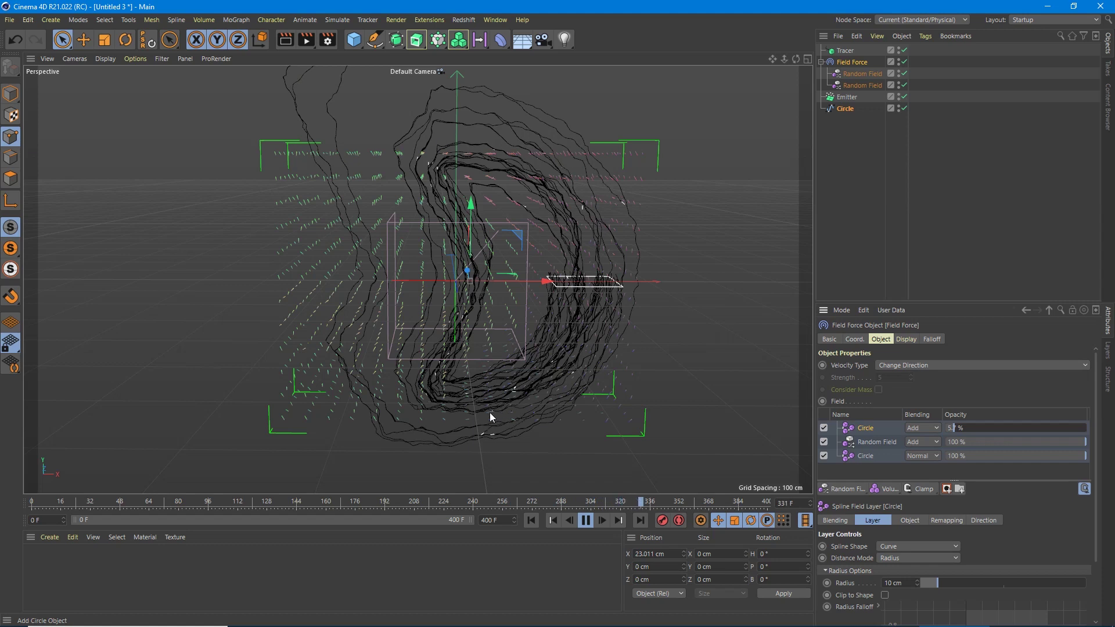
Try upper Circle layer opacities of 33.4 % and 11 %, replaying the simulation for each value.
left_click_drag(957, 428, 994, 428)
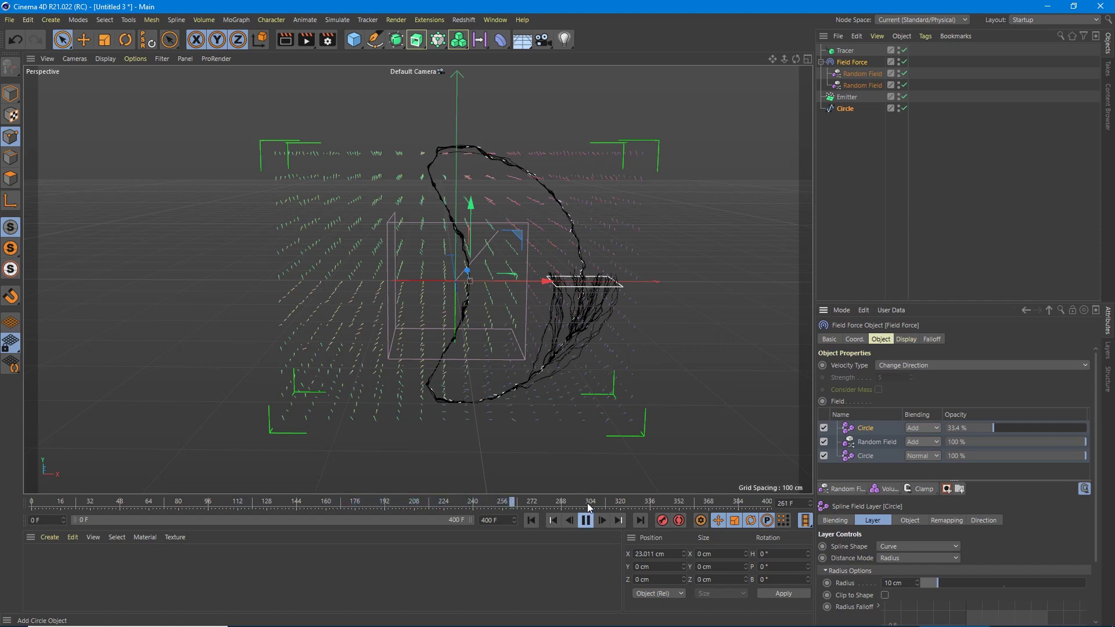
left_click(531, 521)
left_click(585, 521)
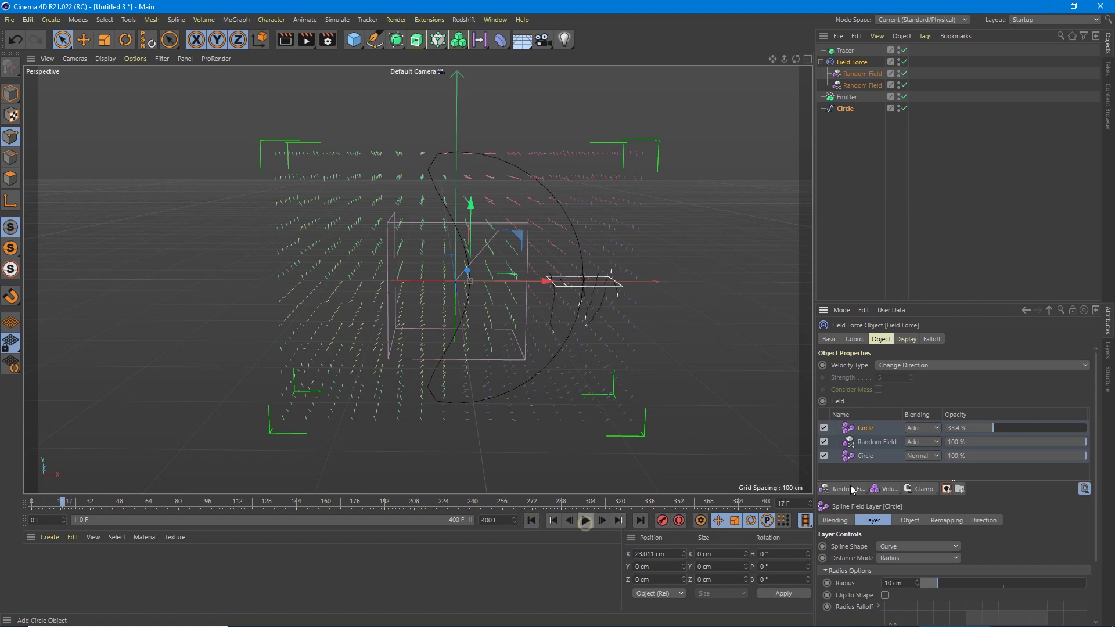
left_click_drag(972, 427, 962, 431)
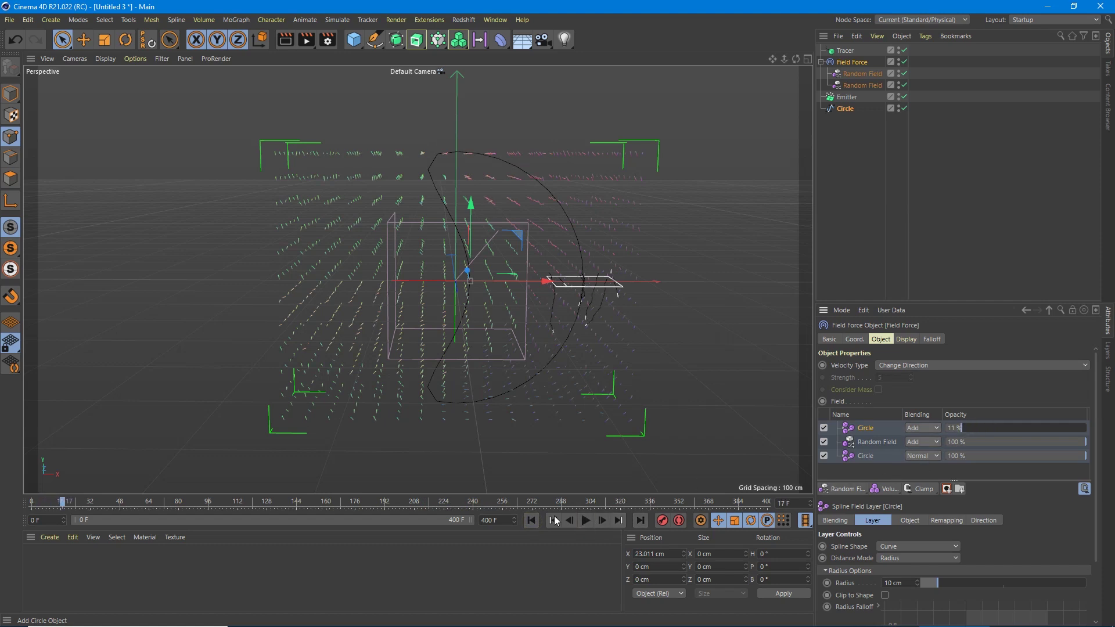
left_click(585, 521)
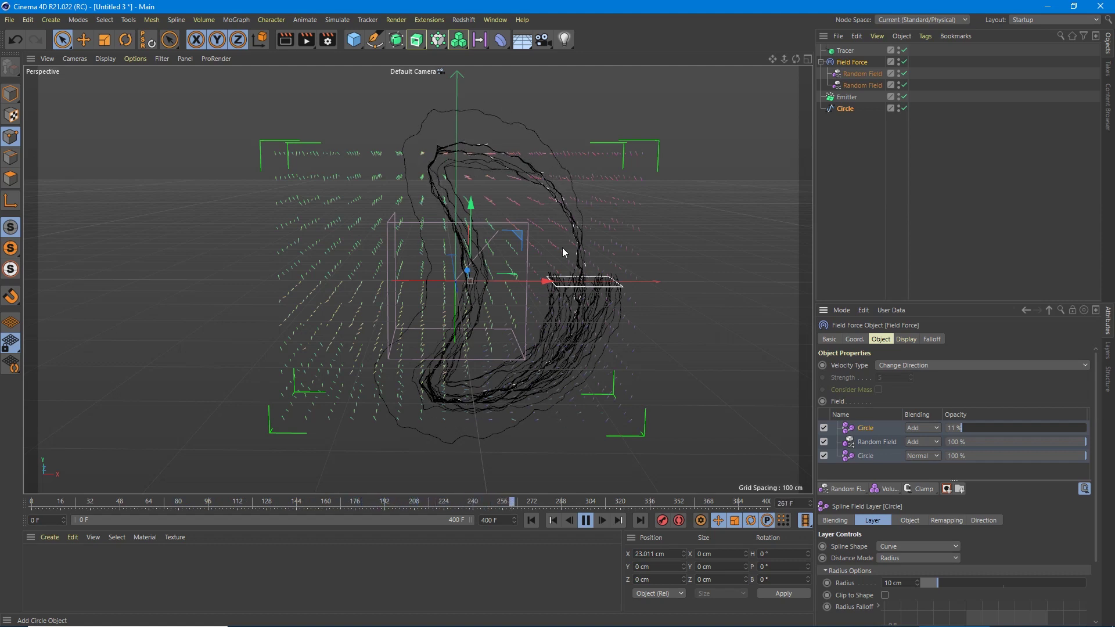
Lower the upper Circle layer's opacity to about 5 % and replay the simulation from the start.
left_click(585, 521)
left_click_drag(954, 427, 953, 427)
left_click(528, 522)
left_click(587, 521)
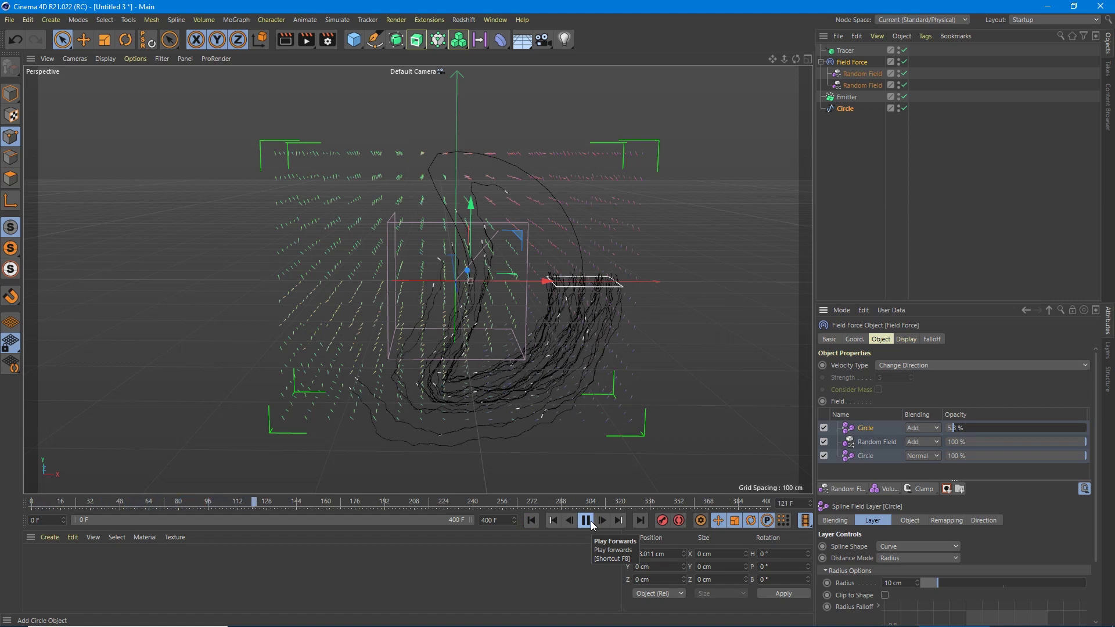
left_click(587, 521)
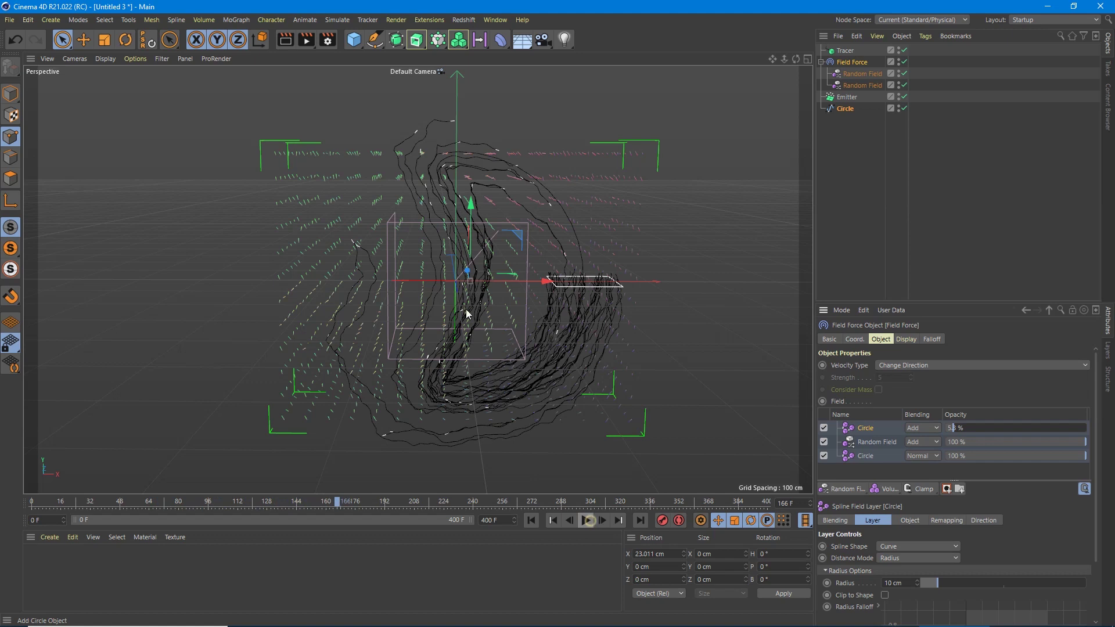
Delete the Circle spline from the scene and return to the first frame.
left_click(853, 114)
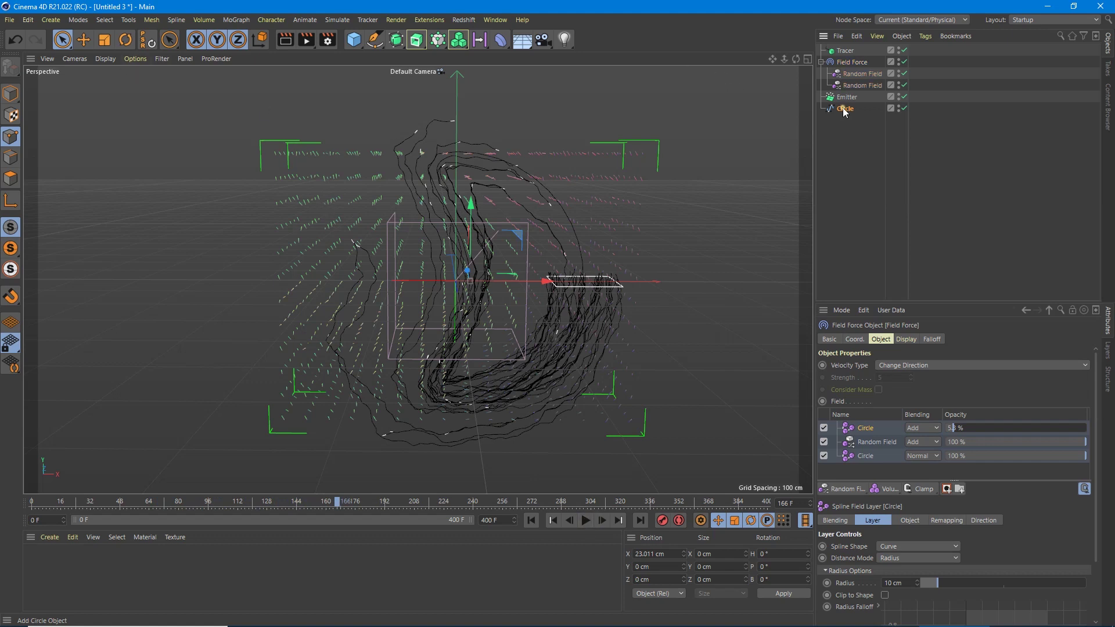
key("Delete")
left_click(531, 520)
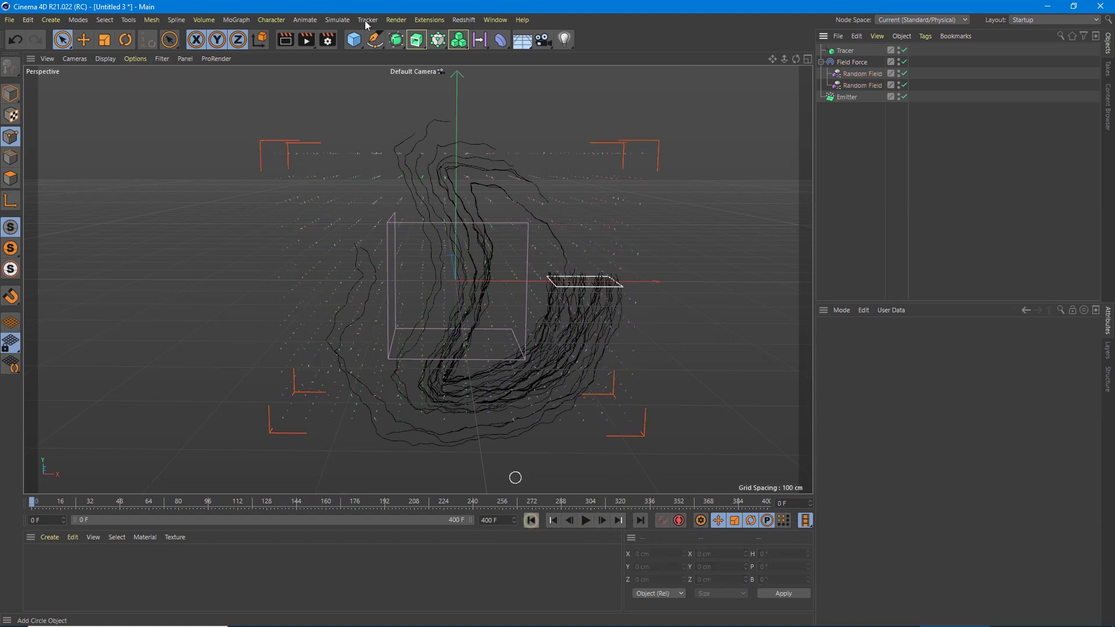
Add a Helix spline and set its plane to XZ.
left_click(353, 39)
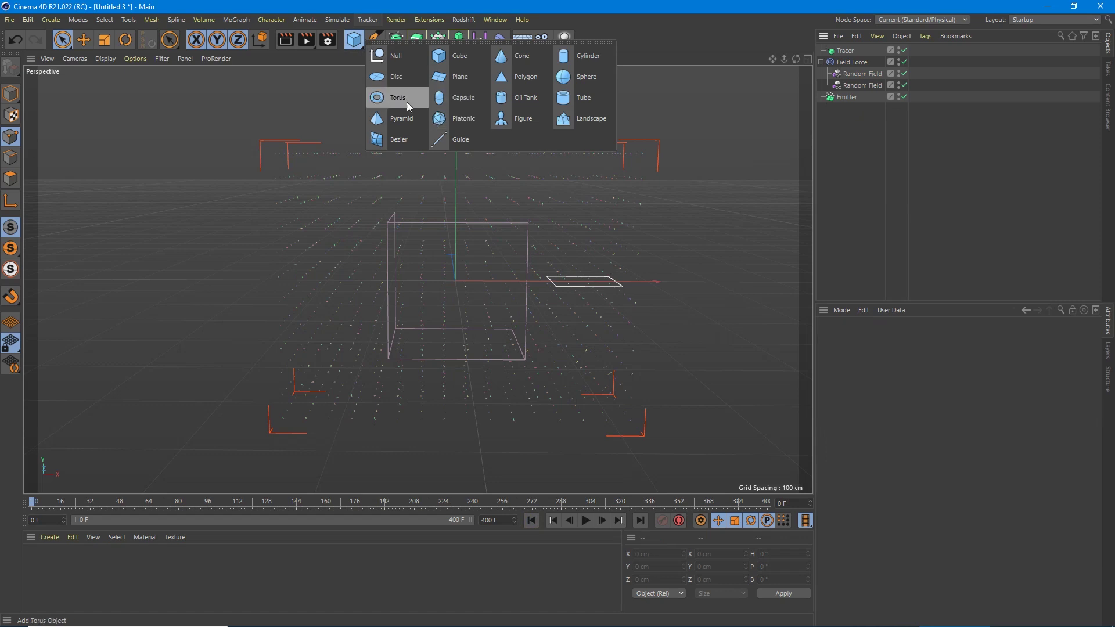
left_click(375, 39)
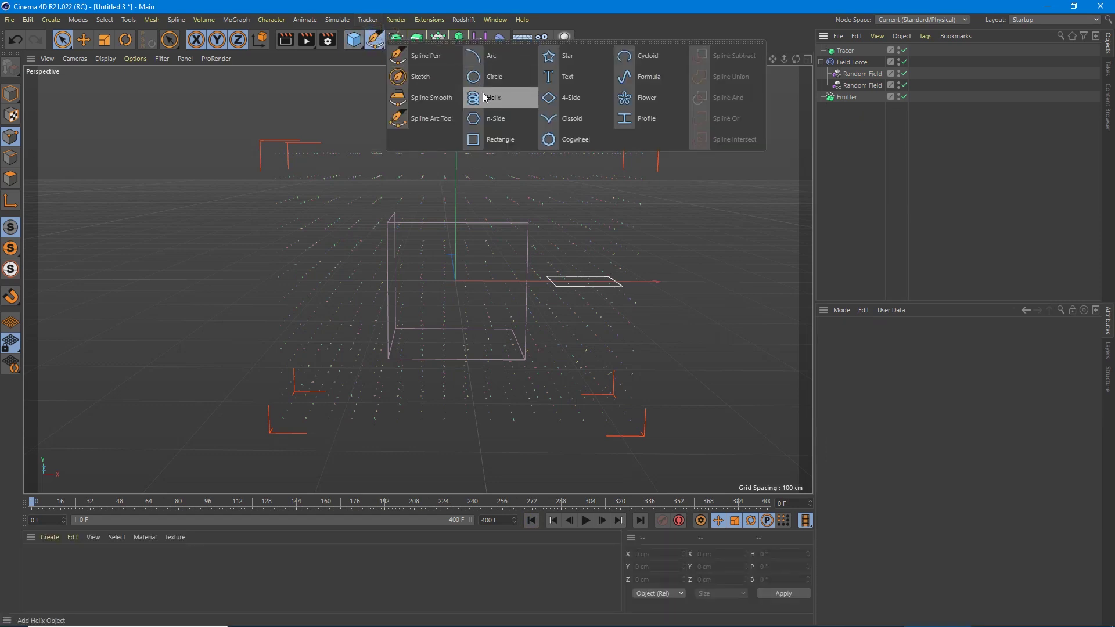
left_click(473, 98)
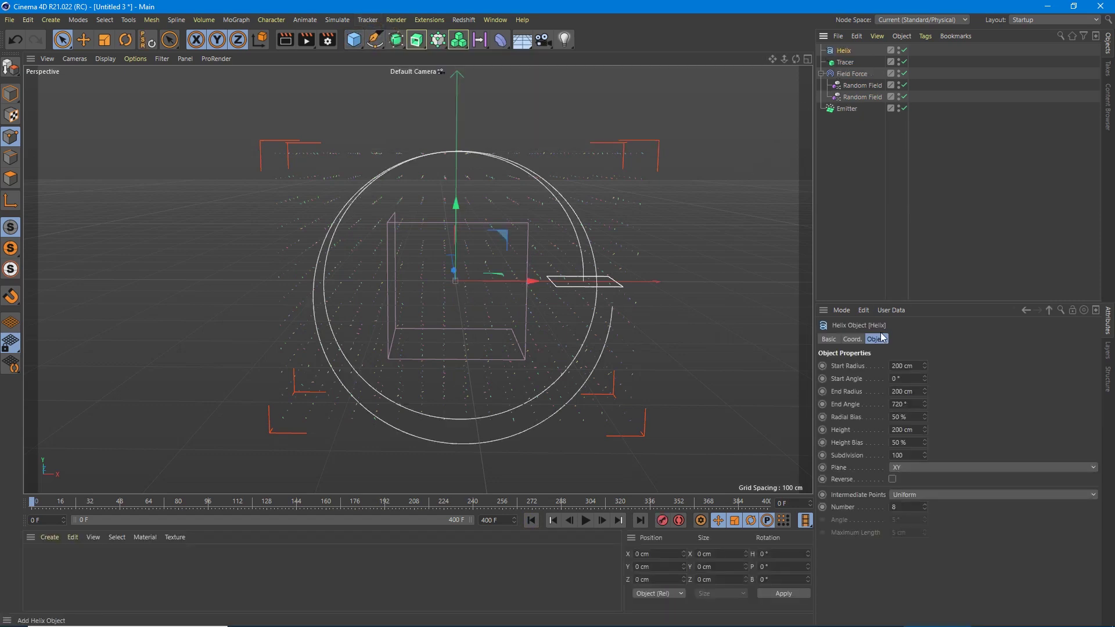
left_click(920, 467)
left_click(914, 495)
Move the Helix down along Y and set its height to 437 cm and end angle to 1314°.
left_click_drag(456, 229, 457, 313)
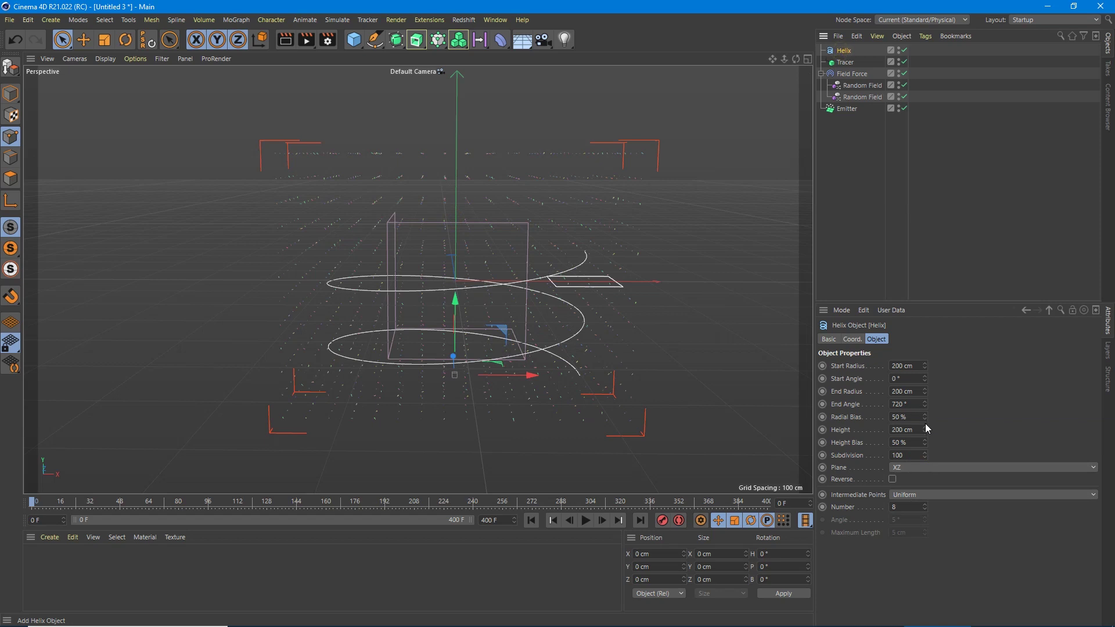
left_click_drag(924, 430, 924, 392)
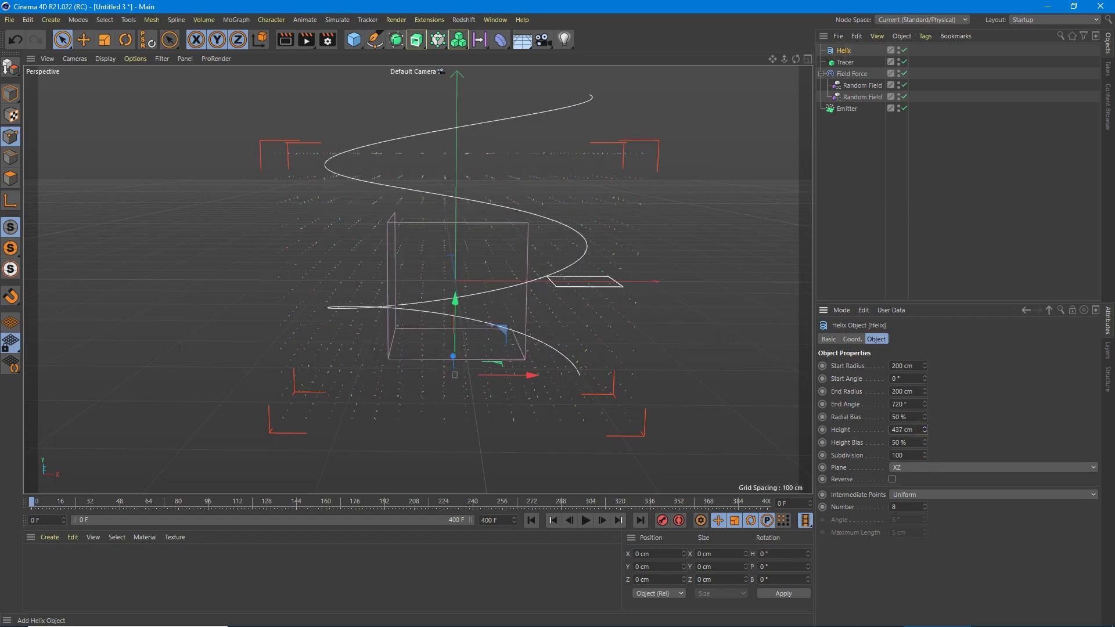
left_click_drag(456, 325, 450, 359)
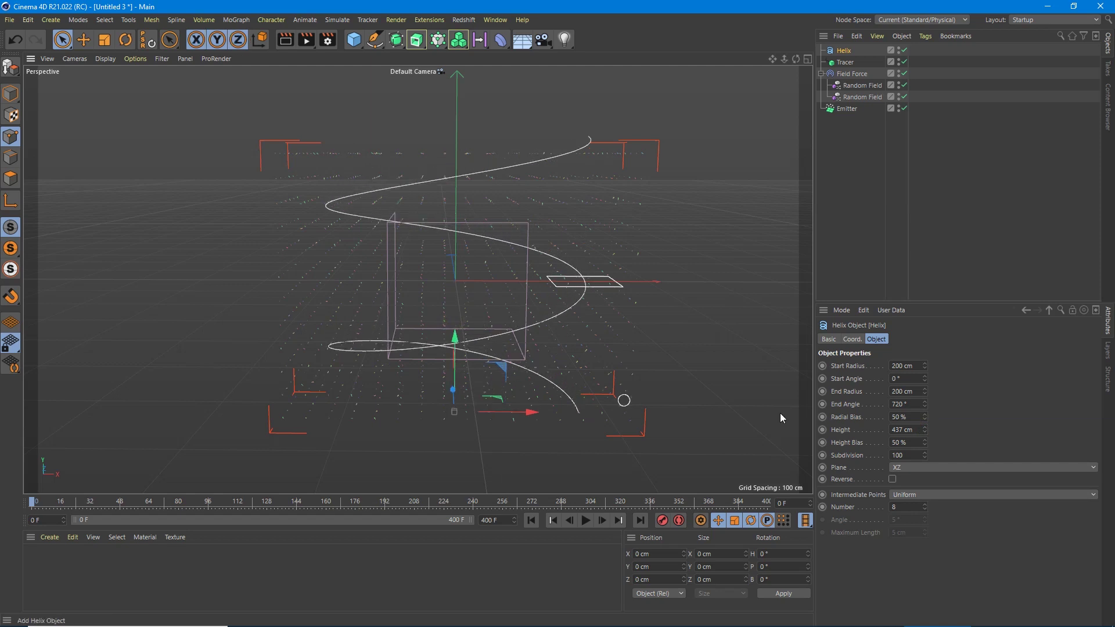
left_click_drag(925, 406, 924, 379)
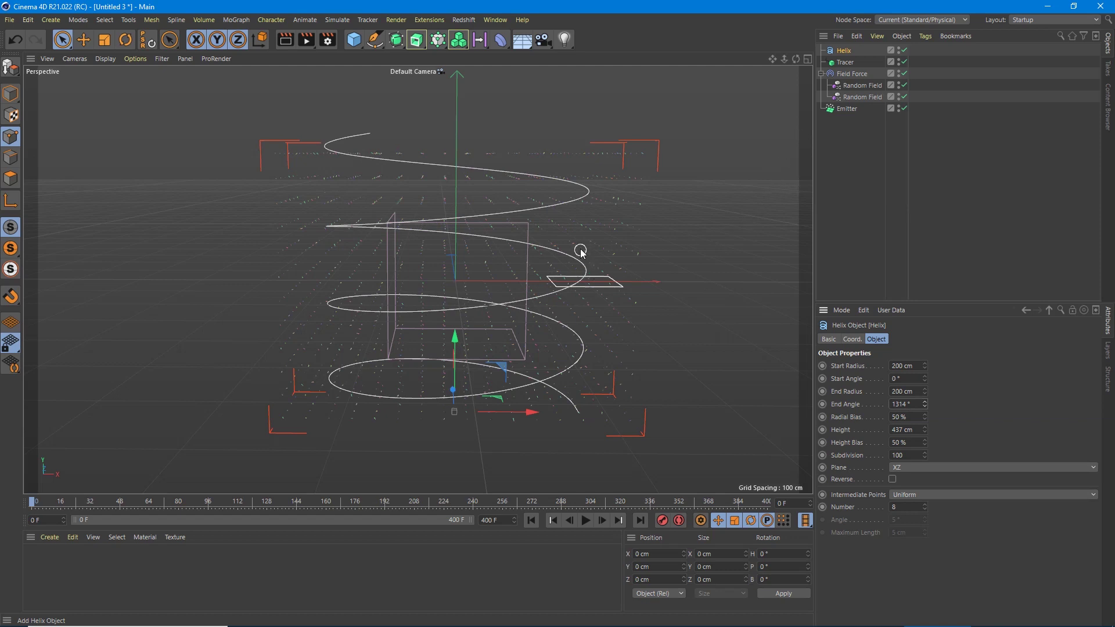
Scale the Helix down to a radius of about 166.4 cm and move it to about -190.8 cm in Y.
key("t")
left_click_drag(661, 133, 618, 187)
key("e")
left_click_drag(456, 338, 464, 330)
left_click_drag(322, 288, 535, 297, "alt")
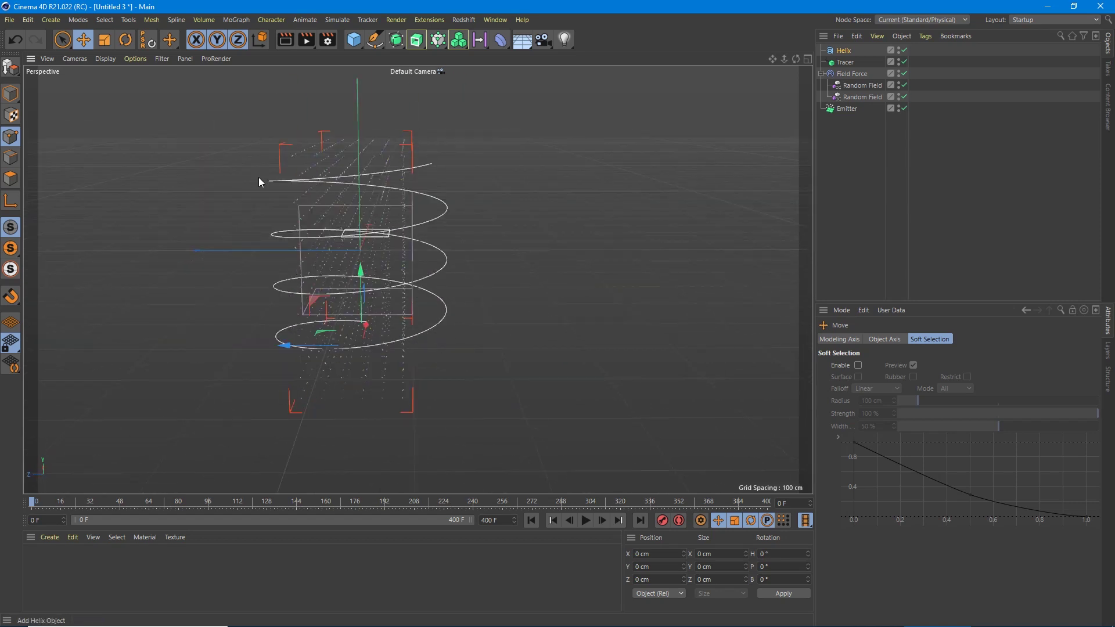
Switch to Model mode and extend the Field Force's box in depth so it covers more of the Helix.
left_click(845, 75)
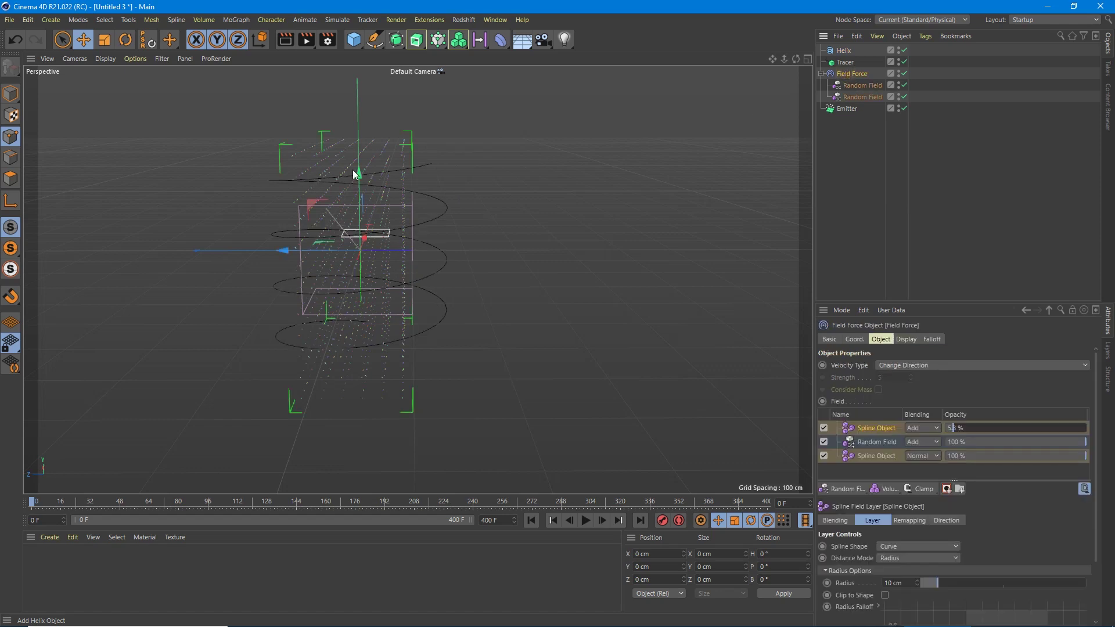
left_click(12, 94)
left_click_drag(327, 319, 286, 316)
left_click_drag(414, 302, 215, 293, "alt")
middle_click_drag(633, 307, 380, 289, "alt")
left_click_drag(381, 289, 424, 282, "alt")
middle_click_drag(372, 256, 428, 298, "alt")
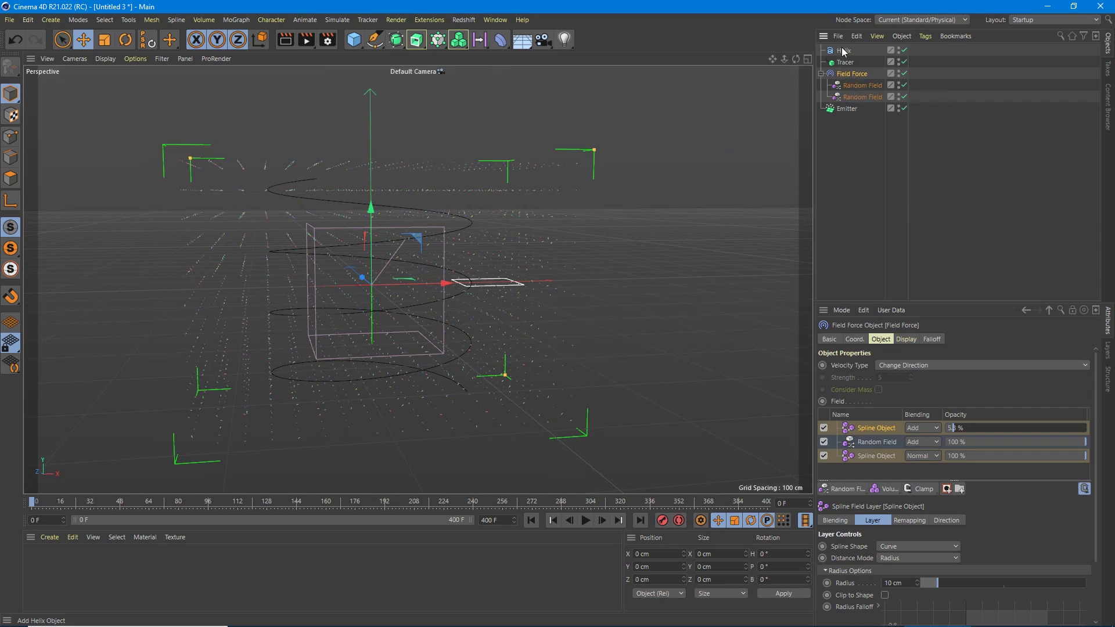
Examine the blending, layer, remapping and direction settings of the Field Force's lower spline layer.
mouse_move(841, 49)
left_mouse_down()
mouse_move(843, 68)
mouse_move(843, 56)
left_mouse_up()
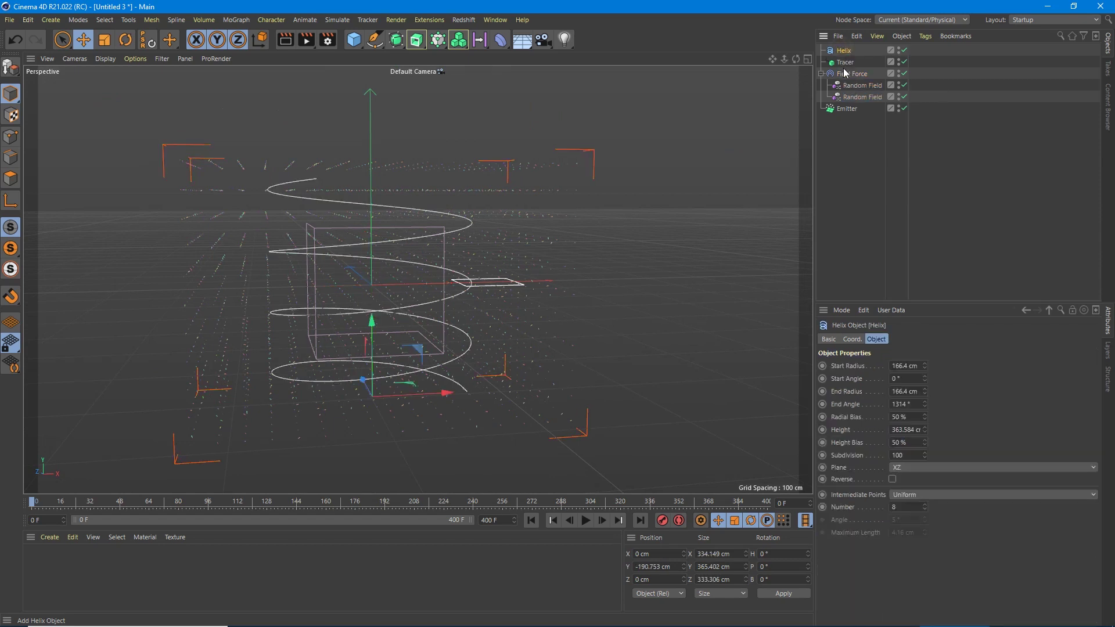
left_click(846, 75)
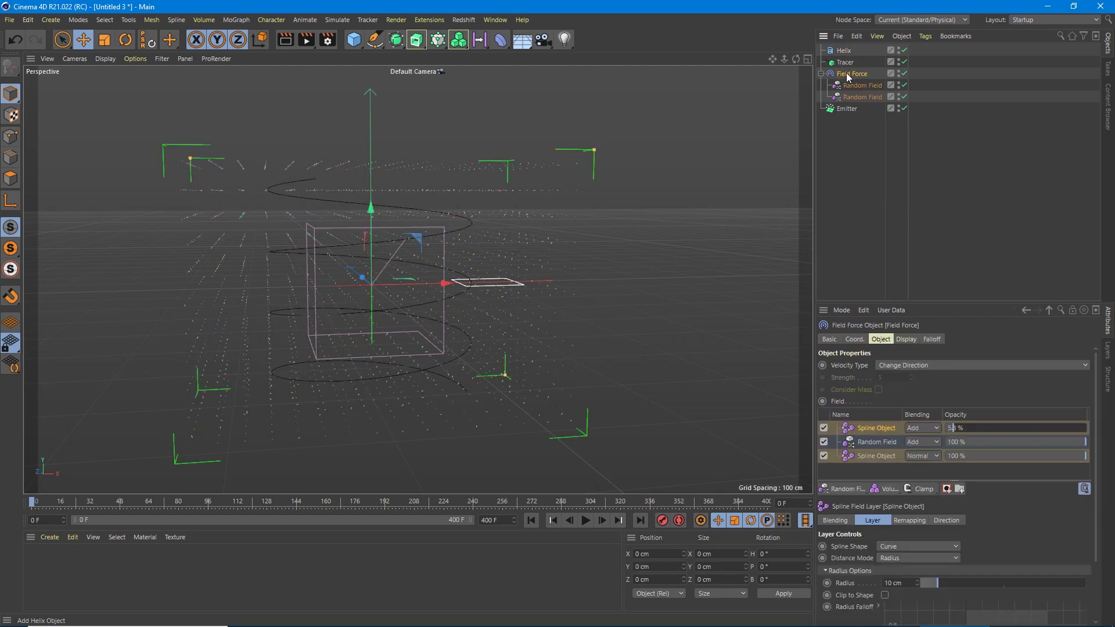
left_click(871, 458)
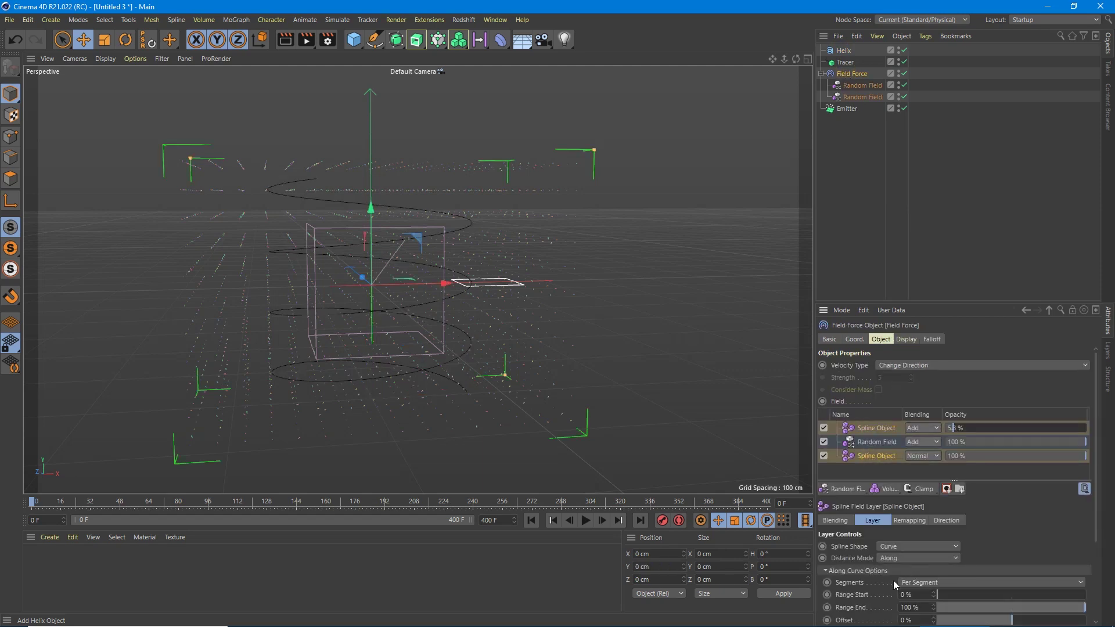
scroll(862, 581, "down", 4)
scroll(860, 580, "up", 3)
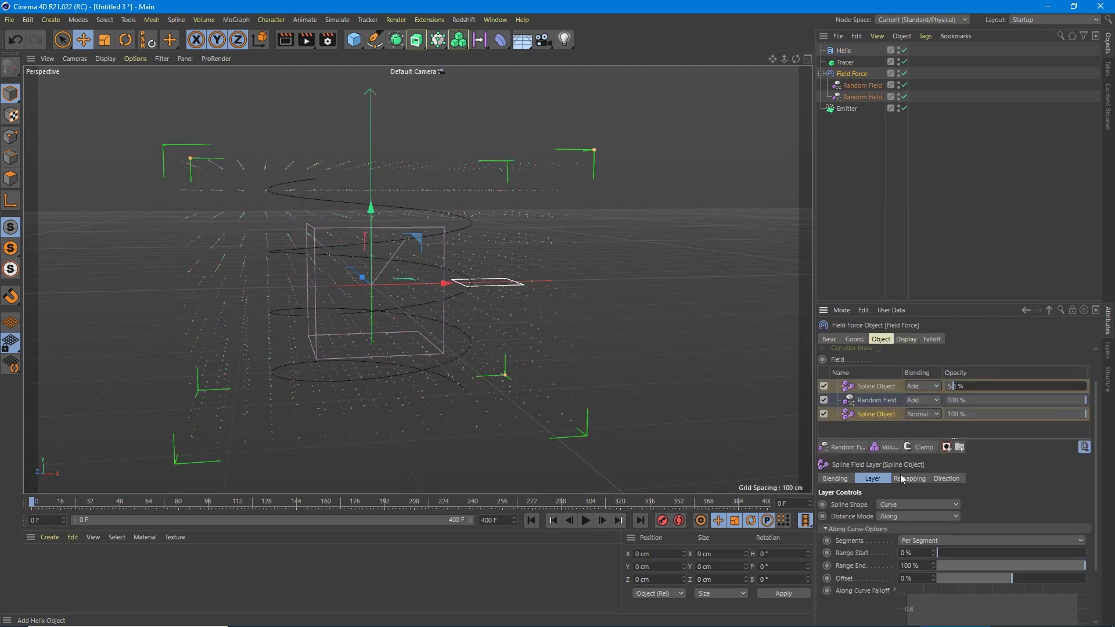
left_click(838, 476)
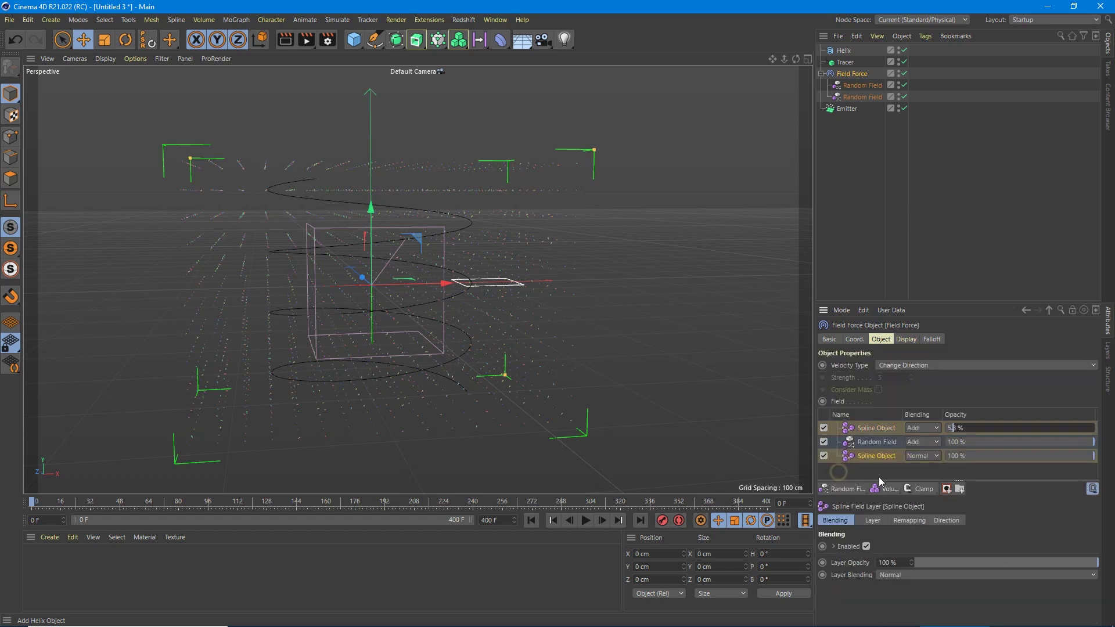
left_click(880, 520)
left_click(905, 519)
left_click(944, 520)
left_click(881, 520)
scroll(853, 552, "down", 3)
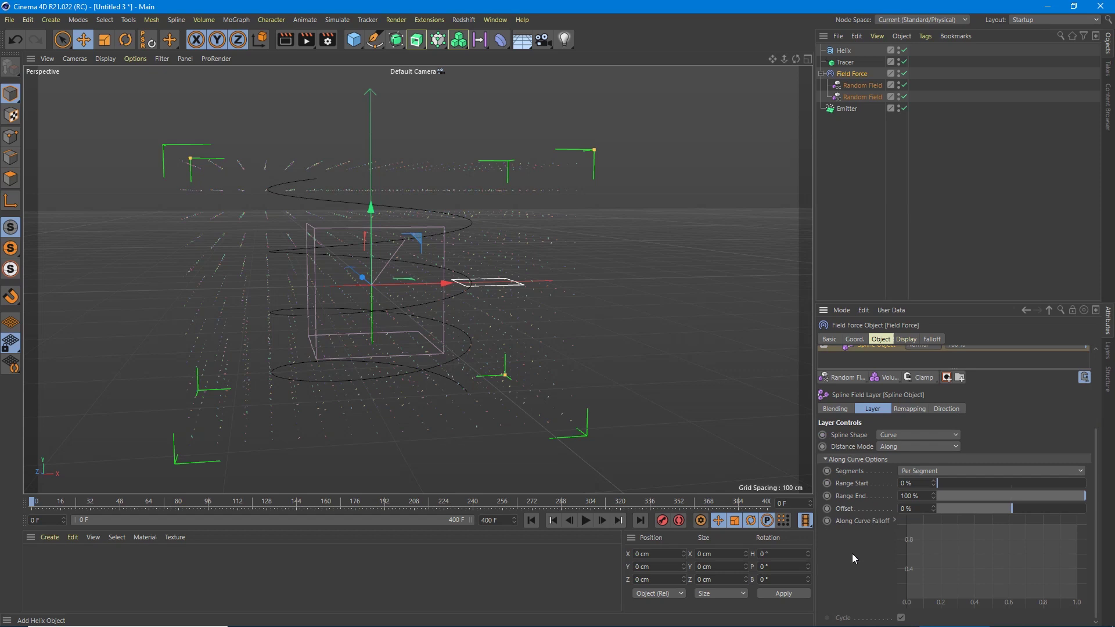
scroll(852, 553, "up", 3)
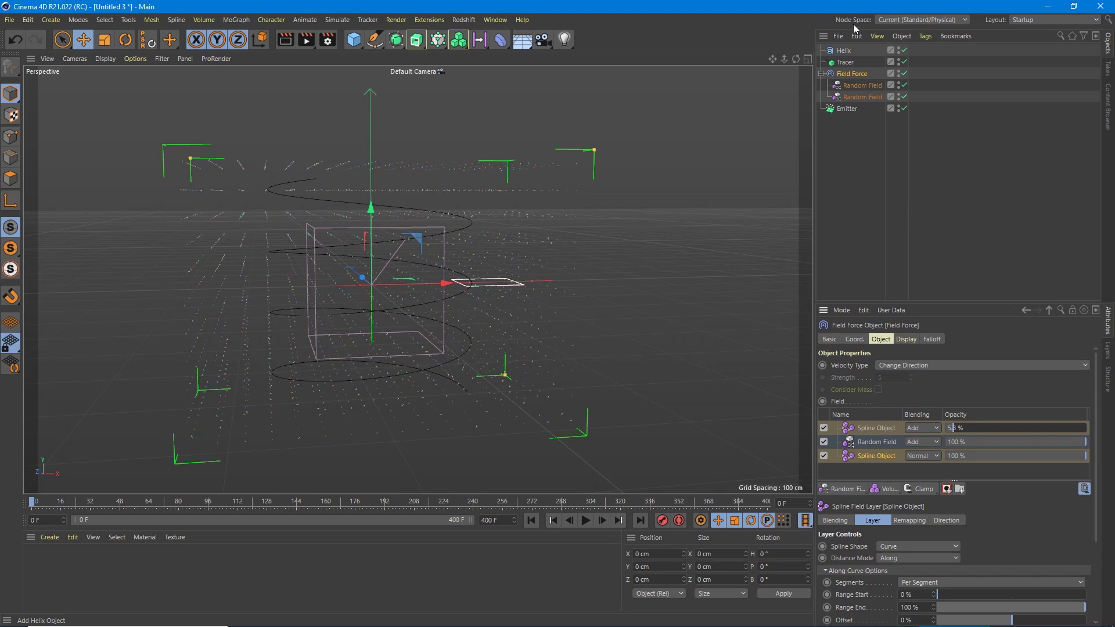
left_click_drag(843, 51, 870, 461)
left_click_drag(851, 57, 870, 431)
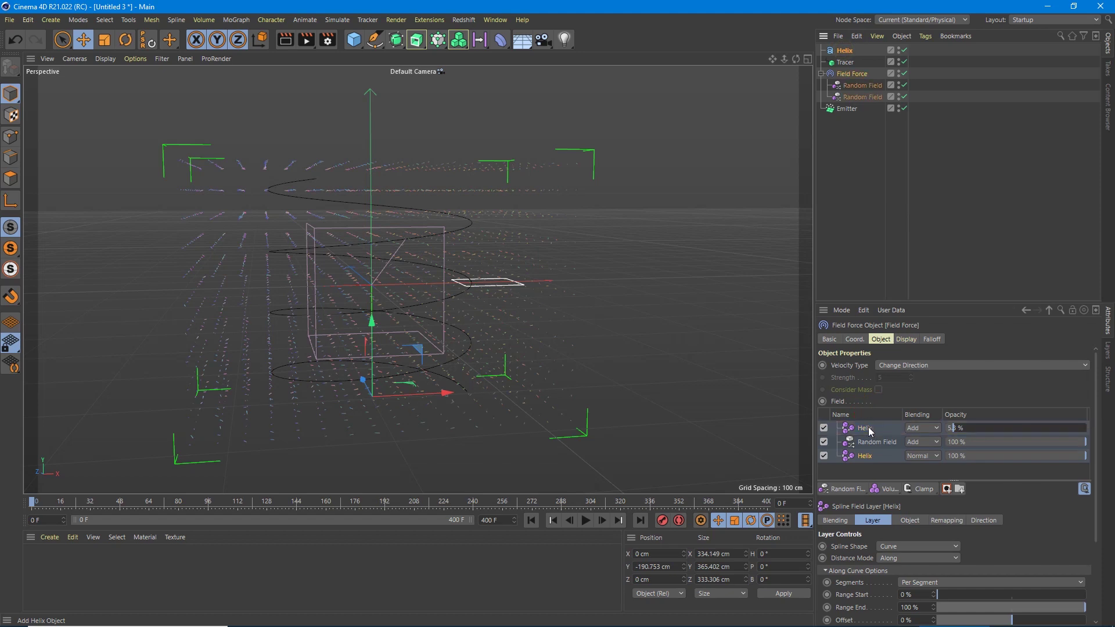
key("ctrl+z")
key("ctrl+z")
key("ctrl+z")
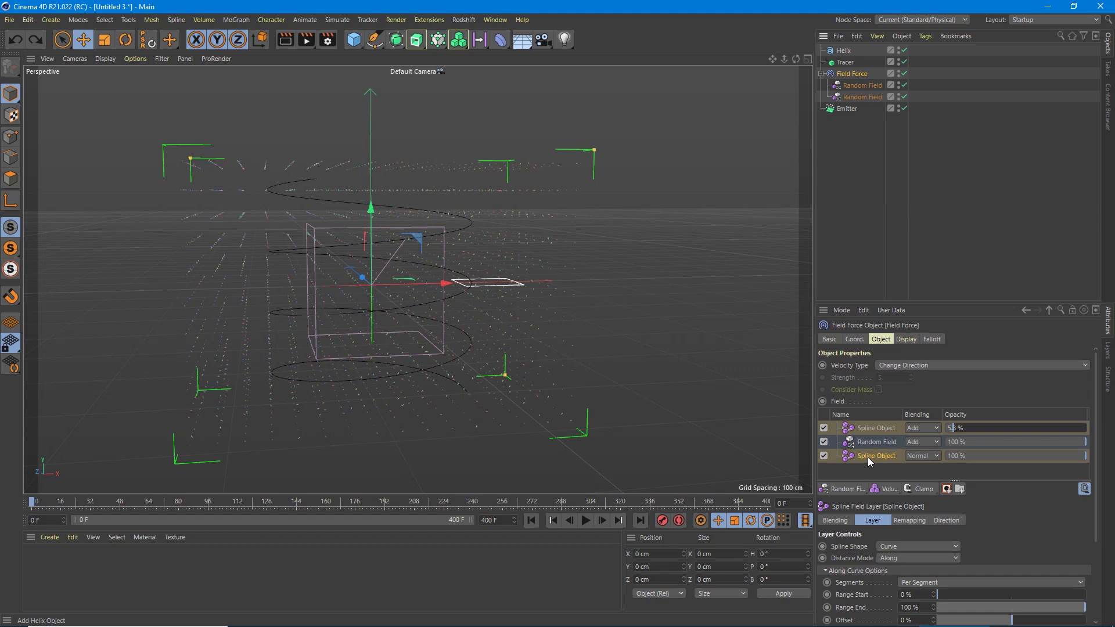
Assign the Helix as the spline source of both empty Spline Object layers in the Field Force.
left_click_drag(840, 52, 850, 53)
left_click_drag(883, 100, 867, 458)
left_click_drag(866, 460, 867, 460)
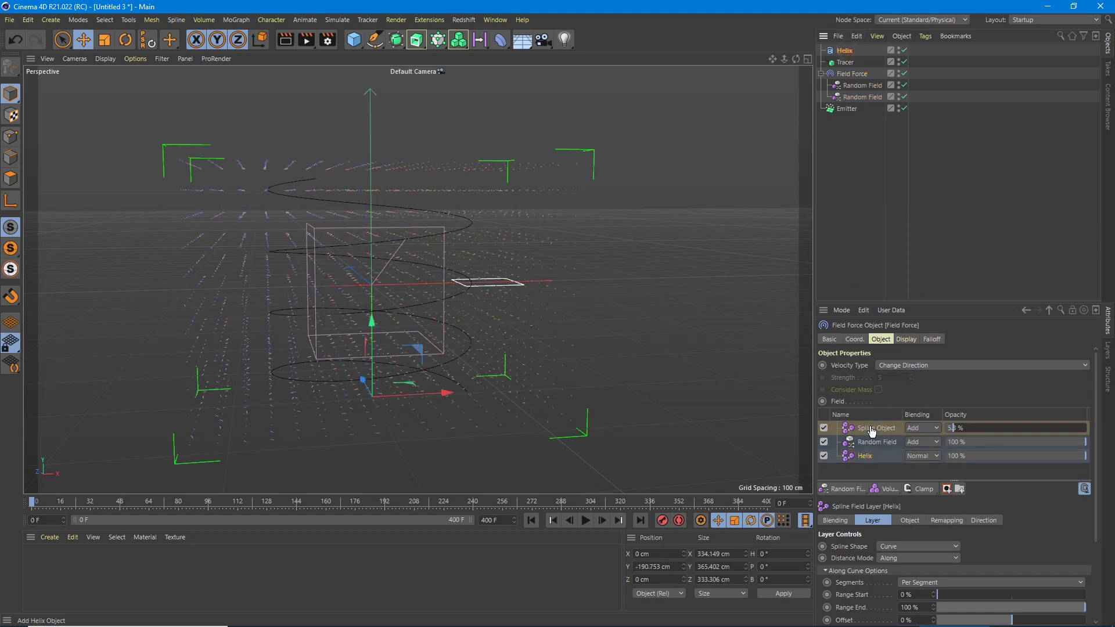
left_click_drag(871, 431, 871, 430)
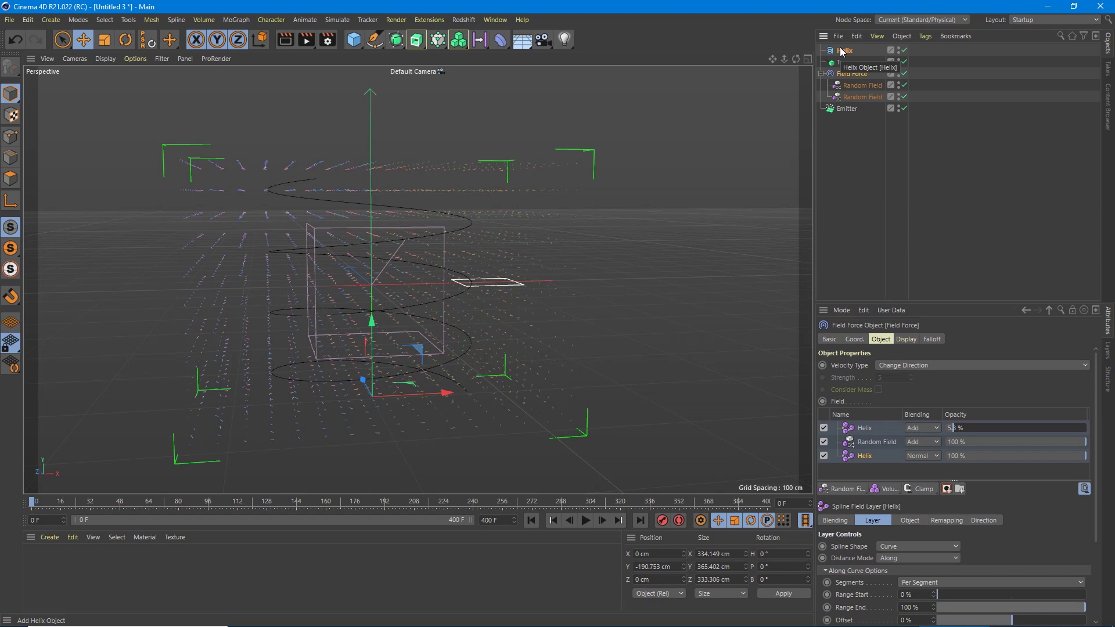
Play the simulation to check how the particles follow the Helix, and rewind to the first frame.
left_click(586, 520)
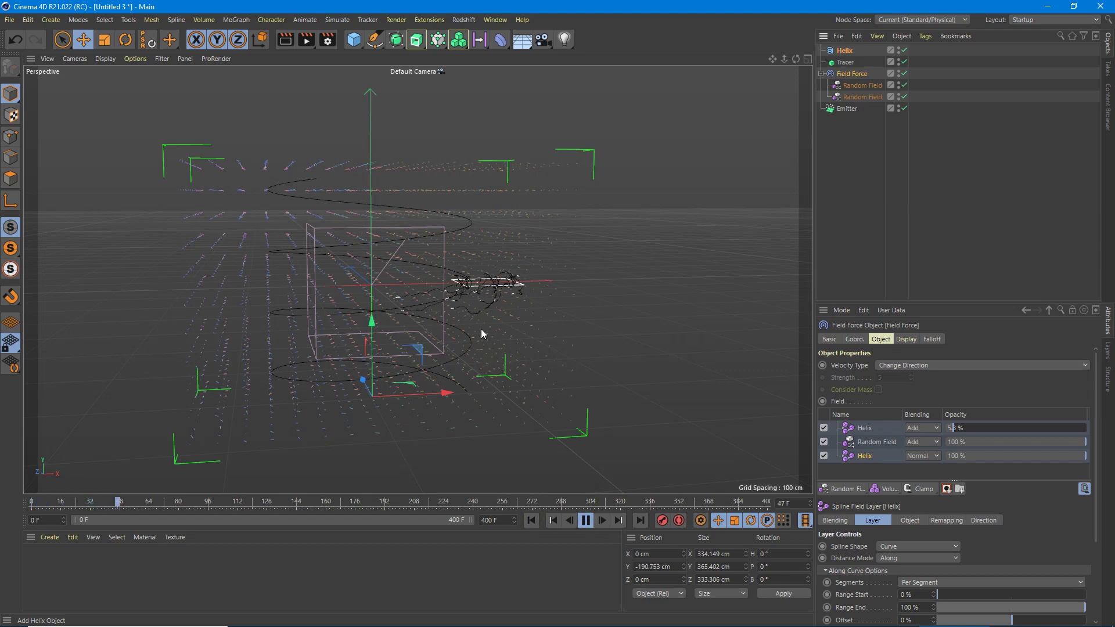
left_click(584, 520)
left_click(531, 520)
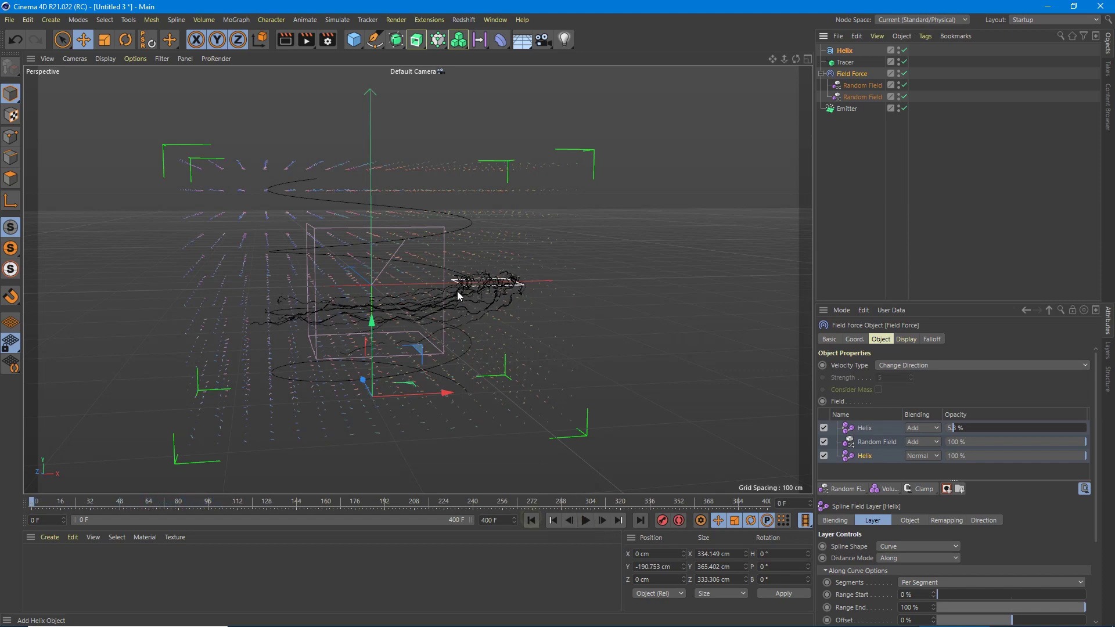
Move the Emitter up to the upper end of the Helix, at about X -110.7 cm and Y 168.1 cm.
left_click(847, 109)
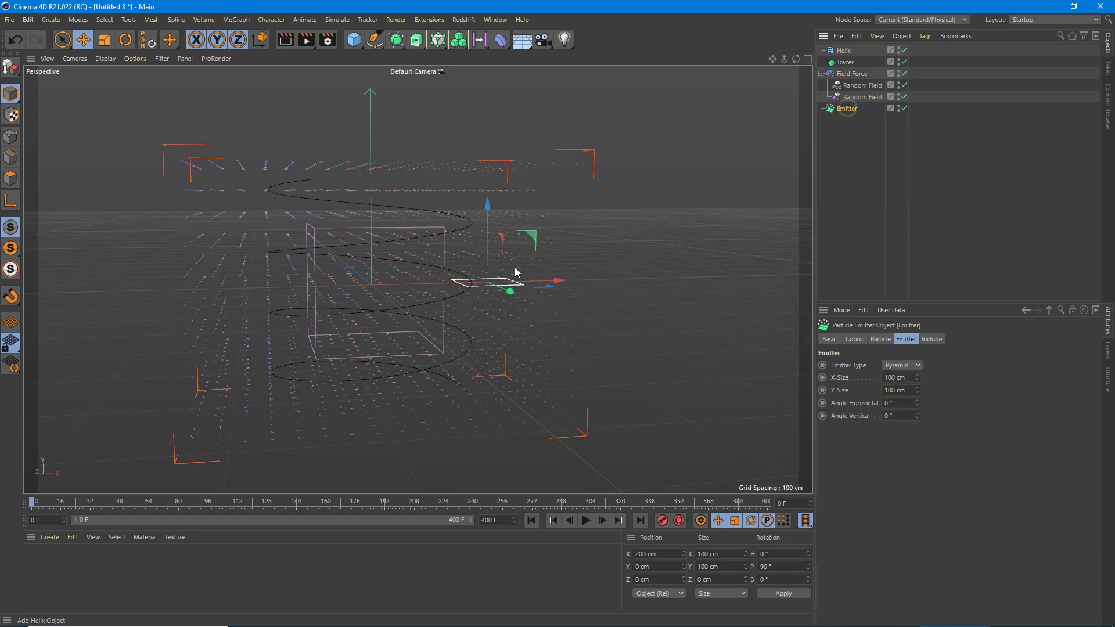
left_click_drag(530, 237, 347, 138)
left_click_drag(377, 231, 440, 292, "alt")
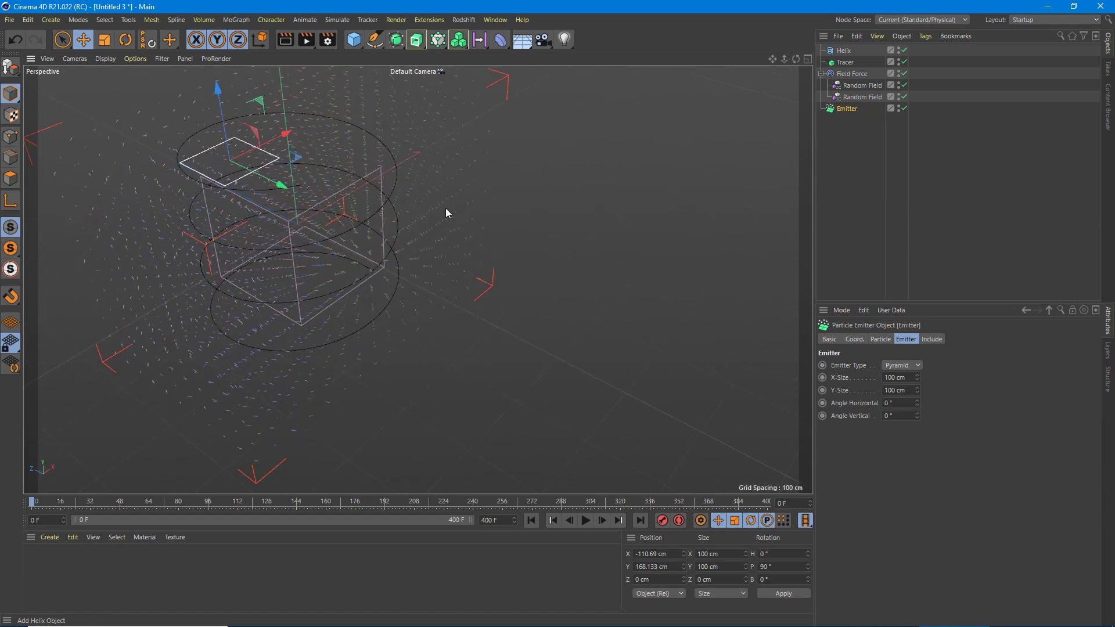
right_click(845, 54)
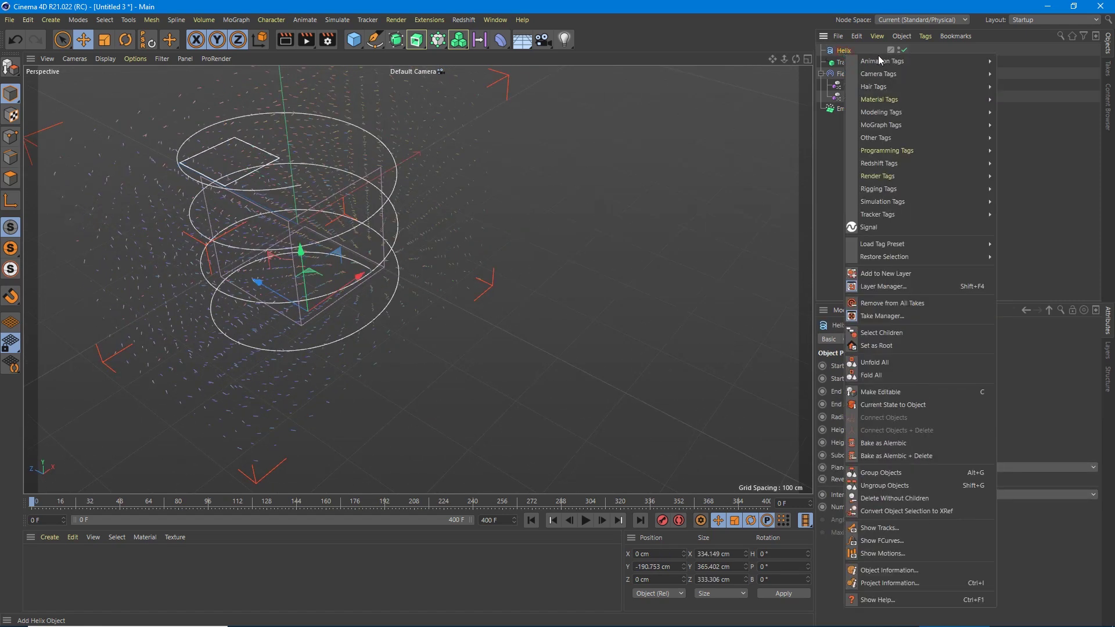
mouse_move(879, 61)
left_click(1028, 74)
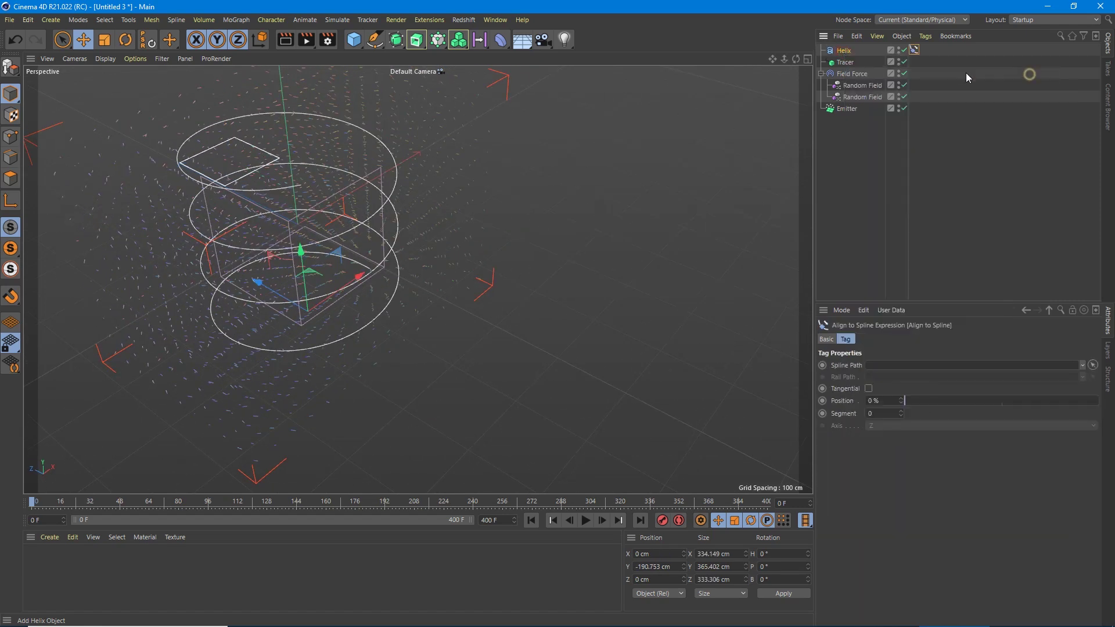
left_click(842, 51)
left_click(913, 51)
key("Delete")
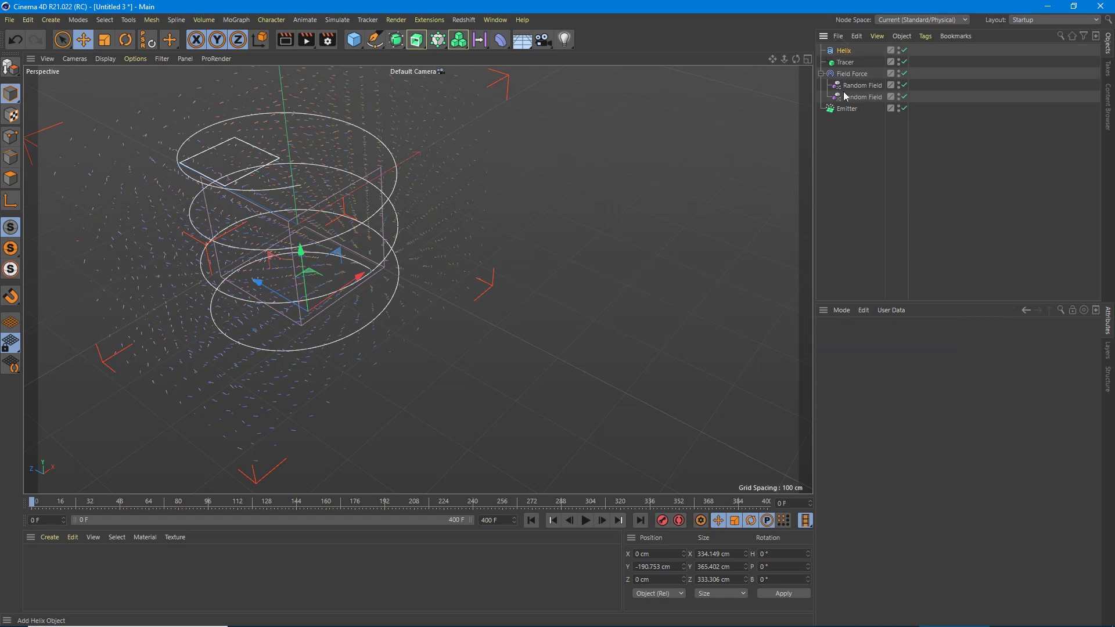
Add an Align to Spline tag to the Emitter and assign the Helix as its spline path.
right_click(841, 110)
mouse_move(889, 81)
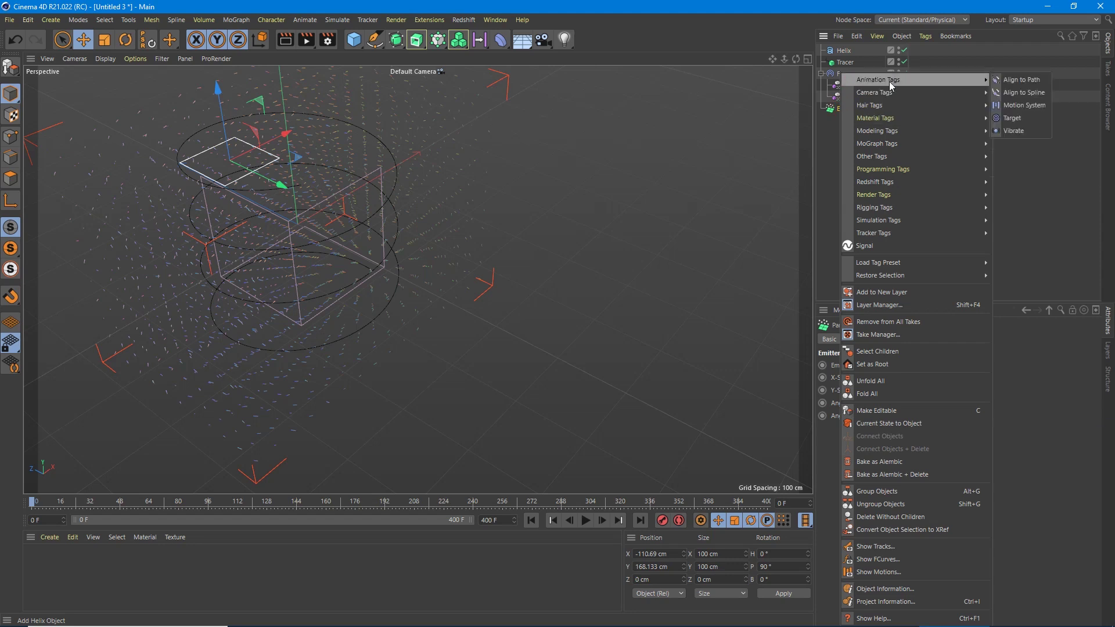
left_click(1023, 92)
left_click_drag(845, 54, 898, 366)
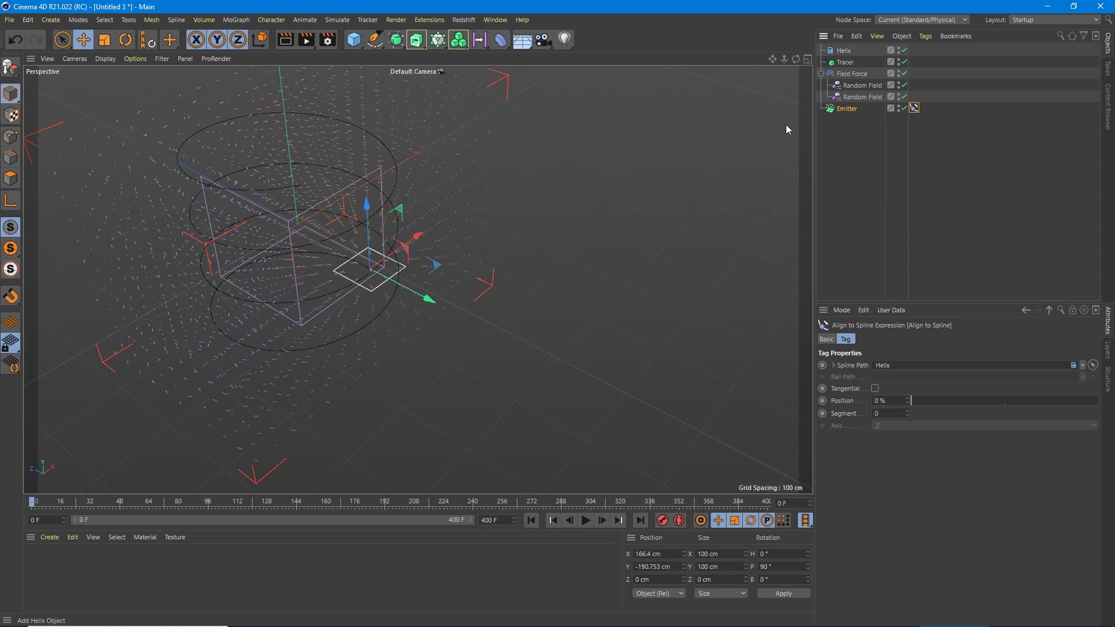
Remove the Align to Spline tag from the Emitter while keeping the Emitter itself.
key("Delete")
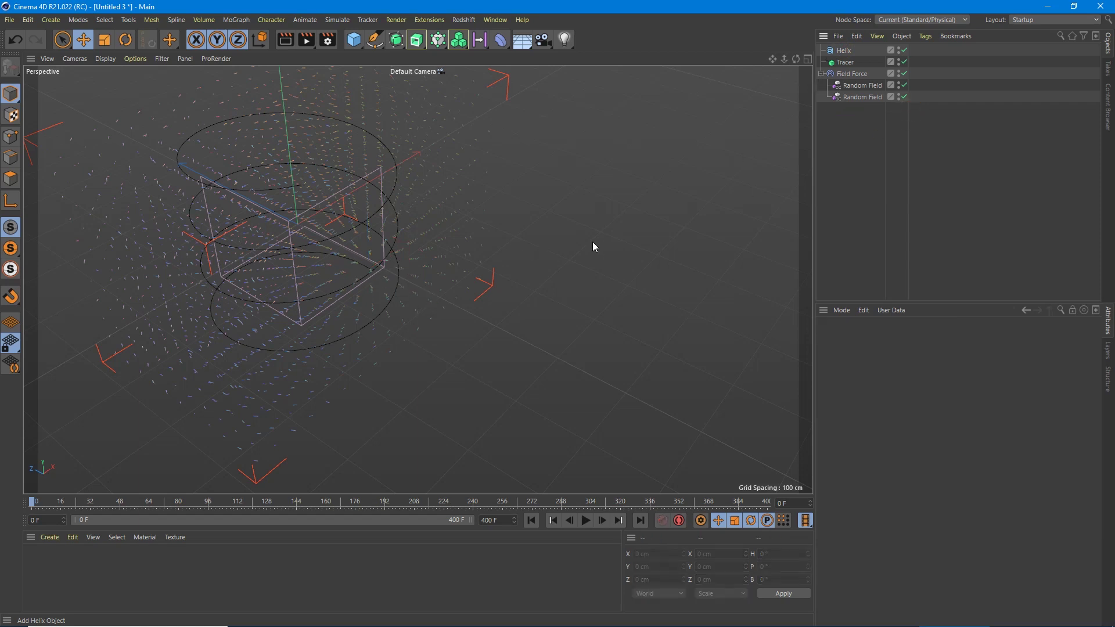
key("ctrl+z")
left_click(914, 109)
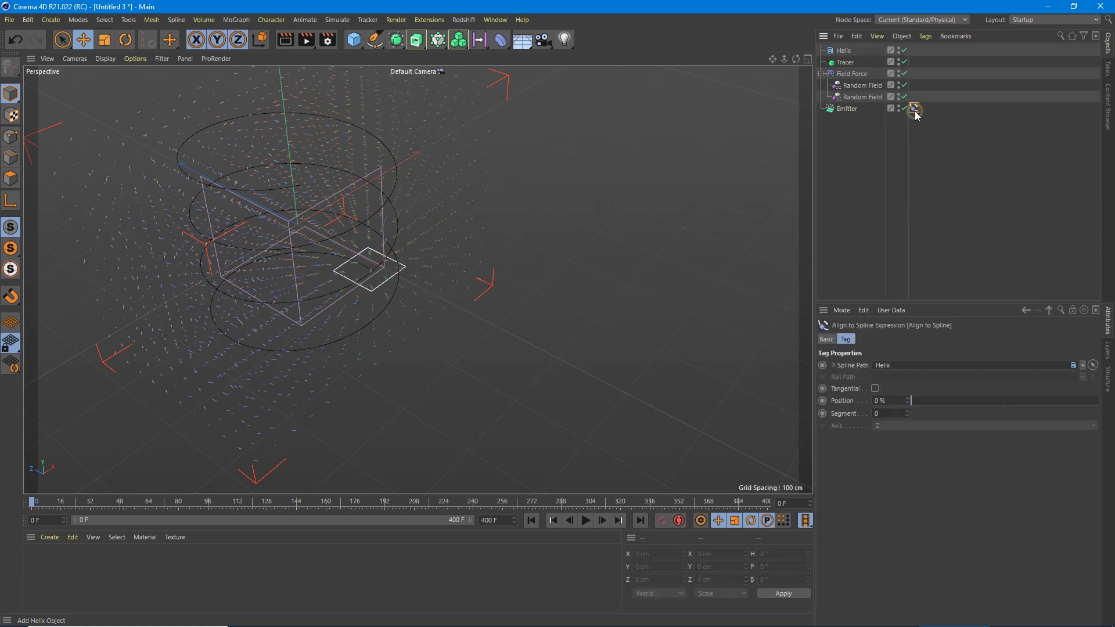
key("Delete")
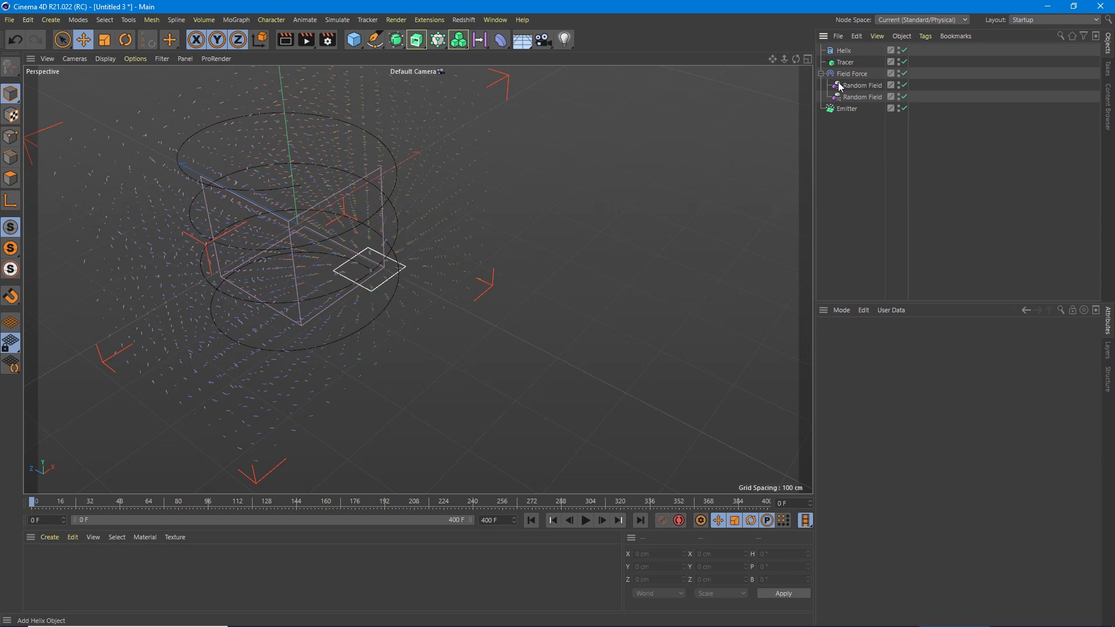
Rotate the Emitter 90° so it stands upright, and shift it to about 19.7 cm in Z.
left_click(846, 110)
key("r")
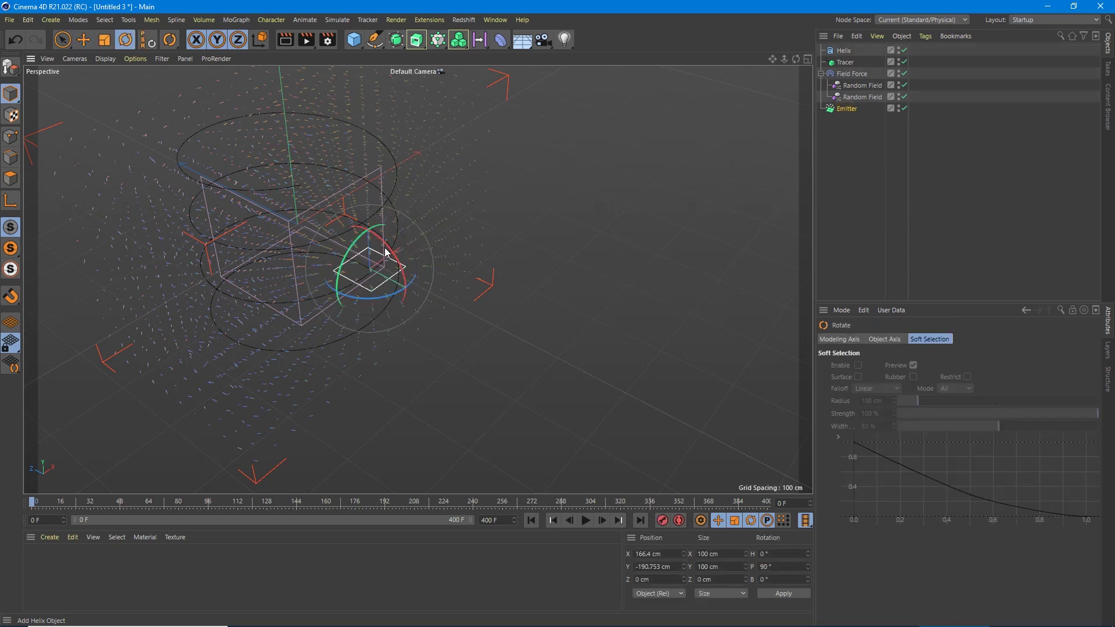
left_click_drag(400, 257, 426, 336)
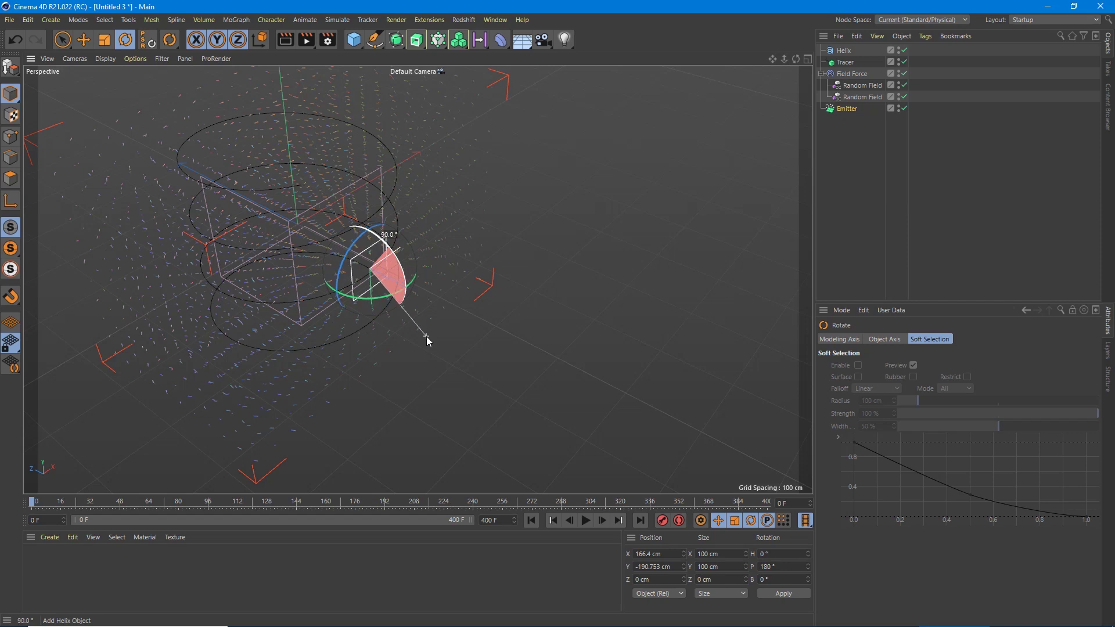
key("e")
left_click_drag(423, 296, 418, 294)
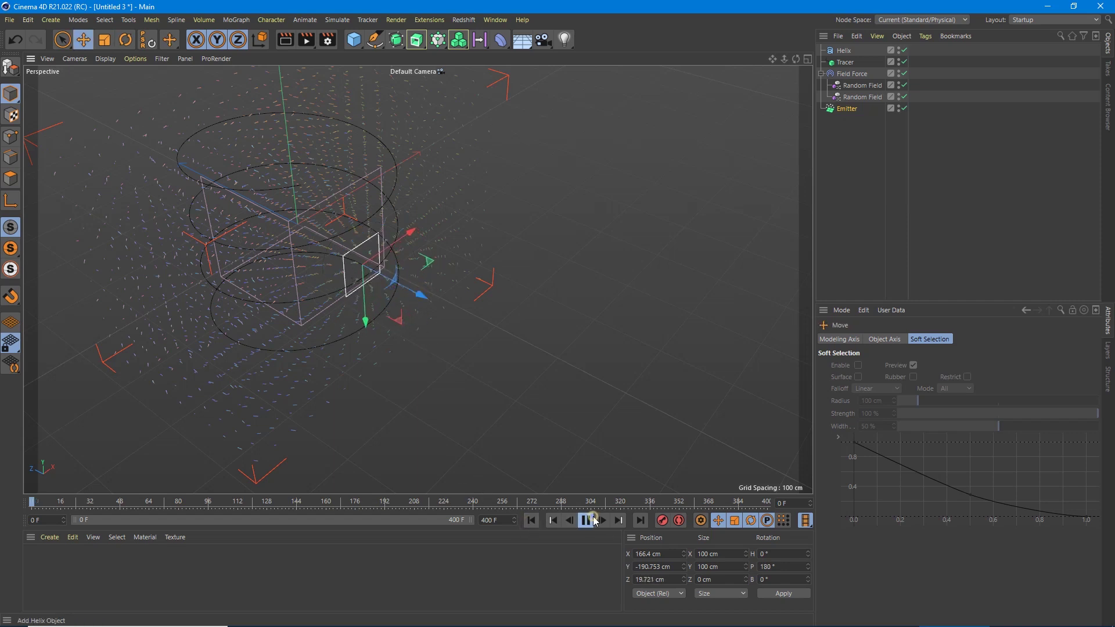
Play the simulation briefly, rotate the Emitter to a pitch of 365°, and rewind to the first frame.
left_click(593, 520)
key("r")
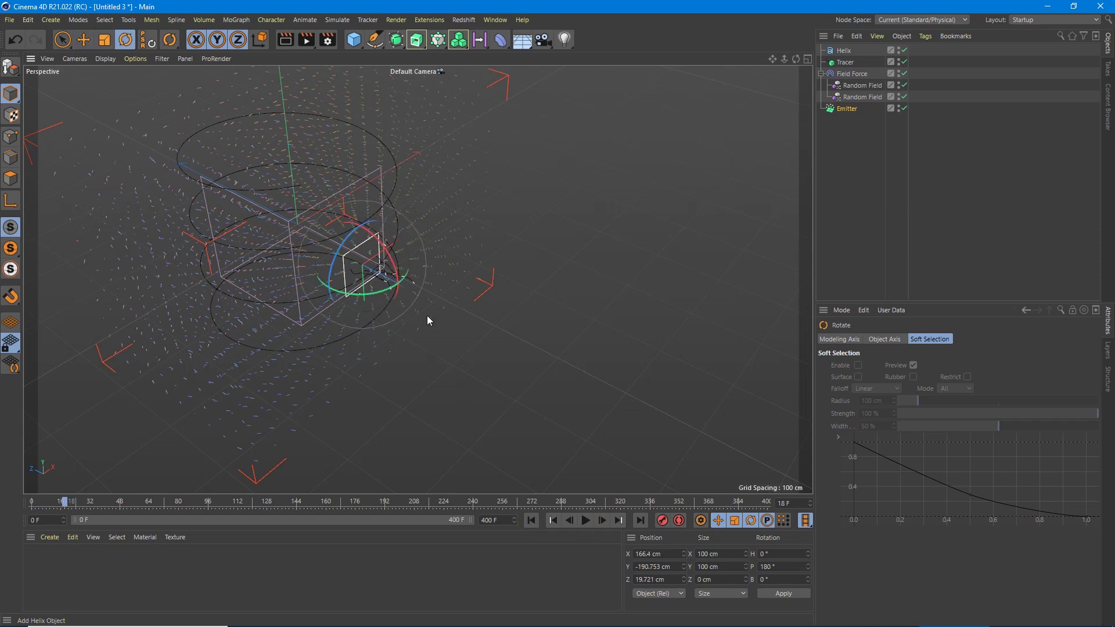
left_click(532, 520)
Replay the simulation to check how particles leave the rotated Emitter, and rewind to the first frame.
left_click(586, 520)
left_click_drag(427, 334, 255, 254, "alt")
scroll(396, 371, "up", 2)
left_click(584, 521)
left_click(532, 520)
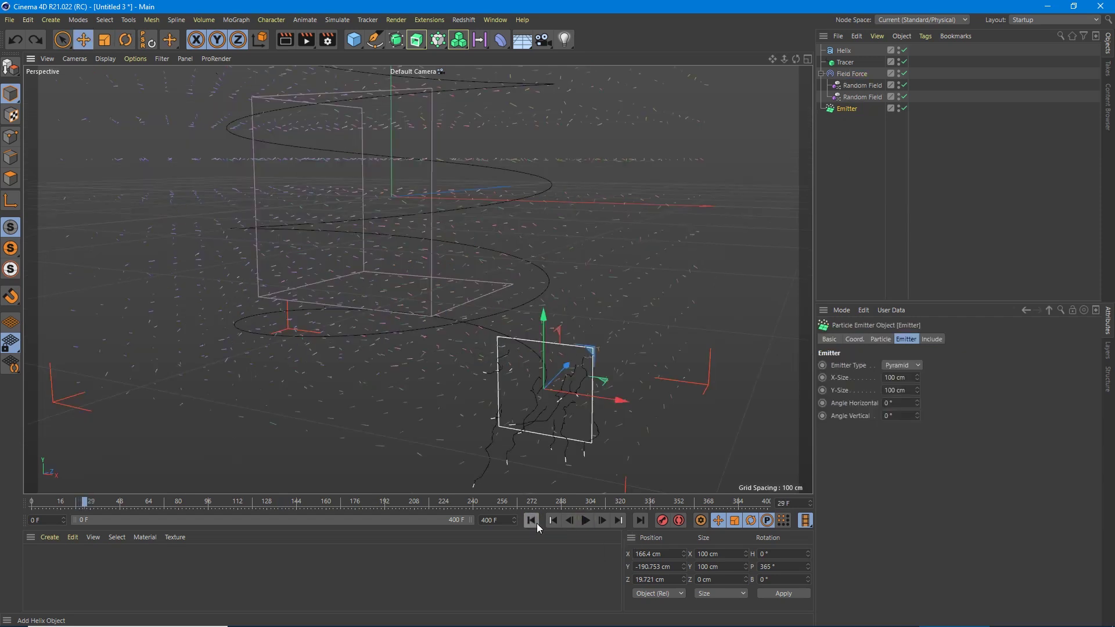
left_click(535, 523)
middle_click_drag(477, 248, 491, 269, "alt")
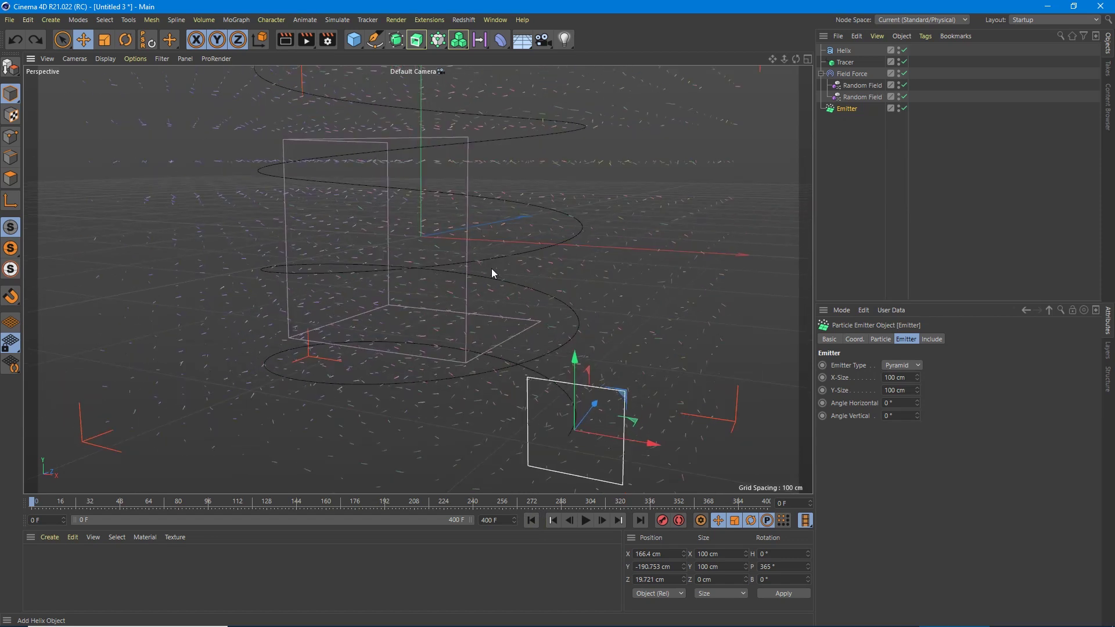
Reverse the Helix's direction and play the simulation to inspect the traced strands from several angles.
left_click(844, 51)
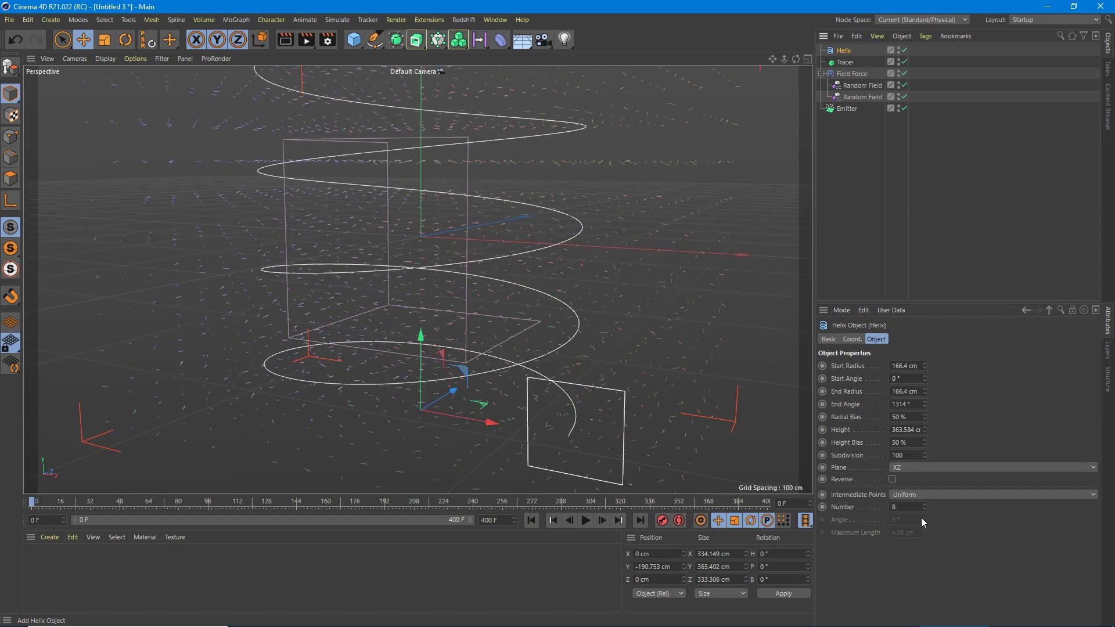
left_click(893, 479)
left_click(587, 521)
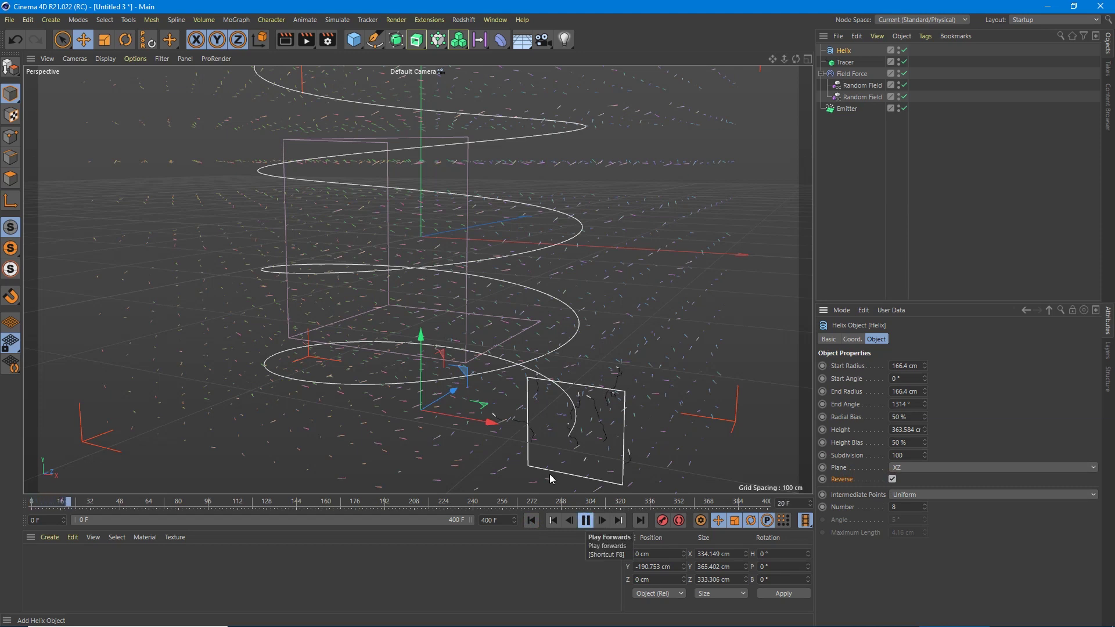
left_click_drag(542, 411, 378, 393, "alt")
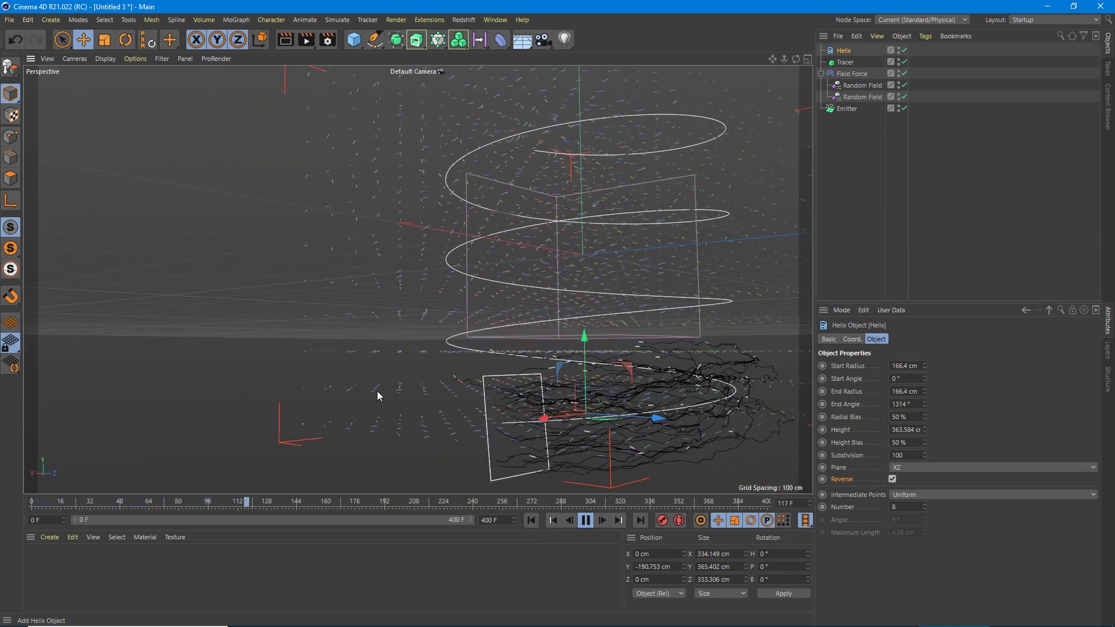
mouse_move(378, 299)
left_mouse_down("alt")
mouse_move(428, 349)
mouse_move(569, 342)
left_mouse_up("alt")
middle_click_drag(256, 278, 346, 356, "alt")
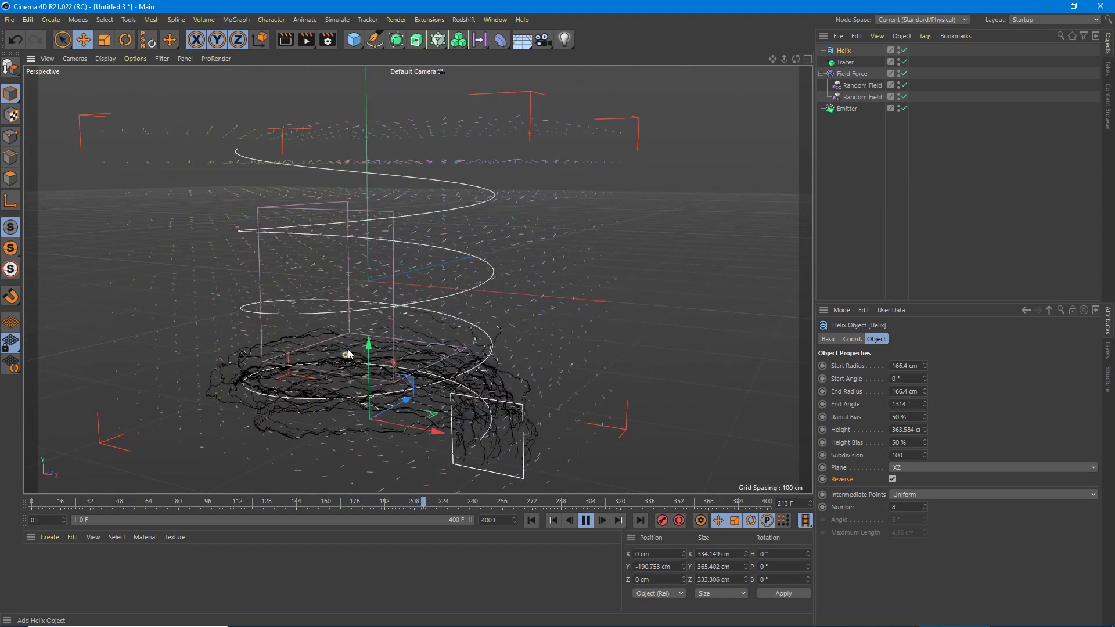
left_click_drag(380, 335, 368, 400, "alt")
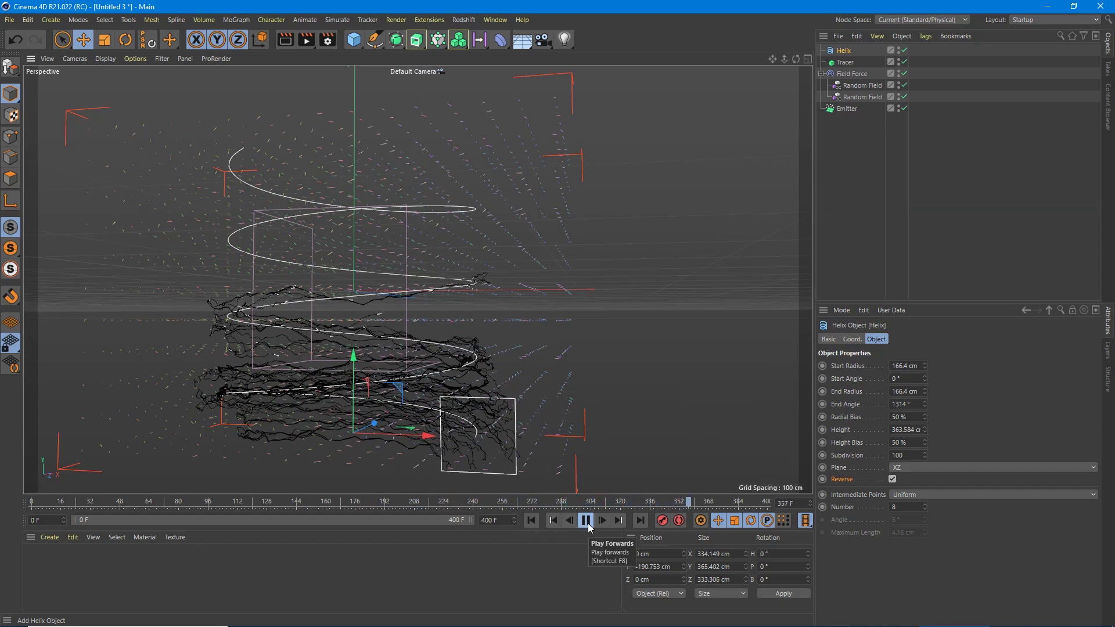
left_click(588, 523)
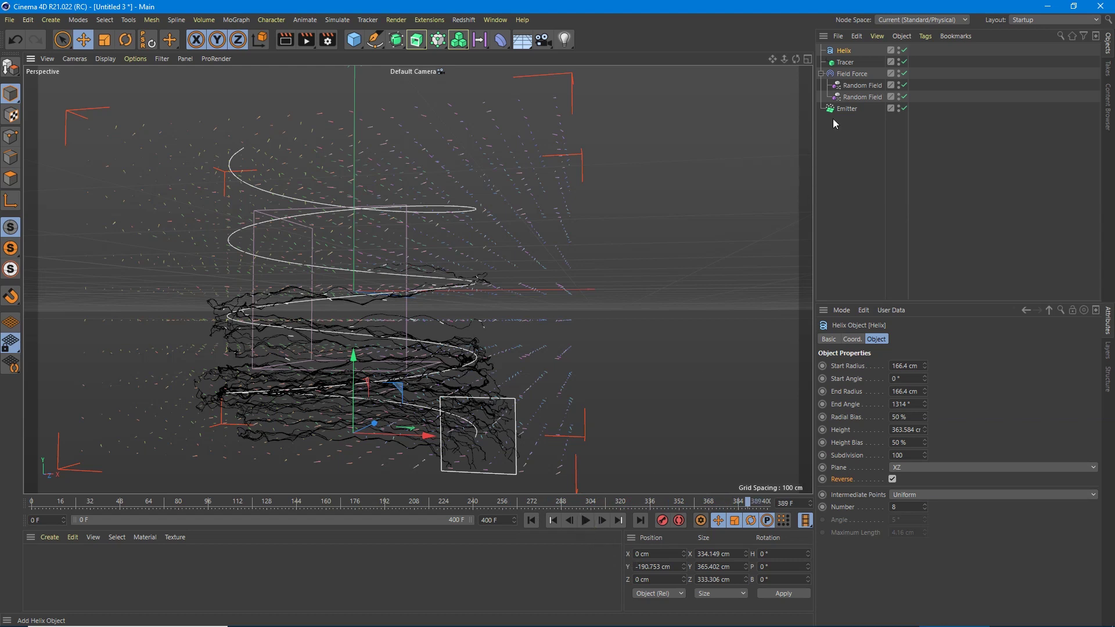
Set the Emitter's particle speed to 300 cm and replay the simulation from the first frame to inspect the strands.
left_click(847, 108)
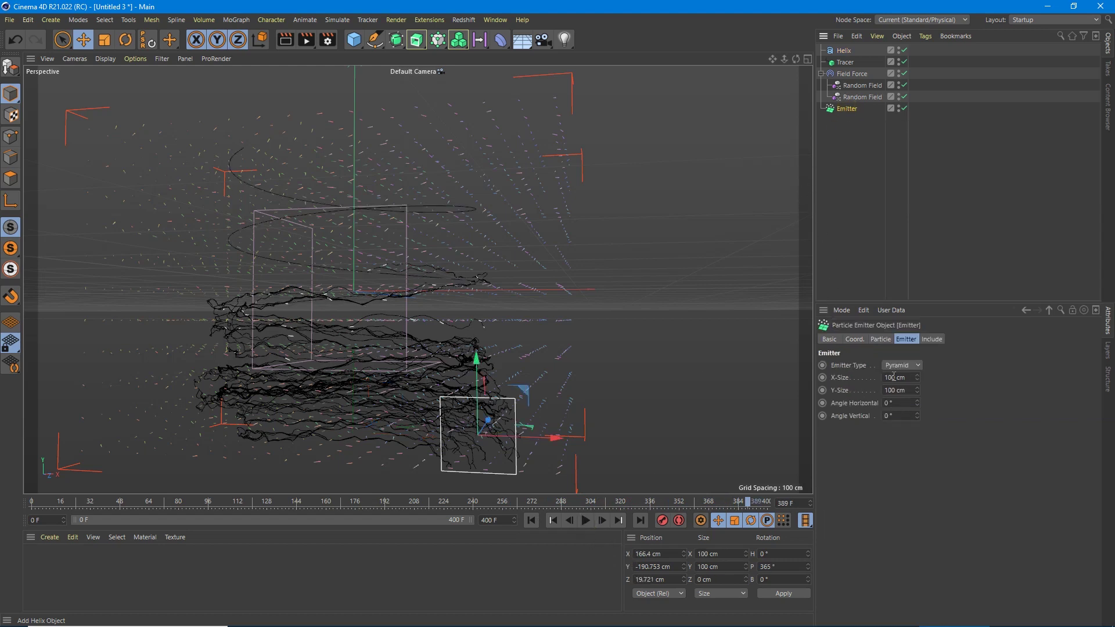
left_click(880, 338)
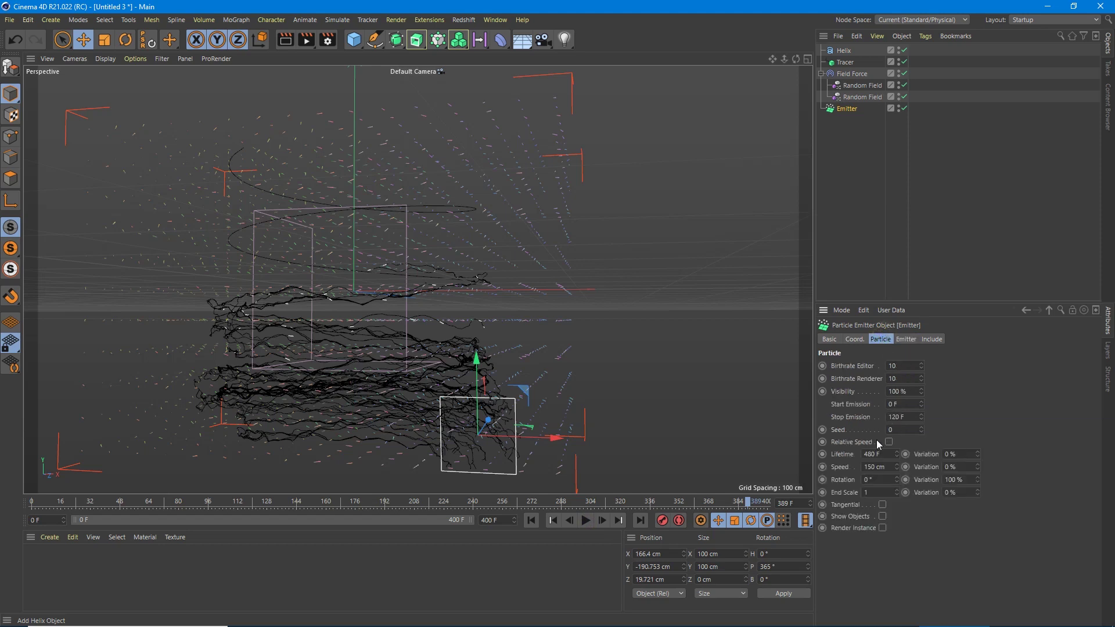
double_click(875, 465)
left_click(529, 521)
left_click(585, 520)
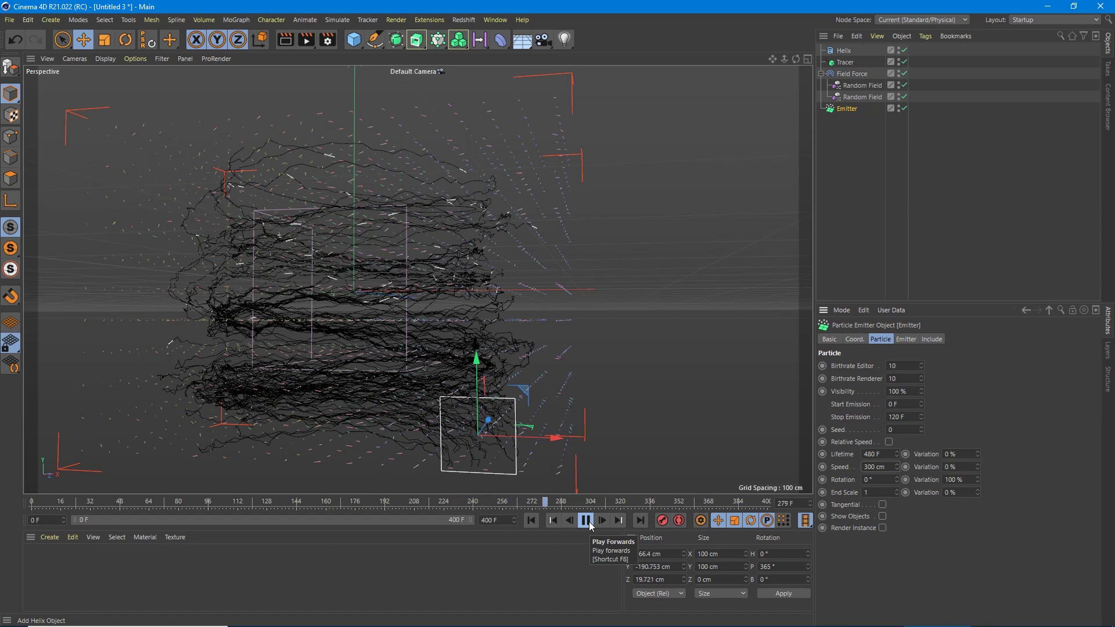
left_click(586, 520)
left_click_drag(328, 264, 471, 313, "alt")
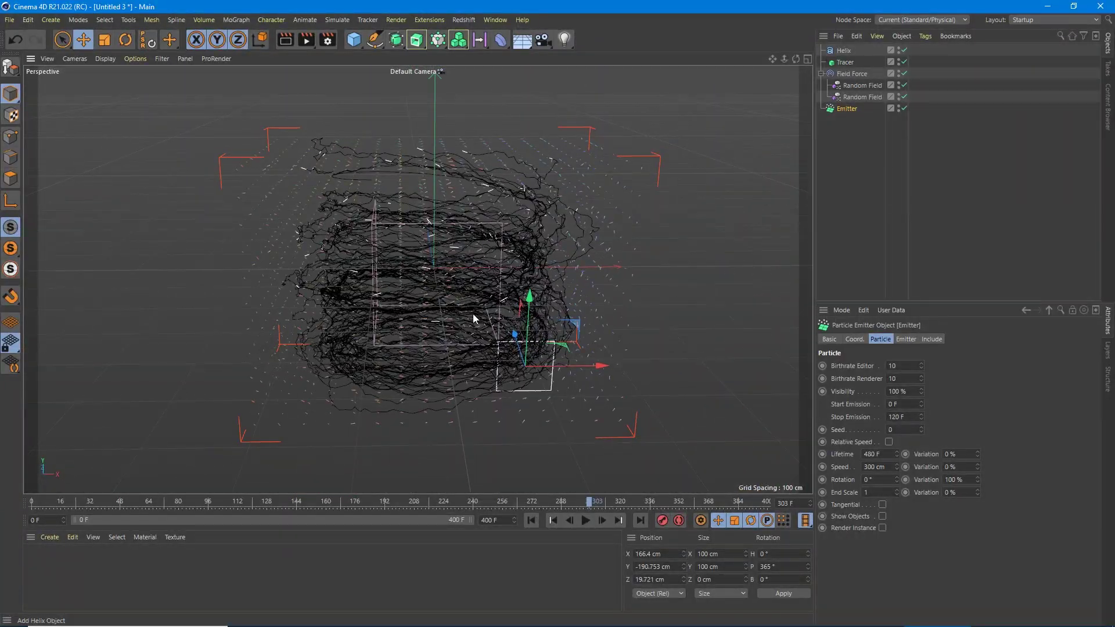
scroll(473, 314, "up", 3)
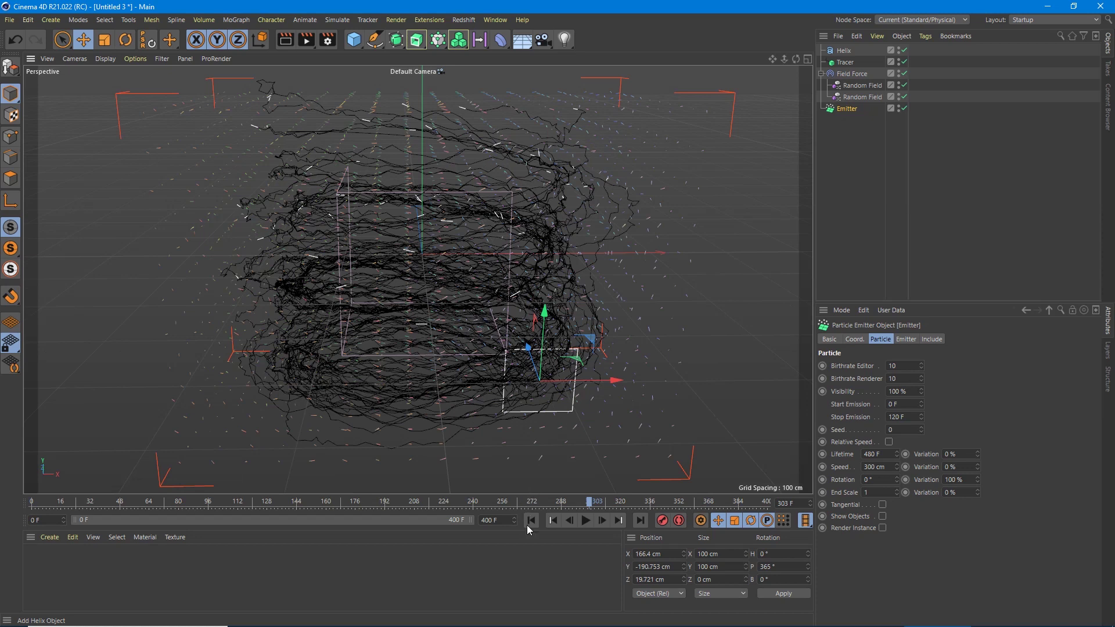
Set the Emitter's particle speed to 120 cm, replay the simulation briefly, and rewind to the first frame.
left_click(883, 468)
left_click(884, 468)
left_click(947, 573)
left_click(529, 521)
left_click(586, 521)
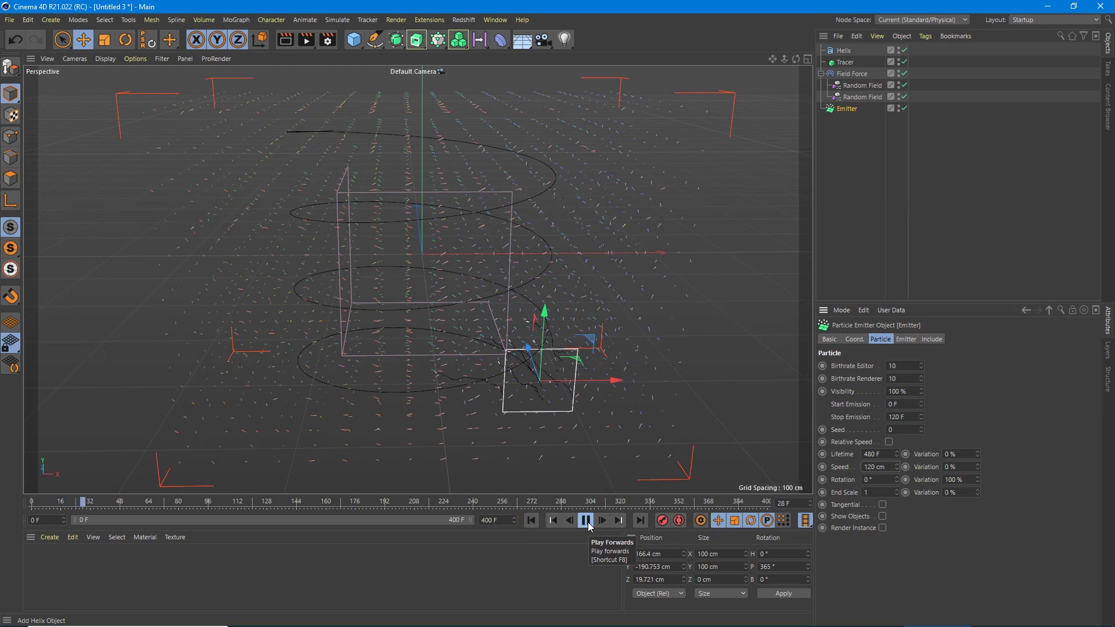
left_click(585, 521)
left_click(529, 521)
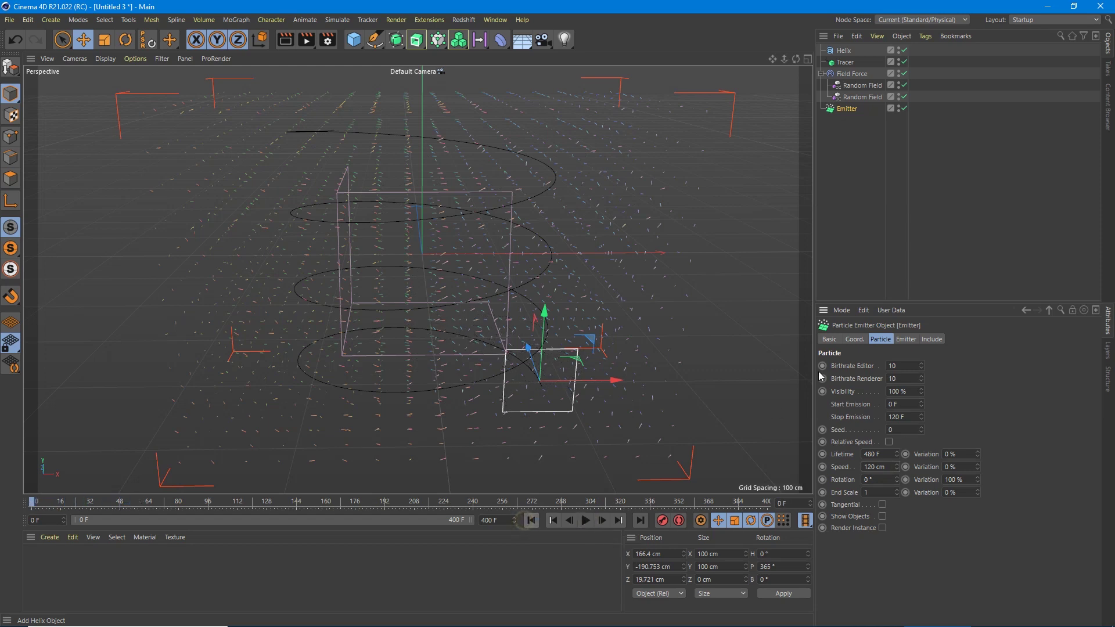
Change the Field Force's velocity type to Set Absolute Velocity and play the simulation with a close view of the Emitter.
left_click(850, 72)
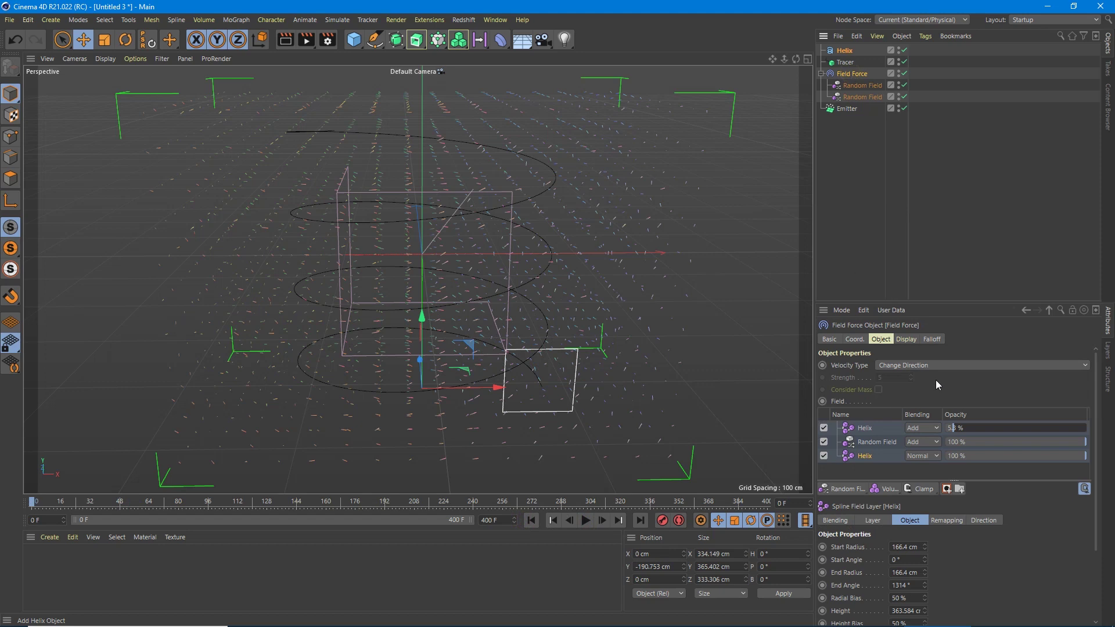
left_click(948, 361)
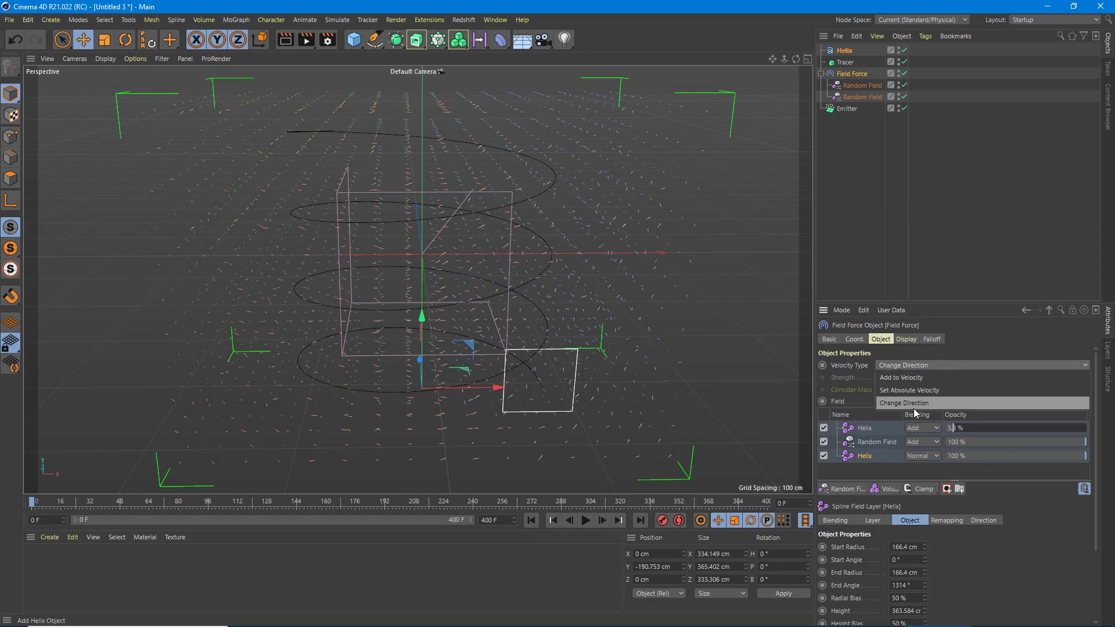
left_click(908, 392)
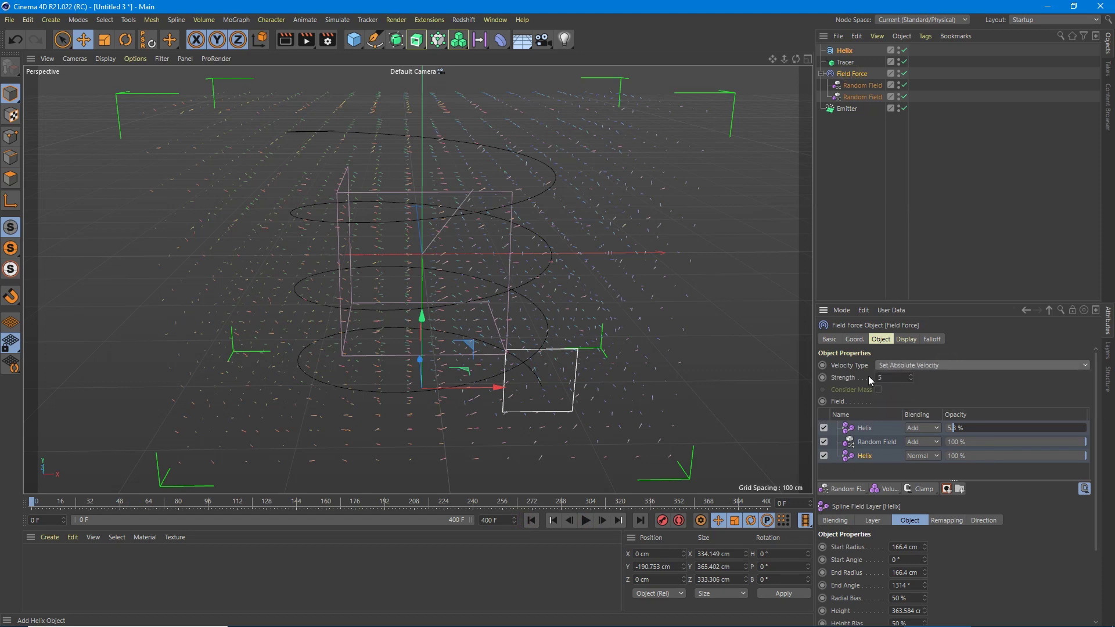
scroll(541, 347, "down", 1)
scroll(521, 360, "up", 4)
left_click_drag(500, 384, 379, 358, "alt")
left_click_drag(418, 278, 386, 328, "alt")
left_click(585, 520)
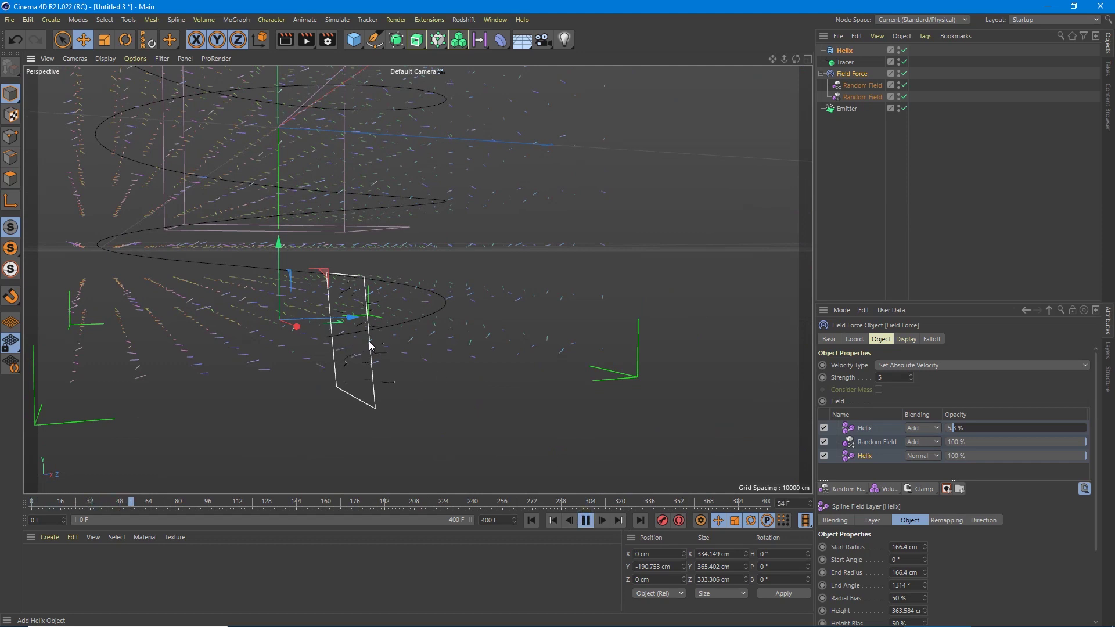
Set the Field Force's strength to 200, stop the playback, and rewind to the first frame.
left_click(906, 378)
type("00")
key("Return")
left_click(587, 521)
left_click_drag(897, 377, 803, 386)
type("200")
key("Return")
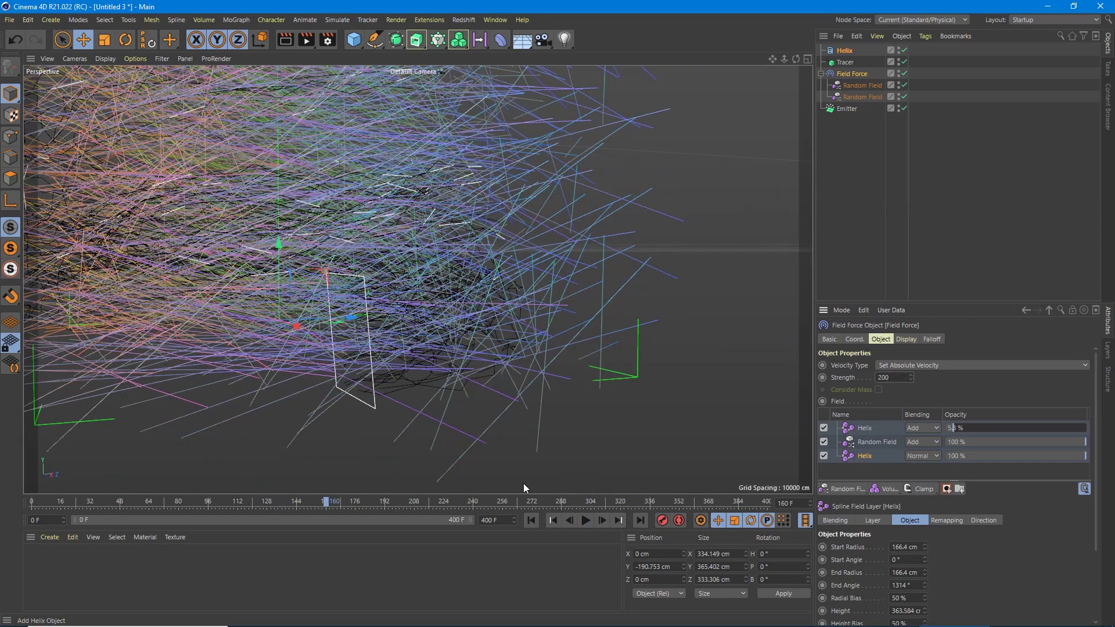
scroll(353, 239, "down", 3)
middle_click_drag(353, 239, 511, 346, "alt")
scroll(511, 346, "down", 2)
left_click_drag(511, 346, 572, 389, "alt")
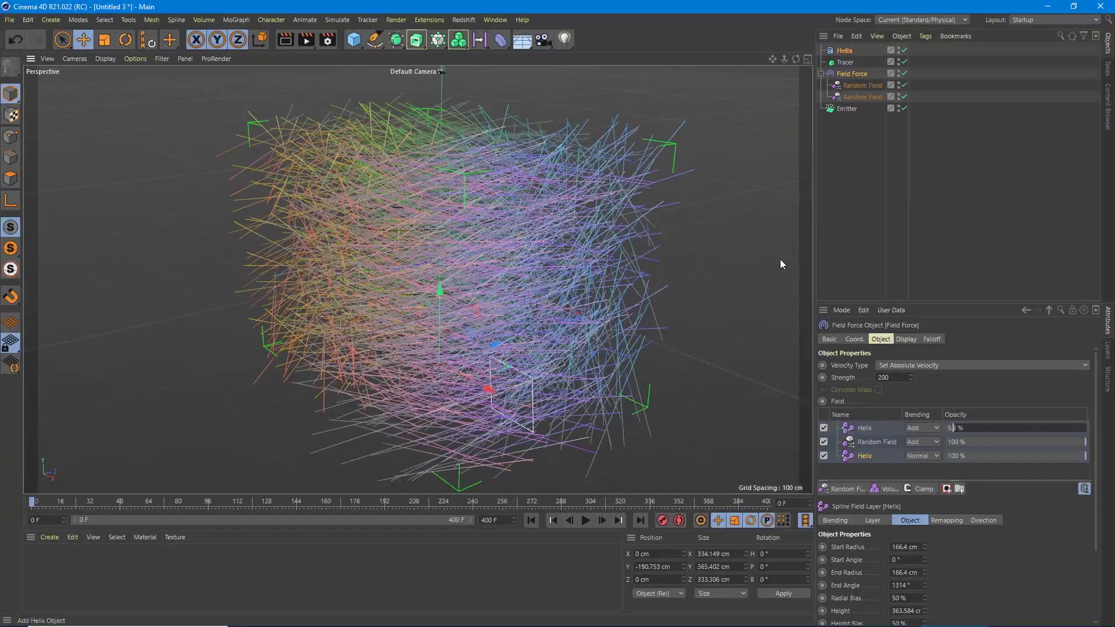
Hide the Field Force's display in the viewport and play the simulation to watch the strands climb the Helix.
double_click(898, 72)
left_click(585, 520)
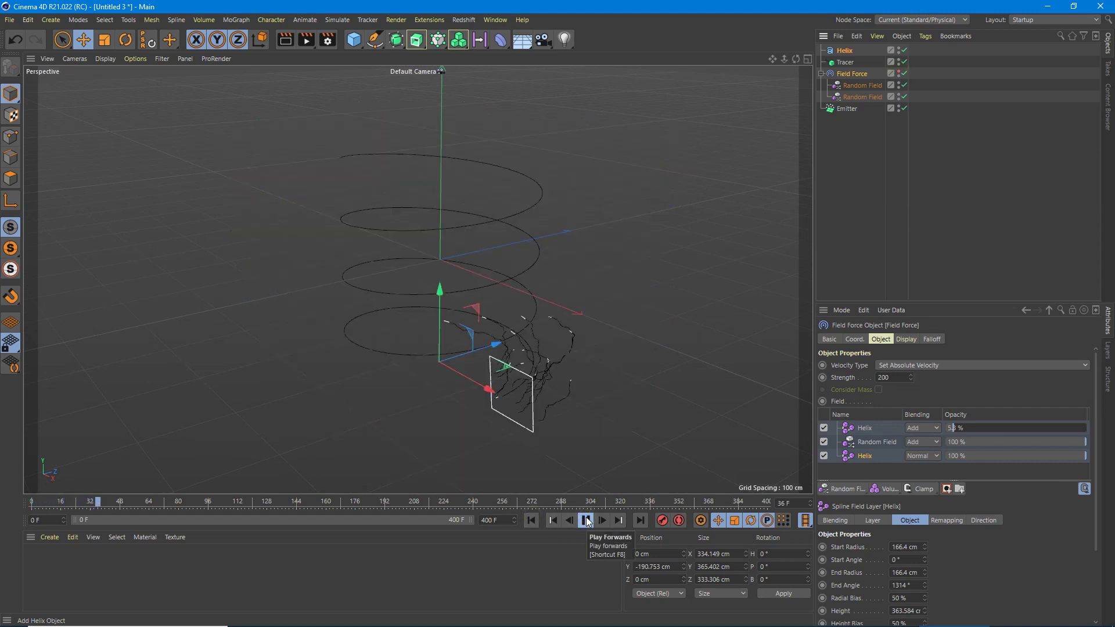
left_click_drag(349, 358, 408, 337, "alt")
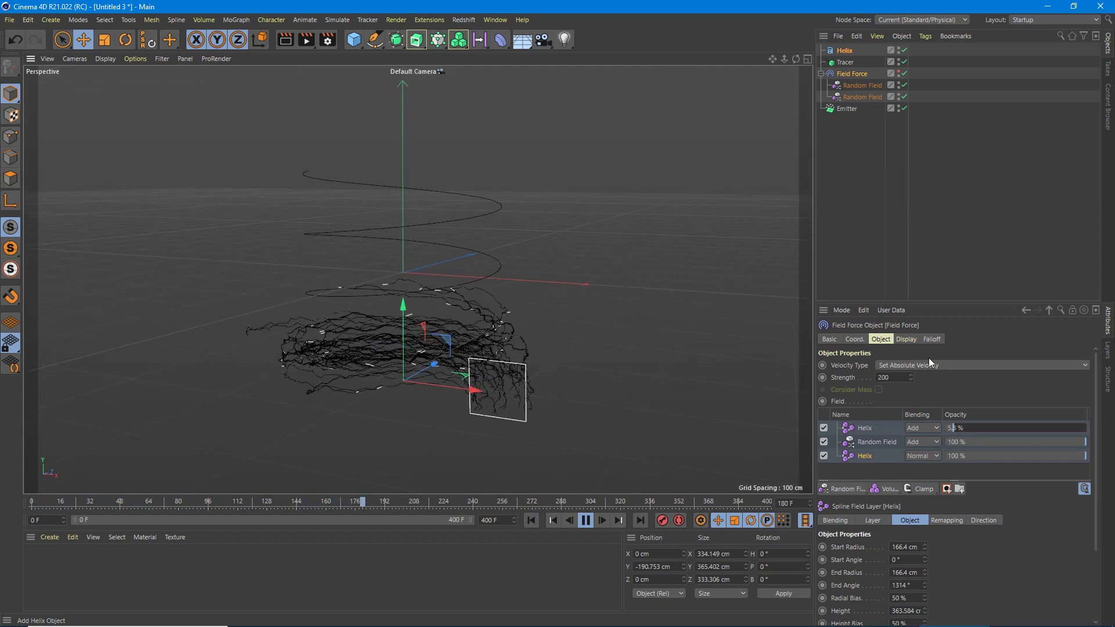
Set the Field Force's strength to about 312, inspect the replayed strands from several angles, and stop playback at frame 264.
left_click_drag(913, 376, 911, 359)
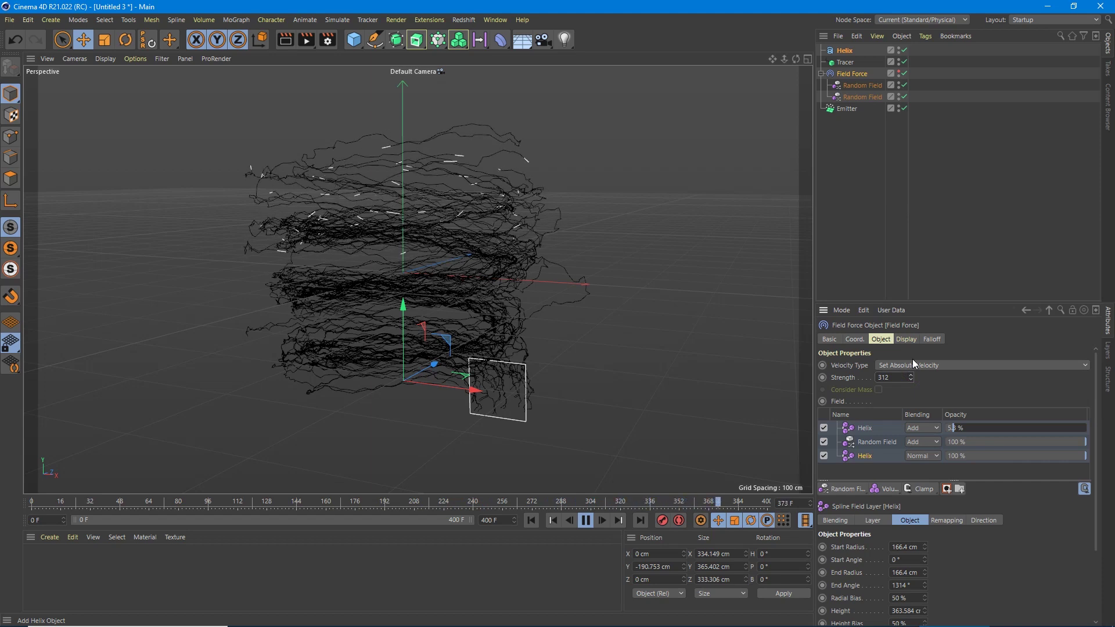
left_click_drag(480, 289, 244, 299, "alt")
left_click_drag(571, 328, 618, 313, "alt")
middle_click_drag(618, 313, 421, 347, "alt")
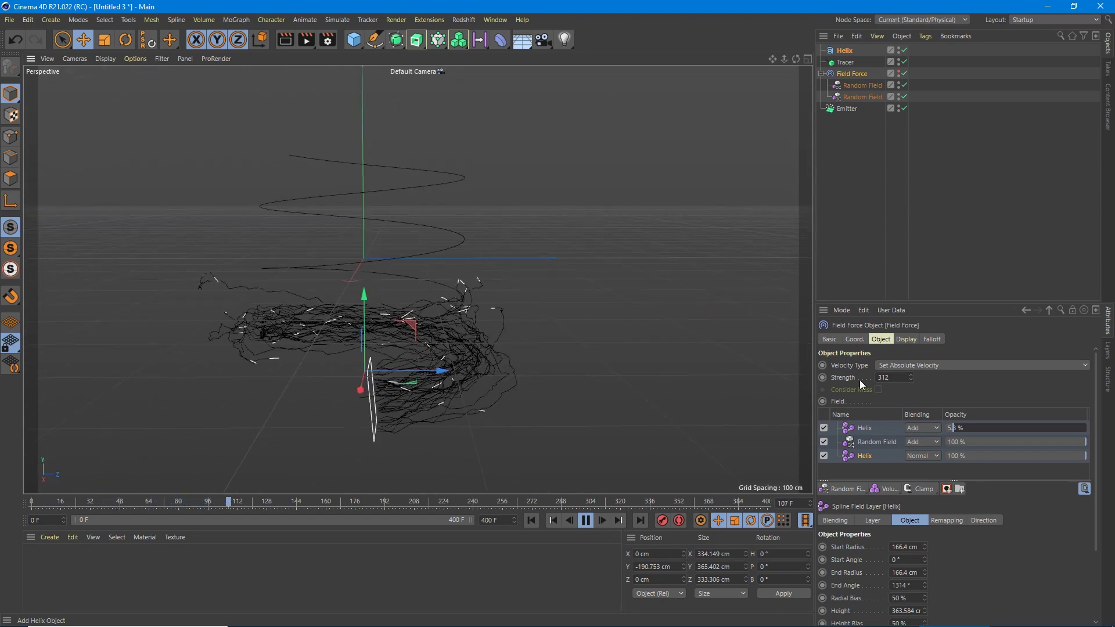
middle_click_drag(357, 336, 444, 333, "alt")
mouse_move(443, 329)
left_mouse_down("alt")
mouse_move(539, 334)
mouse_move(483, 326)
mouse_move(503, 329)
mouse_move(450, 377)
mouse_move(492, 300)
left_mouse_up("alt")
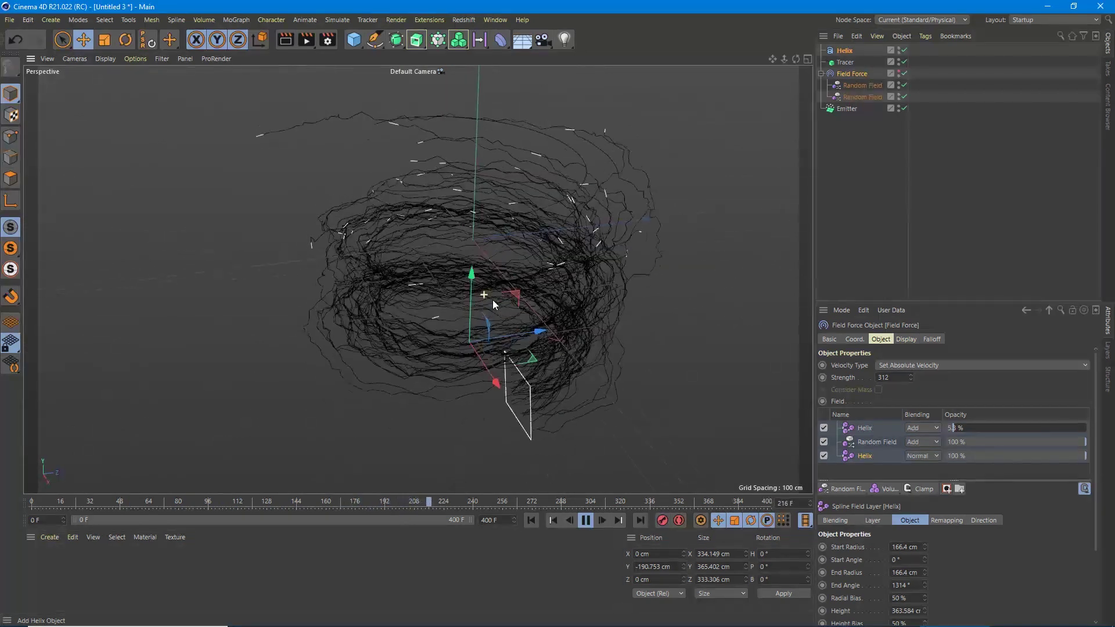
left_click(586, 520)
mouse_move(490, 330)
left_mouse_down("alt")
mouse_move(600, 301)
mouse_move(480, 236)
mouse_move(410, 330)
mouse_move(480, 366)
mouse_move(517, 346)
mouse_move(489, 370)
left_mouse_up("alt")
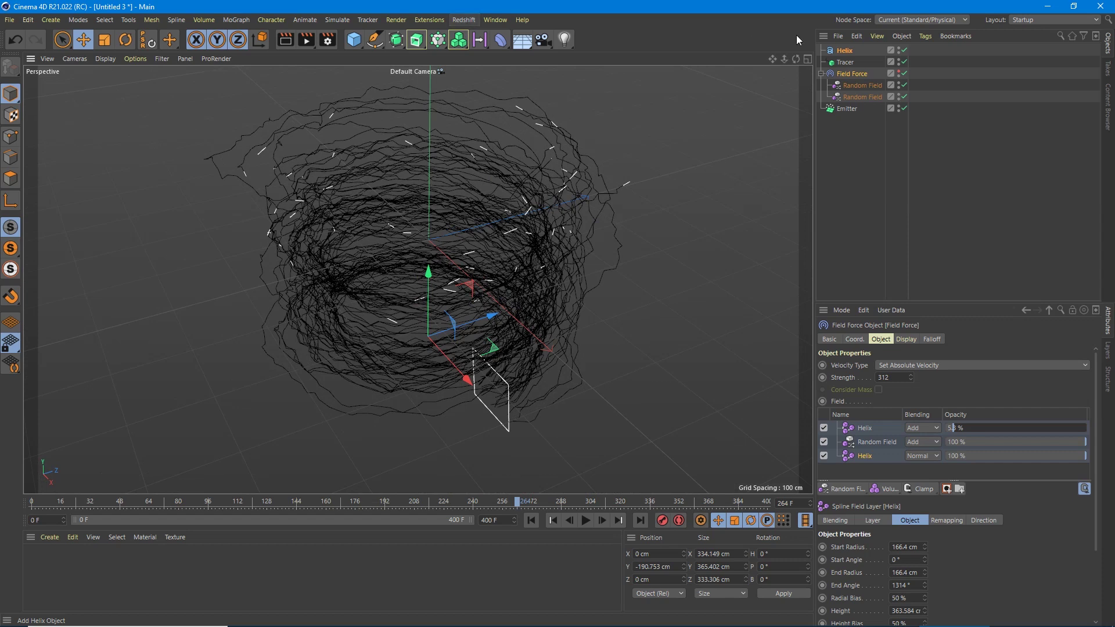
Add a Redshift Object tag to the Tracer and set its curve mode to Capsules with a thickness of about 6.2.
right_click(852, 62)
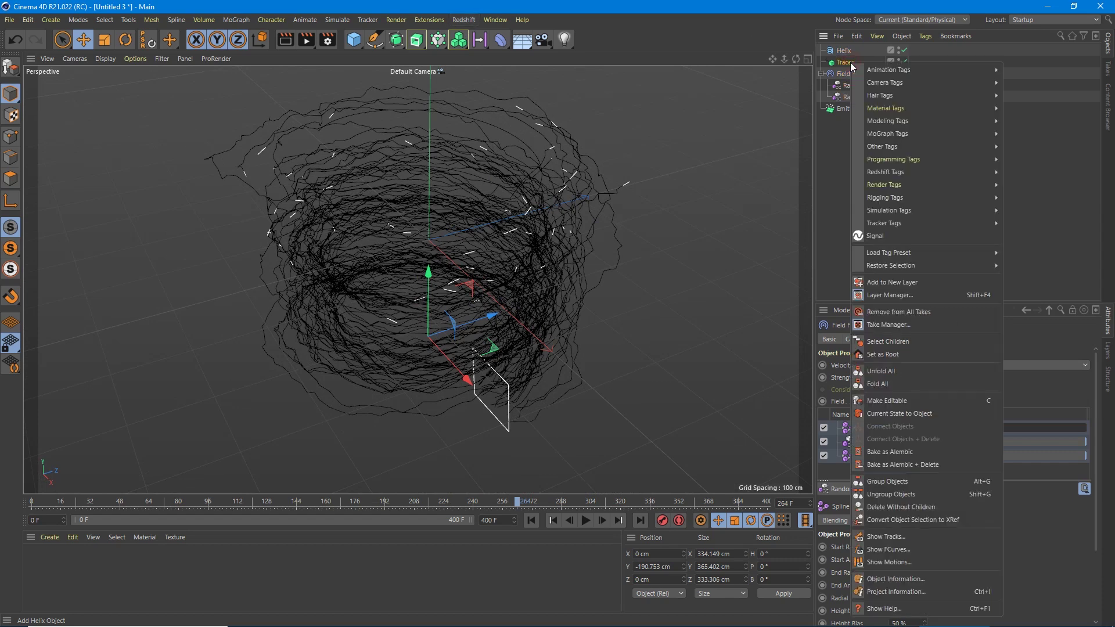
mouse_move(901, 183)
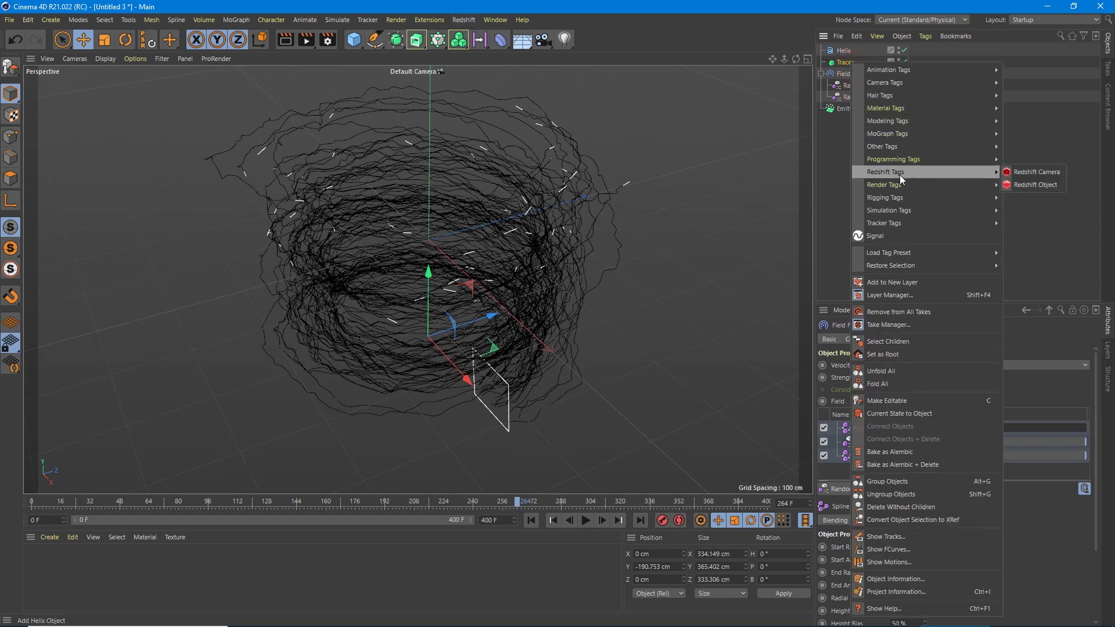
mouse_move(977, 175)
left_click(1026, 184)
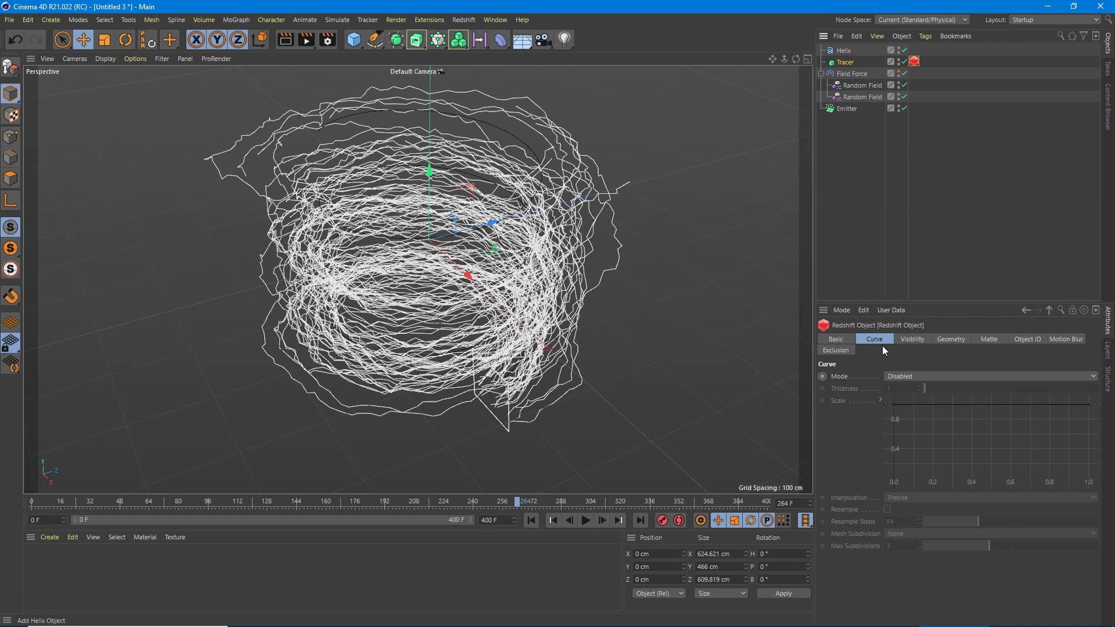
left_click(920, 375)
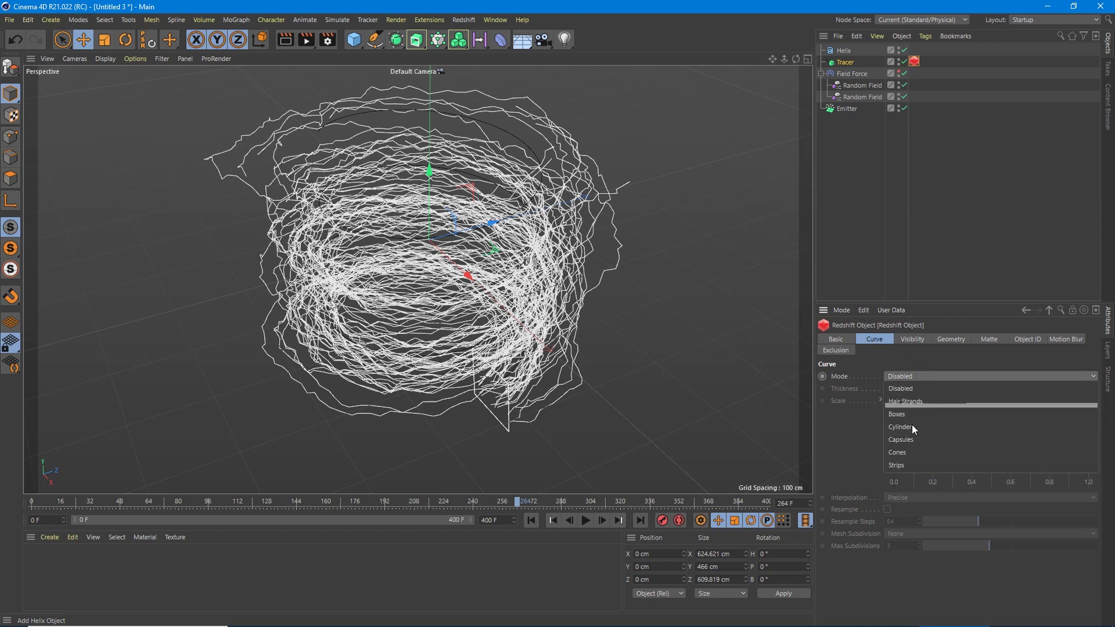
left_click(911, 439)
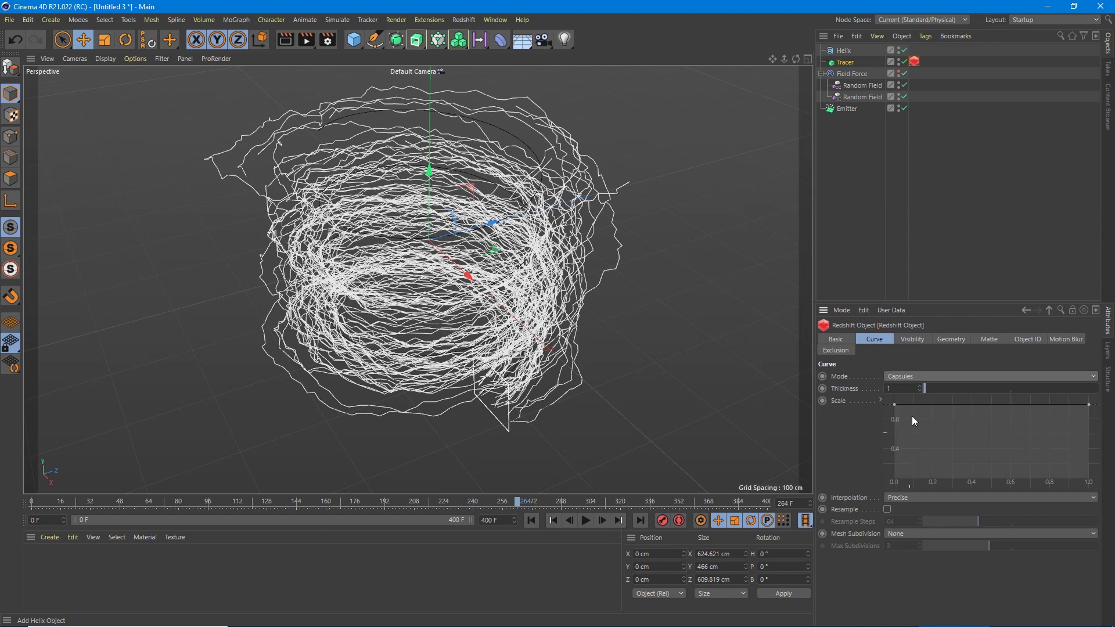
left_click_drag(924, 386, 934, 385)
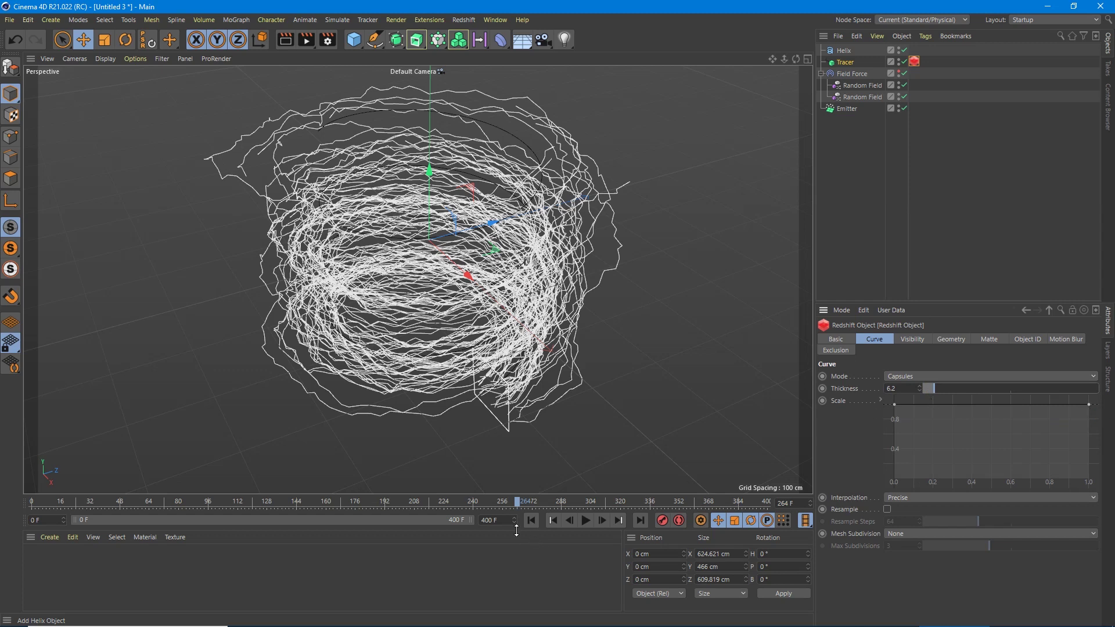
Create a Redshift material and apply it to the Tracer.
left_click(50, 537)
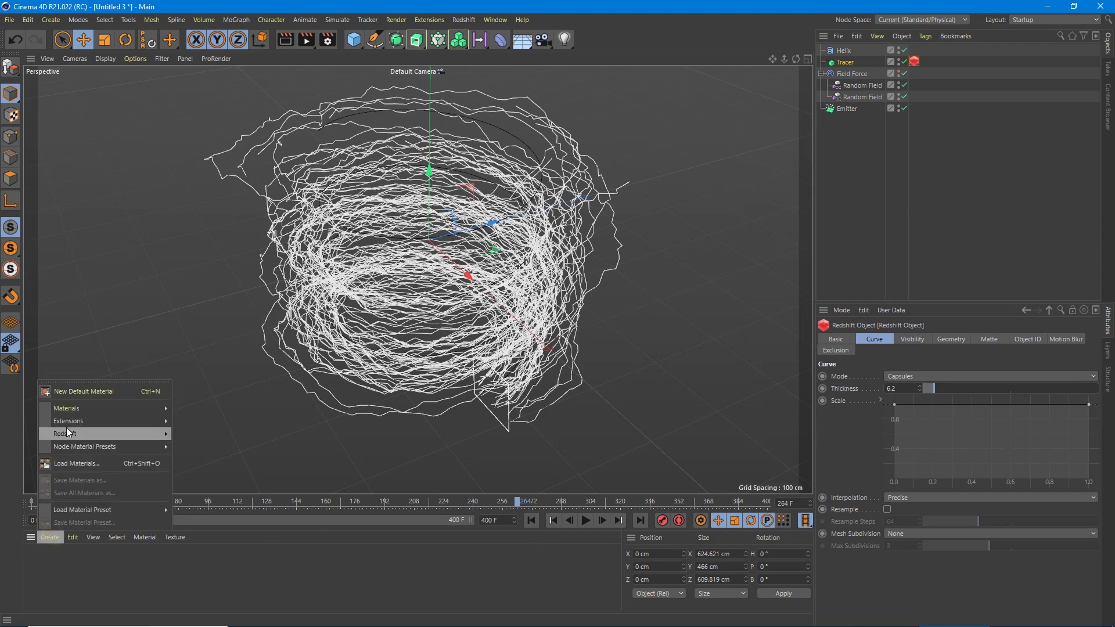
mouse_move(88, 435)
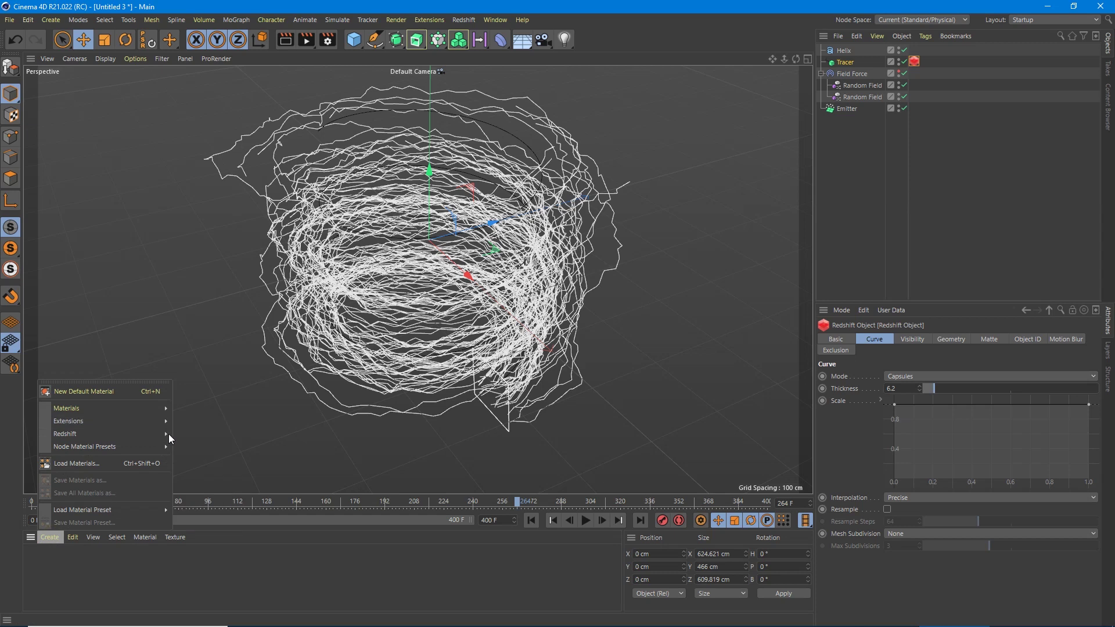
left_click(216, 435)
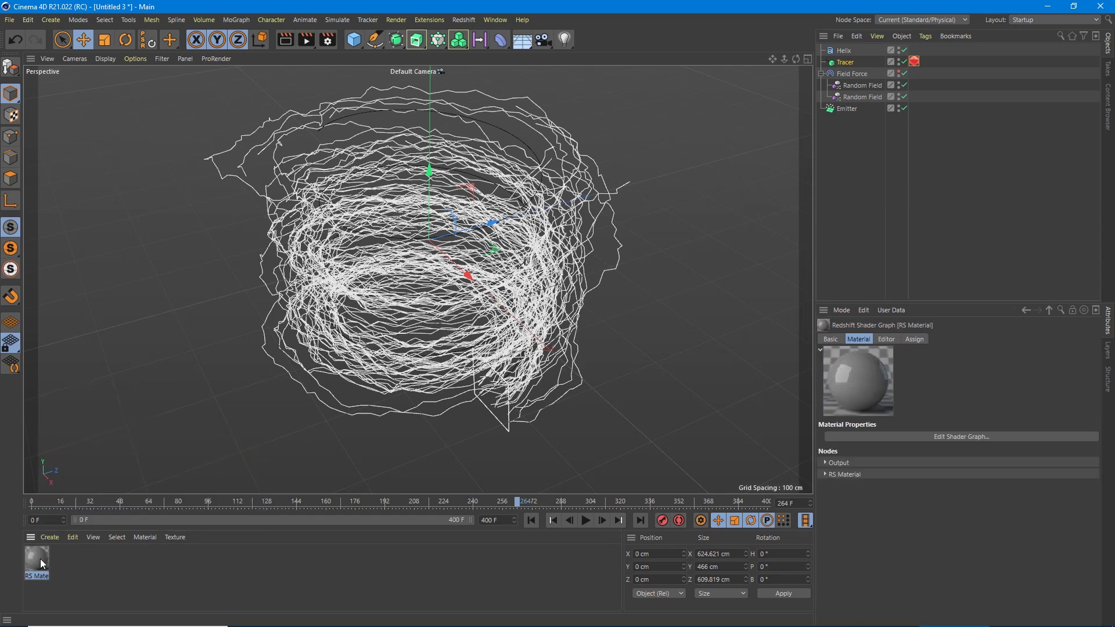
left_click_drag(41, 559, 845, 69)
Add a Redshift Area Light and raise it above the strands to about 290 cm in Y.
left_click(464, 20)
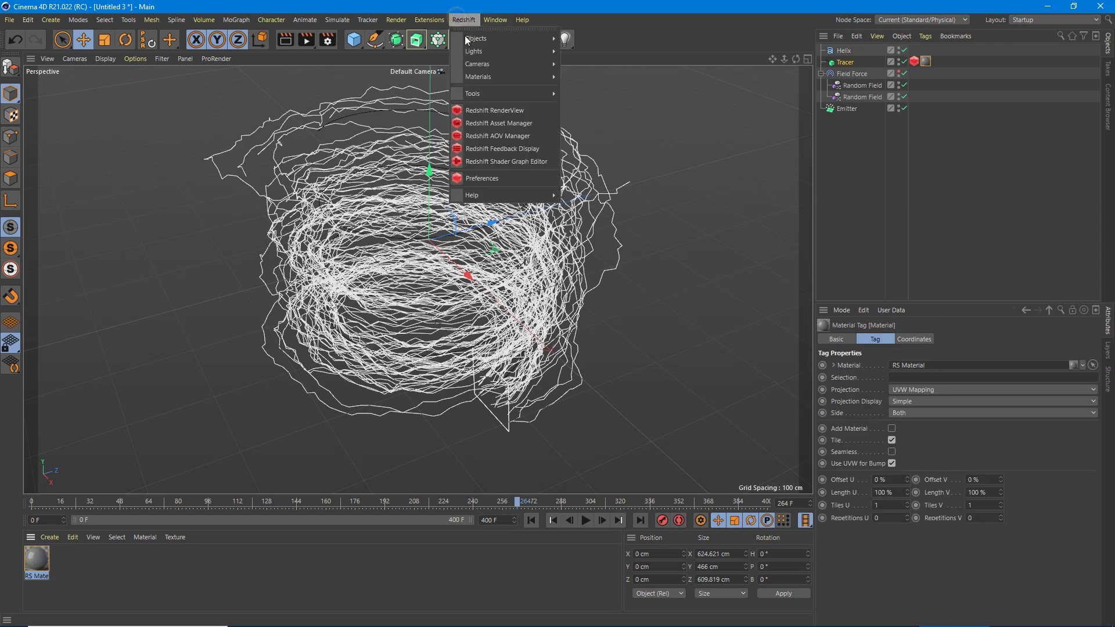
mouse_move(479, 51)
left_click(588, 93)
scroll(492, 323, "down", 4)
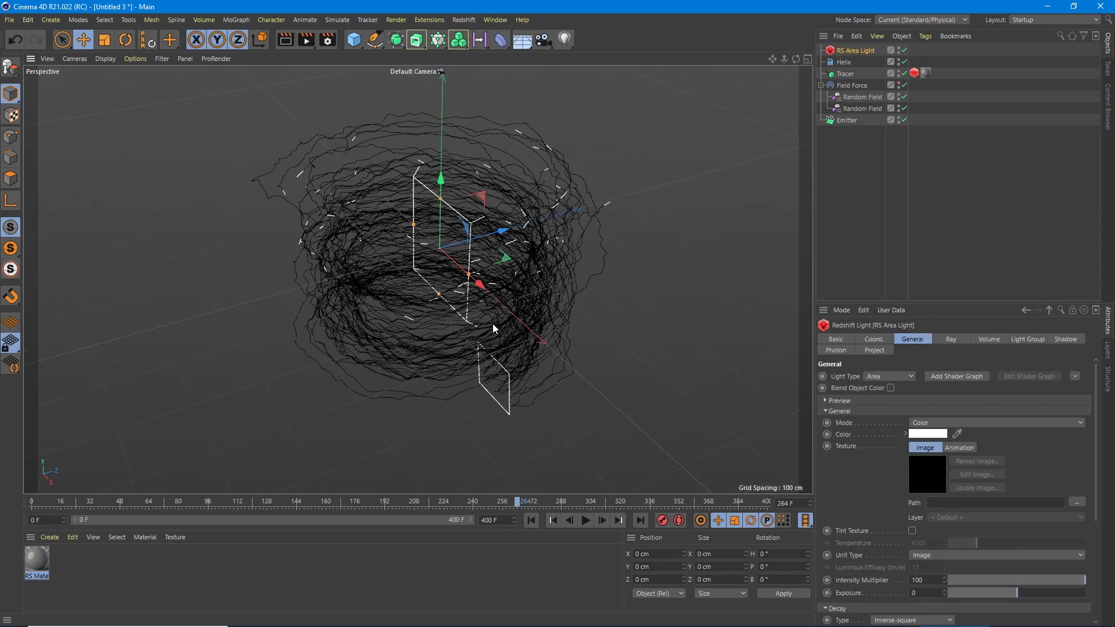
left_click_drag(455, 200, 455, 102)
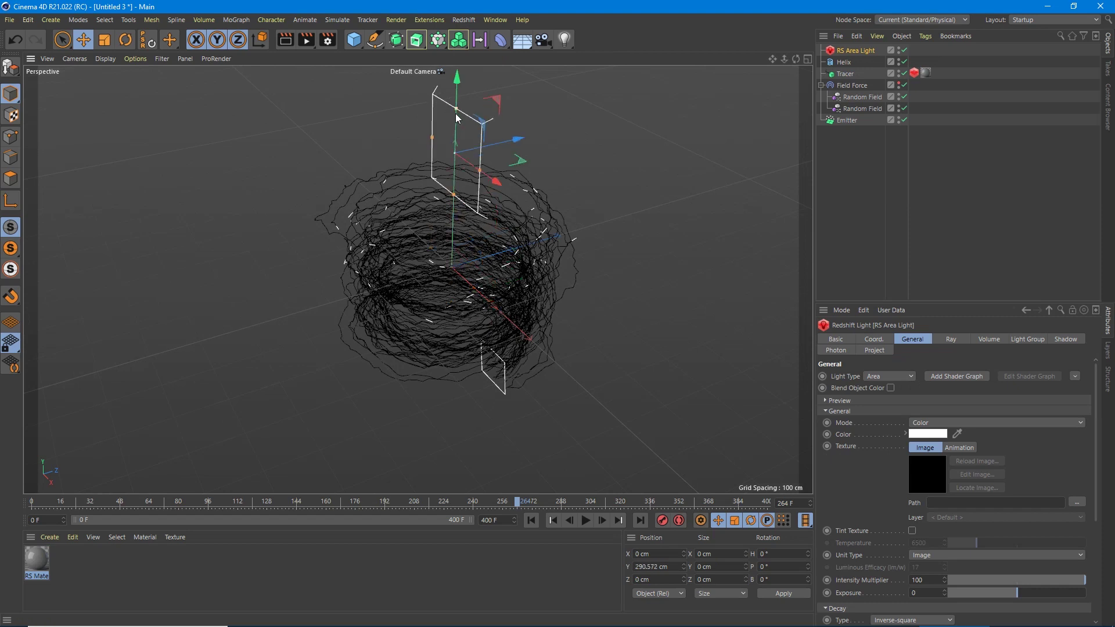
Rotate the area light to a pitch of -90° so it faces down at the strands.
key("r")
left_click_drag(427, 124, 497, 98)
key("ctrl+z")
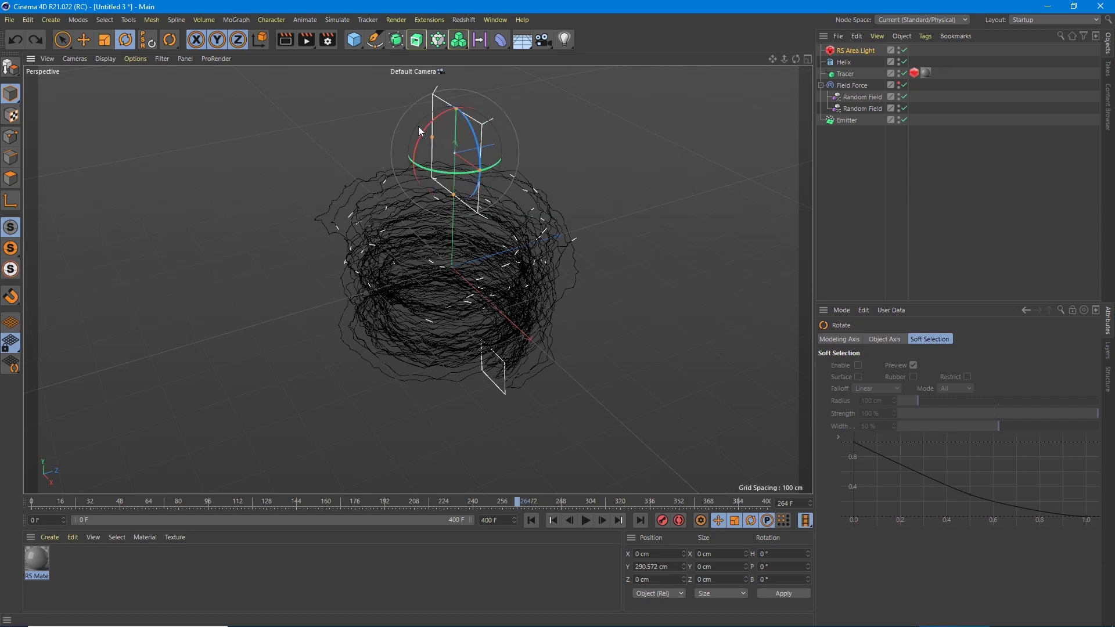
left_click_drag(421, 138, 592, 123)
Enlarge the area light considerably and raise it to about 496 cm in Y.
key("e")
left_click_drag(480, 169, 555, 247)
left_click_drag(453, 218, 449, 104)
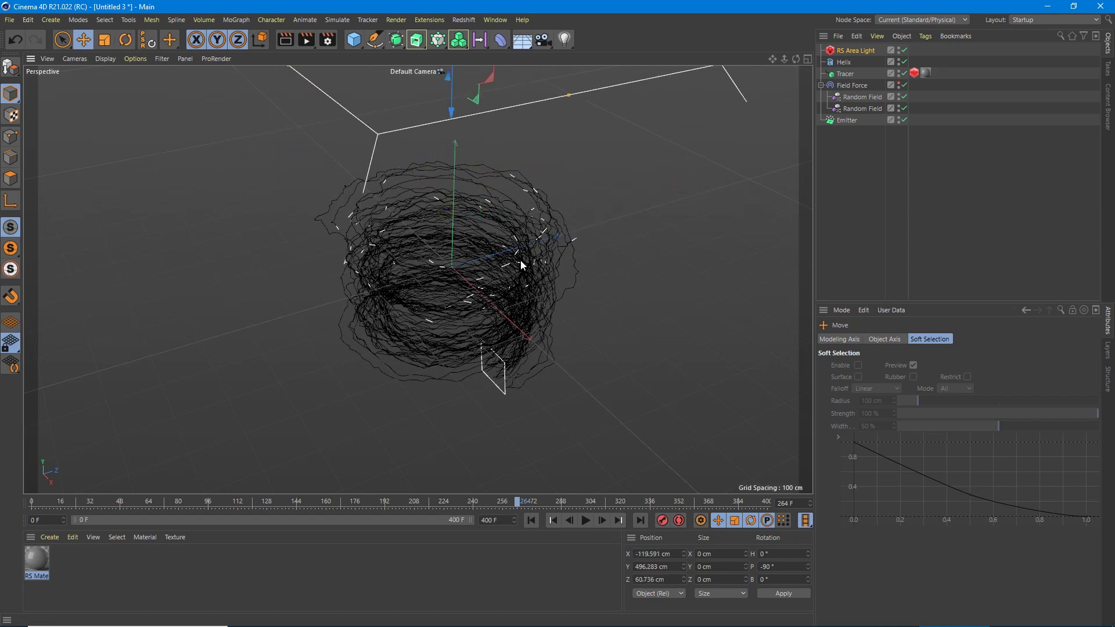
Frame the strands from a lower angle and start an interactive render in the Redshift RenderView.
scroll(493, 333, "down", 2)
scroll(488, 333, "up", 3)
scroll(488, 333, "up", 5)
left_click_drag(446, 353, 432, 309, "alt")
scroll(436, 319, "down", 3)
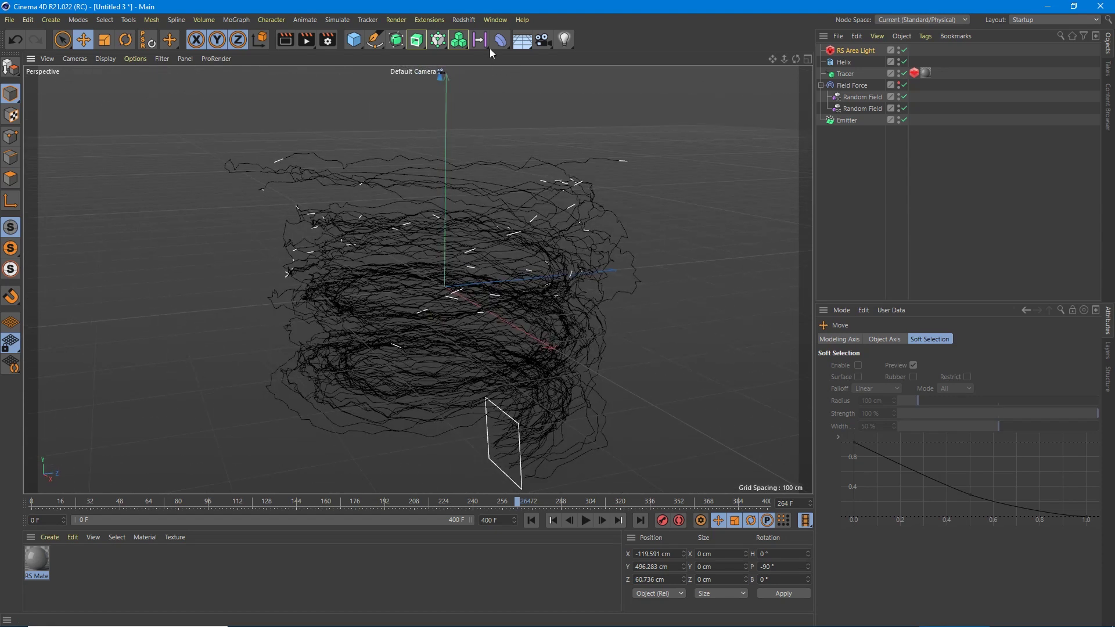
left_click(463, 20)
left_click(488, 110)
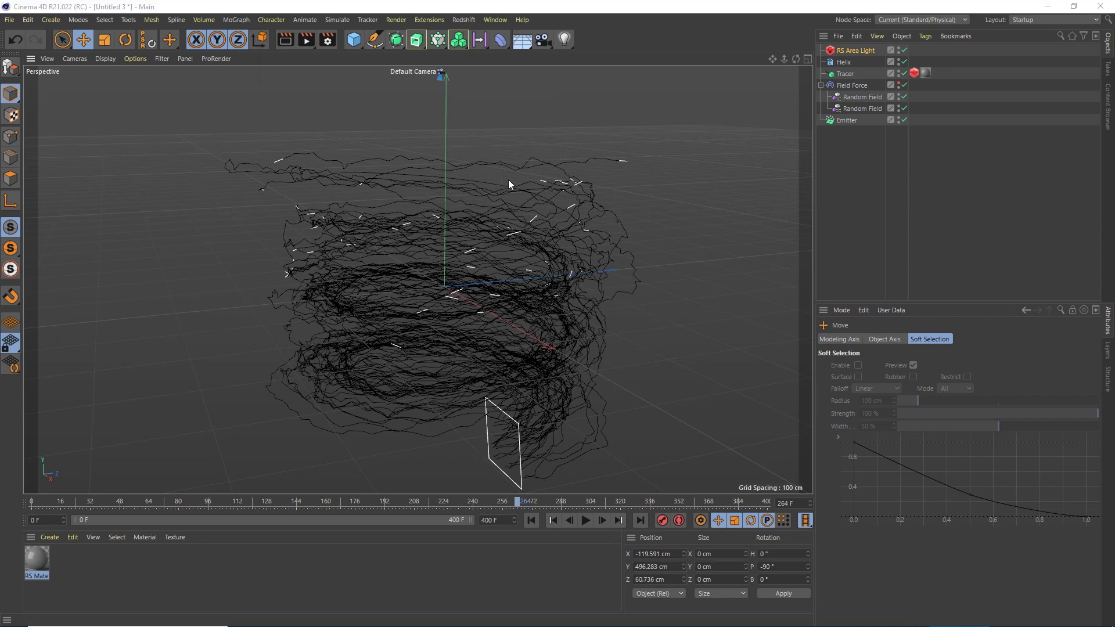
left_click(300, 58)
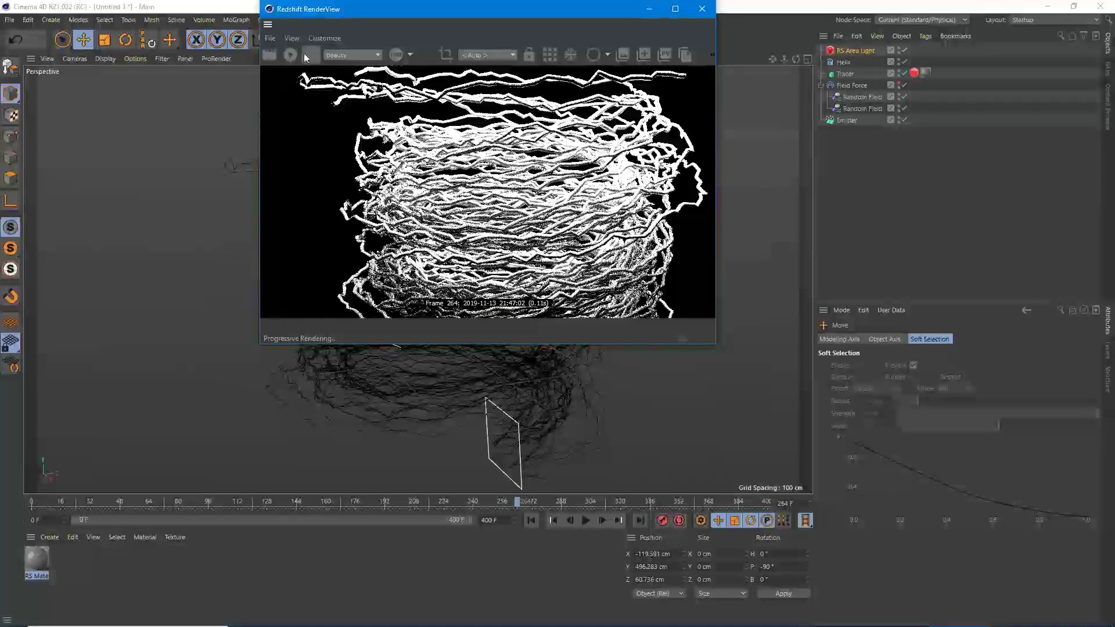
scroll(533, 225, "down", 2)
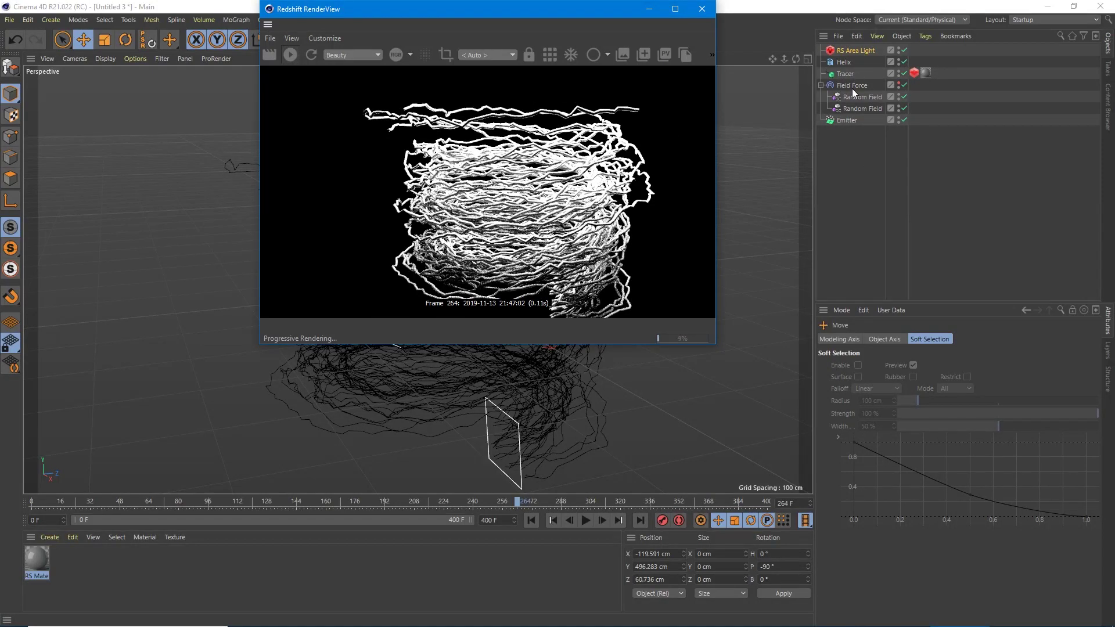
Set the area light's intensity multiplier to 5 and check the strands in the render.
left_click(849, 51)
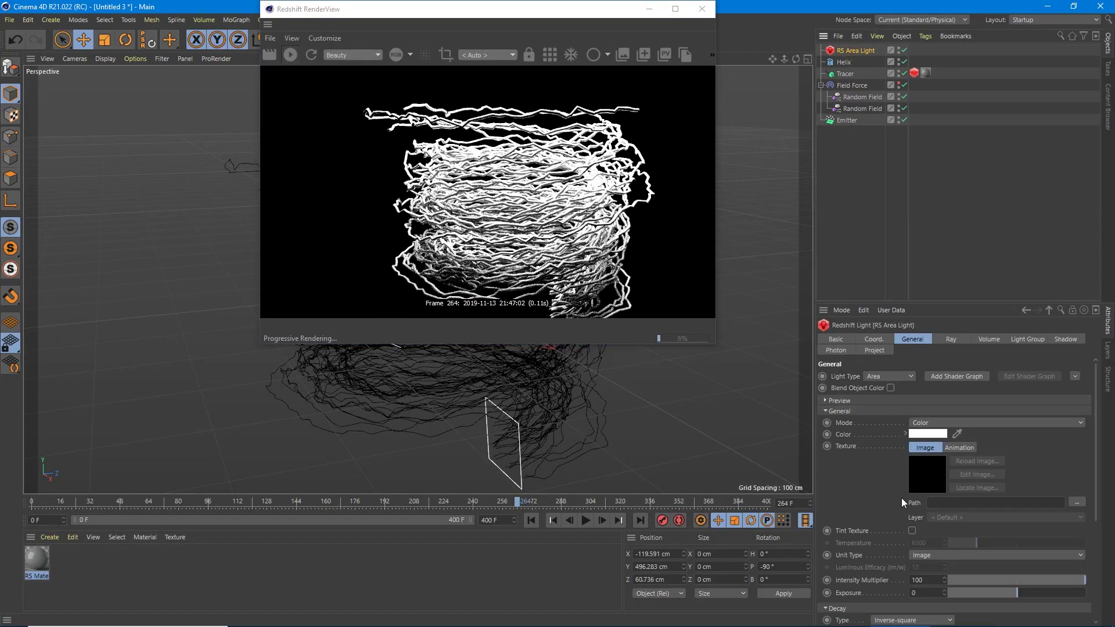
double_click(929, 579)
type("5")
key("Return")
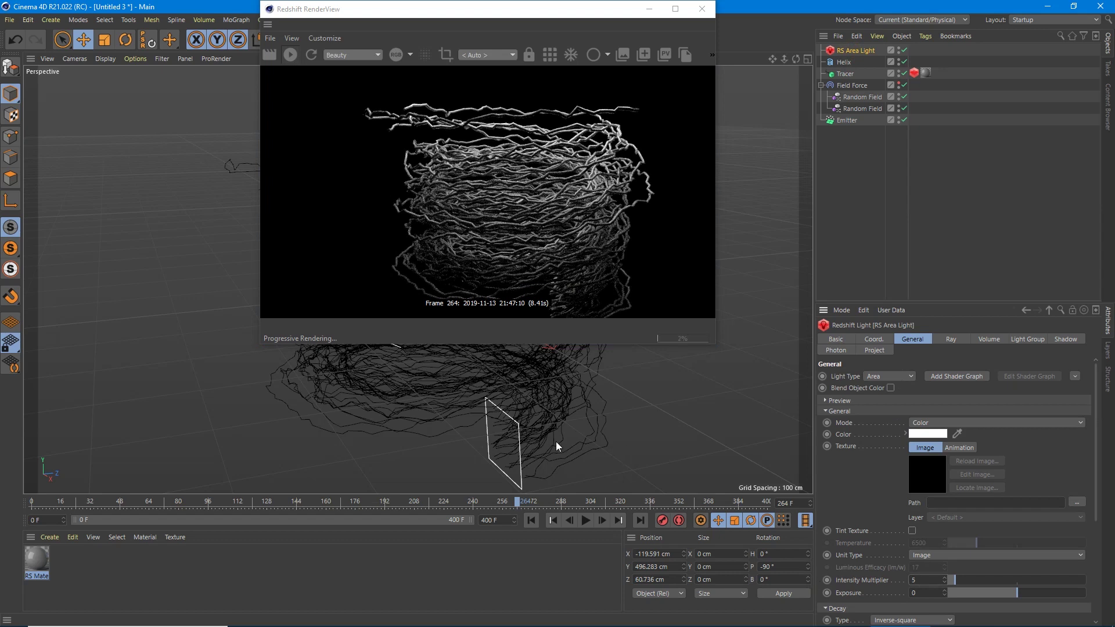
middle_click_drag(515, 425, 472, 412, "alt")
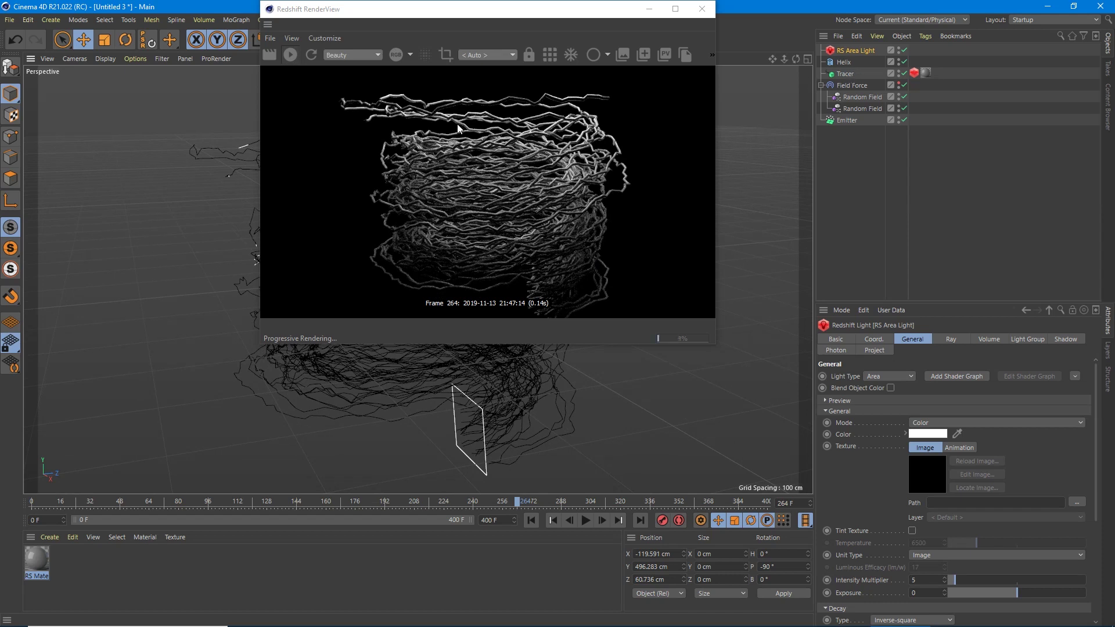
Try a noise scale of 250% on the Field Force's Random Field layer and replace it with 17%.
left_click(846, 74)
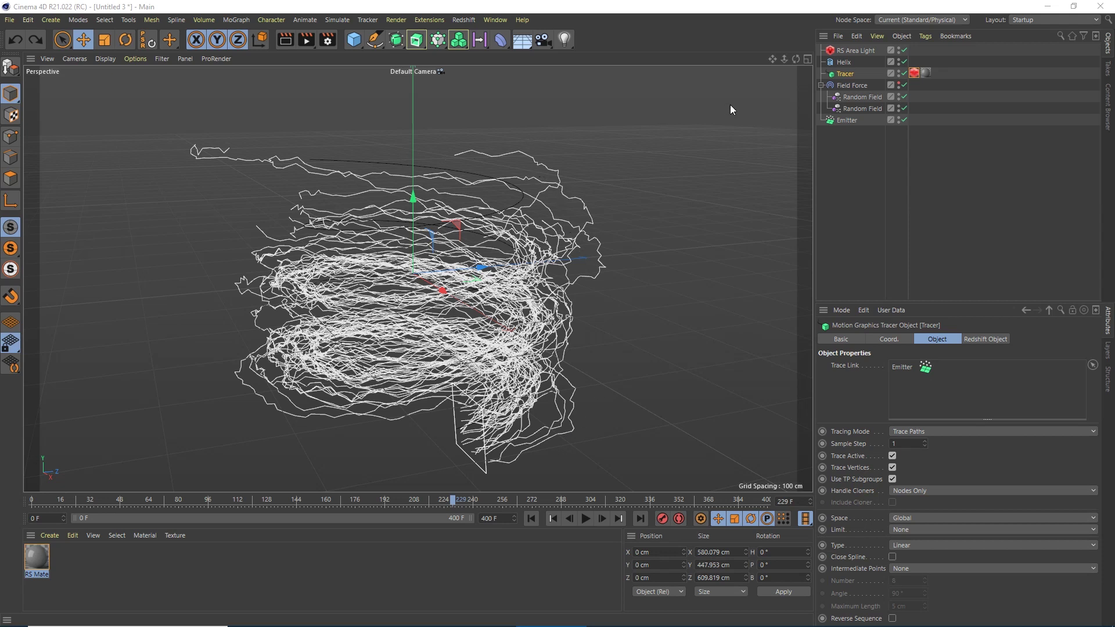
left_click(853, 85)
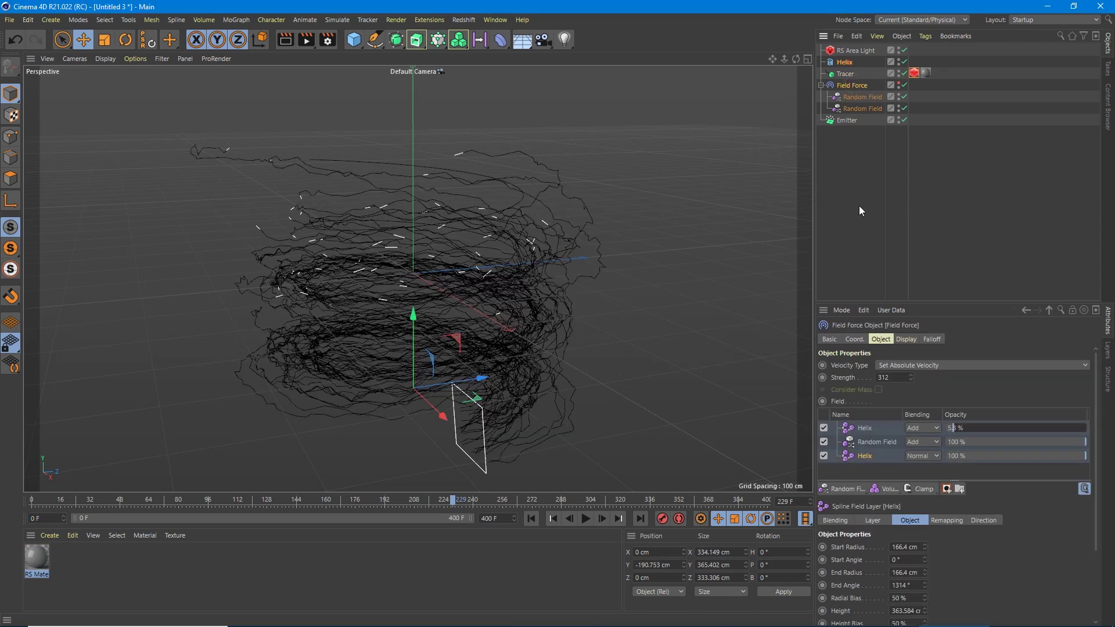
left_click(866, 442)
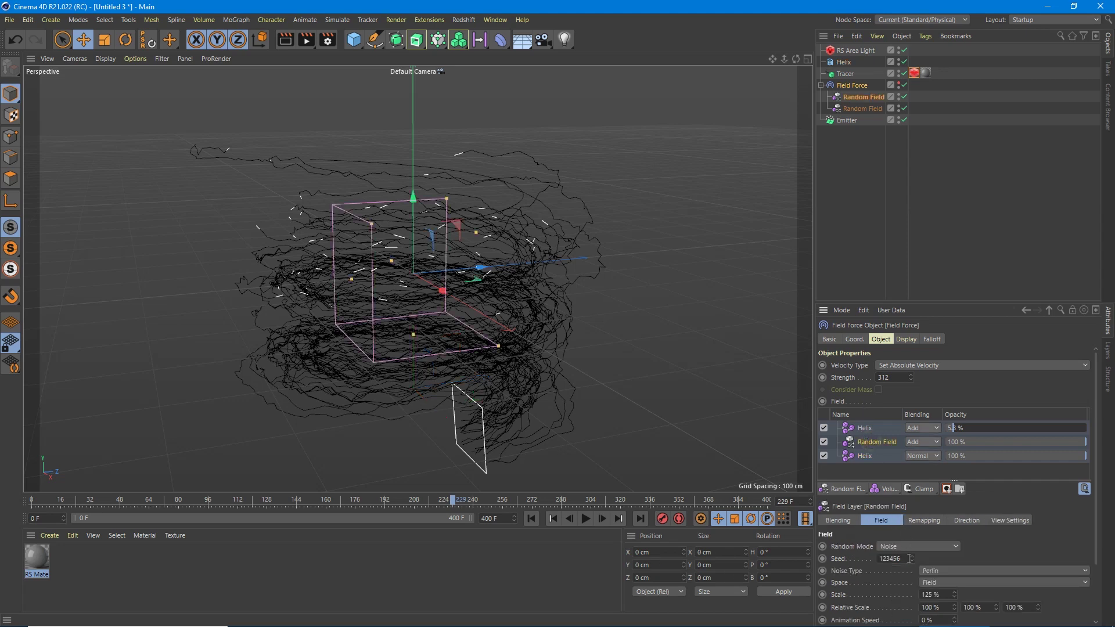
left_click_drag(941, 594, 901, 598)
type("250")
key("Return")
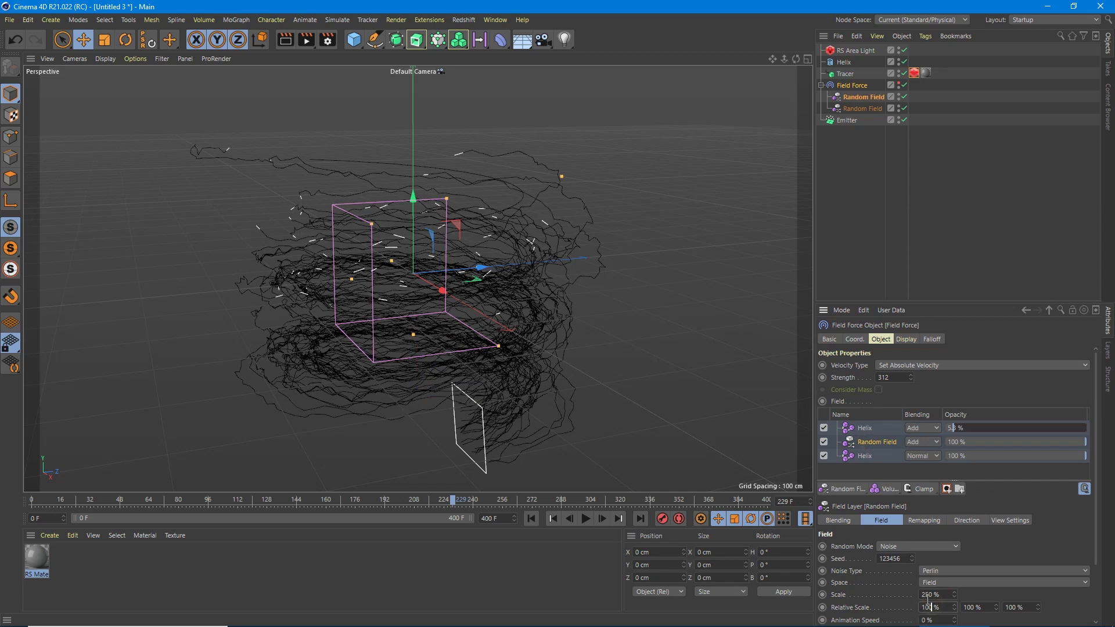
double_click(922, 594)
type("17")
Set the Tracer's intermediate points to Subdivided and its sample step to 2.
left_click(845, 75)
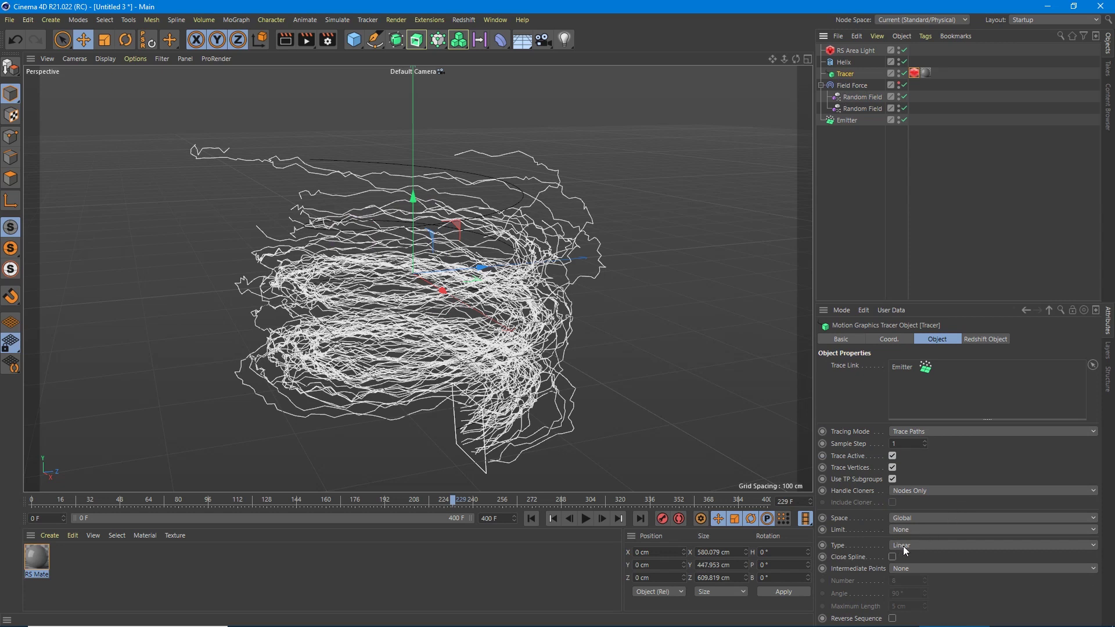
left_click(926, 566)
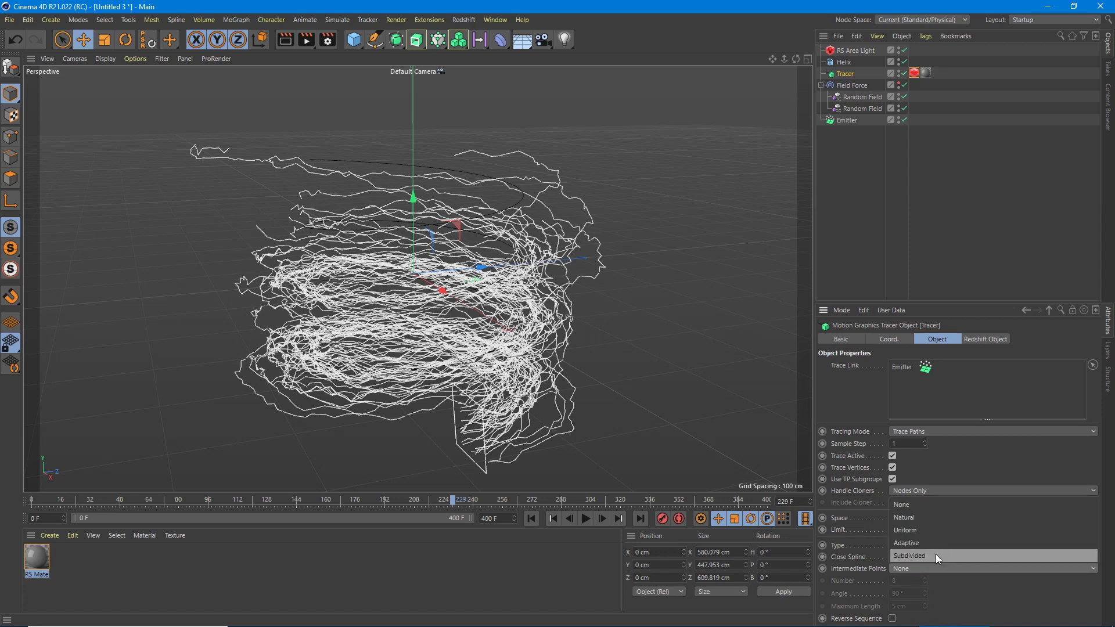
left_click(936, 554)
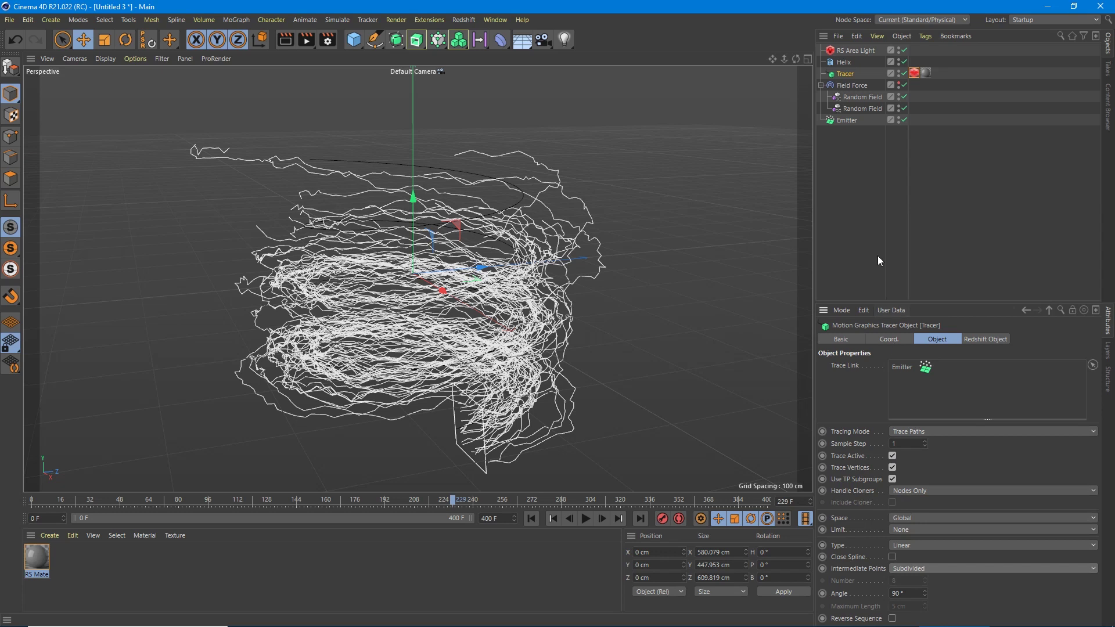
left_click(926, 441)
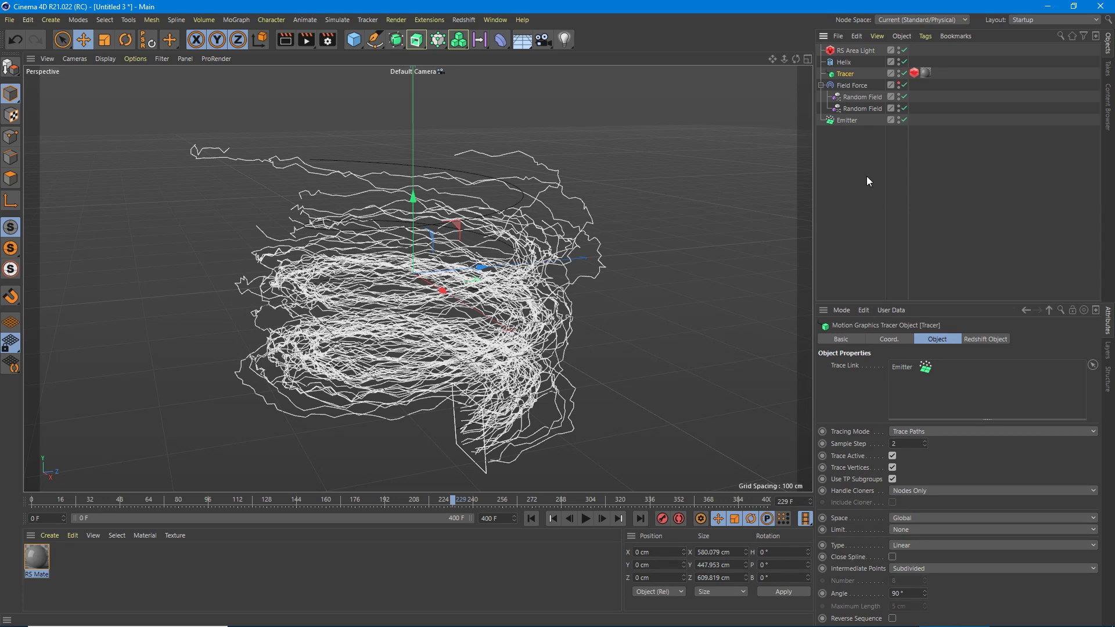
Review the Curve settings in the Tracer's Redshift tag, replay the strand simulation from the first frame and rewind it.
left_click(914, 72)
left_click(901, 531)
left_click(910, 570)
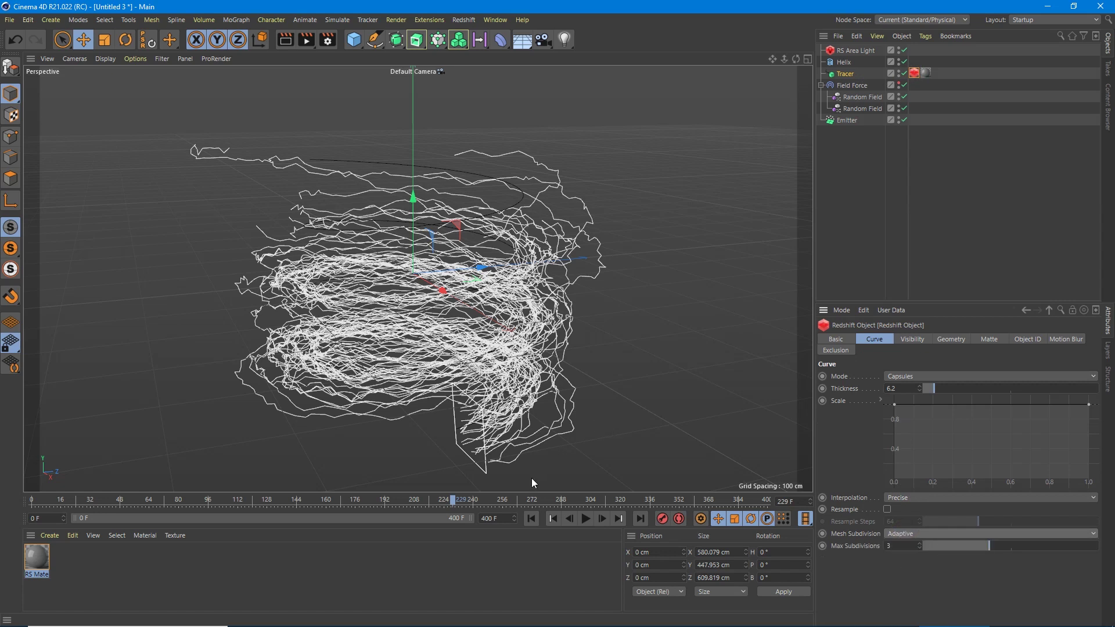
left_click(532, 517)
left_click(585, 520)
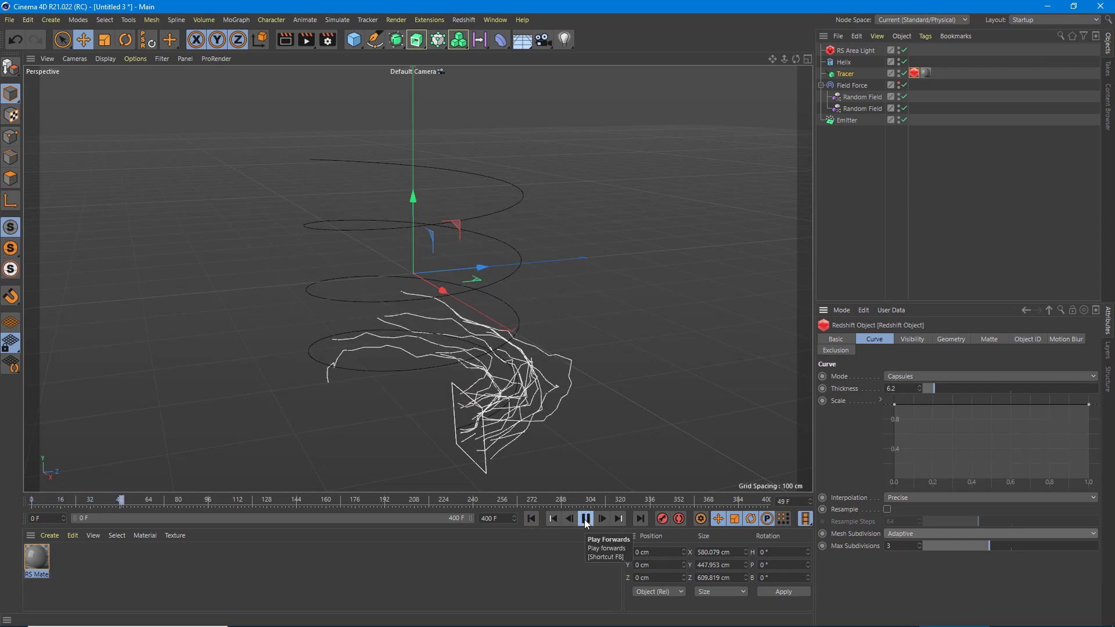
left_click(585, 519)
left_click(531, 519)
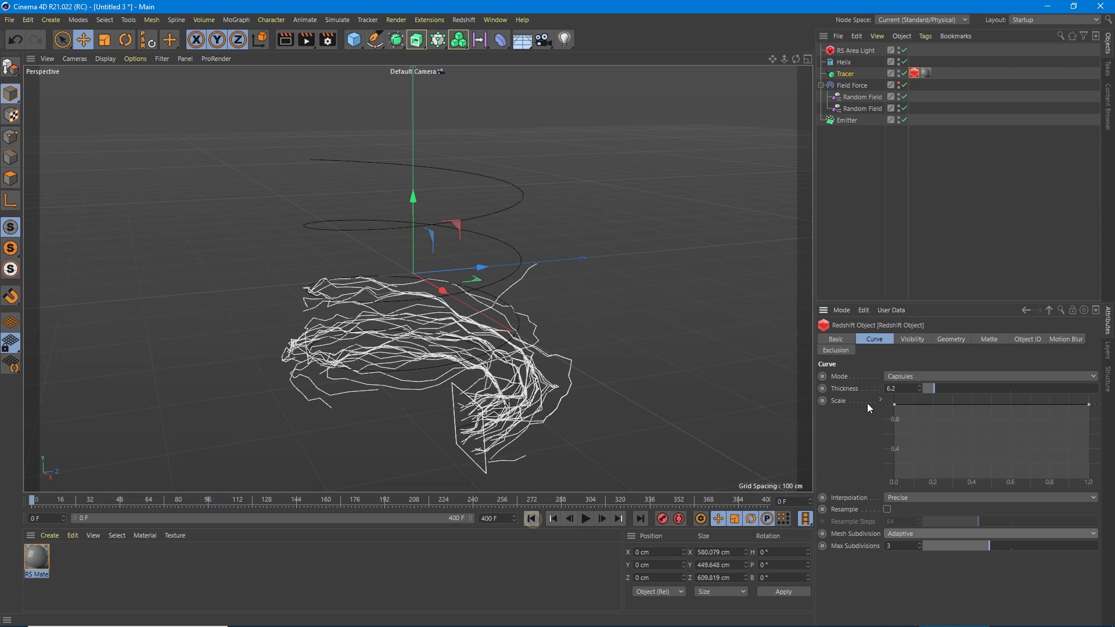
Set the Tracer's spline type to Bezier and play the simulation up to frame 258.
left_click(847, 74)
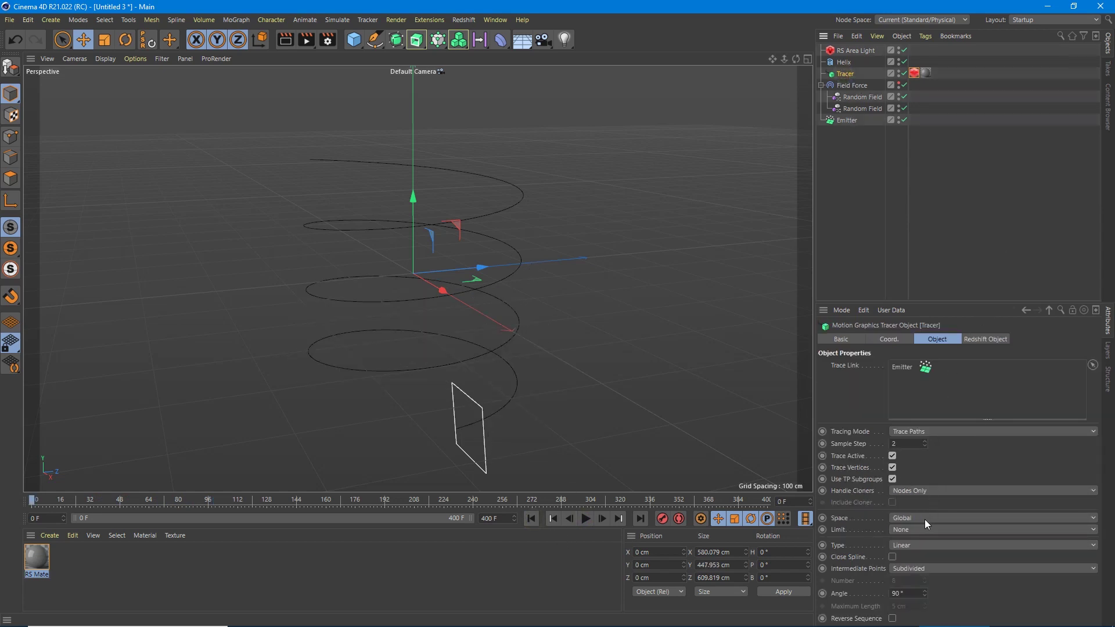
left_click(914, 545)
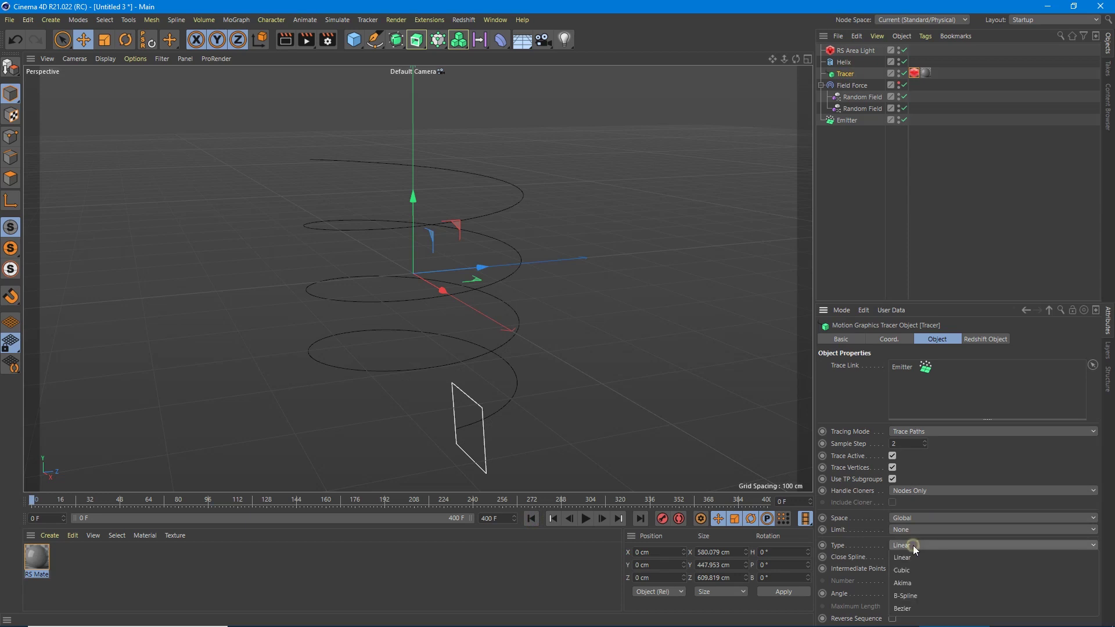
left_click(920, 607)
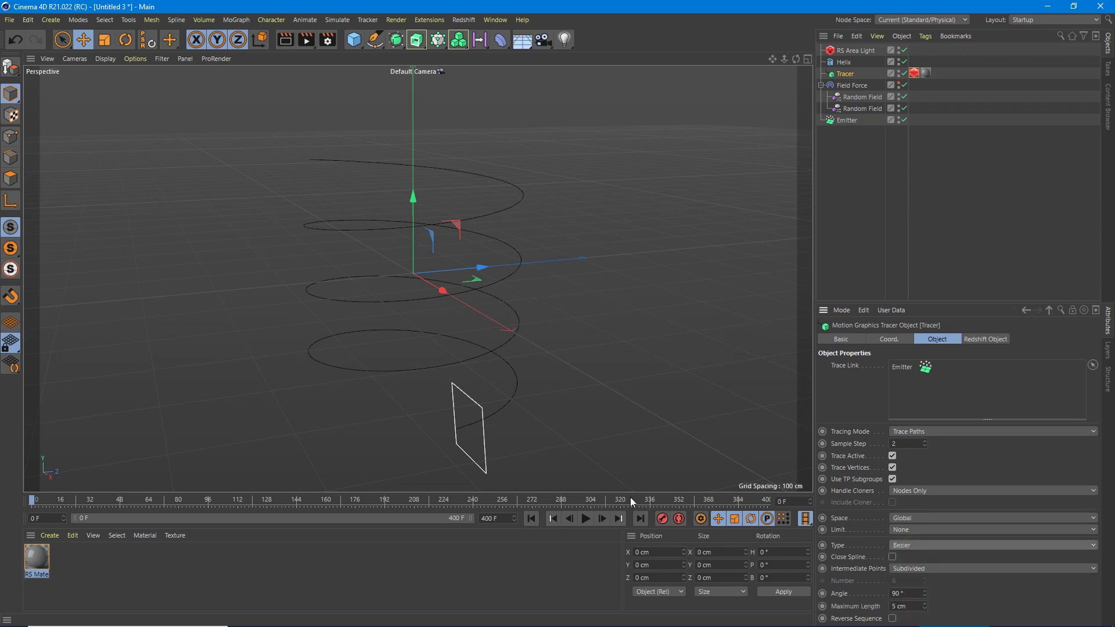
left_click(586, 518)
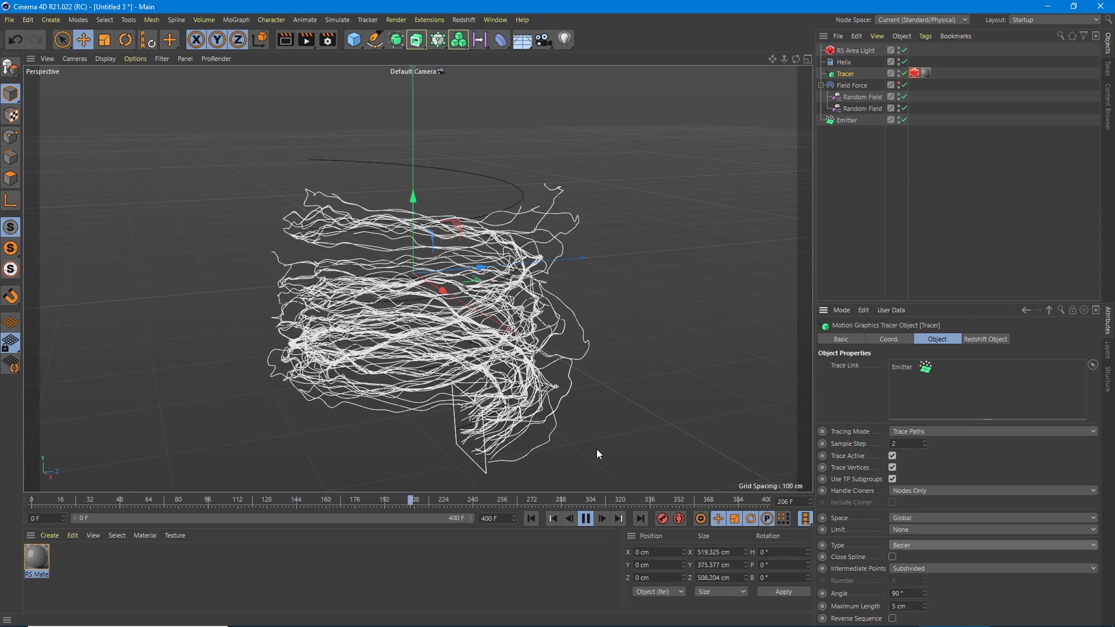
left_click(586, 518)
Render the Bezier strands in the Redshift RenderView and place its window clear of the object settings.
left_click(472, 20)
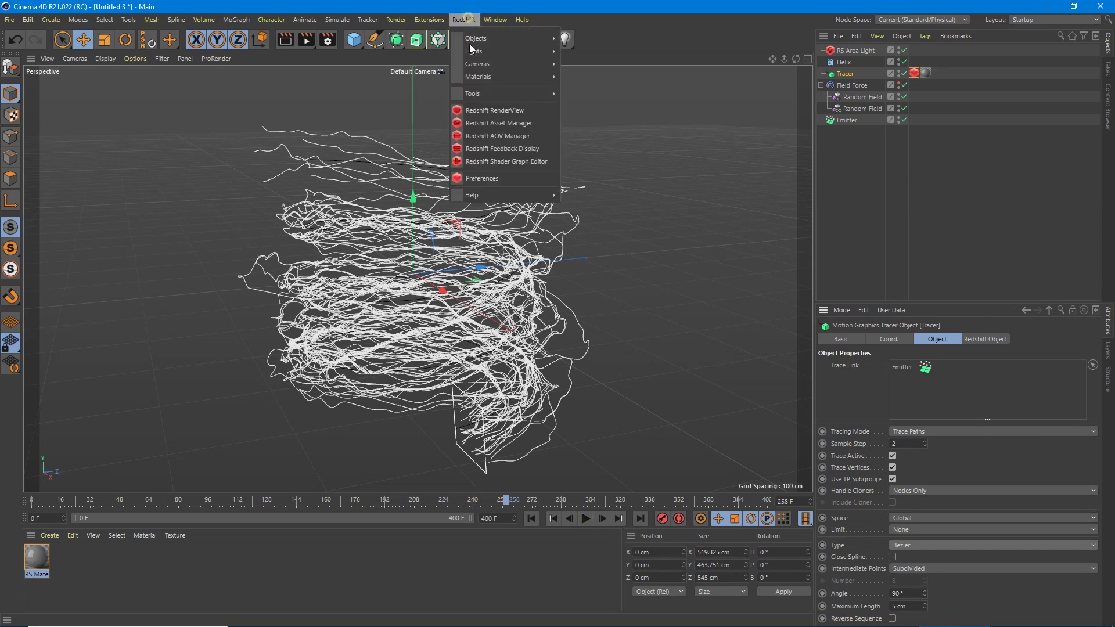
left_click(489, 110)
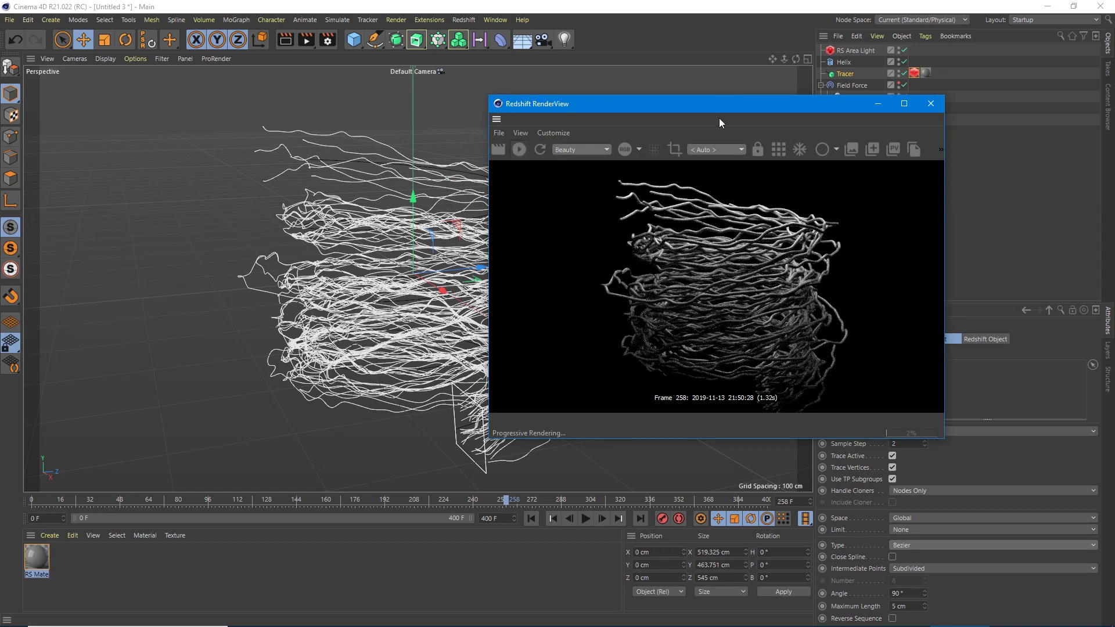
left_click_drag(587, 103, 397, 100)
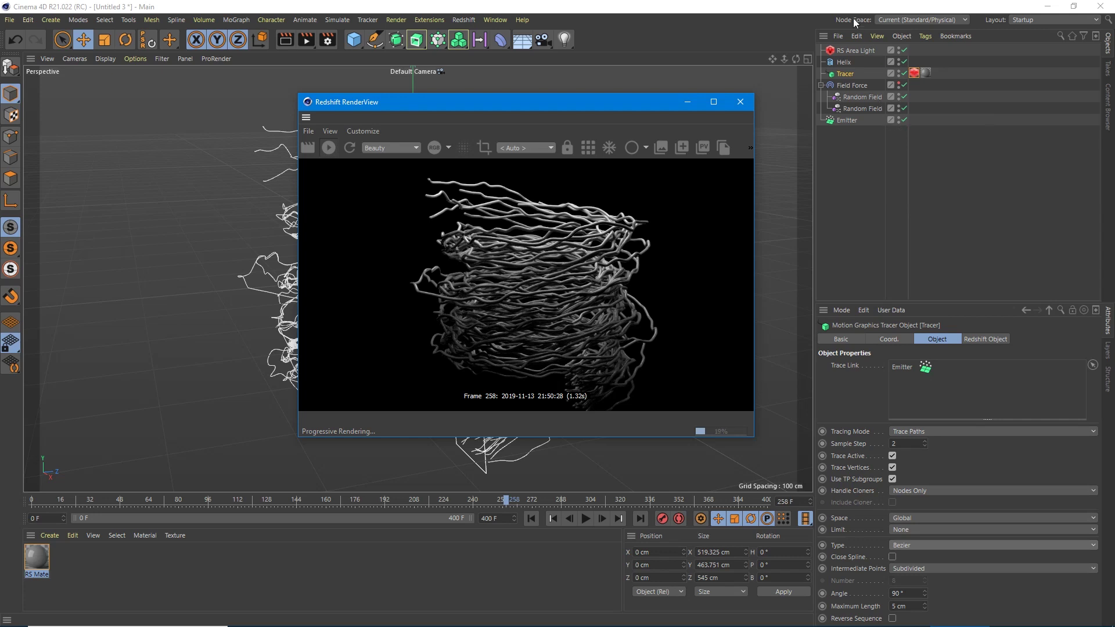
Shape the Redshift tag's curve scale graph to taper the strands from full thickness at 0.0 to zero at 1.0 with a rounded falloff.
left_click(914, 73)
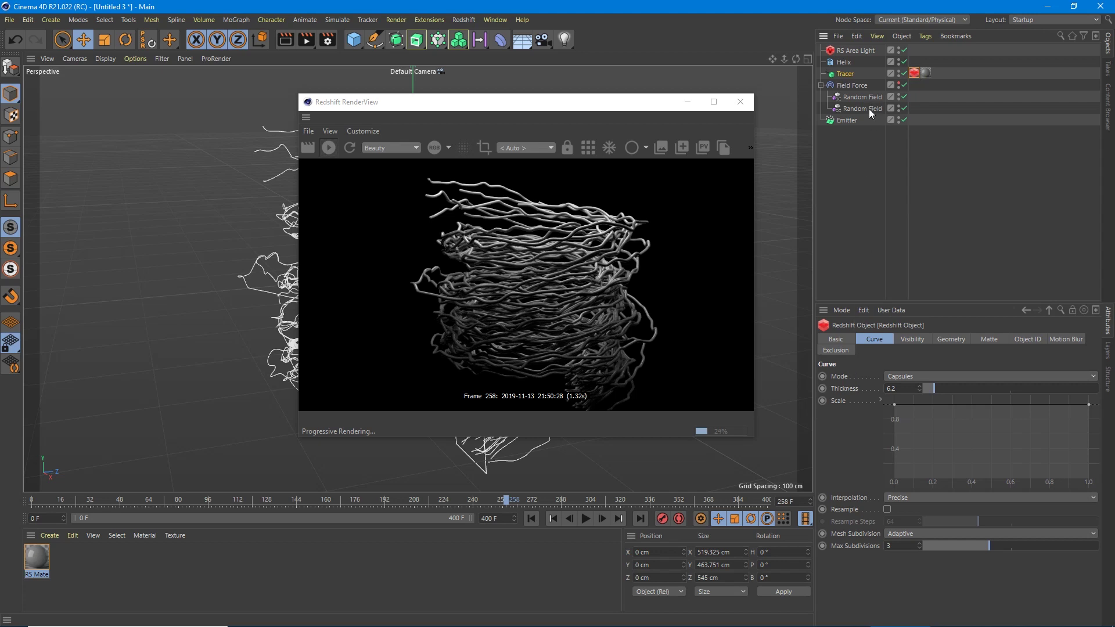
left_click(1089, 405)
left_click_drag(1089, 416, 958, 476)
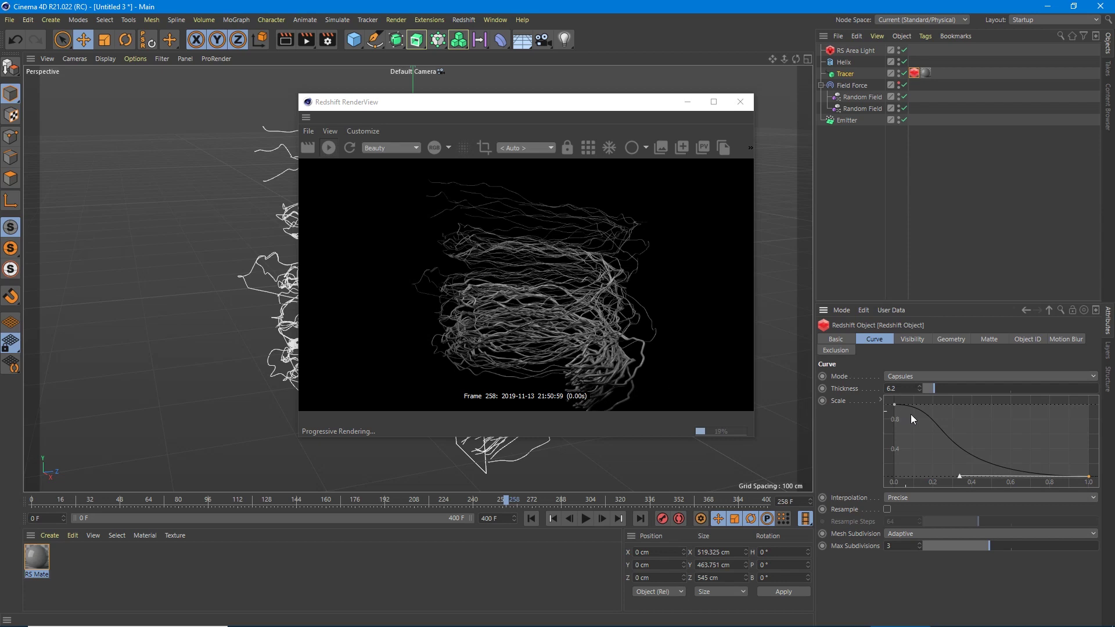
left_click_drag(961, 477, 1065, 478)
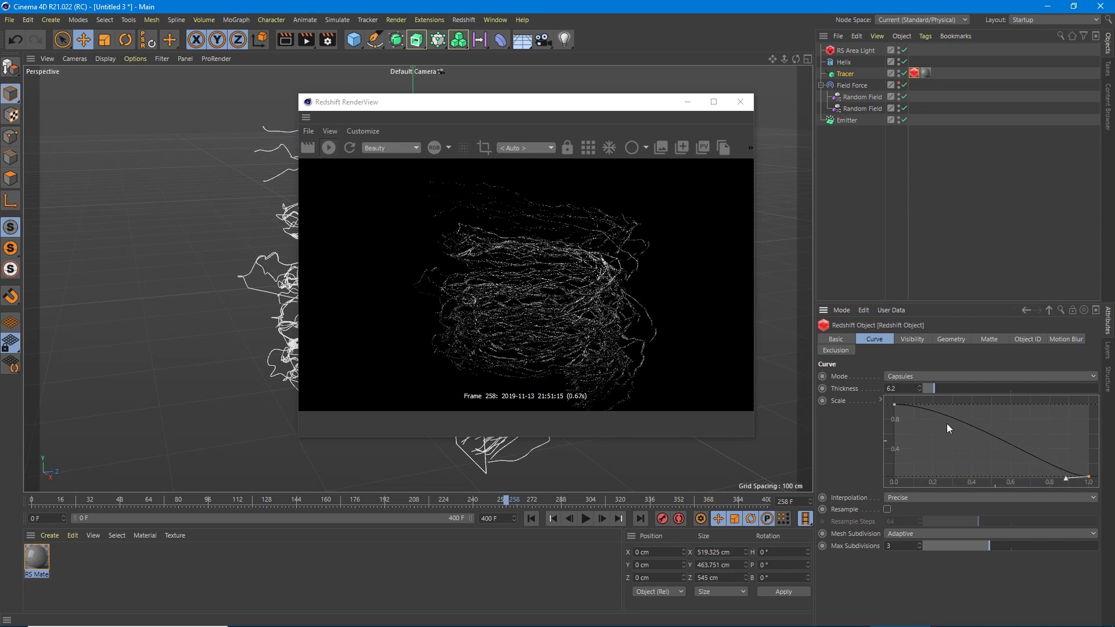
left_click(894, 404)
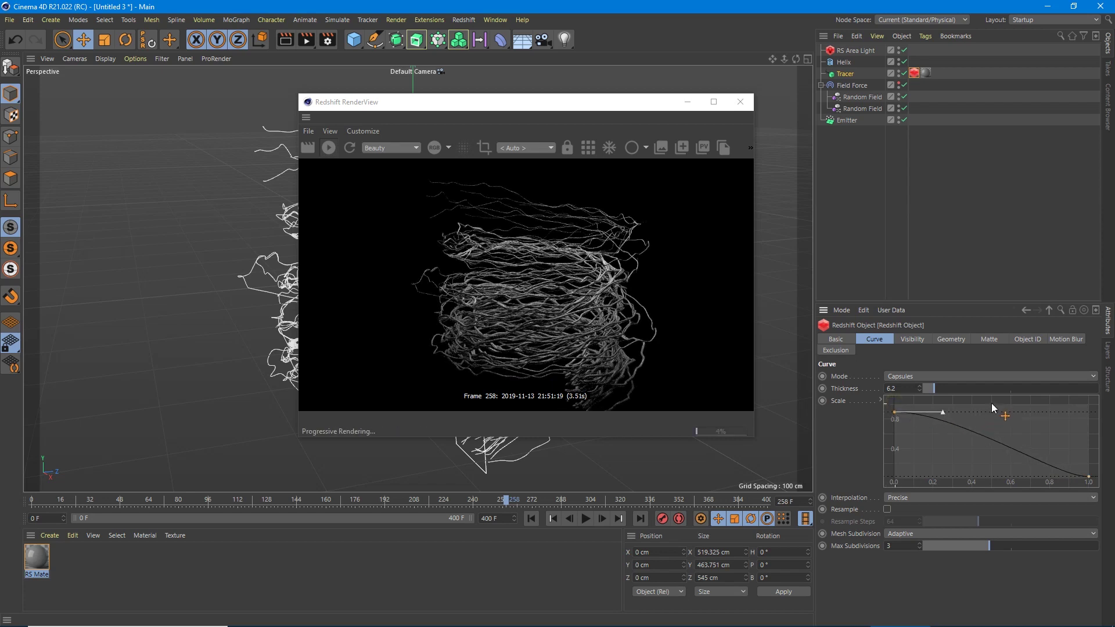
left_click_drag(943, 404, 1036, 408)
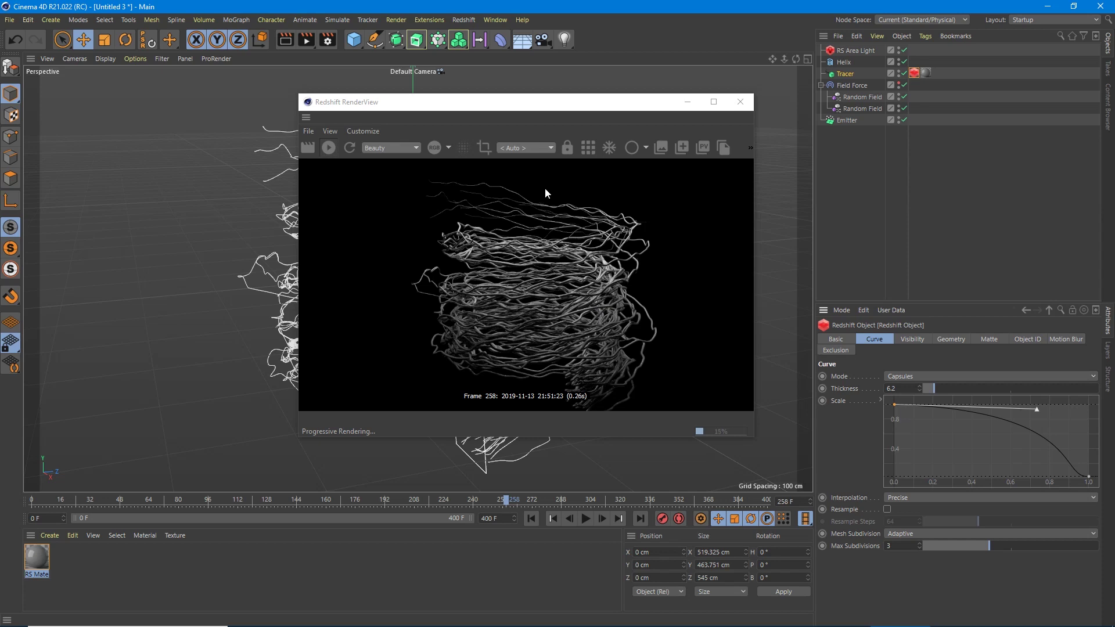
Inspect the tapered strands in the live render from above and from several closer angles, then close the RenderView.
left_click_drag(524, 106, 834, 102)
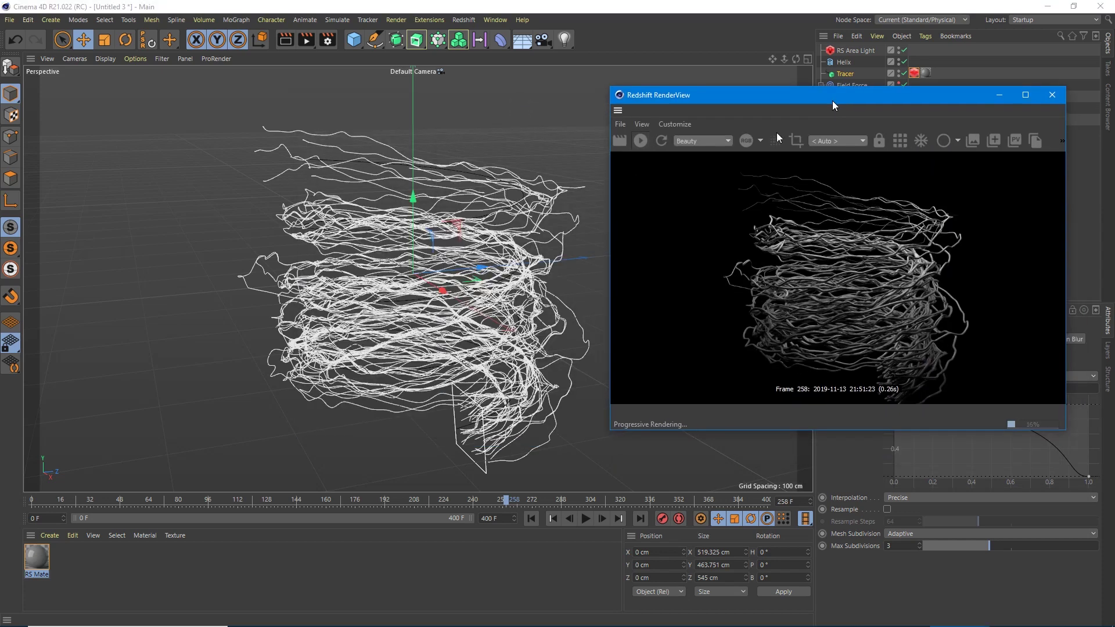
left_click_drag(502, 249, 2, 53, "alt")
scroll(205, 168, "down", 5)
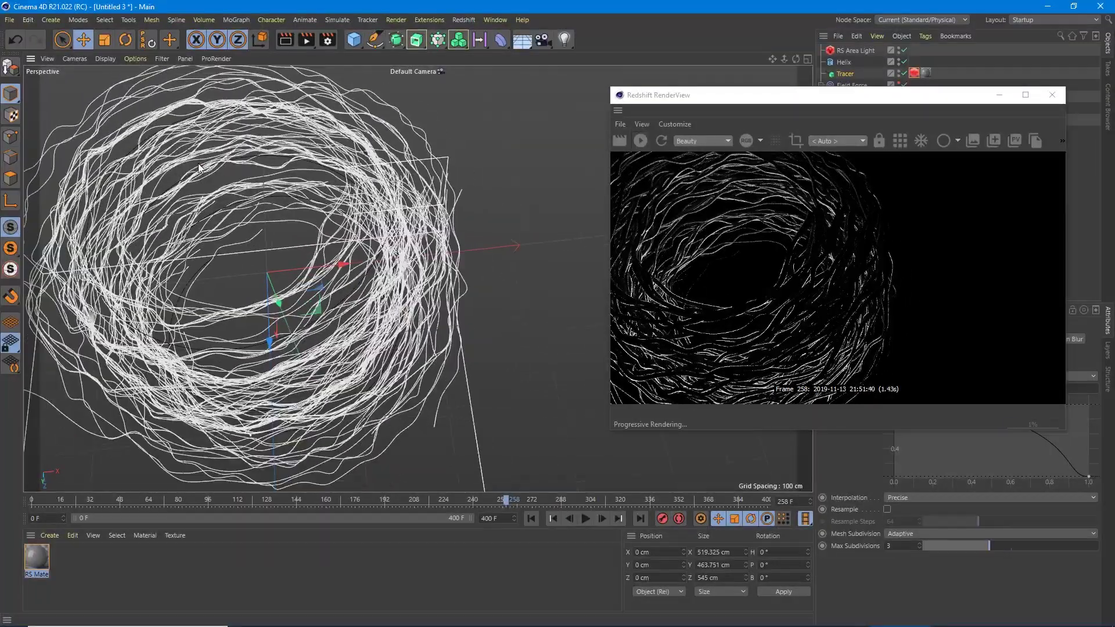
left_click_drag(237, 238, 322, 367, "alt")
scroll(332, 315, "up", 3)
scroll(332, 315, "down", 2)
scroll(333, 314, "up", 5)
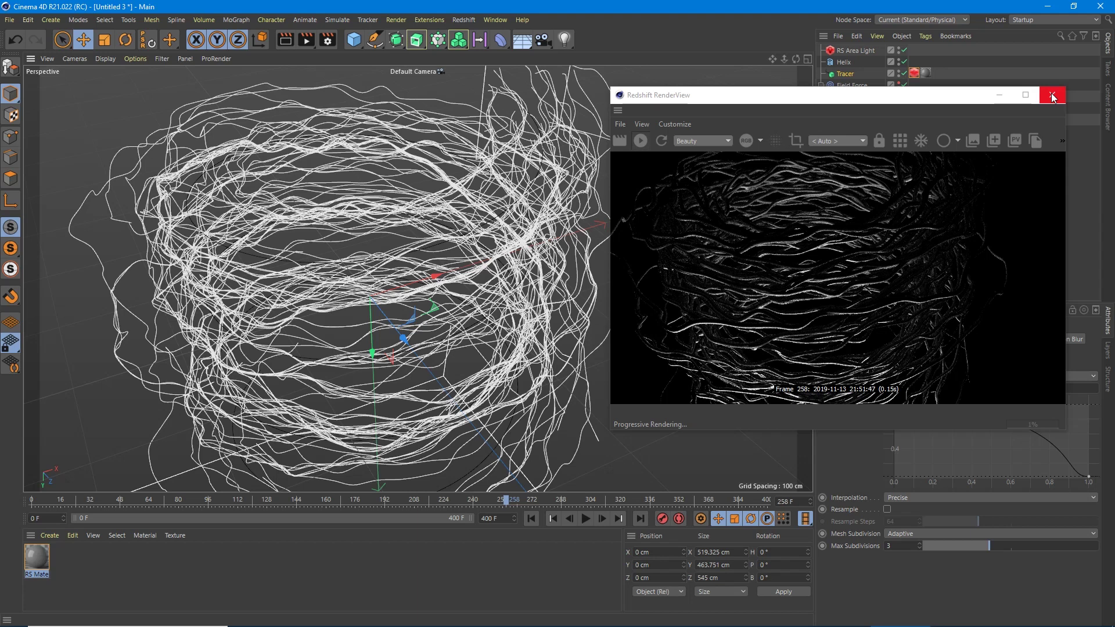
left_click(1051, 95)
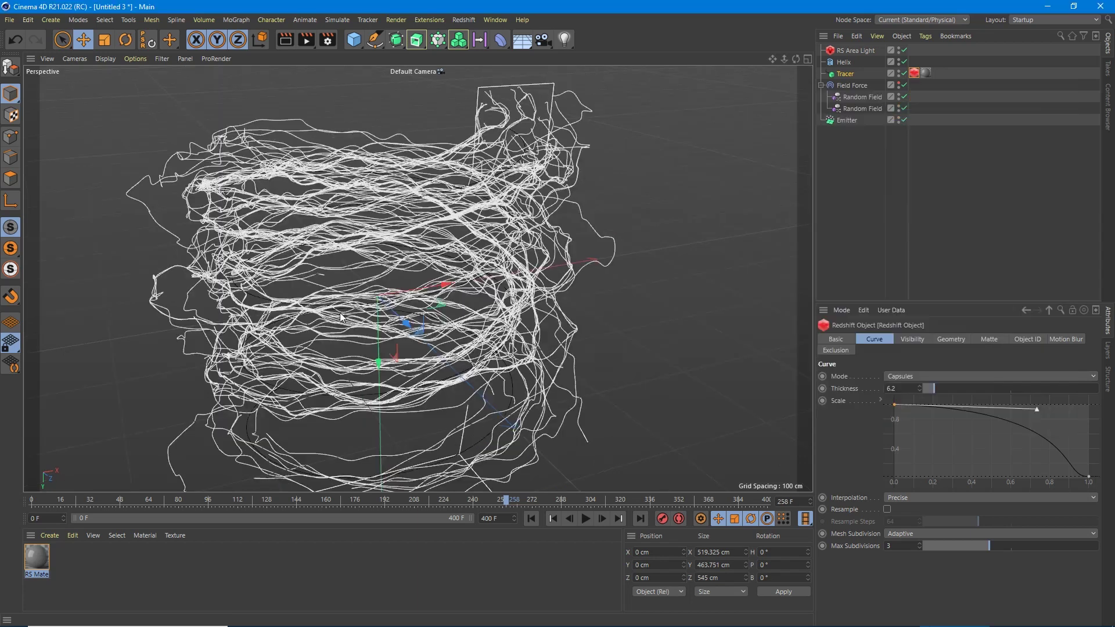
Return to the first frame, frame the whole helix from slightly above, and delete the Tracer's Redshift tag.
scroll(342, 313, "down", 2)
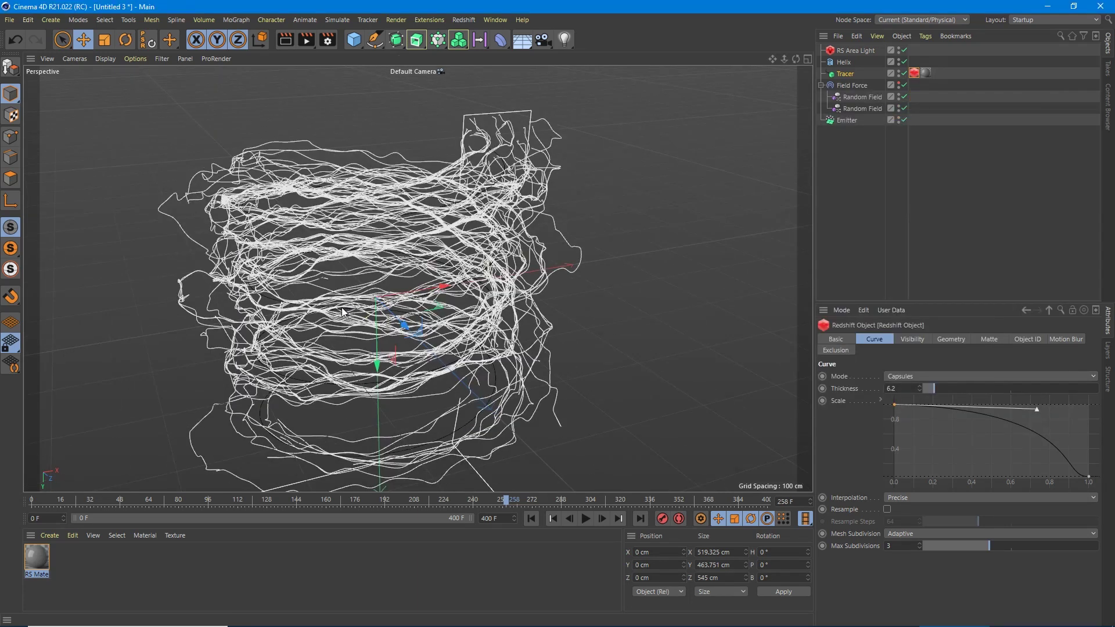
left_click(531, 519)
left_click_drag(318, 308, 268, 304, "alt")
left_click_drag(372, 305, 475, 176, "alt")
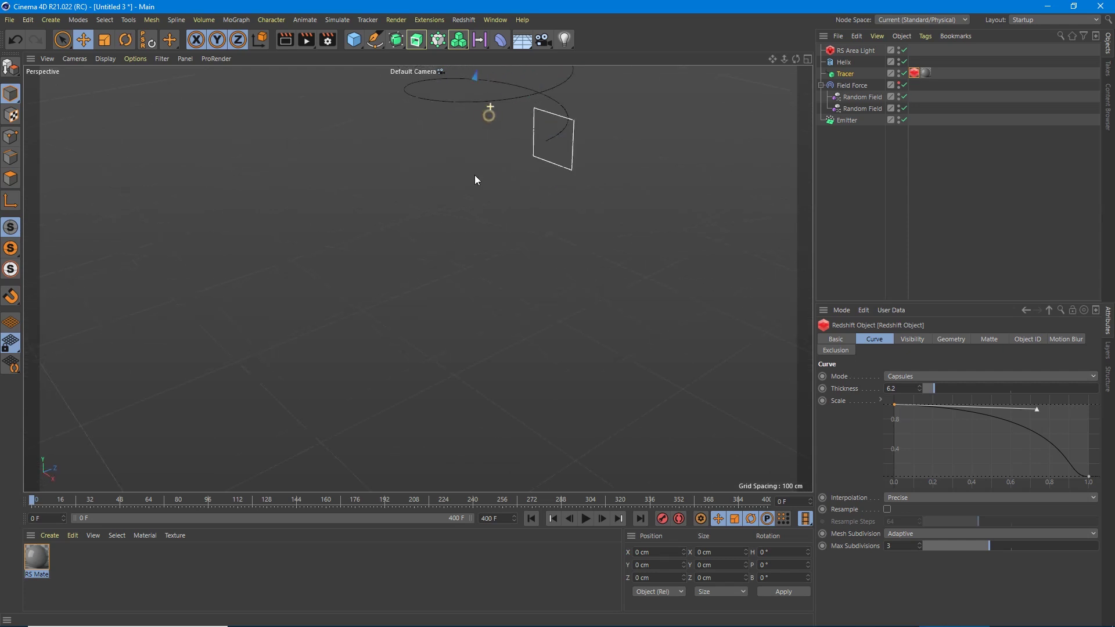
middle_click_drag(481, 85, 382, 336, "alt")
left_click_drag(360, 318, 409, 269, "alt")
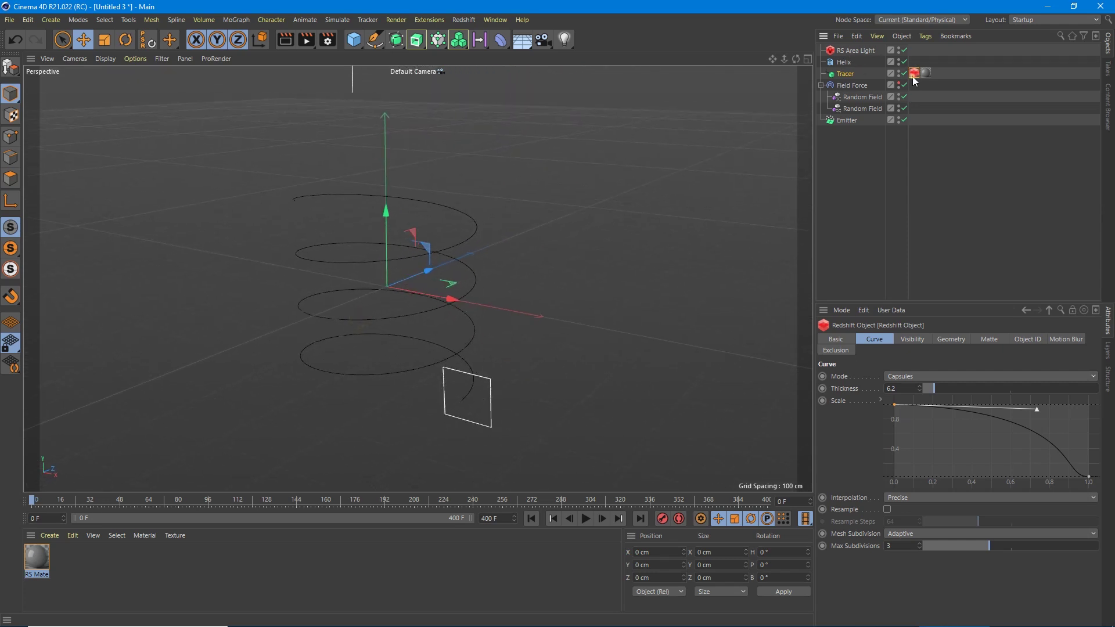
key("Delete")
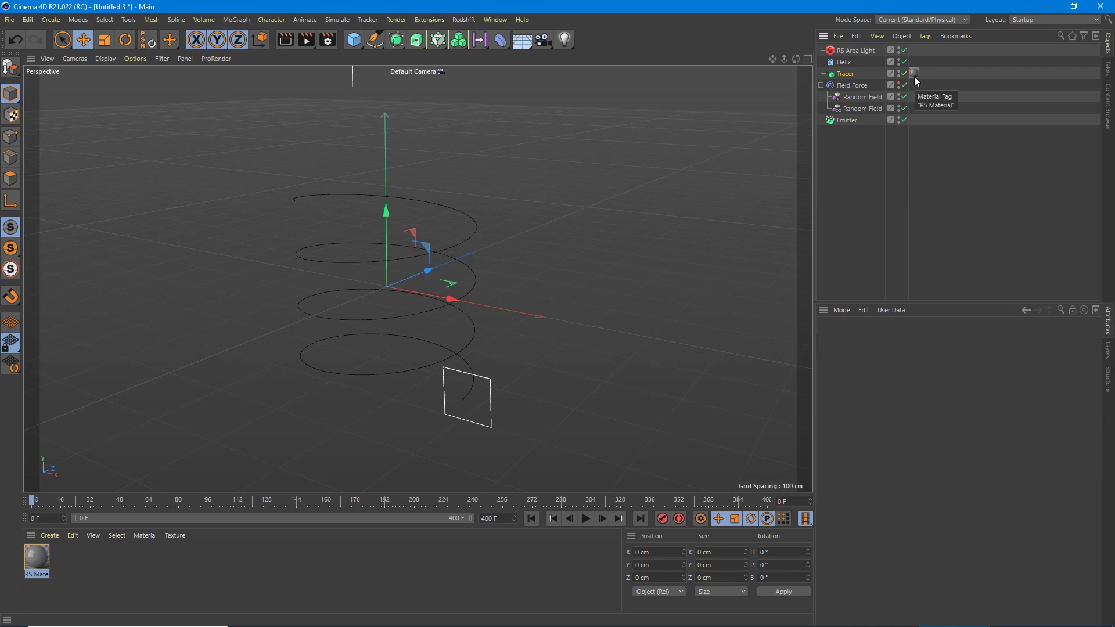
left_click(914, 74)
key("Delete")
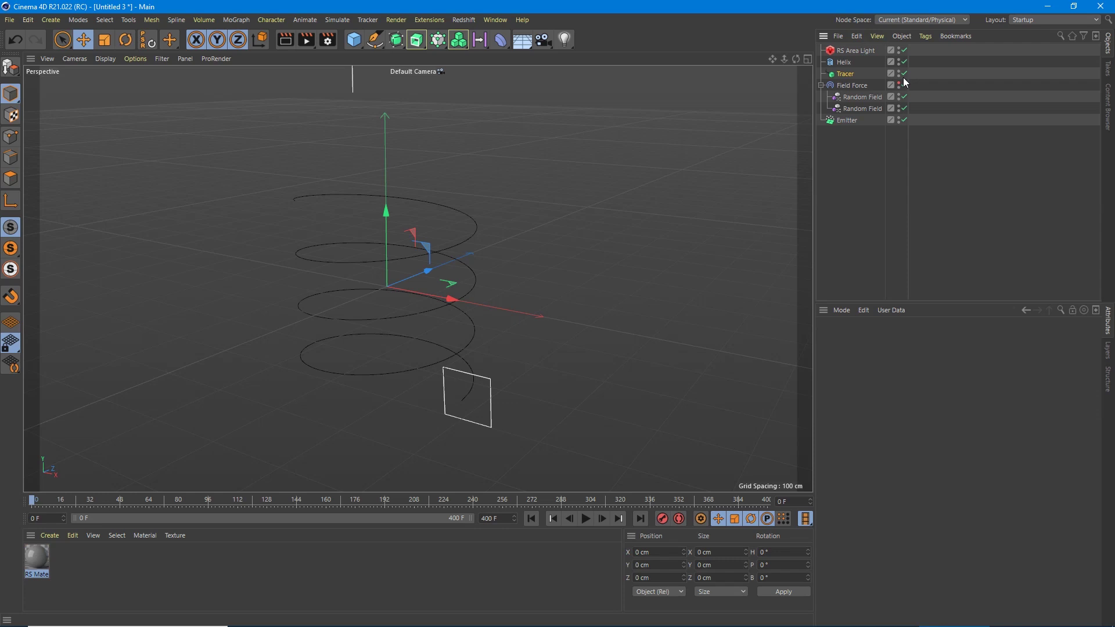
key("ctrl+z")
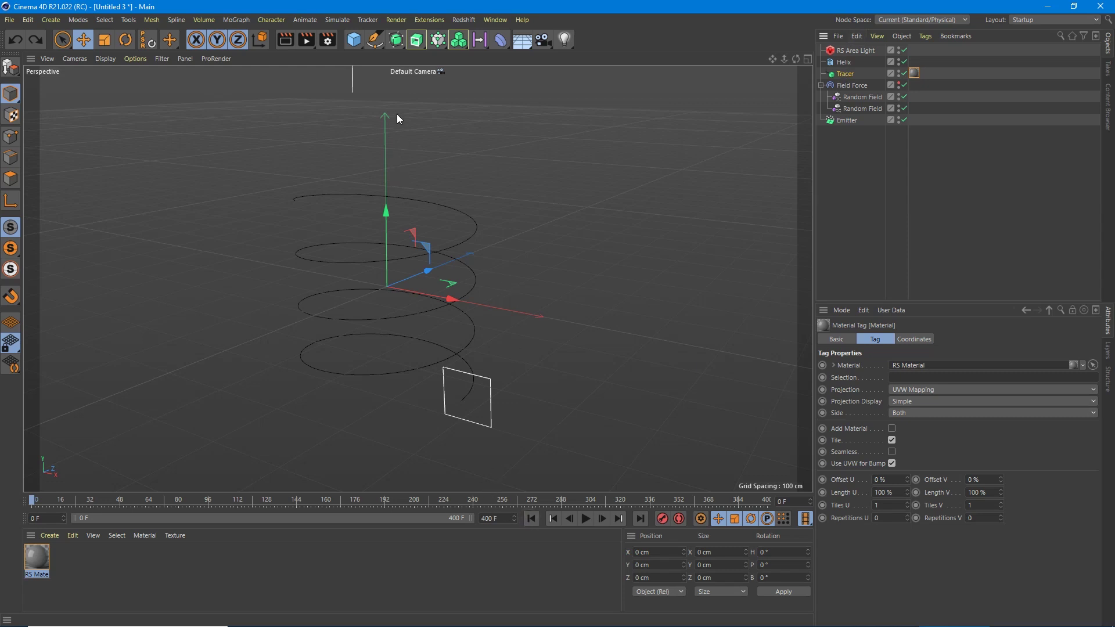
Create a Circle spline with a radius of 3 cm.
left_click(376, 41)
left_click(490, 76)
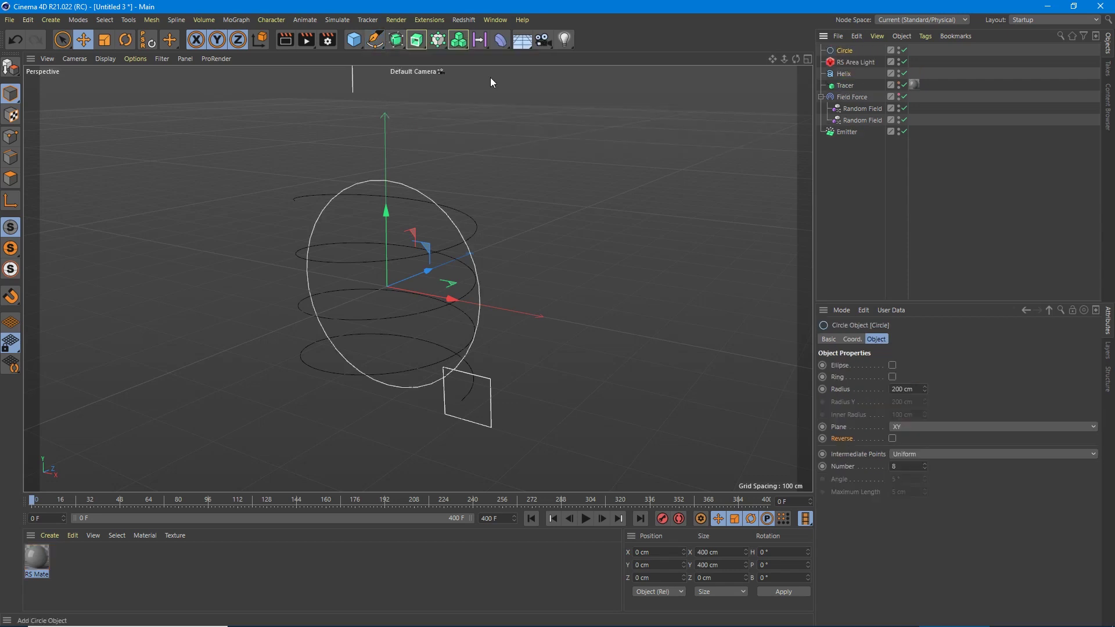
double_click(909, 392)
type("5")
key("Return")
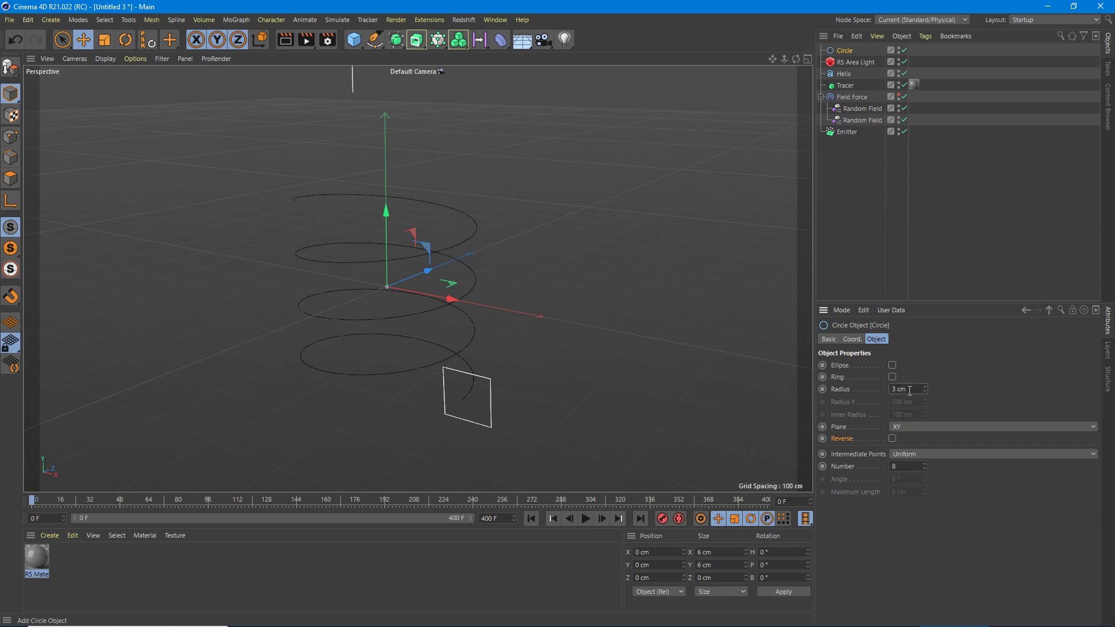
Add a Sweep generator and make the Circle and the Tracer its children.
left_click(416, 41)
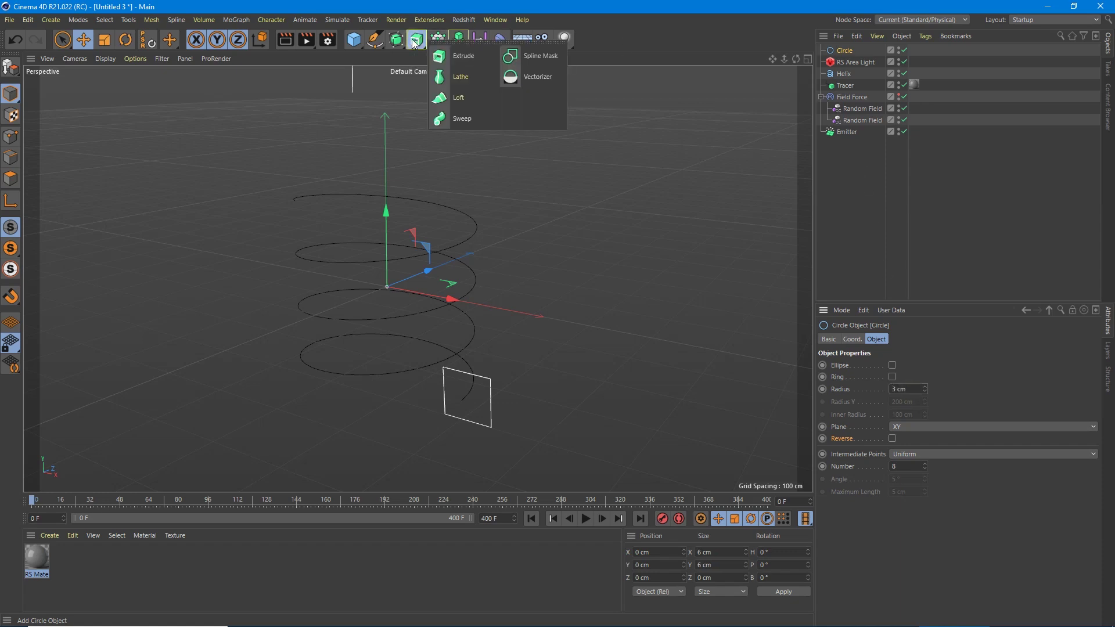
left_click(457, 117)
mouse_move(846, 62)
left_mouse_down()
mouse_move(859, 57)
mouse_move(844, 51)
left_mouse_up()
left_click_drag(846, 102, 845, 53)
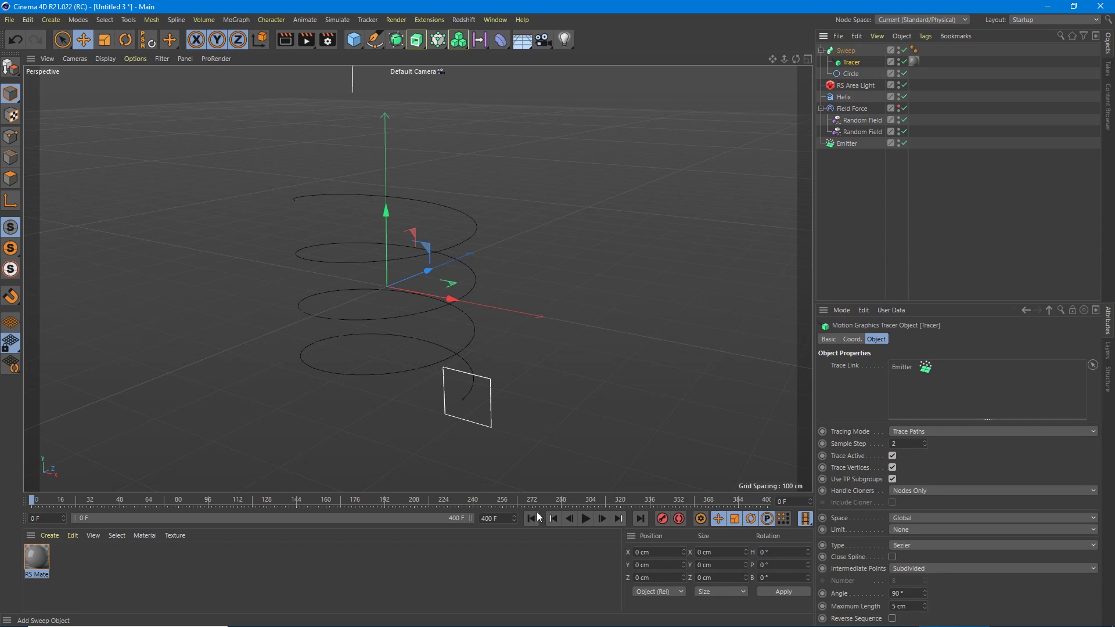
Reorder the Sweep's children so the Circle sits above the Tracer, and play the simulation up to frame 87.
left_click(585, 521)
left_click(584, 521)
left_click(531, 518)
left_click_drag(855, 77, 854, 60)
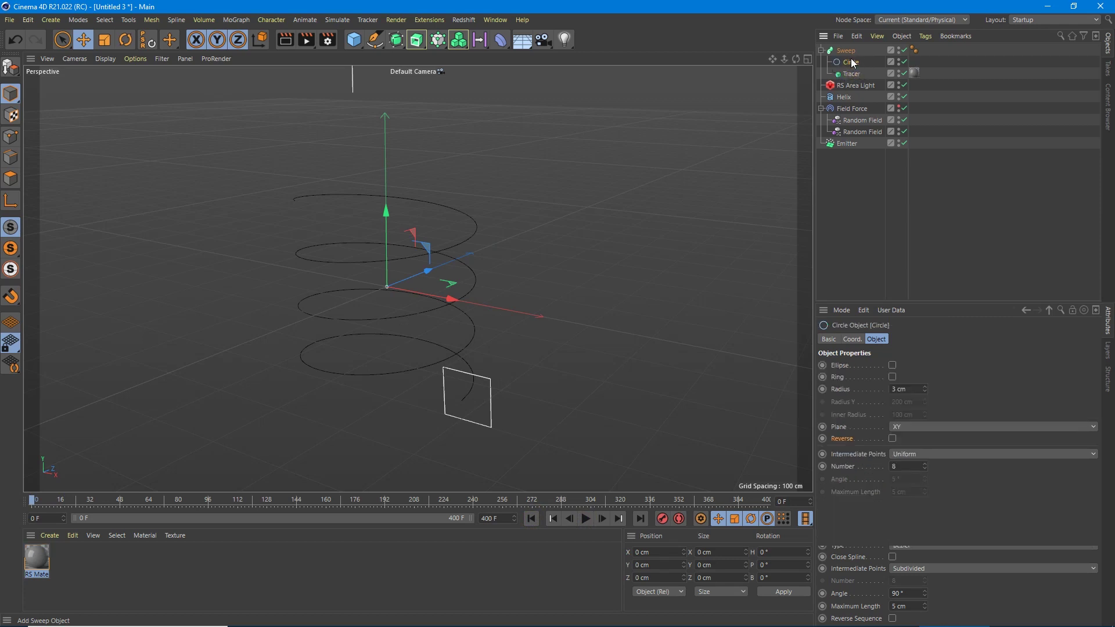
left_click(585, 519)
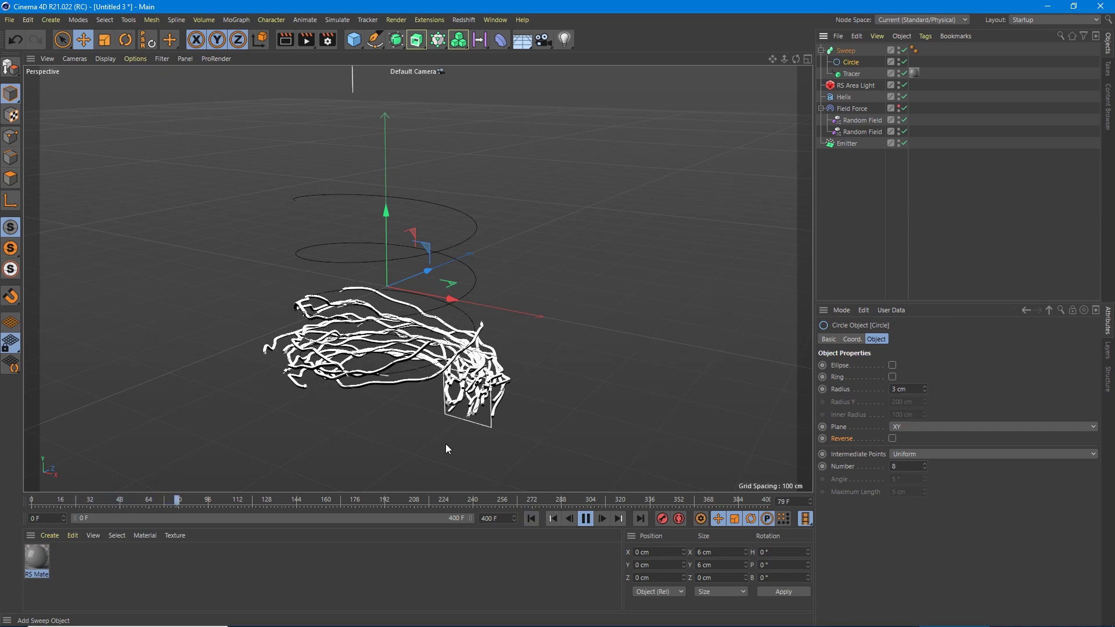
left_click(588, 522)
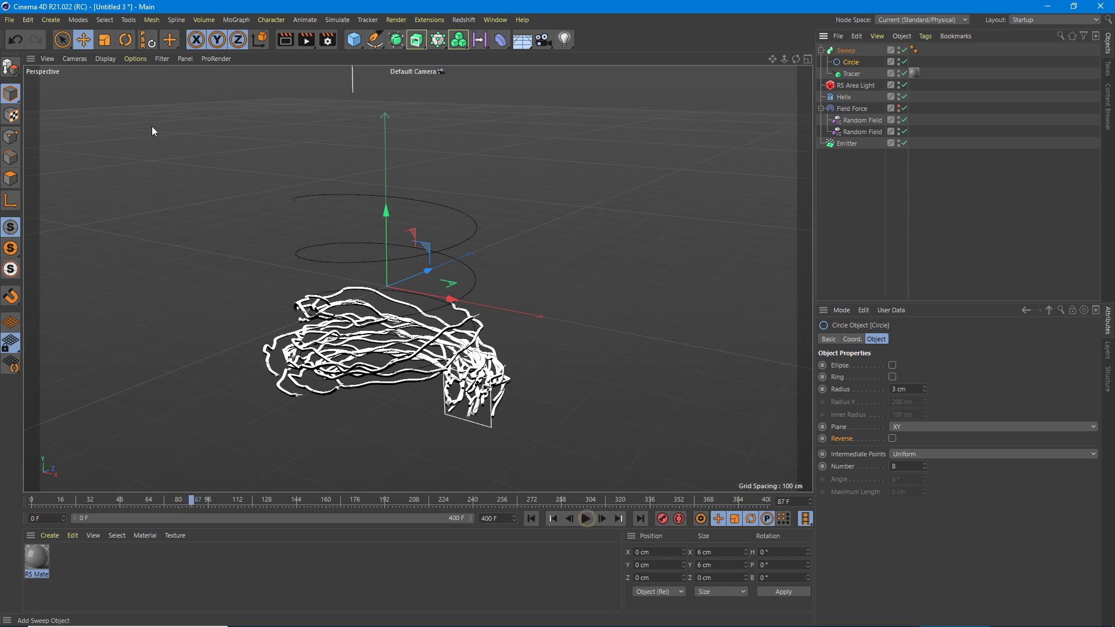
Switch the viewport to shaded display with lines and inspect the mesh of the swept strands up close.
left_click(107, 61)
left_click(111, 90)
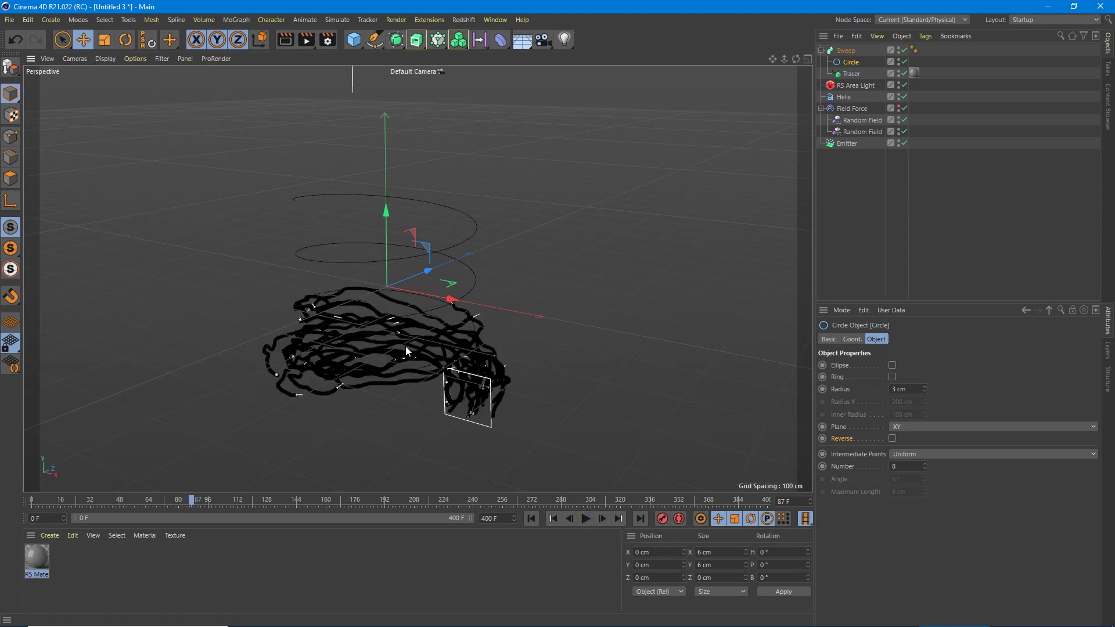
scroll(410, 352, "up", 10)
scroll(424, 339, "up", 5)
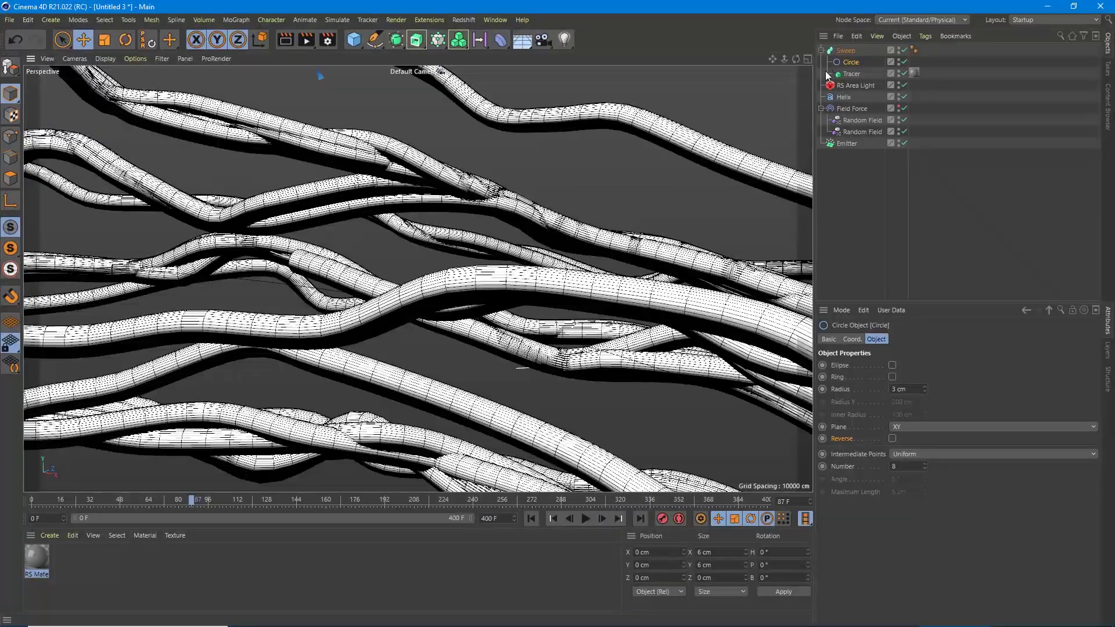
Set the Tracer's Sample Step to 1 and check the shape of the swept strands.
left_click(849, 74)
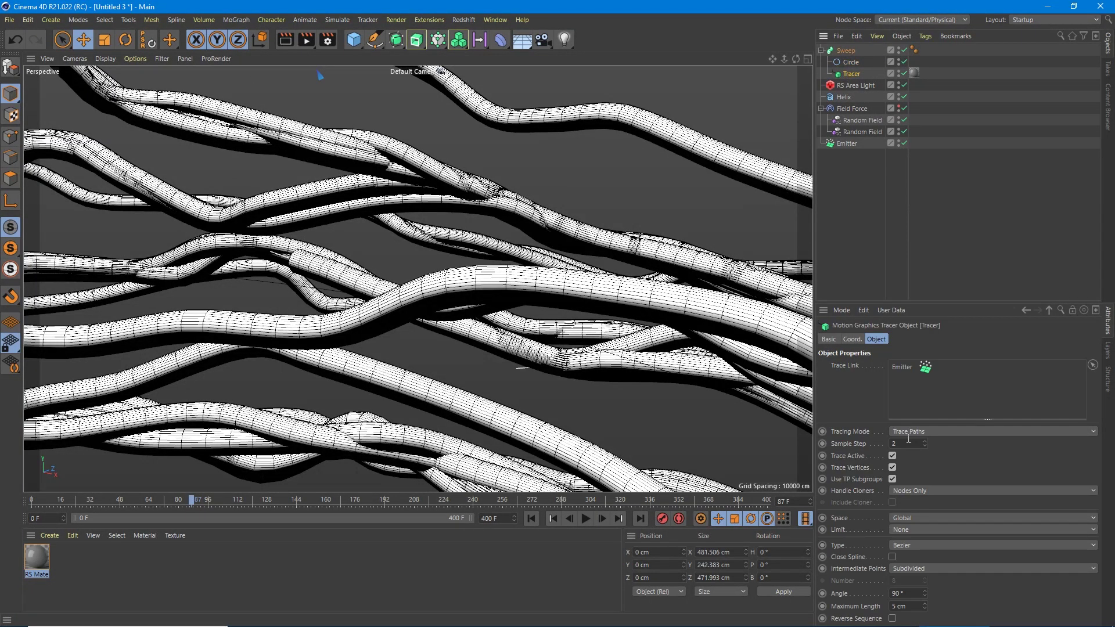
left_click(925, 446)
scroll(539, 331, "down", 6)
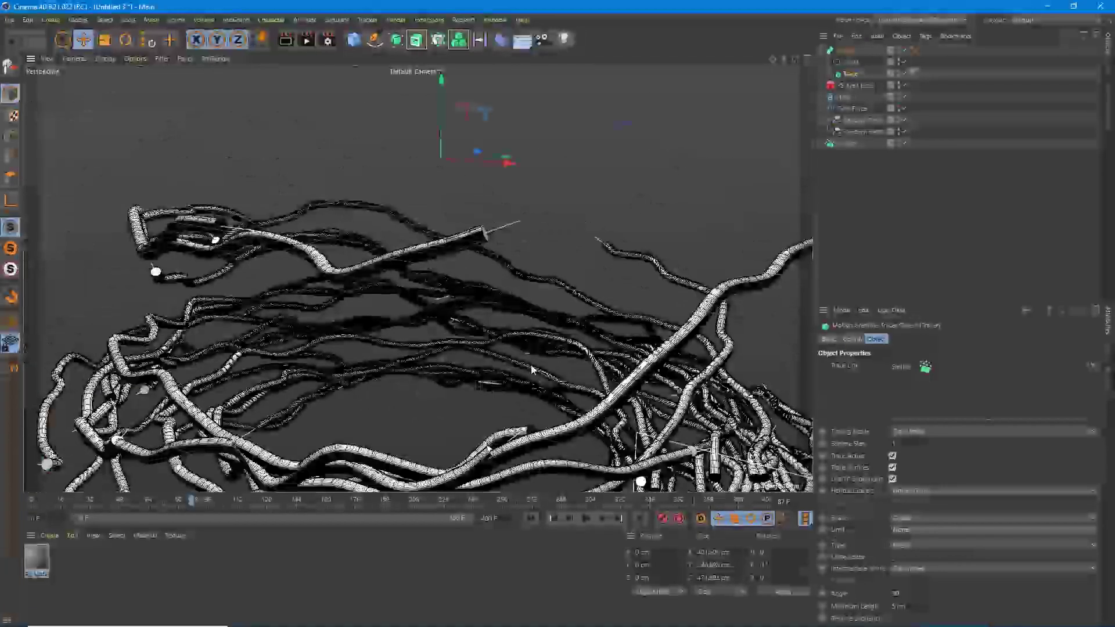
scroll(532, 368, "down", 3)
scroll(567, 360, "up", 3)
scroll(484, 299, "up", 2)
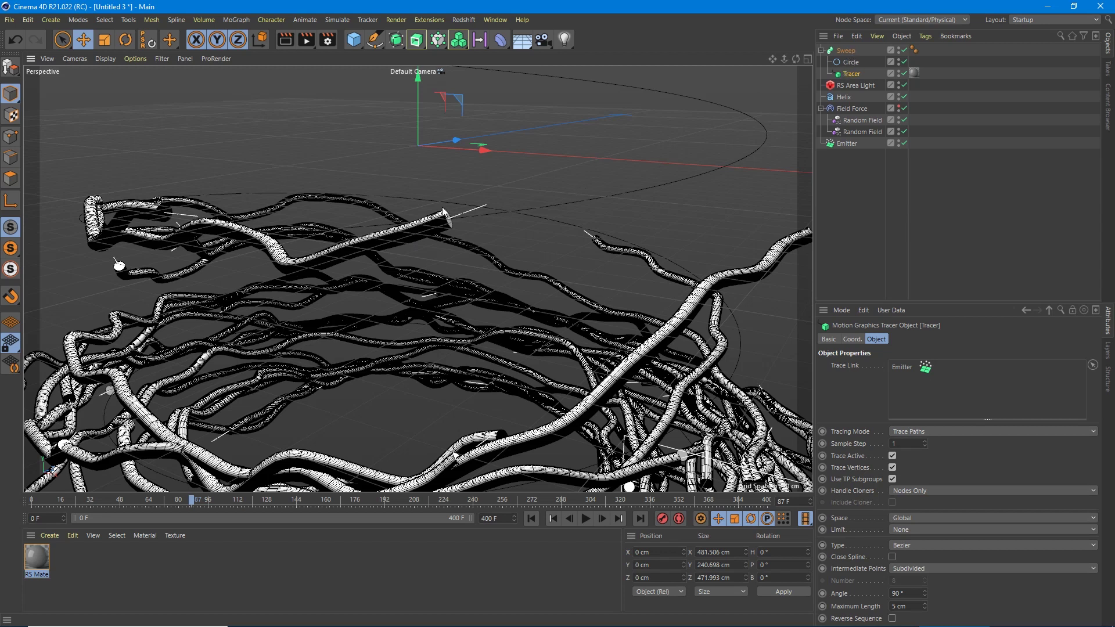
Reshape the Sweep's Scale curve to fall from full size to zero, with thickness held along most of the strand before tapering.
left_click(846, 52)
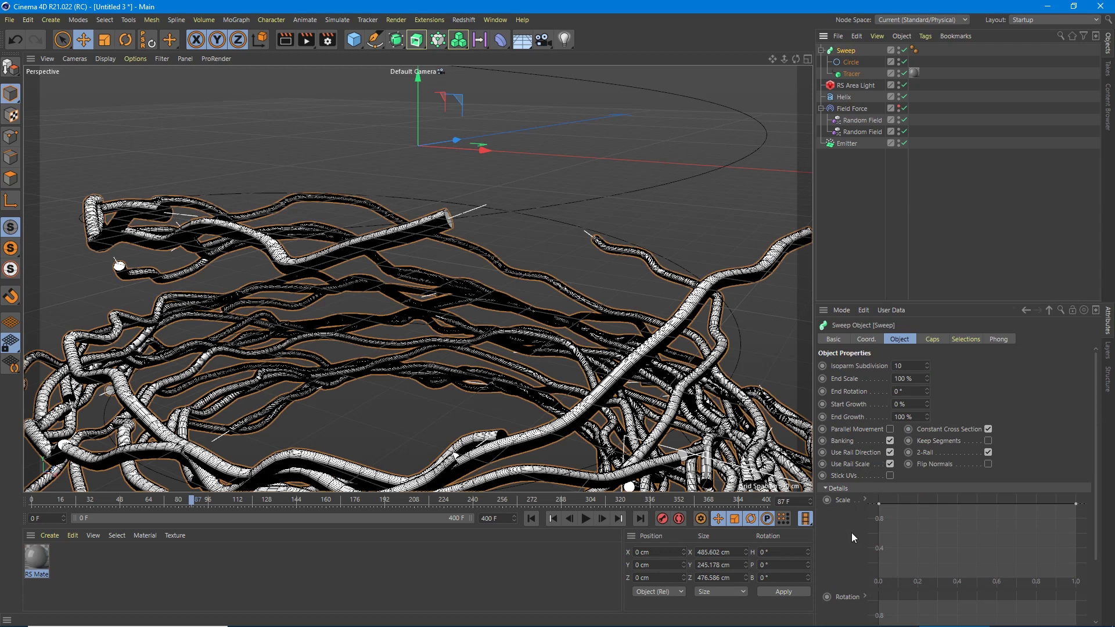
scroll(852, 538, "down", 3)
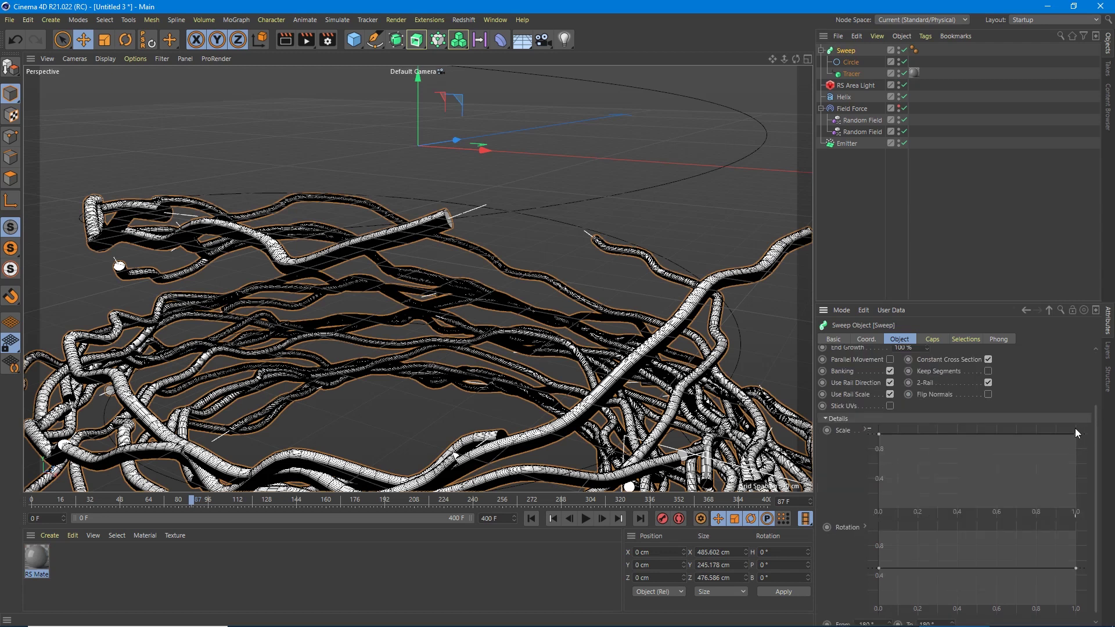
left_click_drag(1075, 434, 1025, 510)
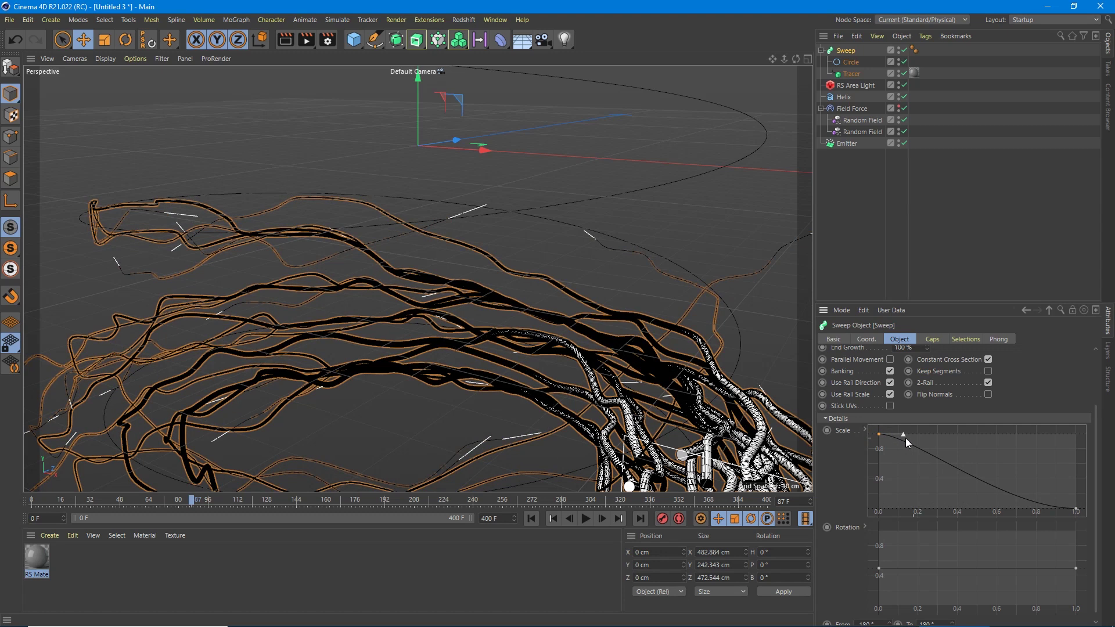
left_click_drag(907, 437, 1034, 438)
left_click(880, 434)
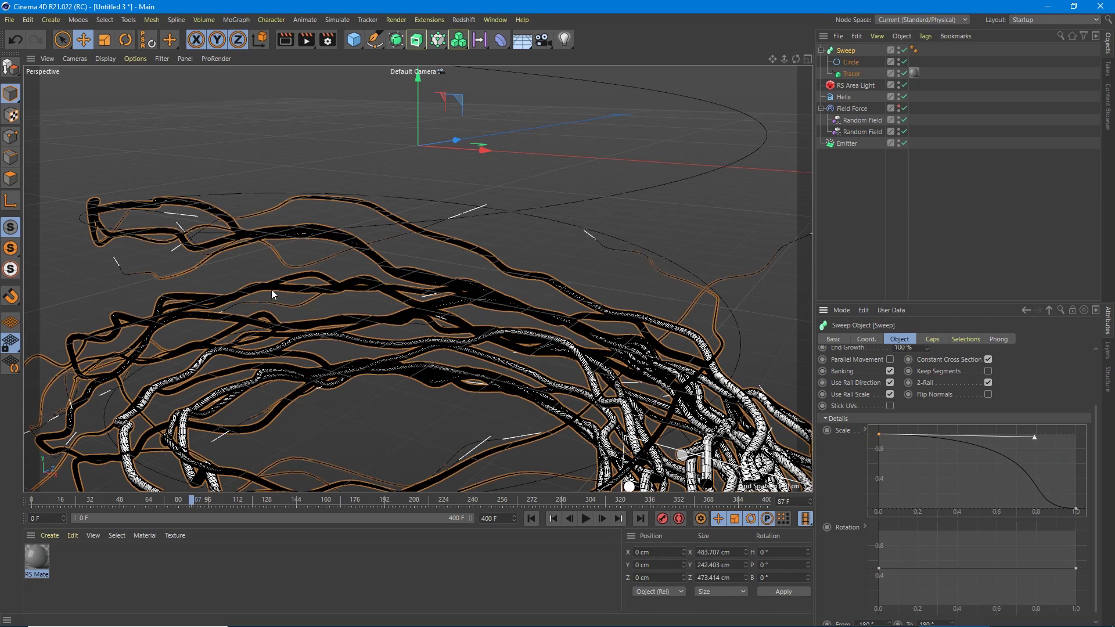
Replay the simulation from the start up to frame 50 to check the tapered strands growing.
left_click(531, 519)
left_click(585, 519)
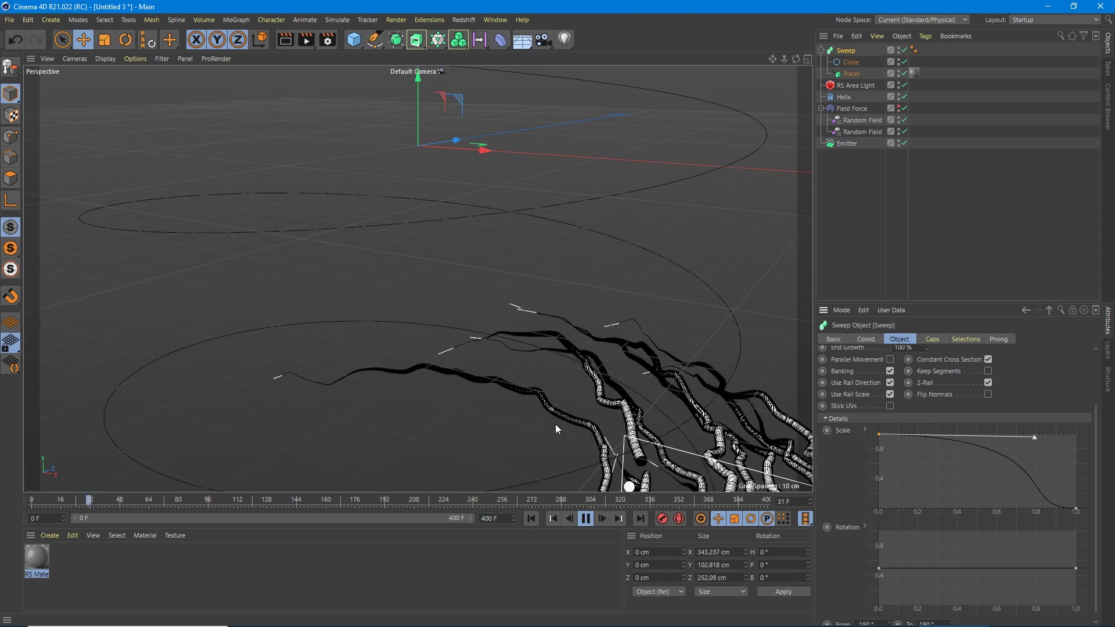
left_click(586, 521)
scroll(522, 372, "down", 3)
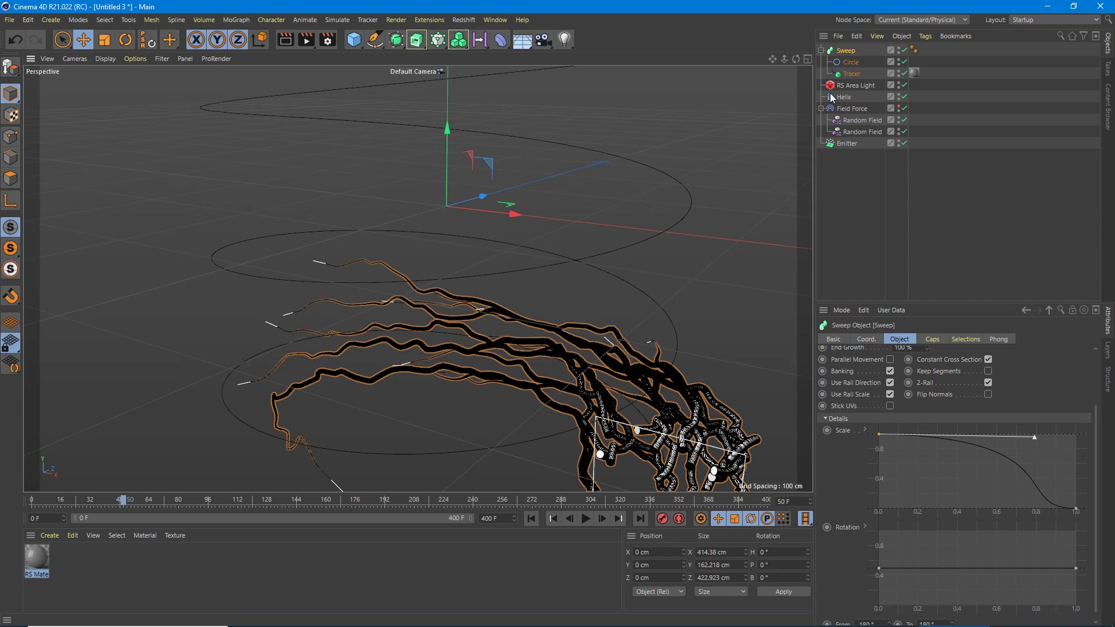
Set the Circle's radius to 4 cm and replay the simulation from the start.
left_click(851, 62)
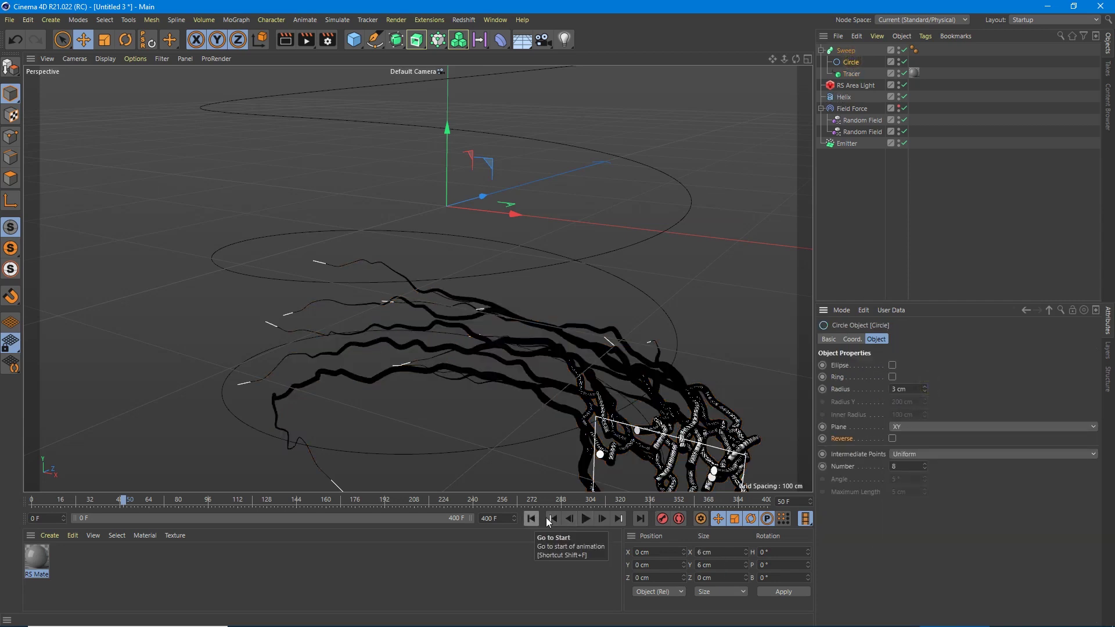
left_click(925, 387)
left_click(531, 519)
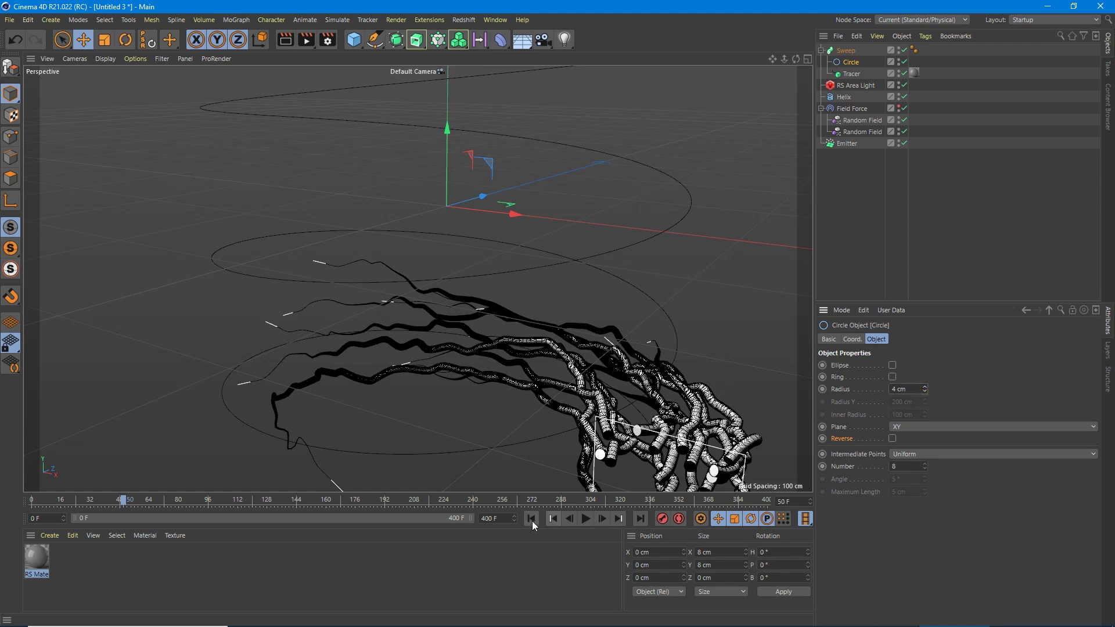
left_click(583, 519)
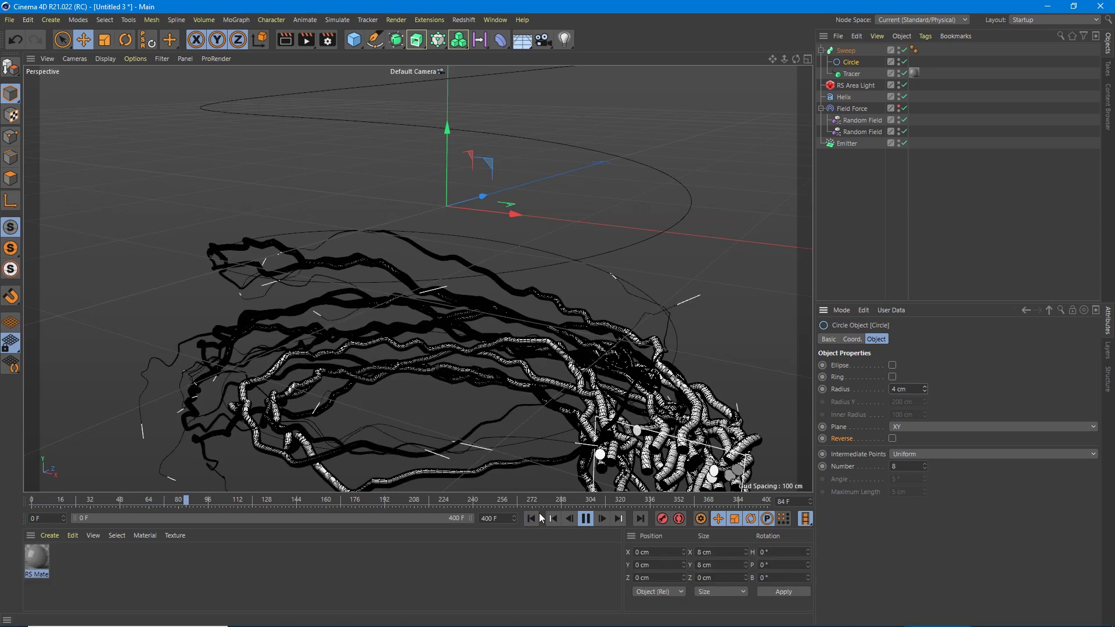
scroll(548, 318, "down", 2)
scroll(548, 359, "down", 1)
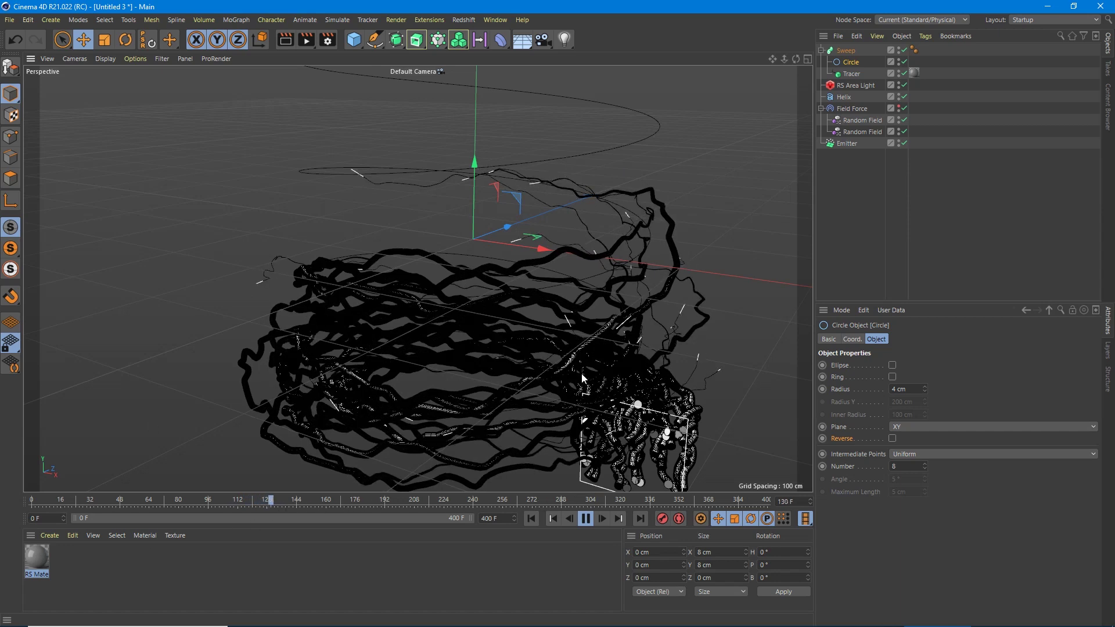
left_click(586, 519)
Set the Tracer's Intermediate Points to None and play the simulation from the start up to frame 155.
left_click(531, 519)
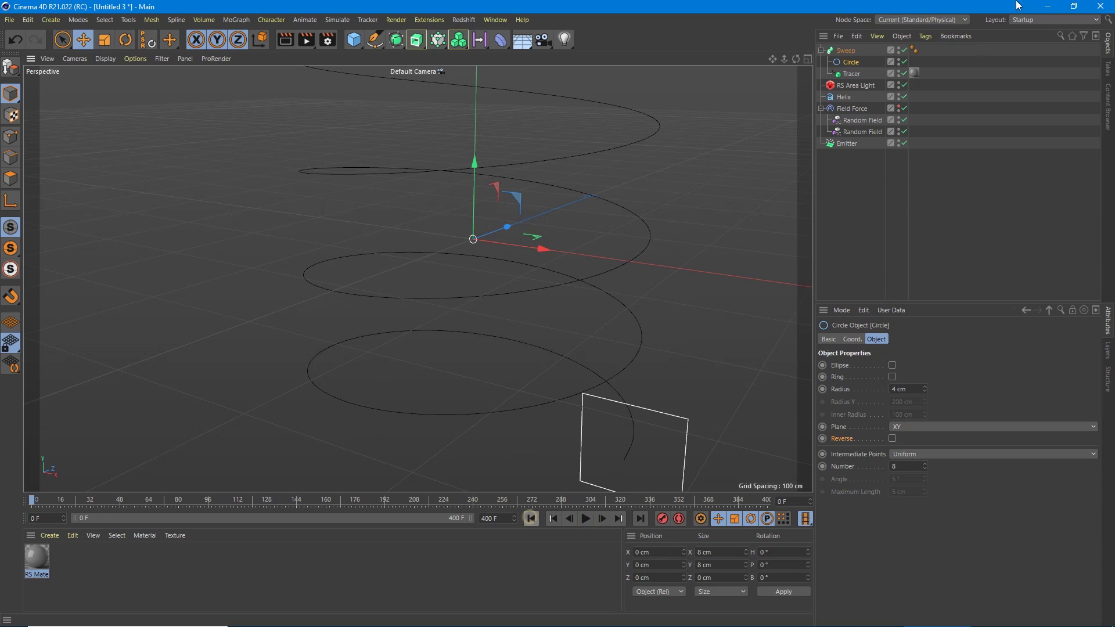
left_click(852, 74)
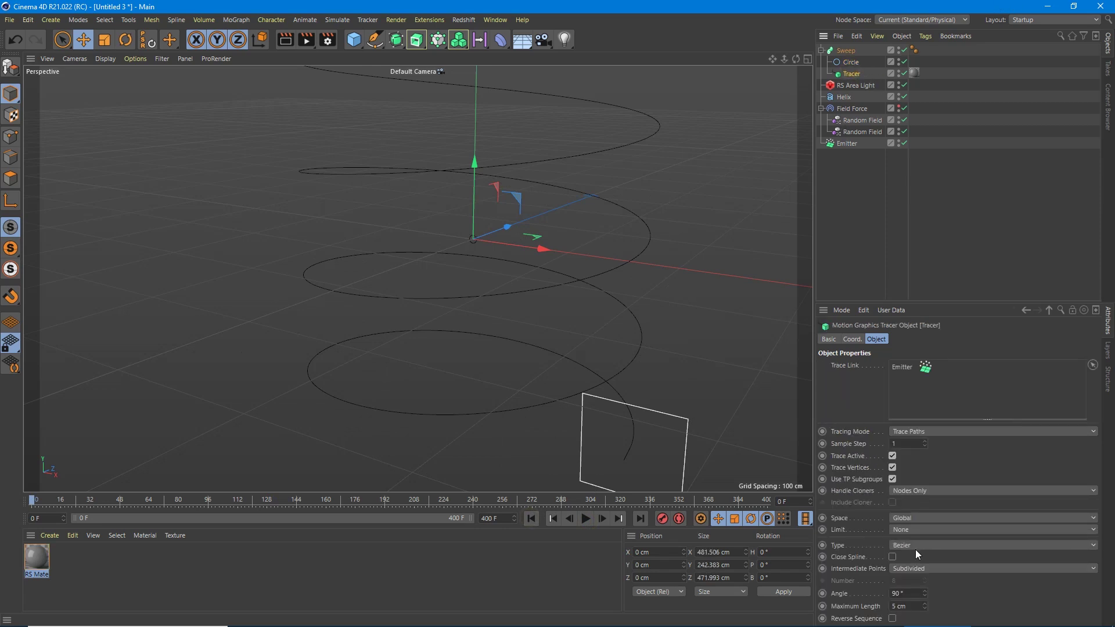
left_click(926, 567)
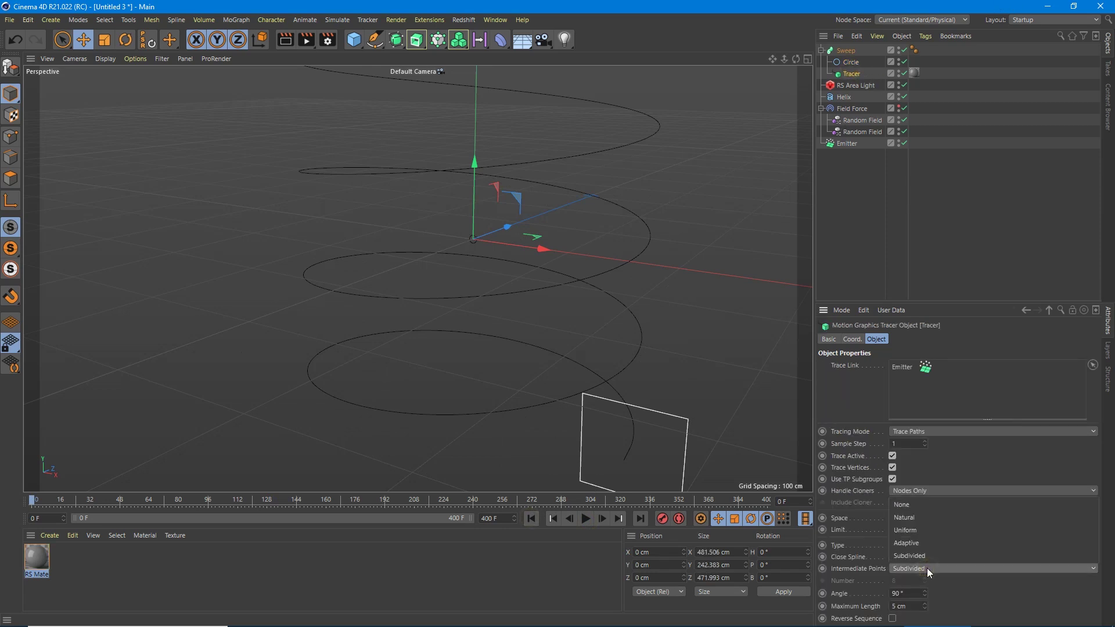
left_click(914, 503)
left_click(585, 518)
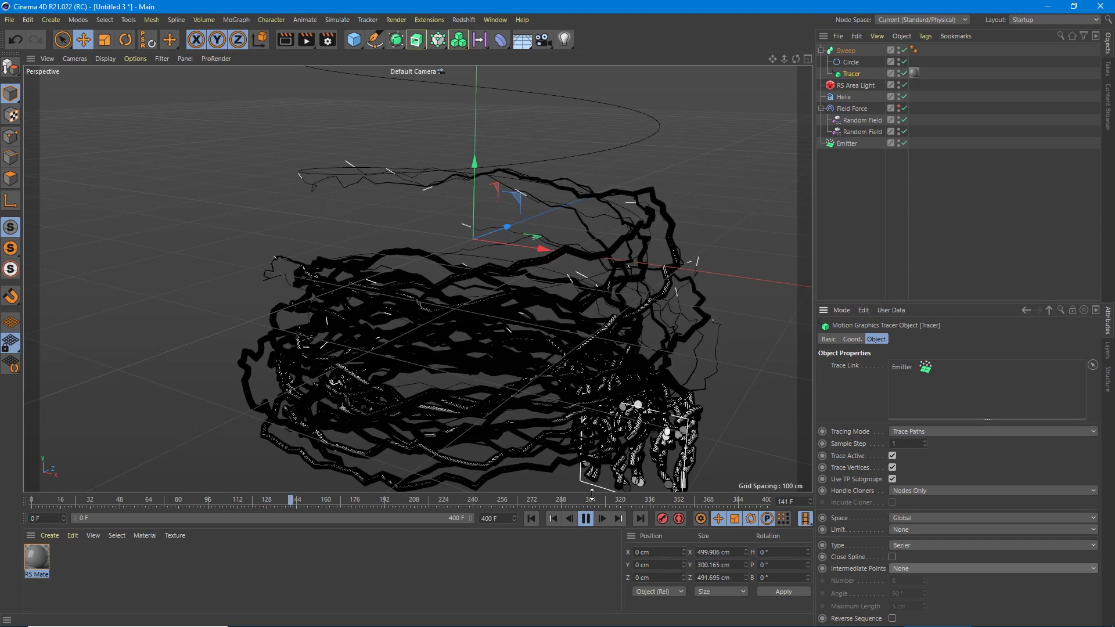
left_click(585, 519)
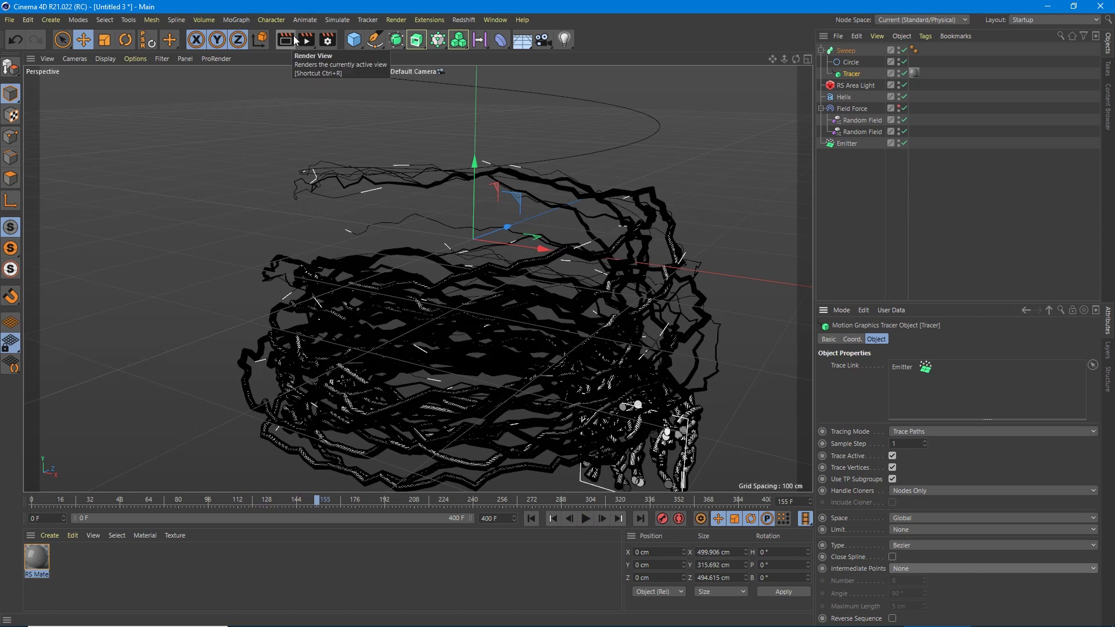
Open the Redshift RenderView and render the swept strands at frame 155.
left_click(471, 19)
left_click(482, 108)
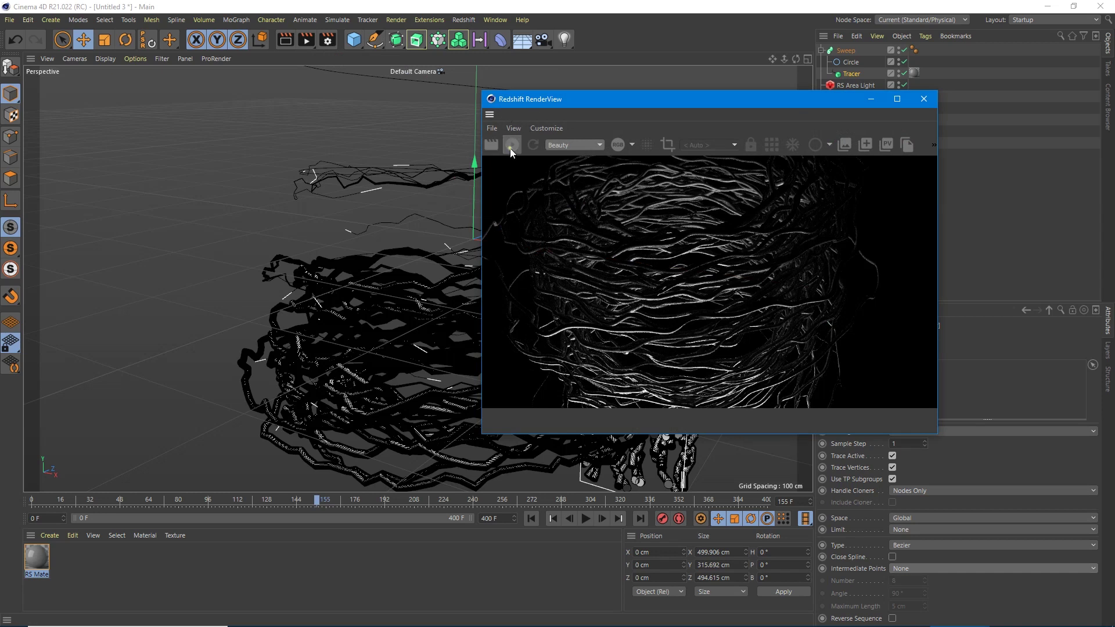
left_click_drag(708, 93, 384, 98)
Move the RS Material tag from the Tracer to the Sweep and refresh the Redshift render.
left_click_drag(917, 72, 928, 50)
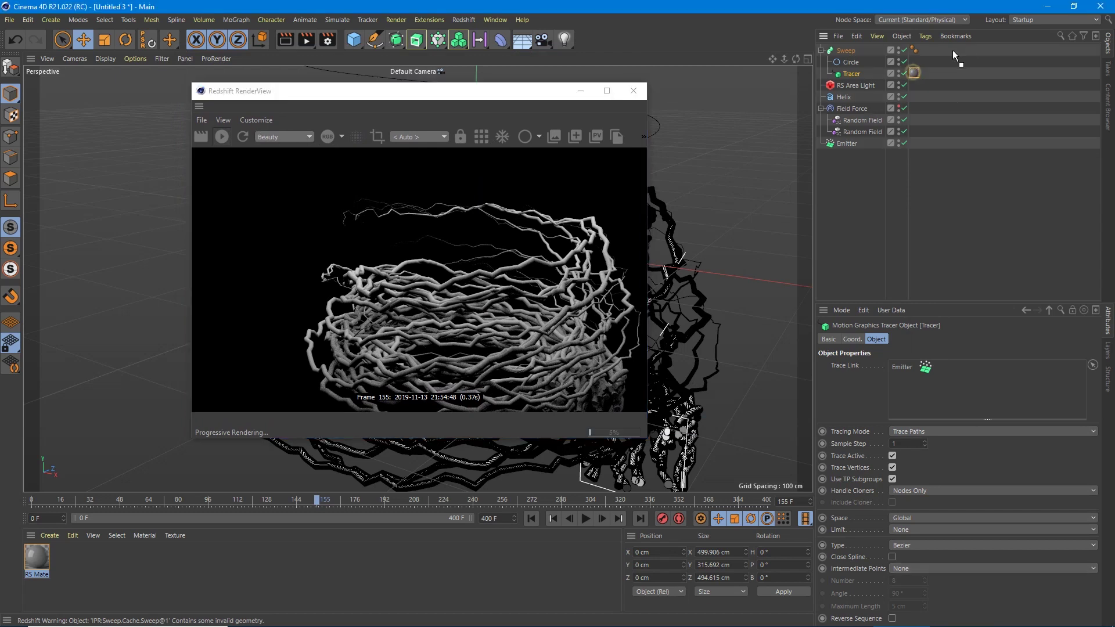
left_click(927, 49)
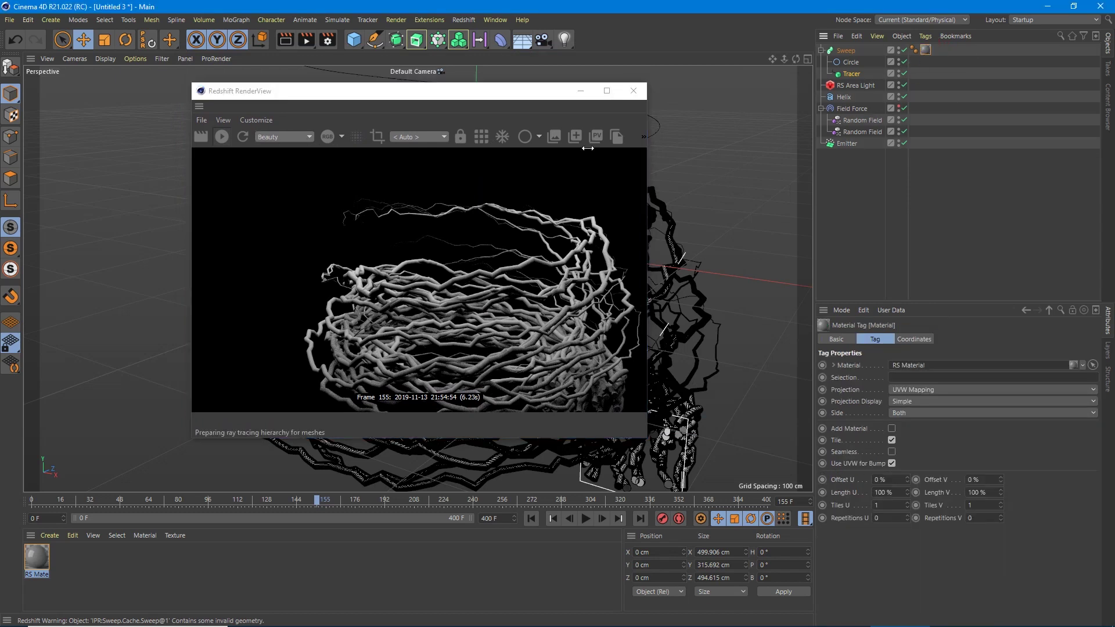
left_click(243, 136)
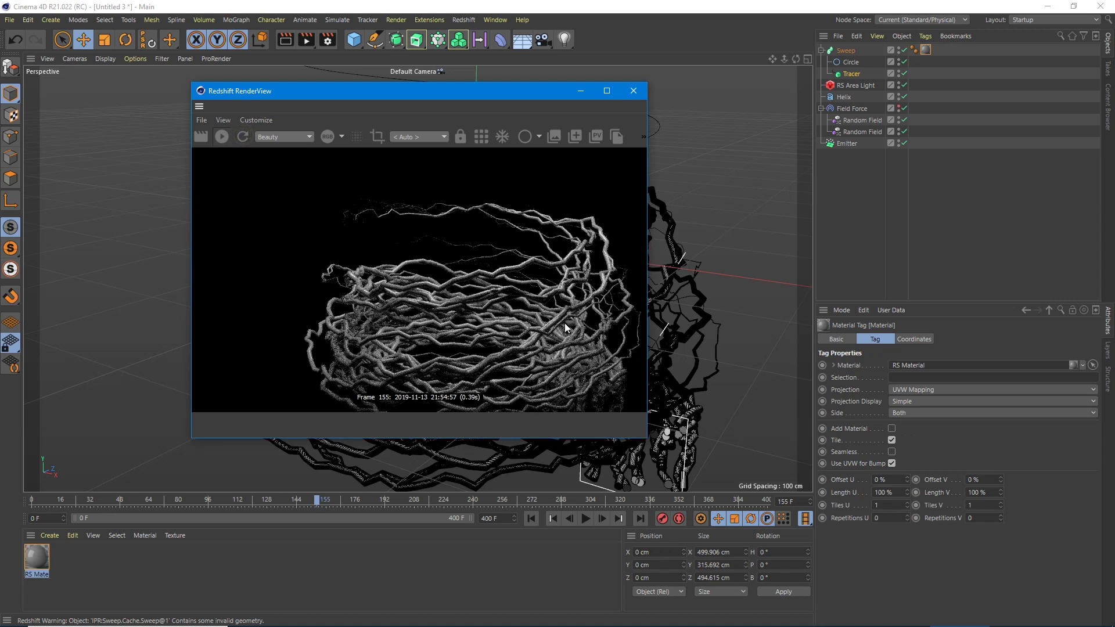
Add a Subdivision Surface as parent of the Sweep and refresh the Redshift render.
left_click(845, 51)
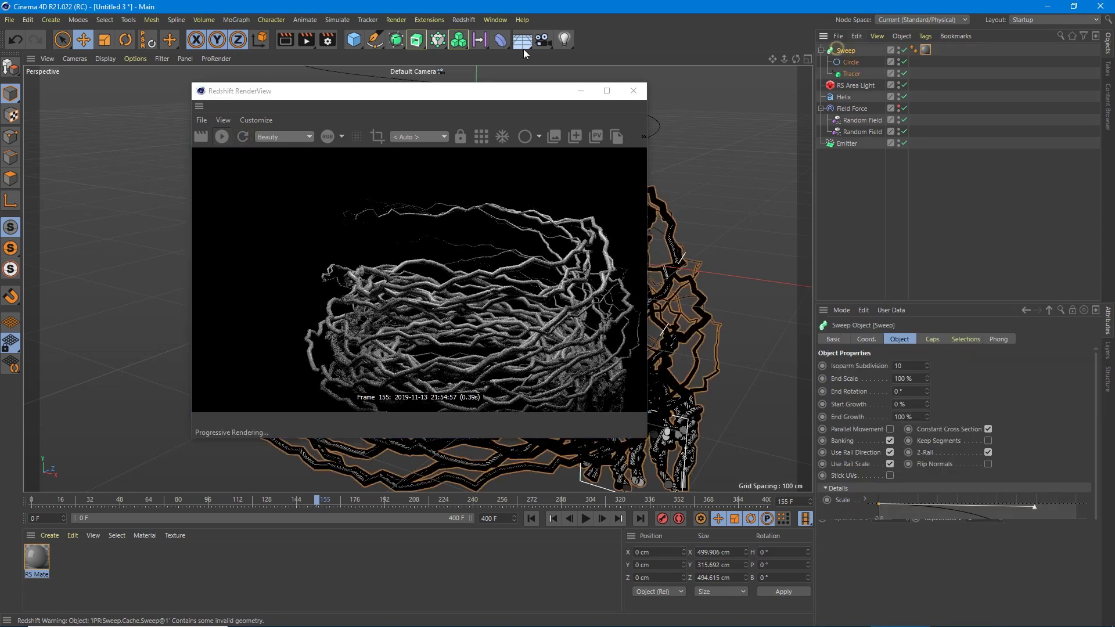
left_click(397, 40, "alt")
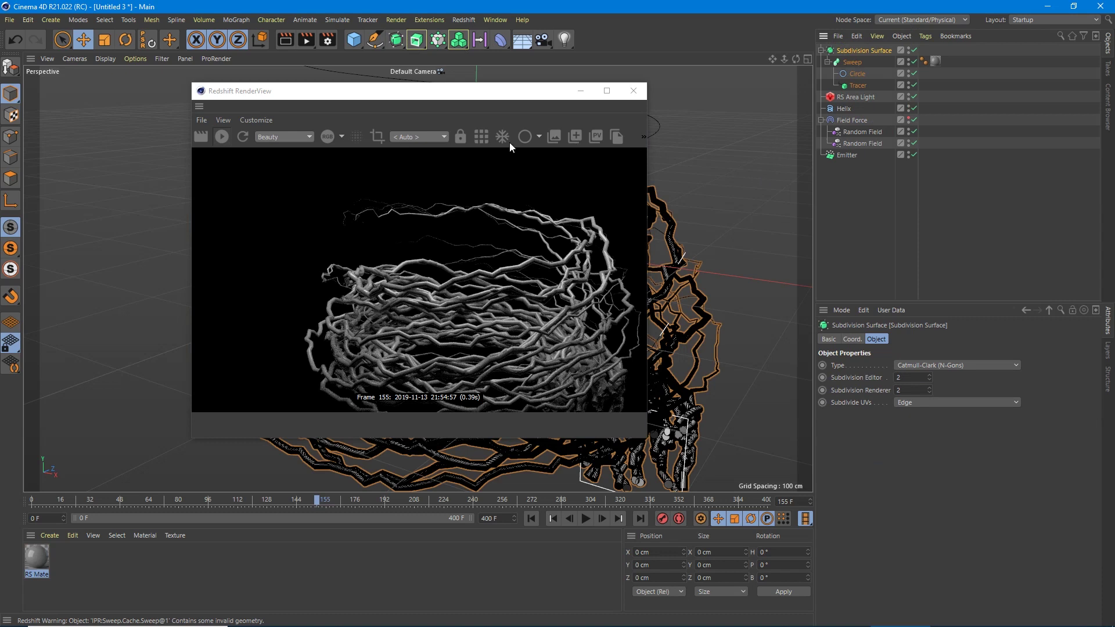
left_click(241, 136)
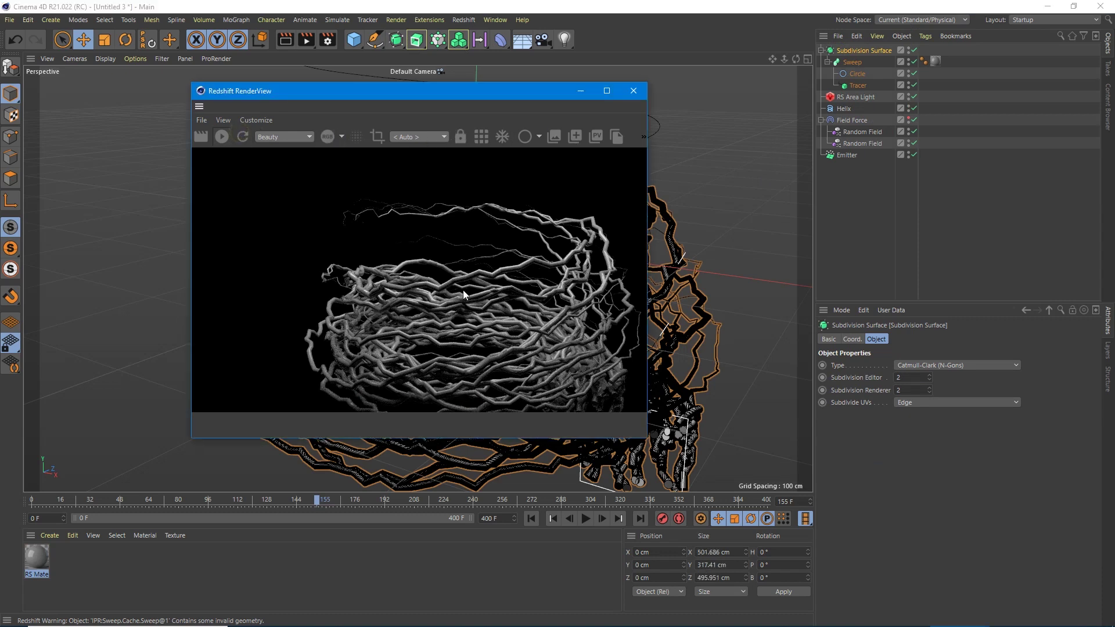
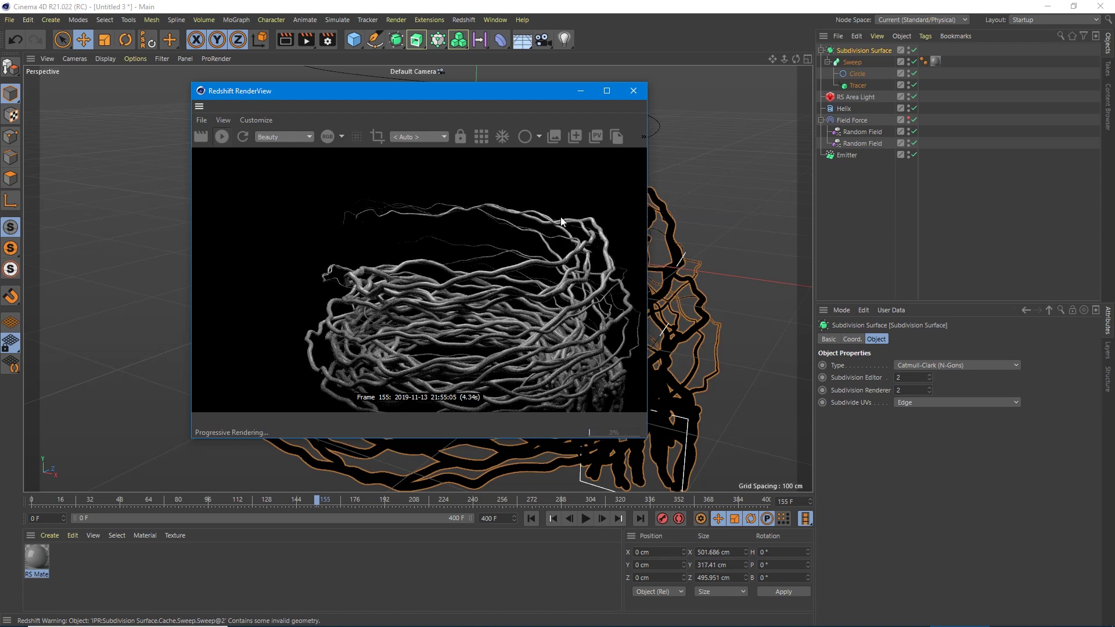
Close the RenderView, delete the Subdivision Surface with its children, and undo the deletion.
left_click(633, 97)
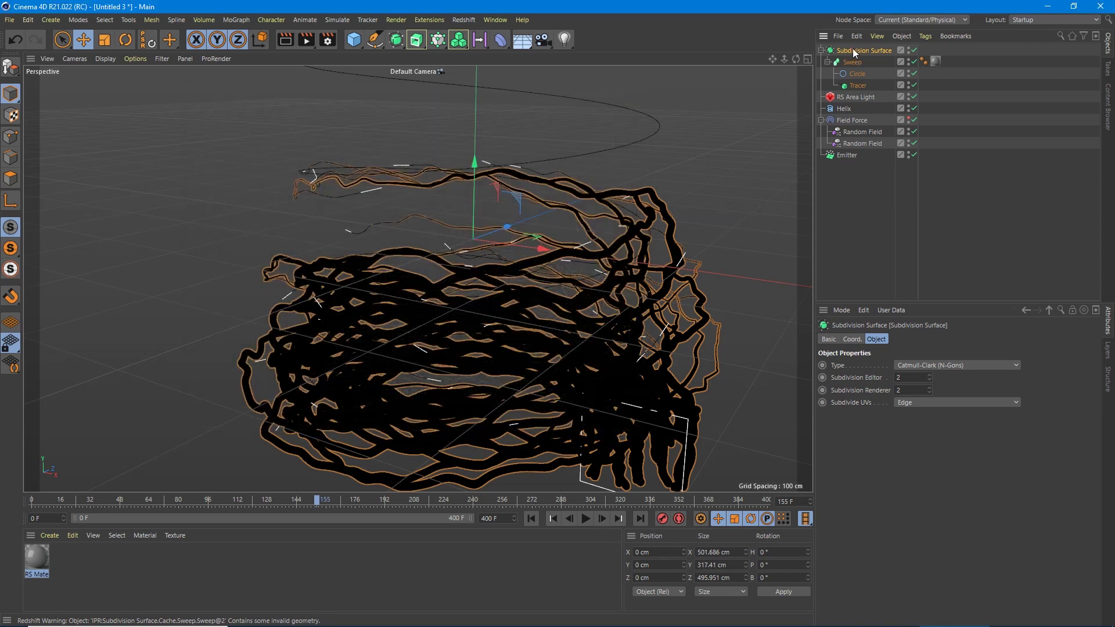
key("Delete")
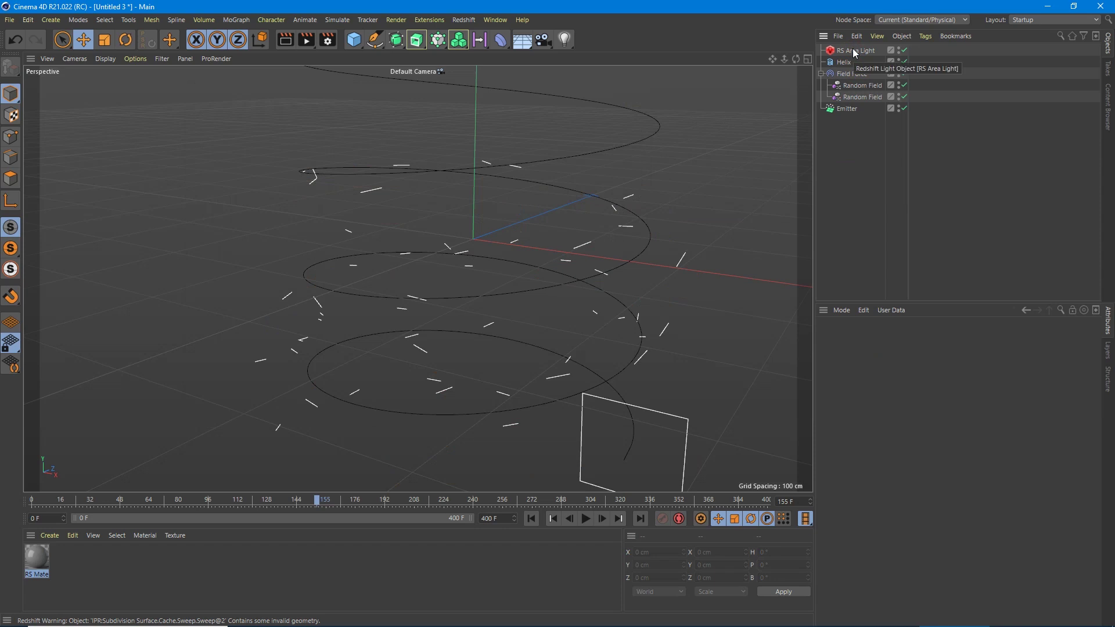
key("ctrl+z")
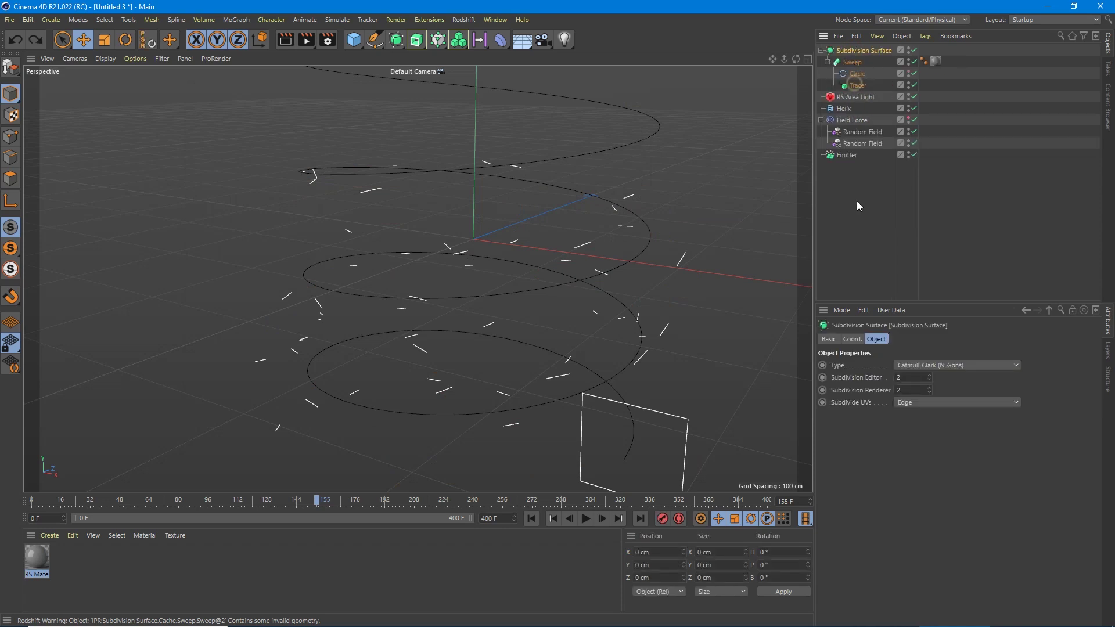
Undo the Subdivision Surface, Sweep and Circle setup back to the standalone Tracer with its Redshift tag, and return to frame 0.
left_click(858, 85)
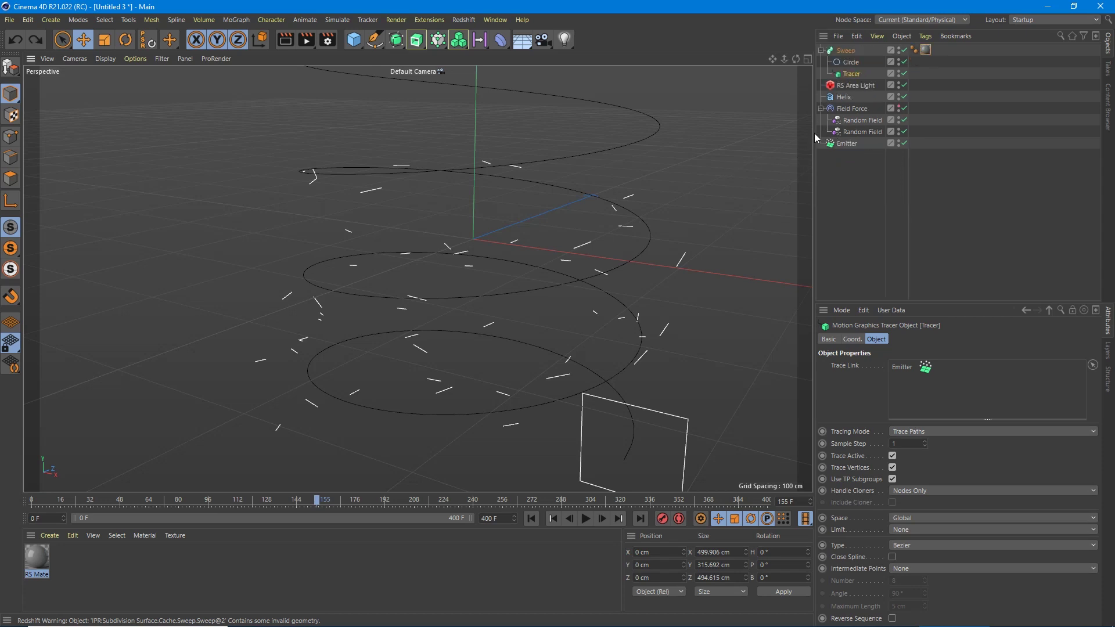
key("ctrl+z")
key("ctrl+z")
key("ctrl+z")
key("ctrl+z")
key("ctrl+z")
key("ctrl+z")
key("ctrl+z")
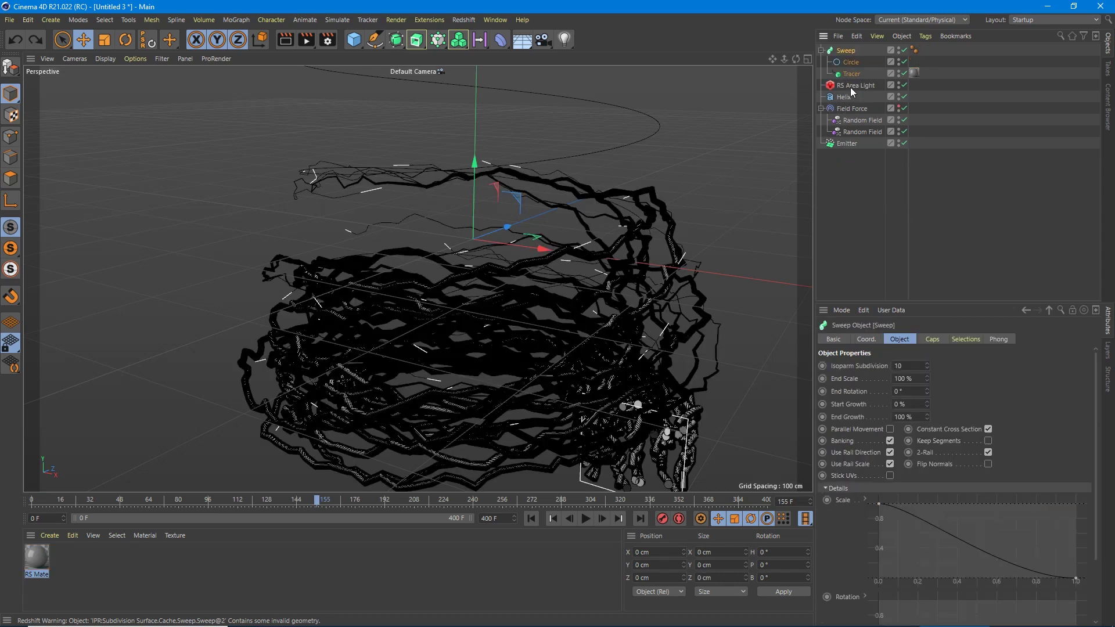
key("ctrl+z")
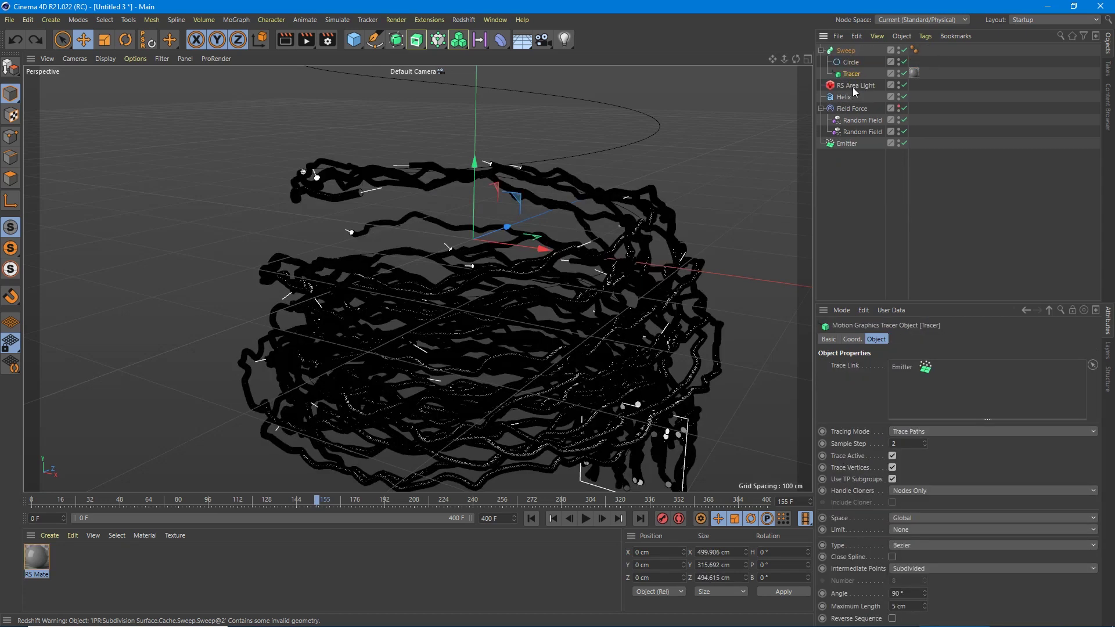
key("ctrl+z")
left_click(526, 520)
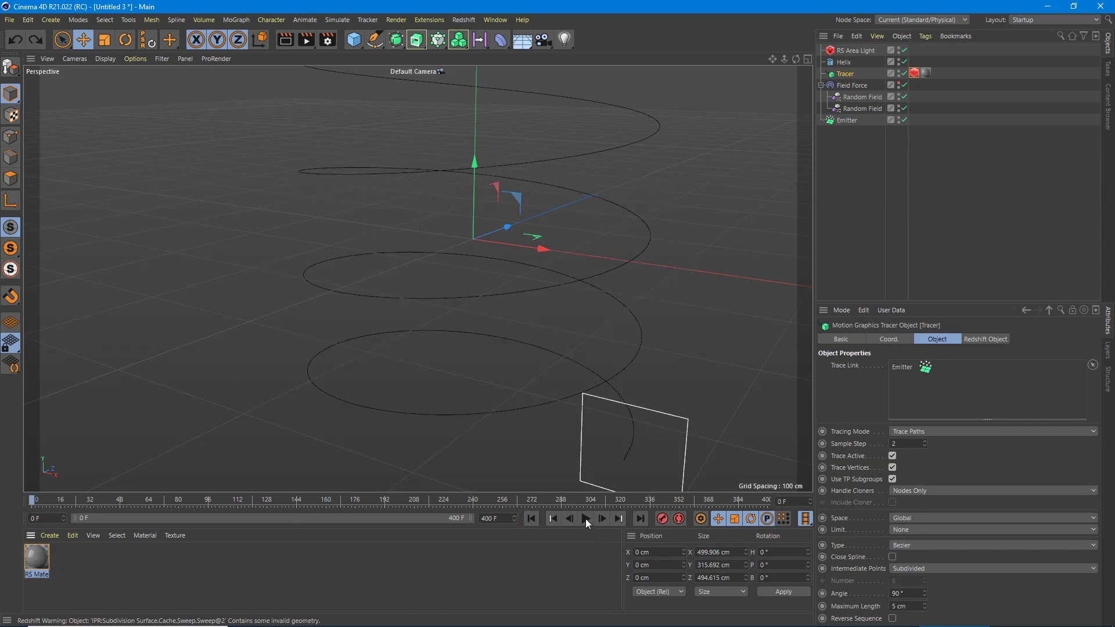
Load the Organ Tissue material preset and assign it to the Tracer in the Spline tutorial scene.
double_click(42, 557)
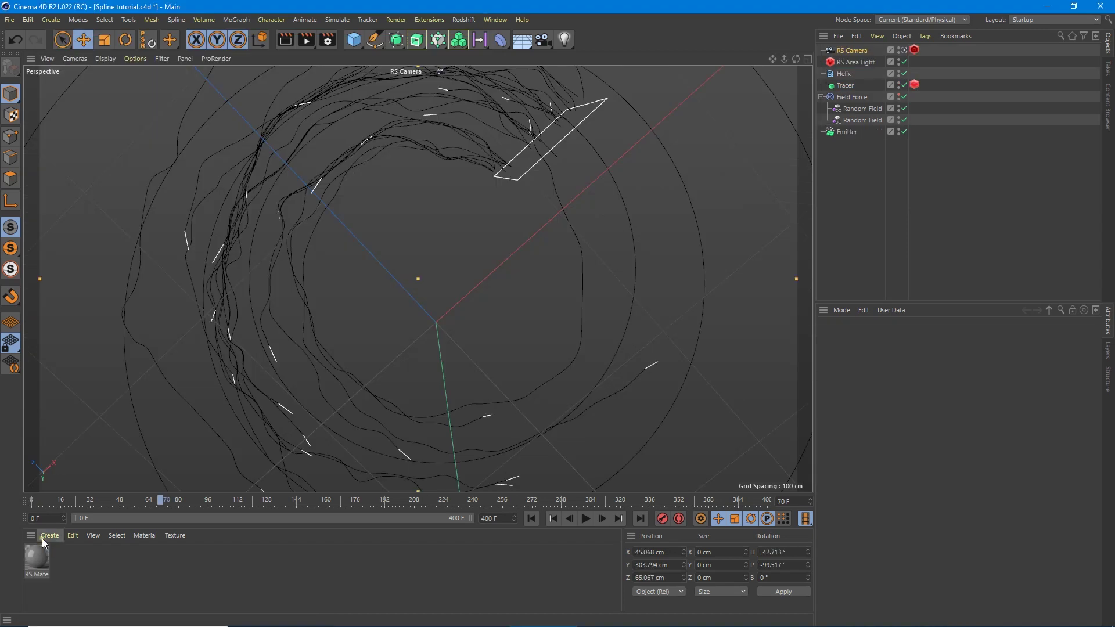
left_click(44, 537)
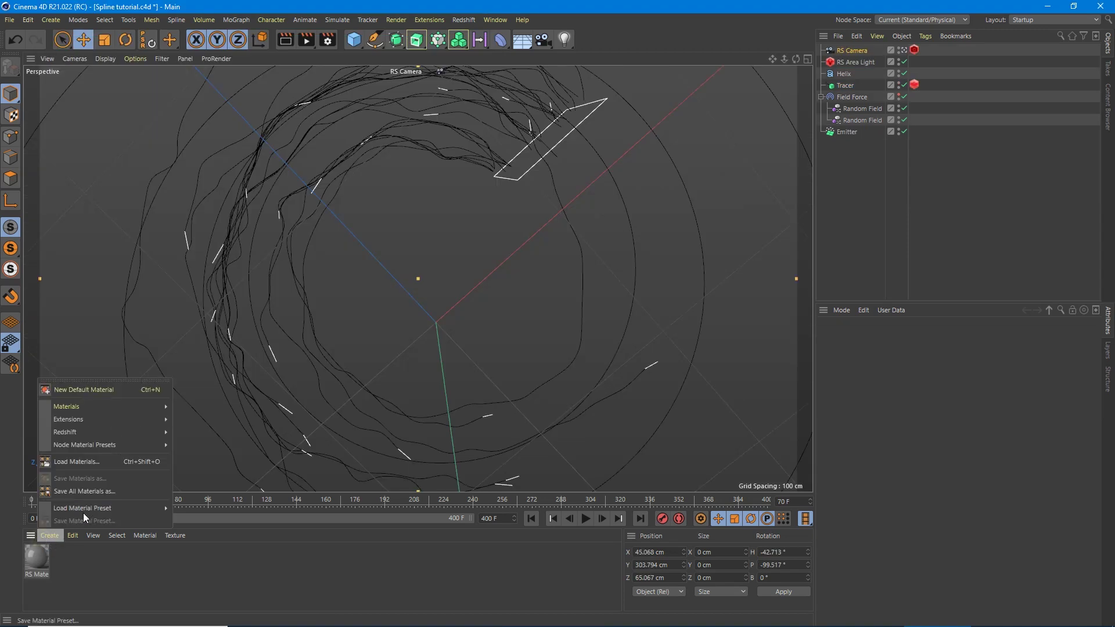
mouse_move(89, 507)
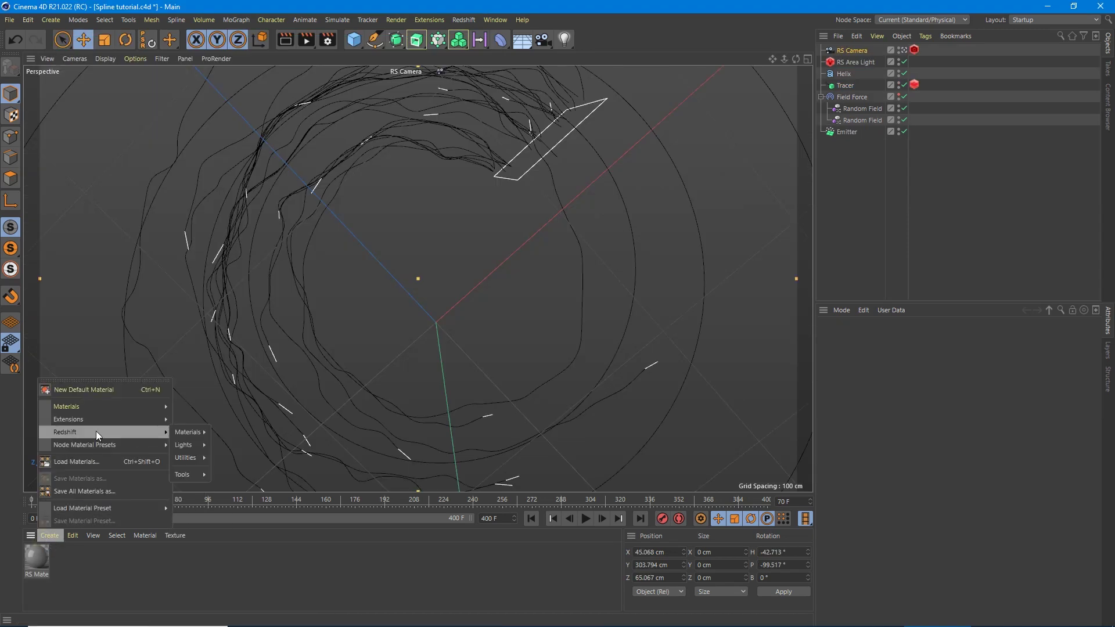
mouse_move(114, 536)
mouse_move(51, 535)
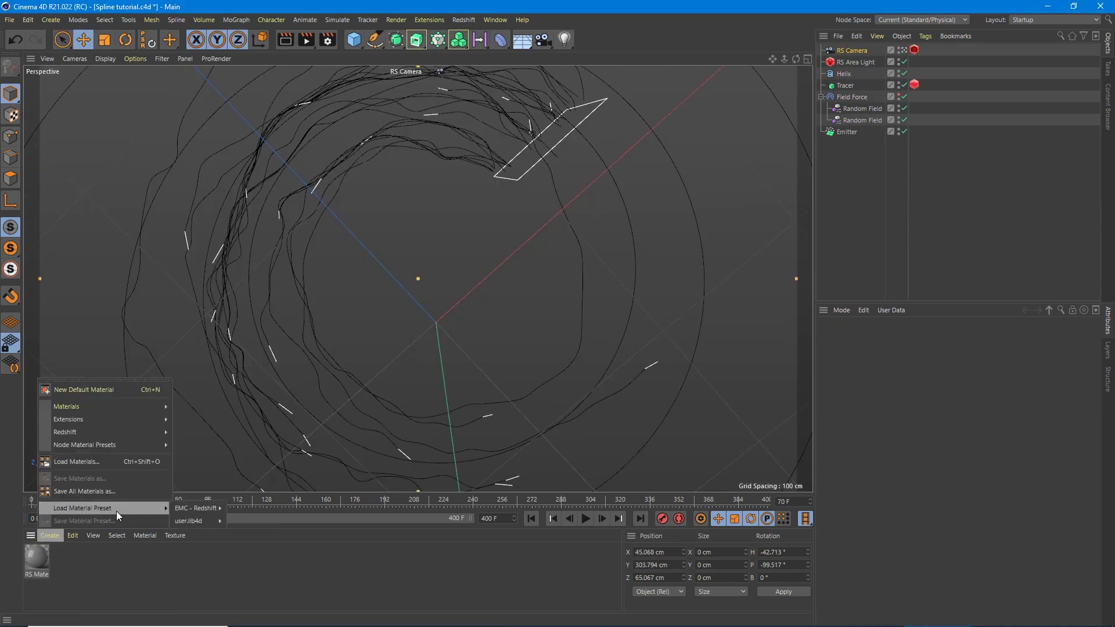
mouse_move(200, 521)
mouse_move(241, 520)
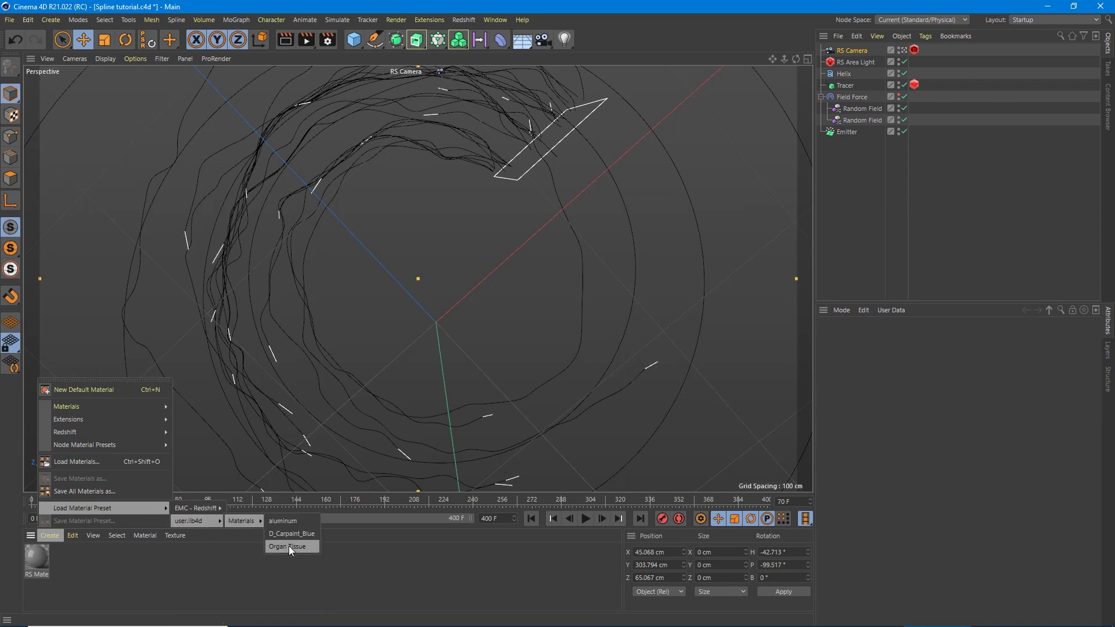
left_click(288, 546)
left_click_drag(40, 554, 847, 86)
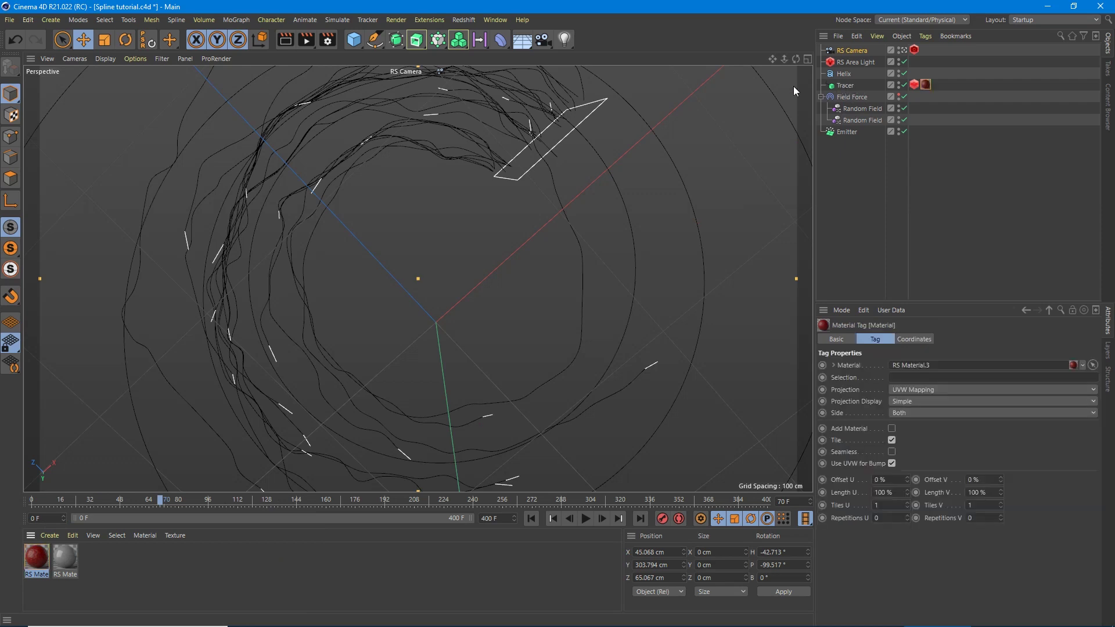
Render the strands through the RS Camera in the Redshift RenderView and move its window clear of the object list.
left_click(463, 19)
left_click(468, 106)
left_click(500, 145)
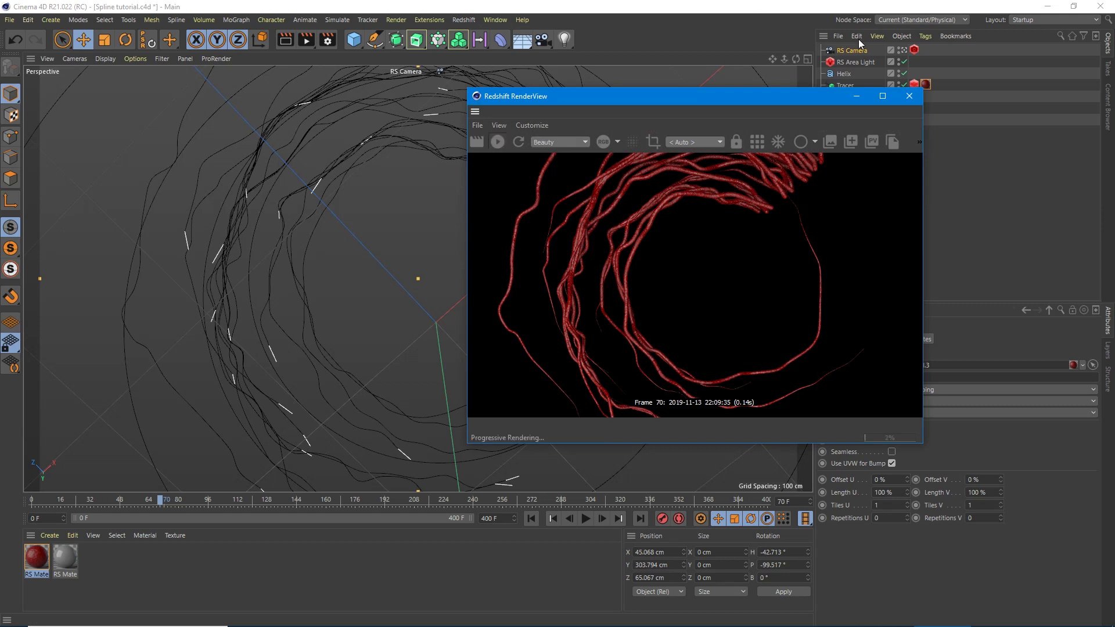
left_click_drag(795, 99, 465, 102)
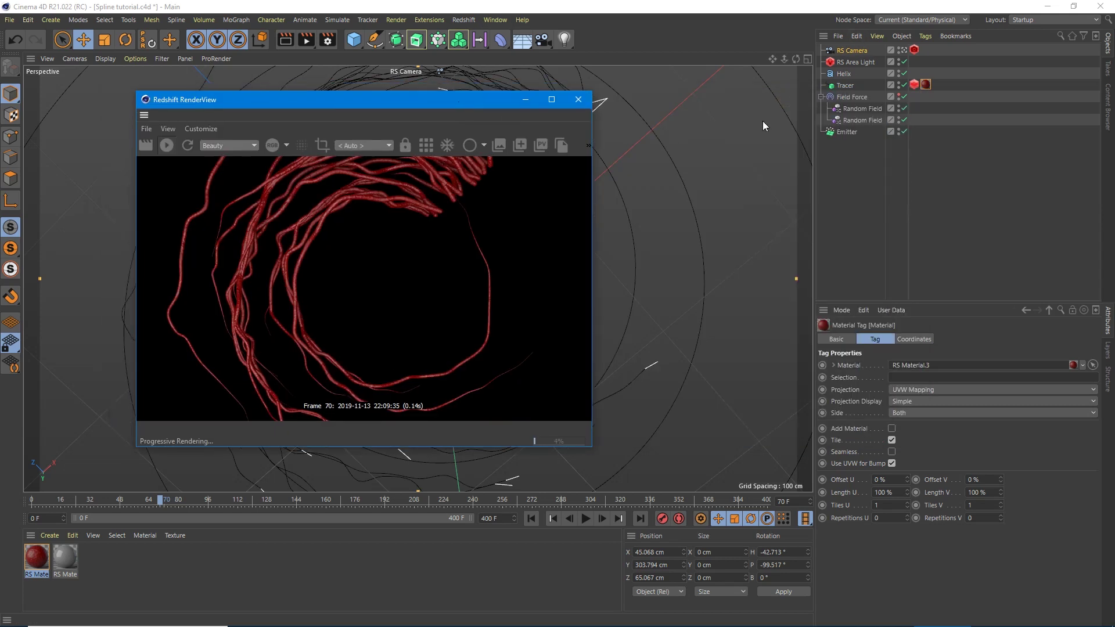
Set the RS Area Light's intensity multiplier to 2 and close the RenderView.
left_click(863, 61)
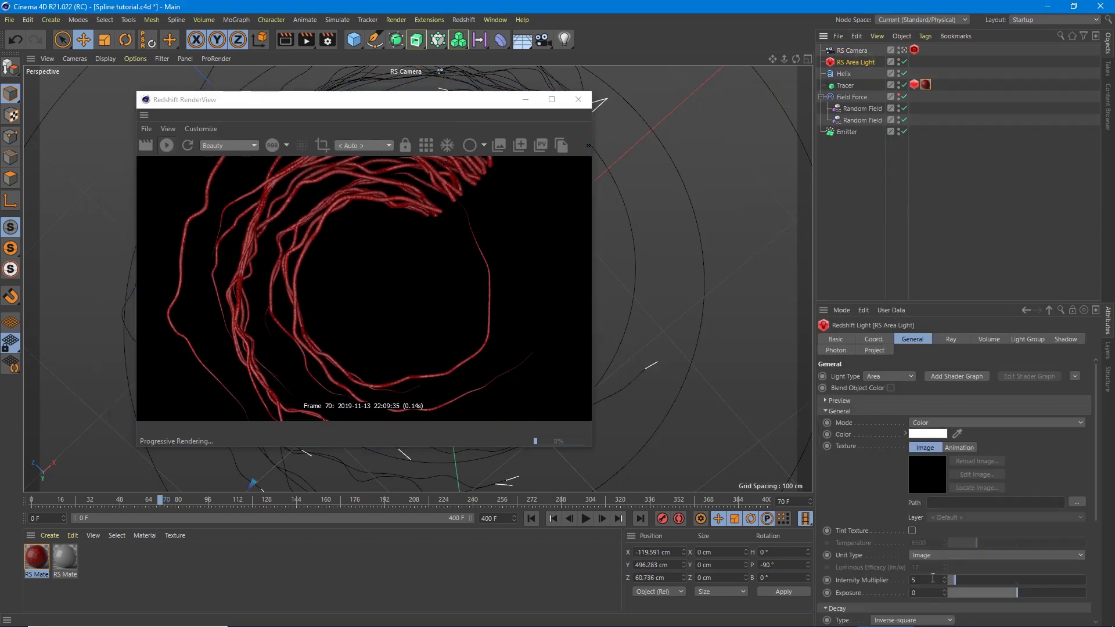
left_click_drag(928, 581, 818, 580)
type("2")
key("Return")
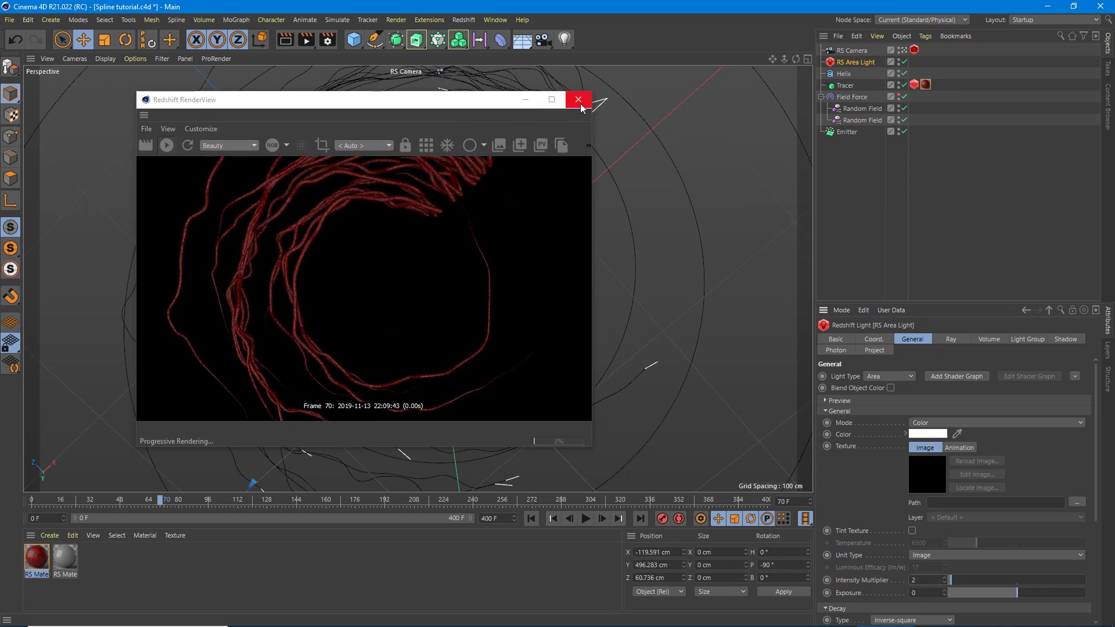
left_click(578, 100)
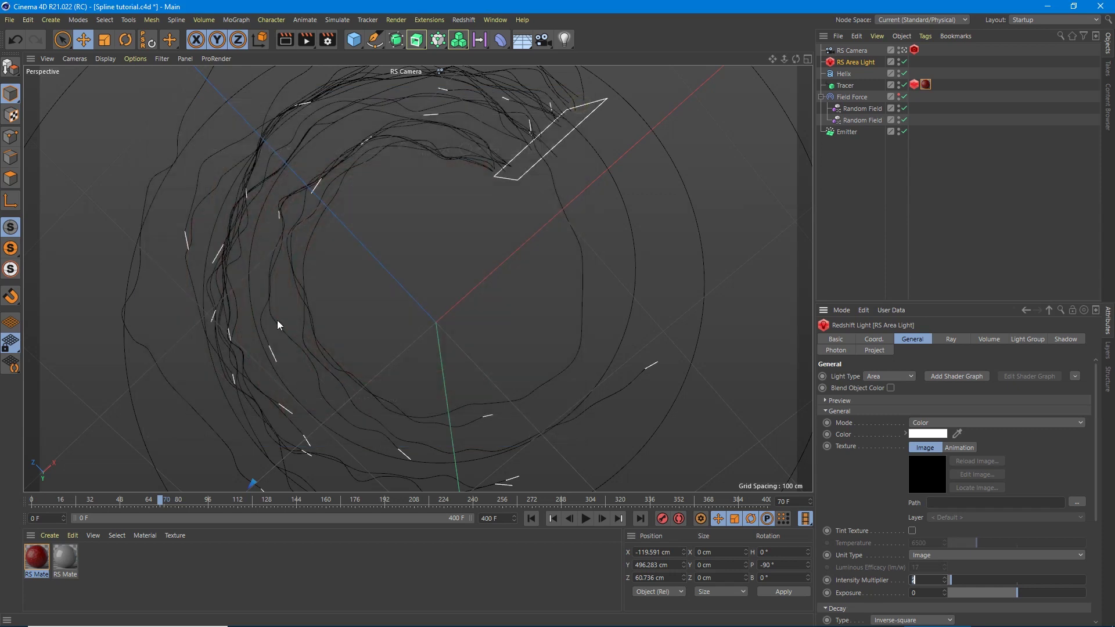
Render a close-up of the strands in the Redshift RenderView to inspect the tissue material, and close the RenderView.
scroll(263, 255, "up", 6)
left_click_drag(236, 293, 552, 289, "alt")
left_click(464, 19)
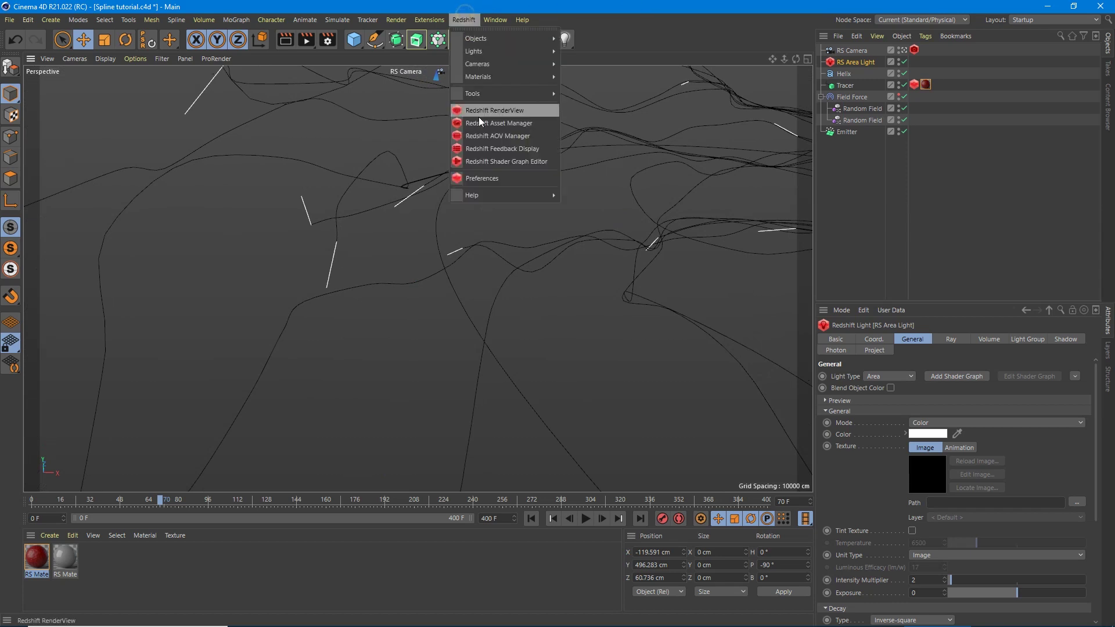
left_click(479, 122)
left_click(482, 17)
left_click(482, 21)
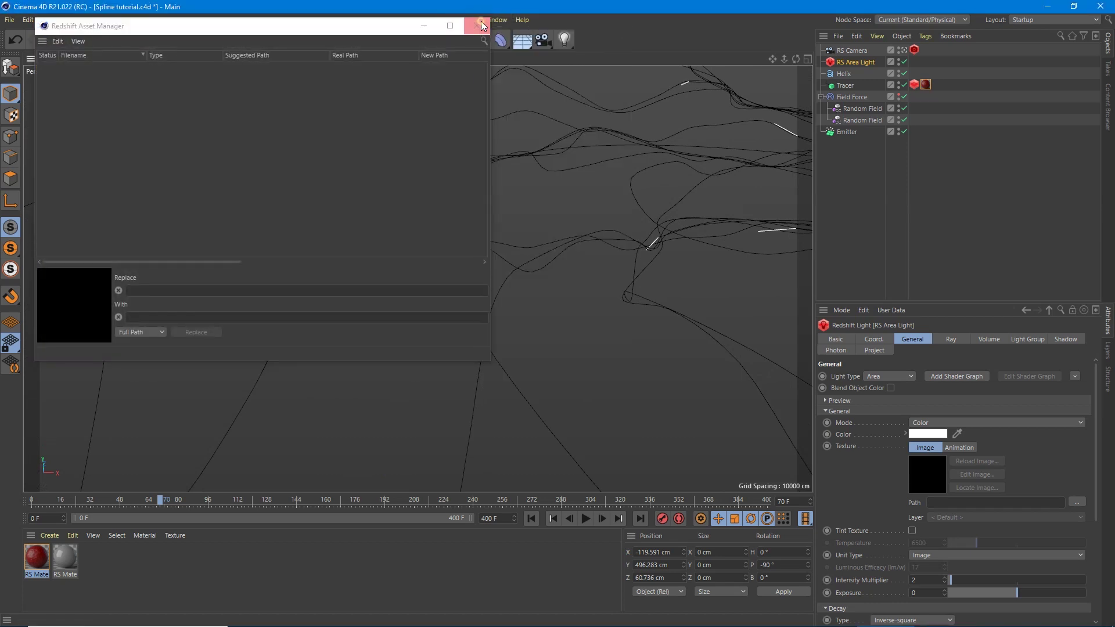
left_click(470, 22)
left_click(470, 21)
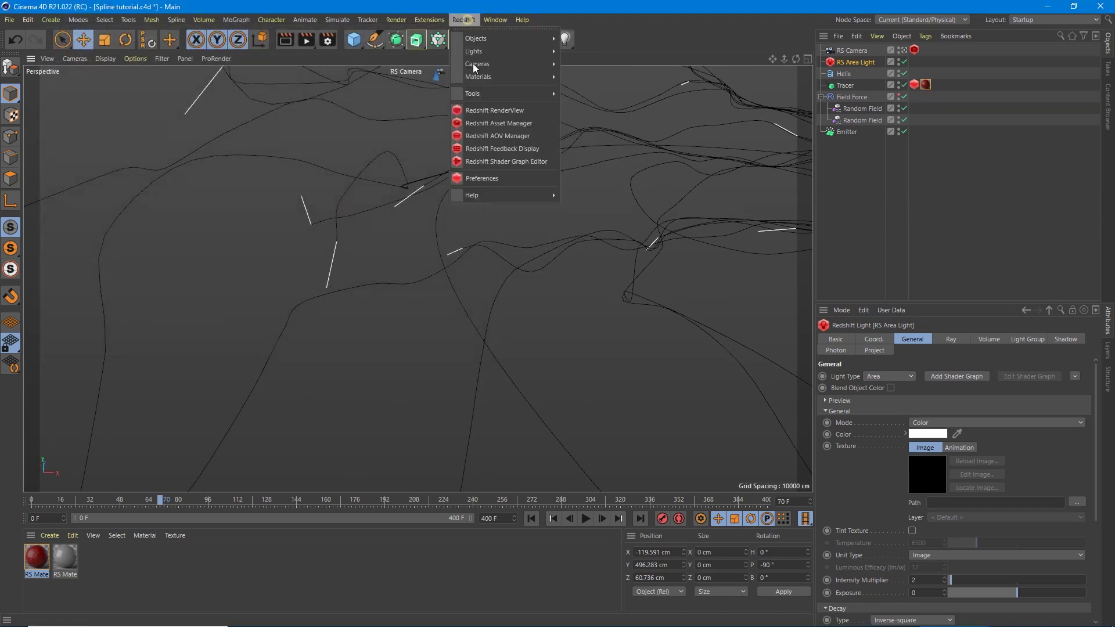
left_click(490, 110)
left_click(518, 146)
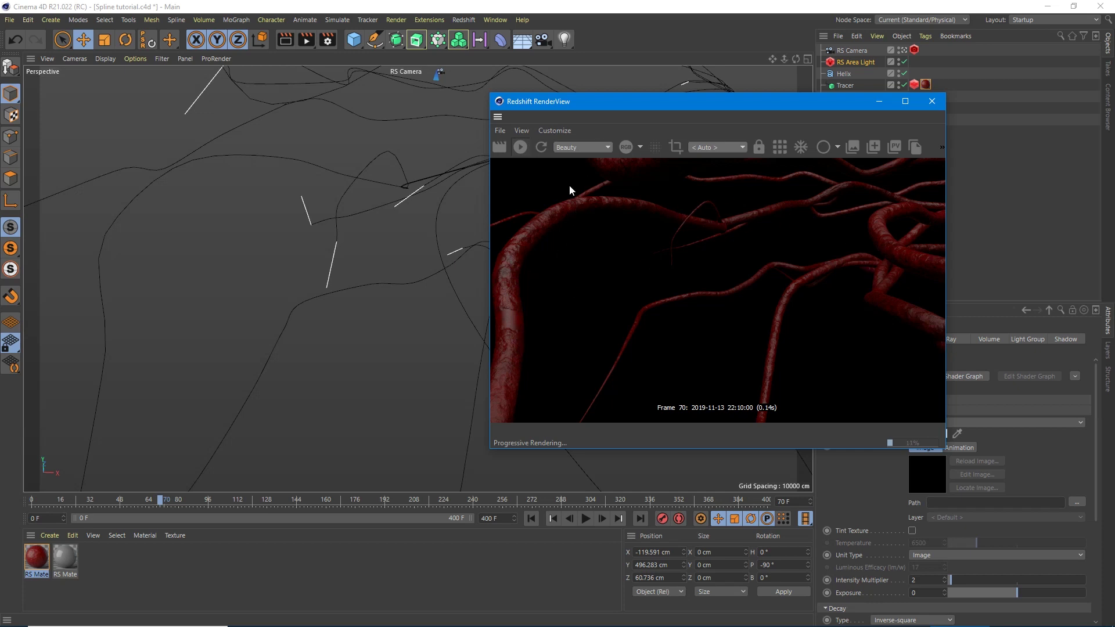
left_click(932, 101)
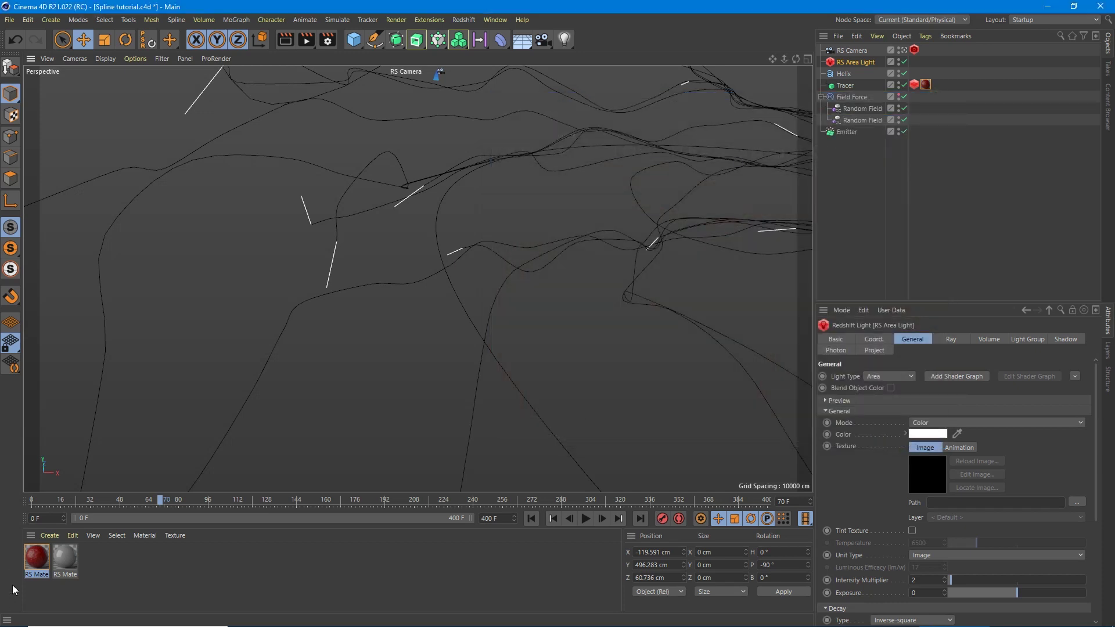
Open the red material's shader graph, enlarge its window and rearrange the Output, RS Material and noise nodes in connection order.
double_click(36, 556)
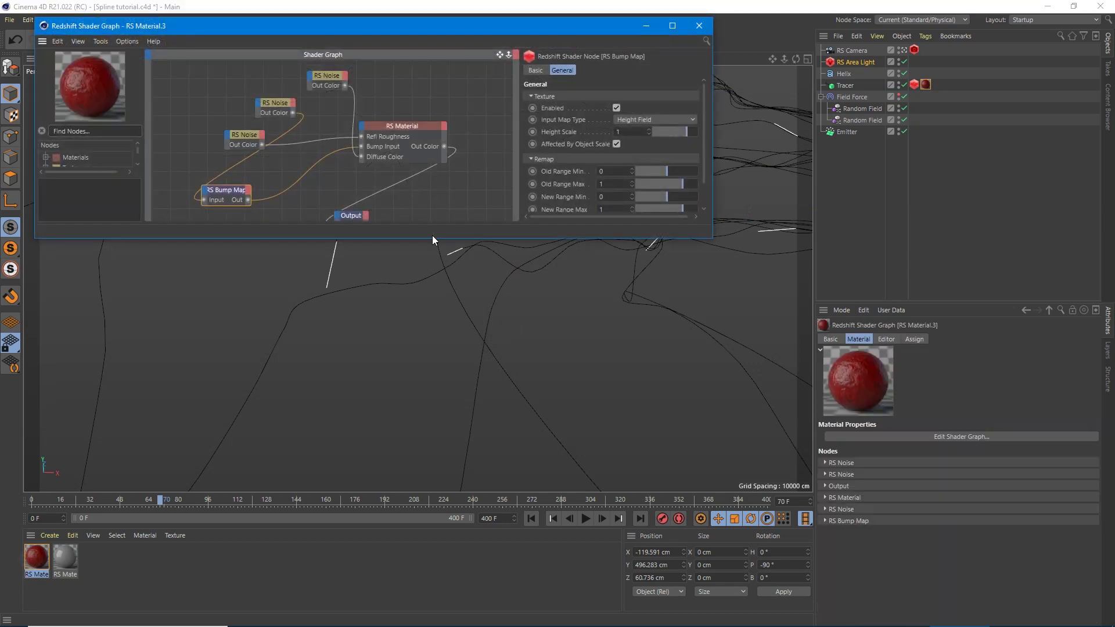
left_click_drag(430, 238, 462, 432)
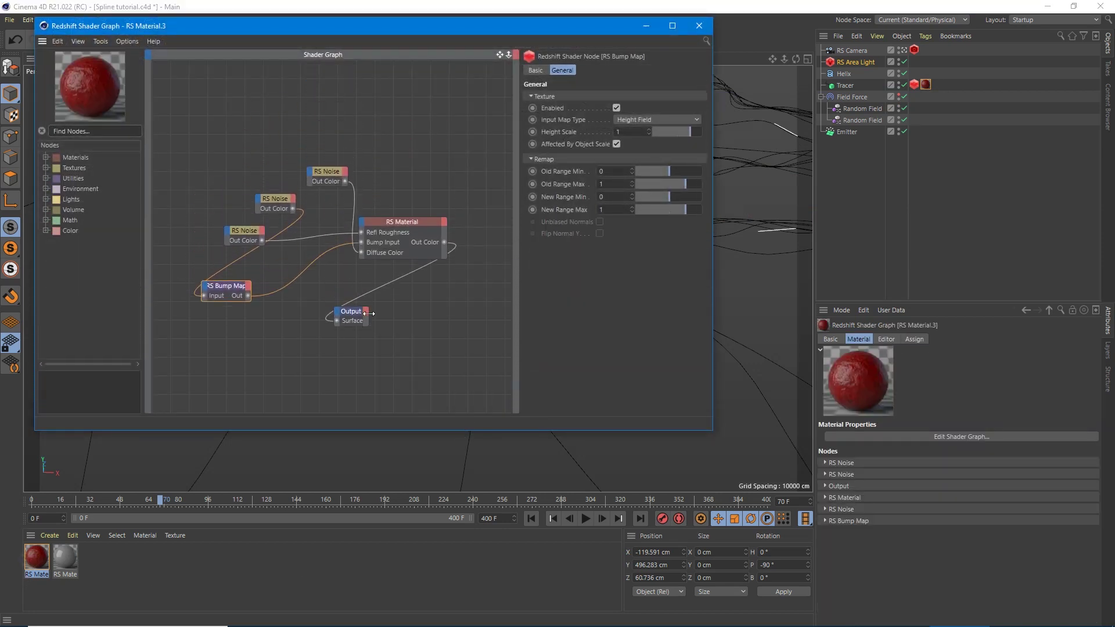
left_click_drag(351, 312, 488, 248)
left_click_drag(390, 221, 410, 211)
left_click_drag(328, 172, 253, 342)
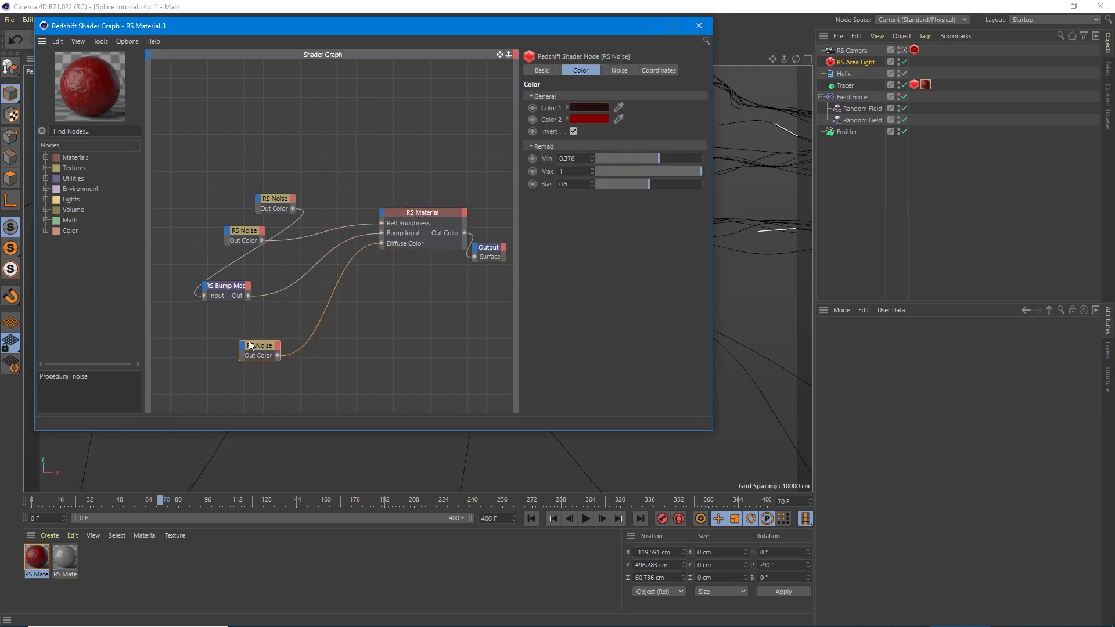
left_click_drag(273, 201, 169, 268)
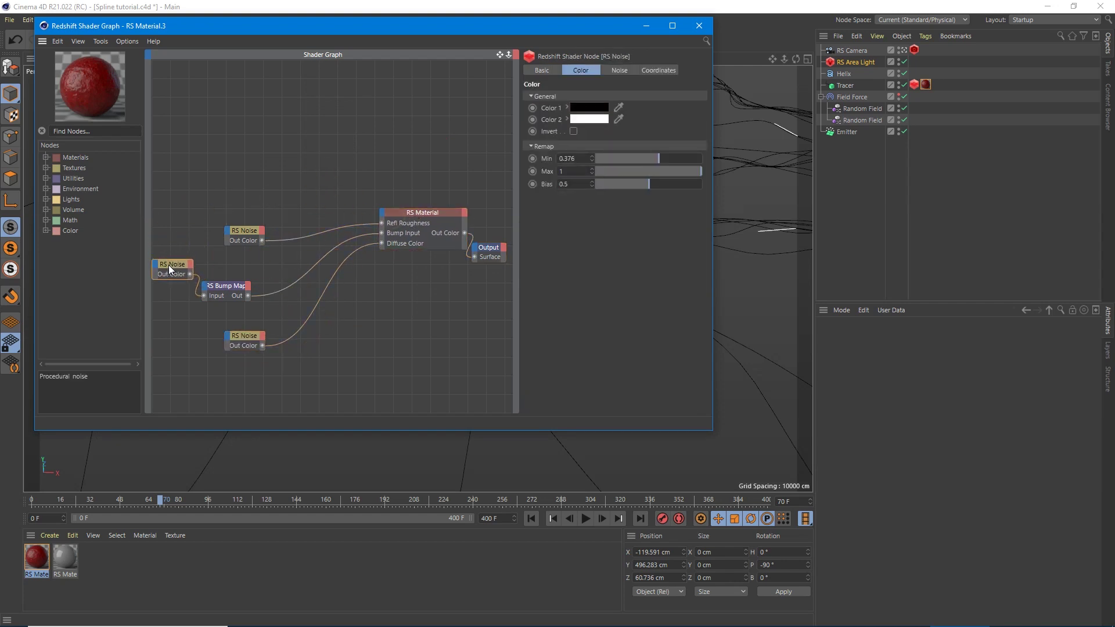
middle_click_drag(429, 278, 402, 239)
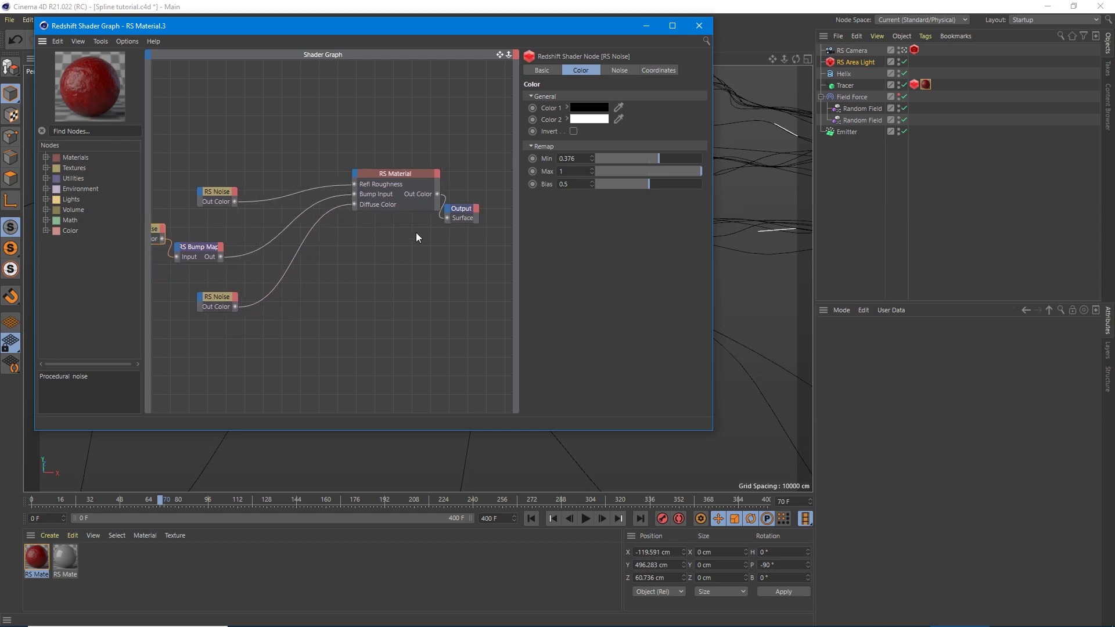
Examine the RS Material's base properties and the Color, Noise and Coordinates settings of the roughness noise.
left_click(408, 180)
middle_click_drag(323, 231, 389, 283)
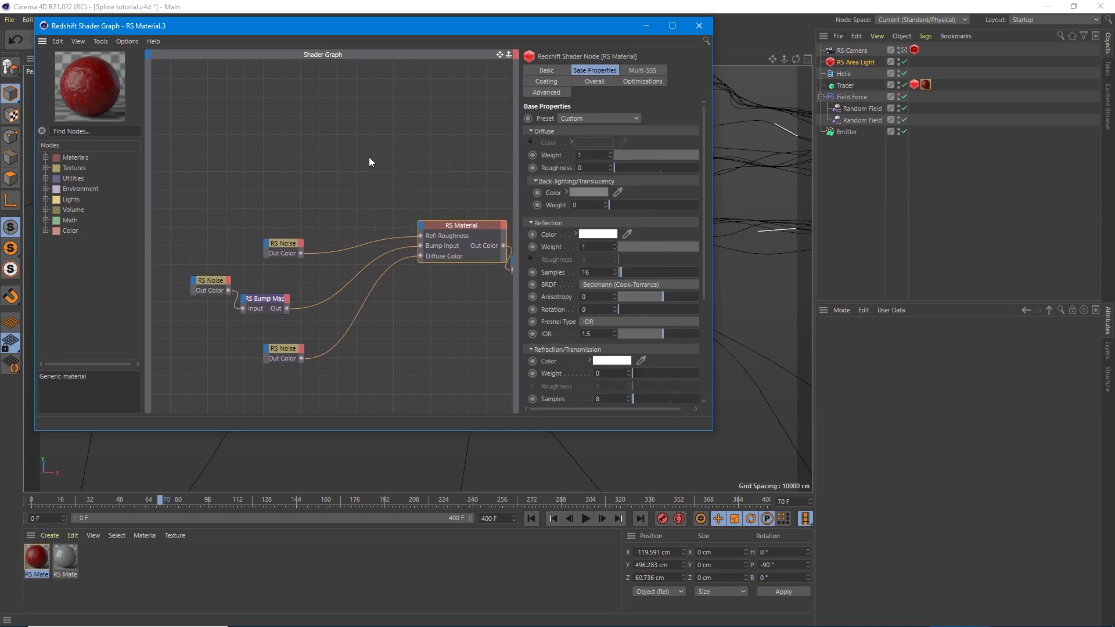
left_click(284, 243)
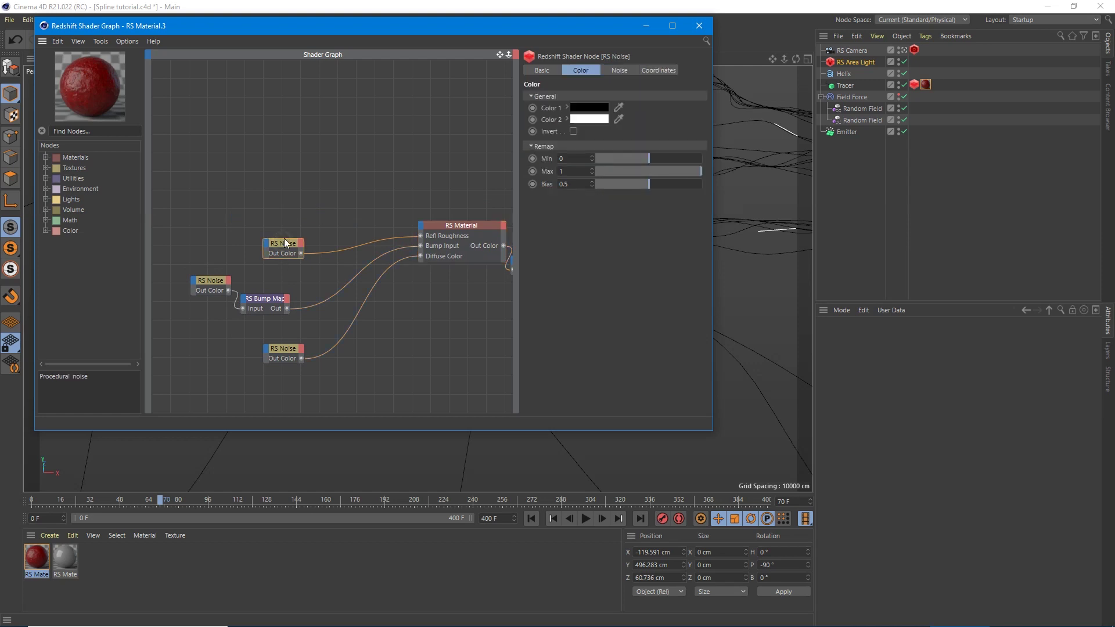
left_click(613, 72)
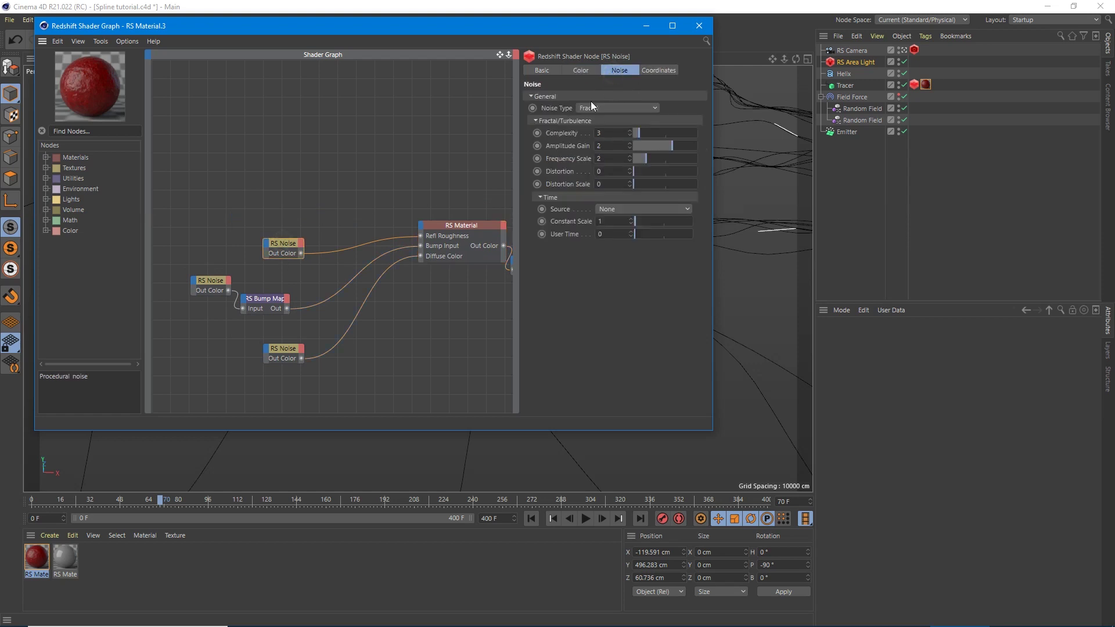
left_click(654, 69)
left_click(634, 69)
left_click(587, 68)
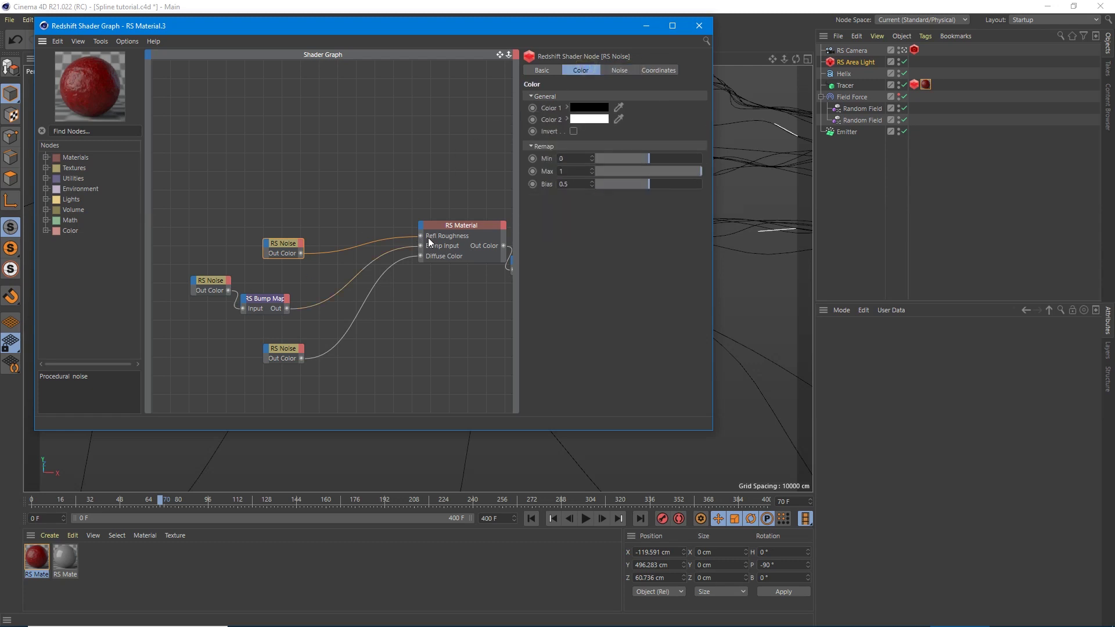
Delete the roughness noise's connection, reconnect its Out Color to the RS Material's Refl Roughness, and move the noise node below the material.
left_click(385, 235)
left_click_drag(336, 249, 343, 216)
left_click(357, 244)
key("Delete")
left_click_drag(301, 253, 420, 227)
mouse_move(437, 259)
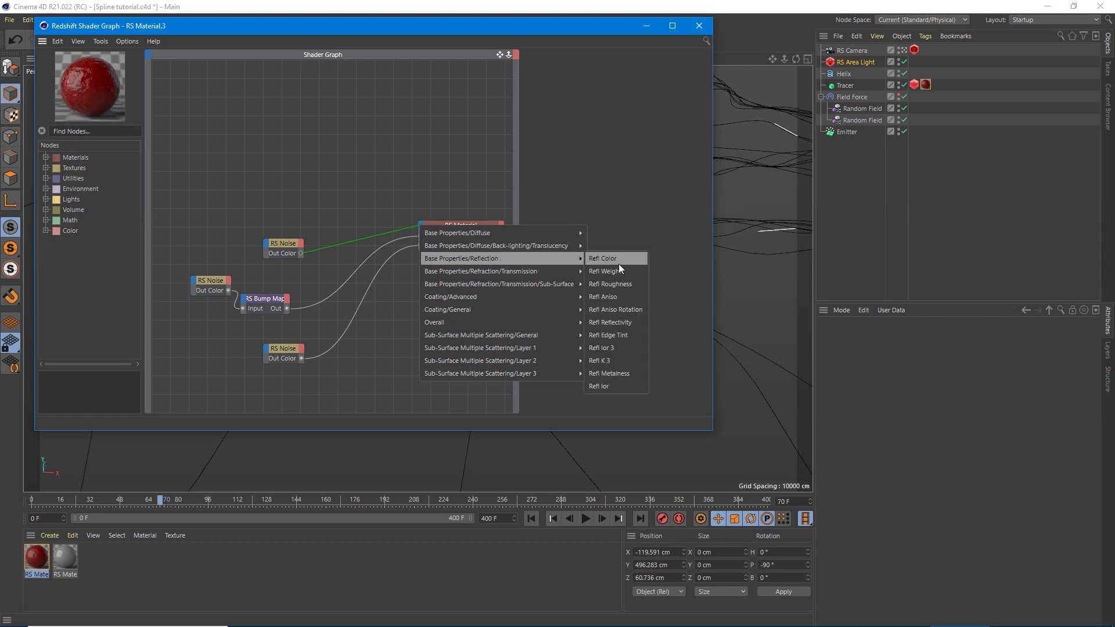
left_click(615, 282)
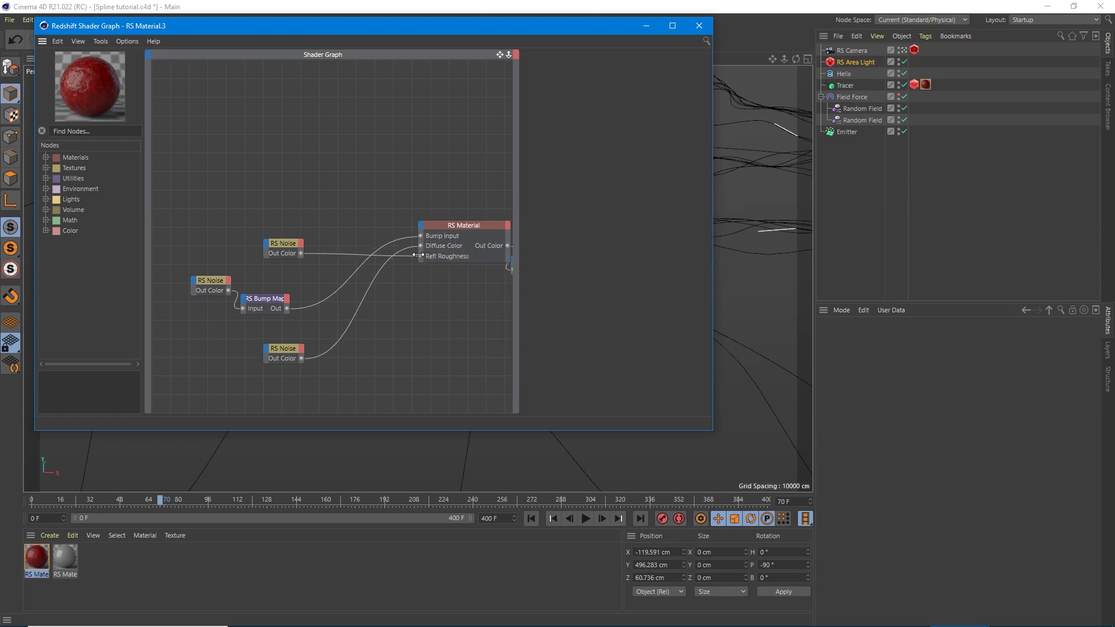
left_click_drag(282, 244, 397, 354)
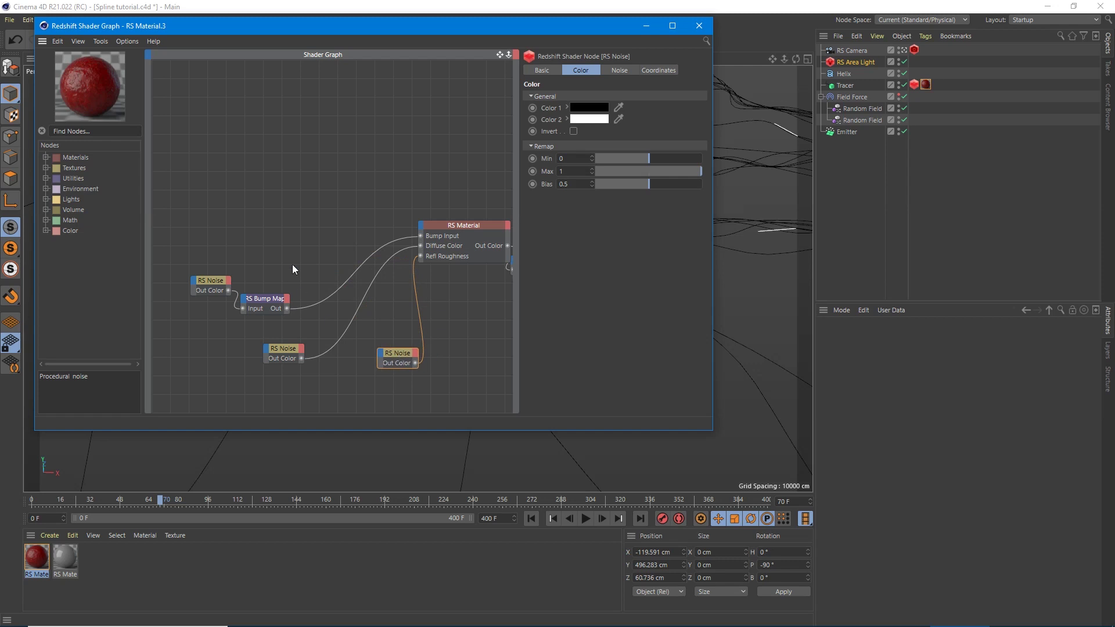
Examine the bump noise's Noise and Coordinates settings, the RS Bump Map with the Utilities nodes, and the diffuse color noise's settings.
left_click_drag(210, 284, 196, 284)
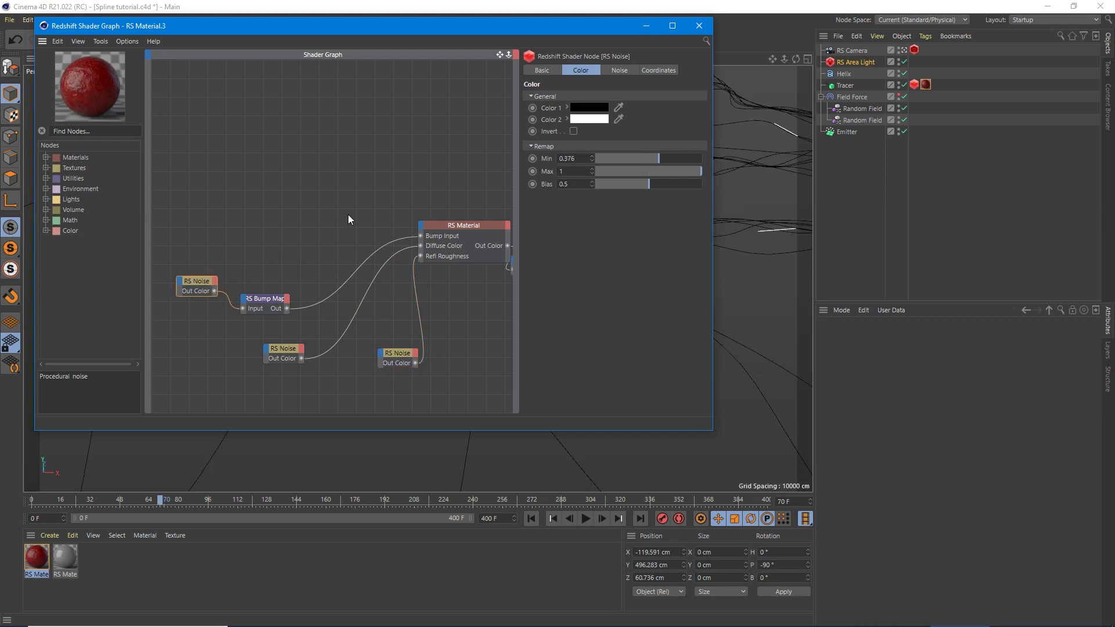
left_click(621, 70)
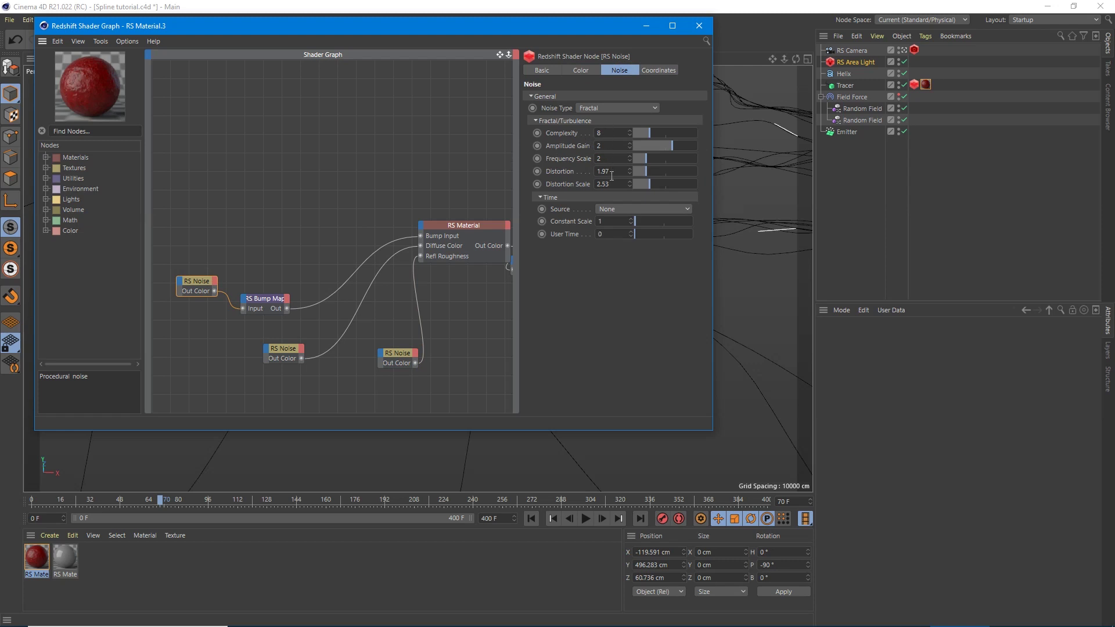
left_click(661, 70)
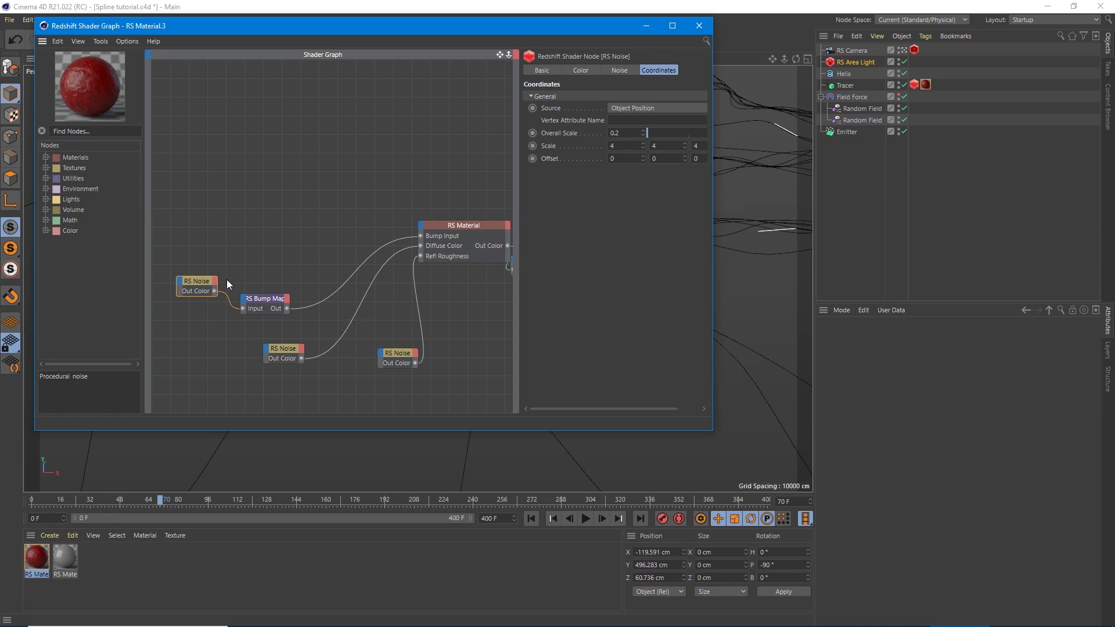
left_click(268, 301)
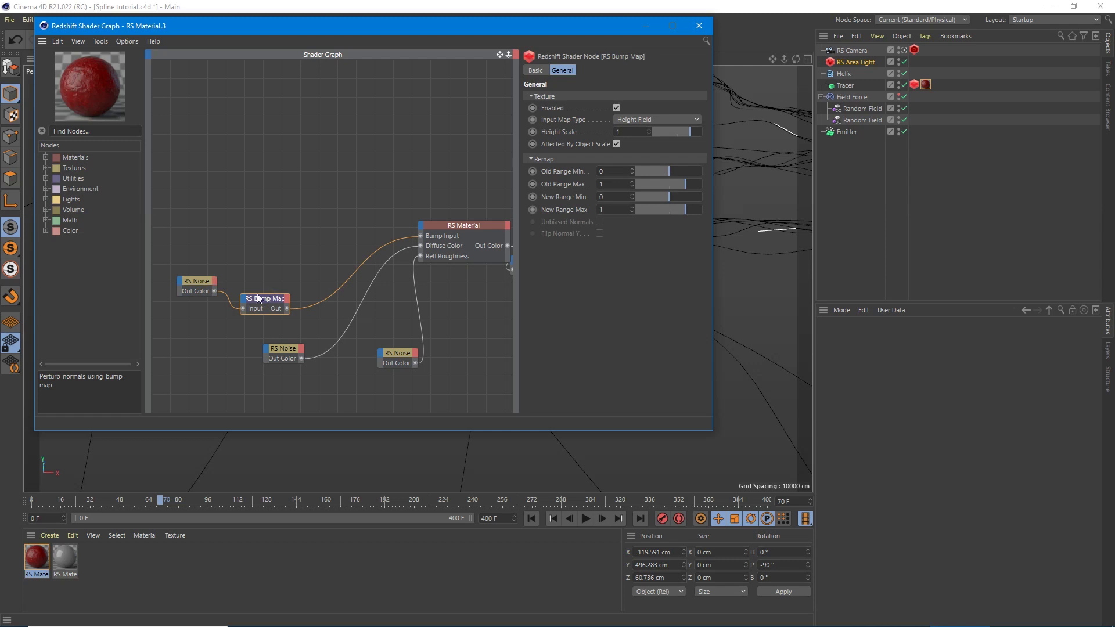
left_click(46, 179)
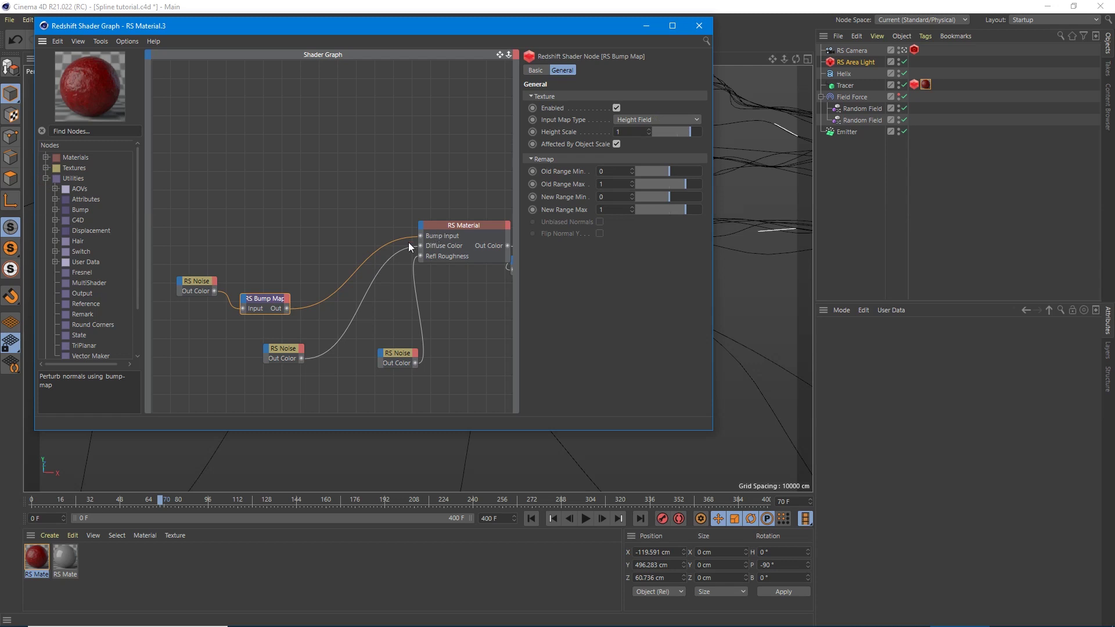
left_click(278, 351)
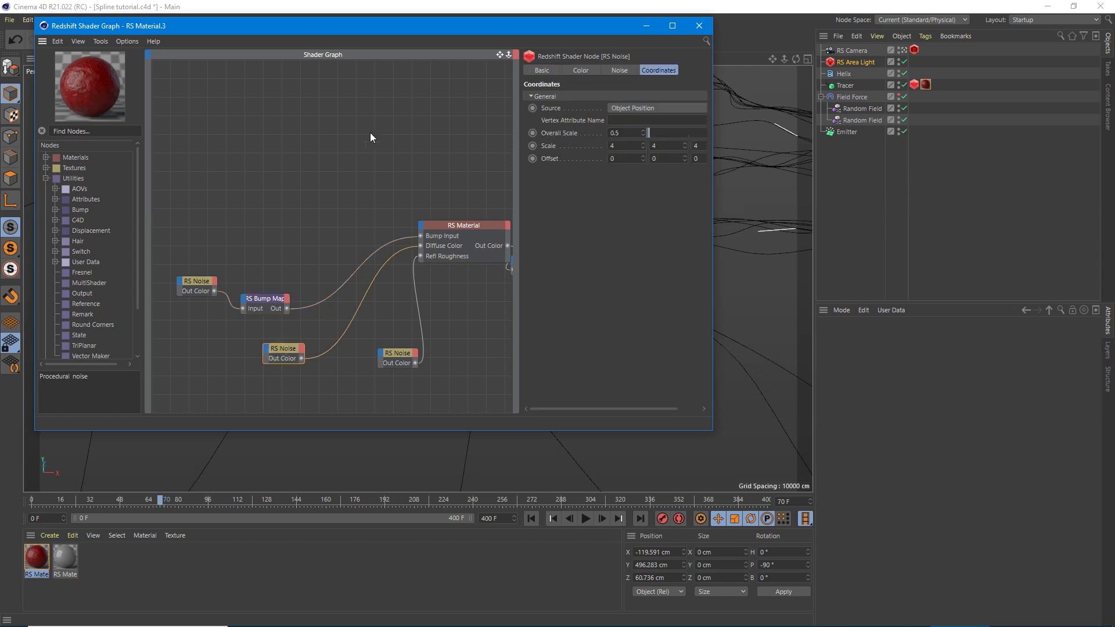
key("Return")
left_click(620, 71)
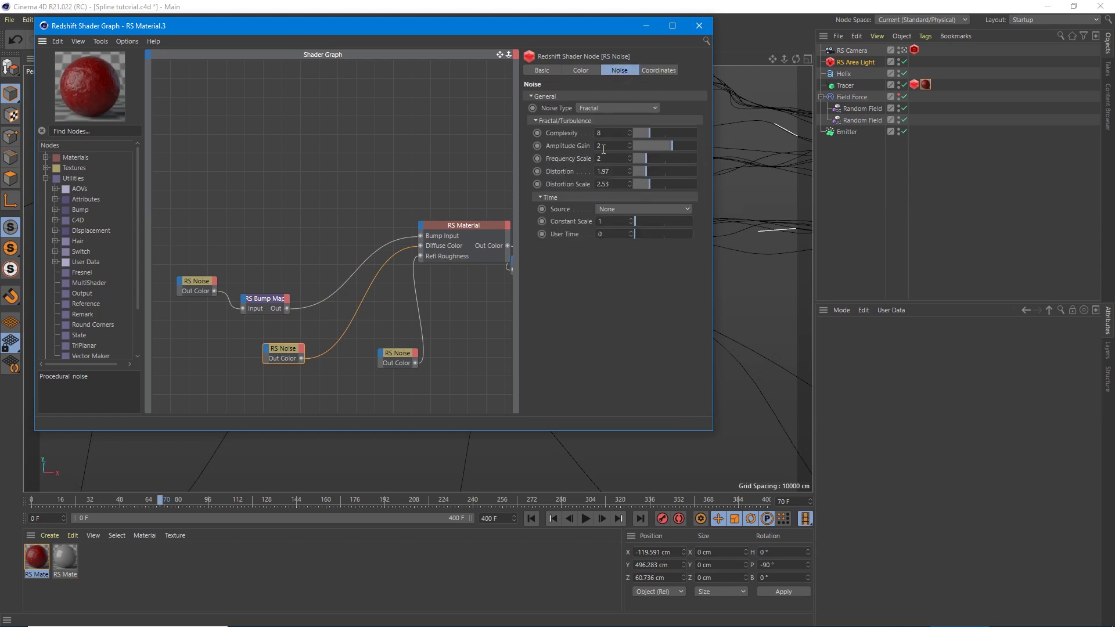
Set the diffuse color noise's remap Min to 0.36 and close the shader graph.
left_click(578, 71)
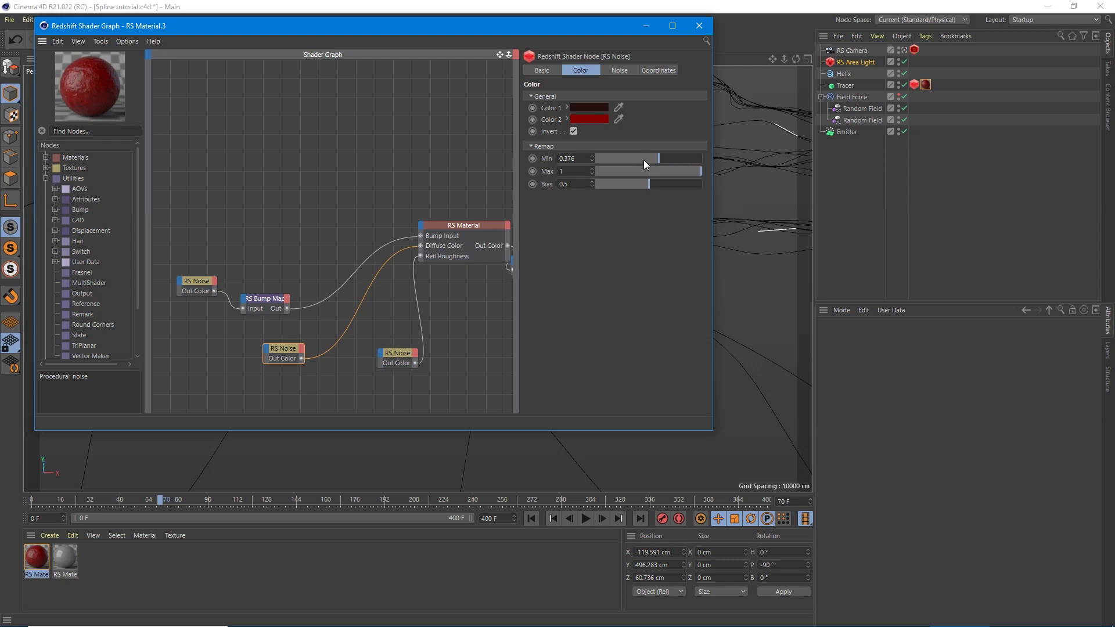
left_click_drag(648, 158, 658, 162)
left_click(699, 27)
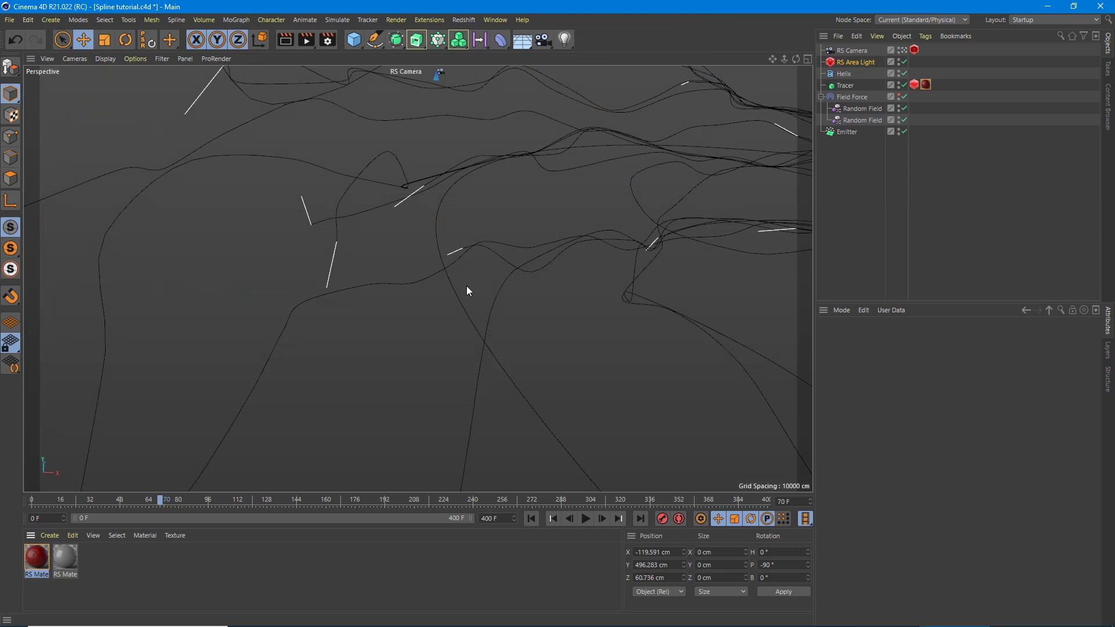
Set the Helix's Start Radius to 37.4 cm.
scroll(468, 290, "down", 10)
left_click_drag(639, 255, 358, 372, "alt")
scroll(358, 373, "up", 5)
scroll(358, 374, "down", 9)
left_click_drag(366, 301, 403, 291, "alt")
left_click(844, 74)
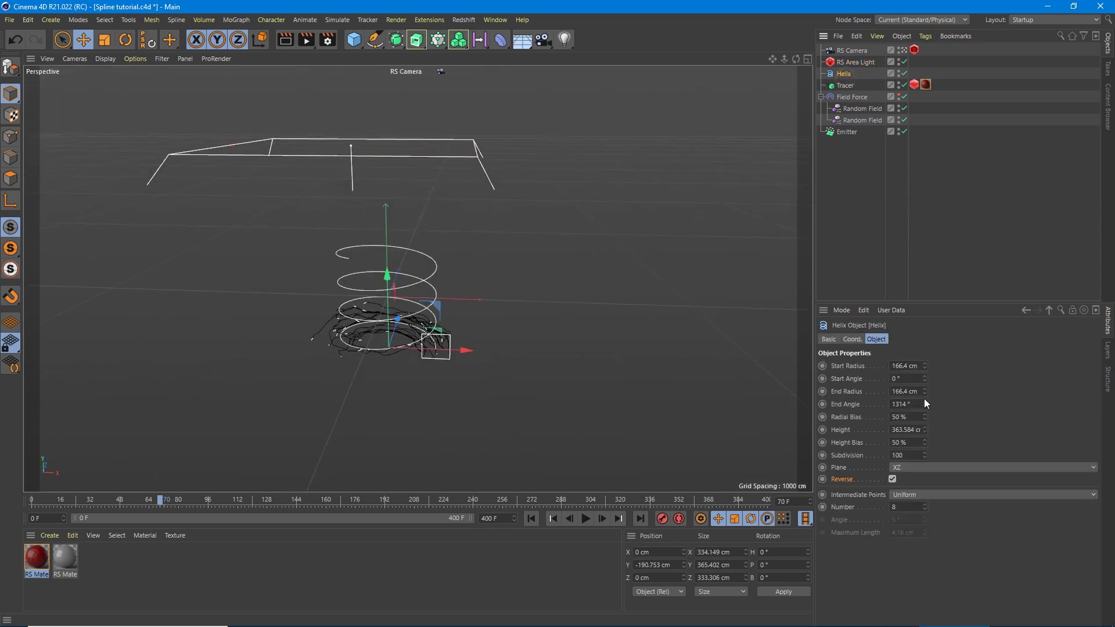
left_click_drag(925, 363, 862, 373)
Play the particle simulation from the first frame, rewind it, and undo the Helix's Start Radius change.
left_click(531, 518)
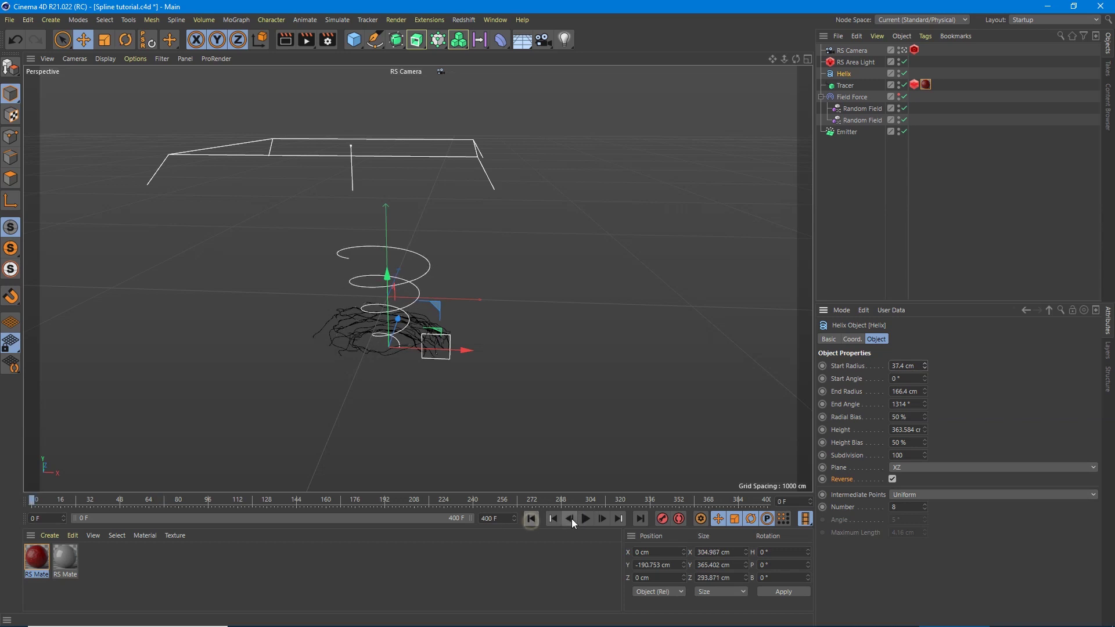
left_click(584, 518)
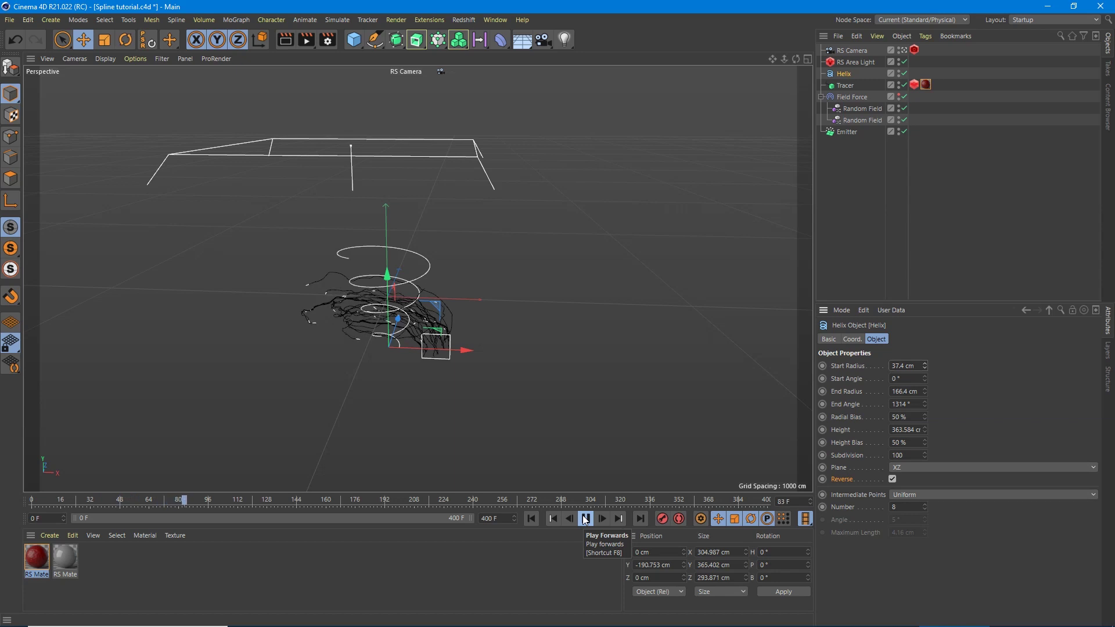
left_click(585, 519)
left_click(529, 519)
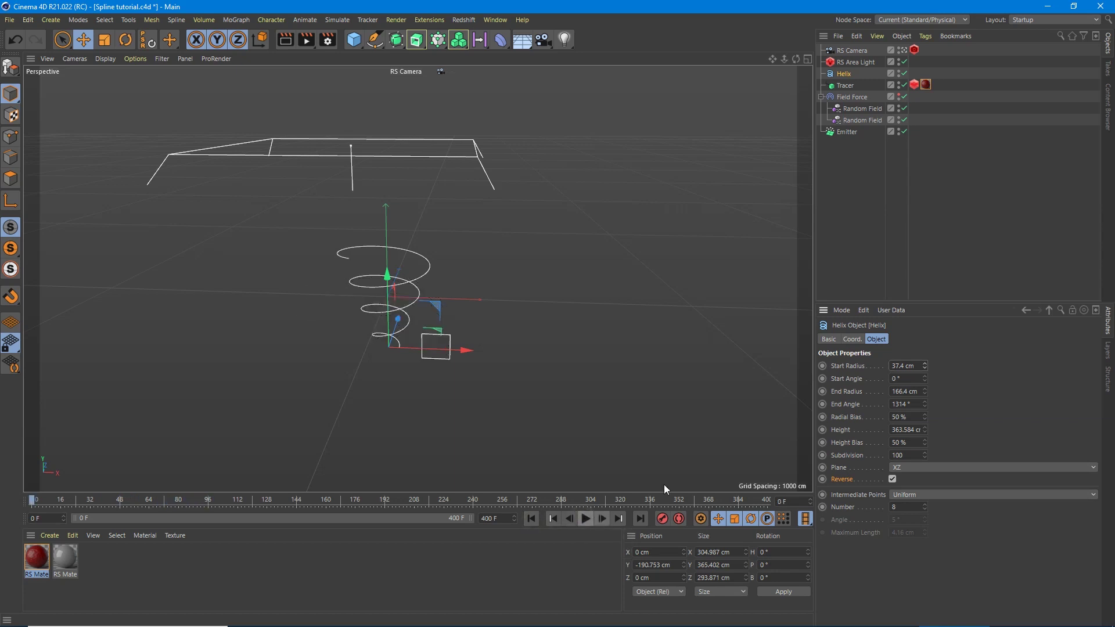
key("ctrl+z")
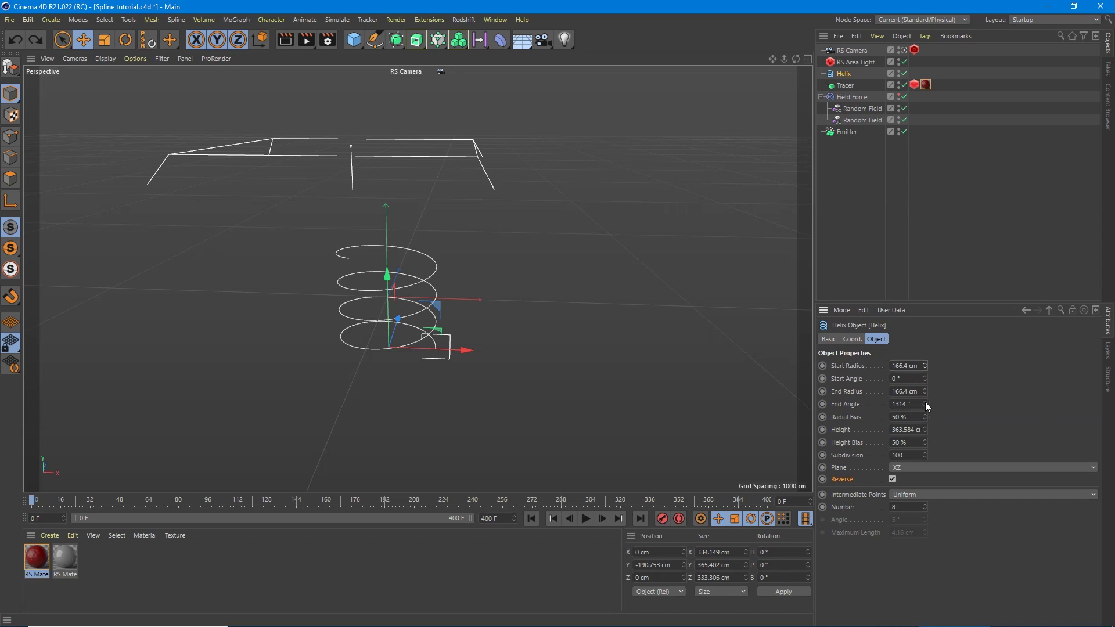
Set the Helix's End Radius to 36.4 cm and play the simulation until frame 213.
left_click_drag(925, 393, 605, 509)
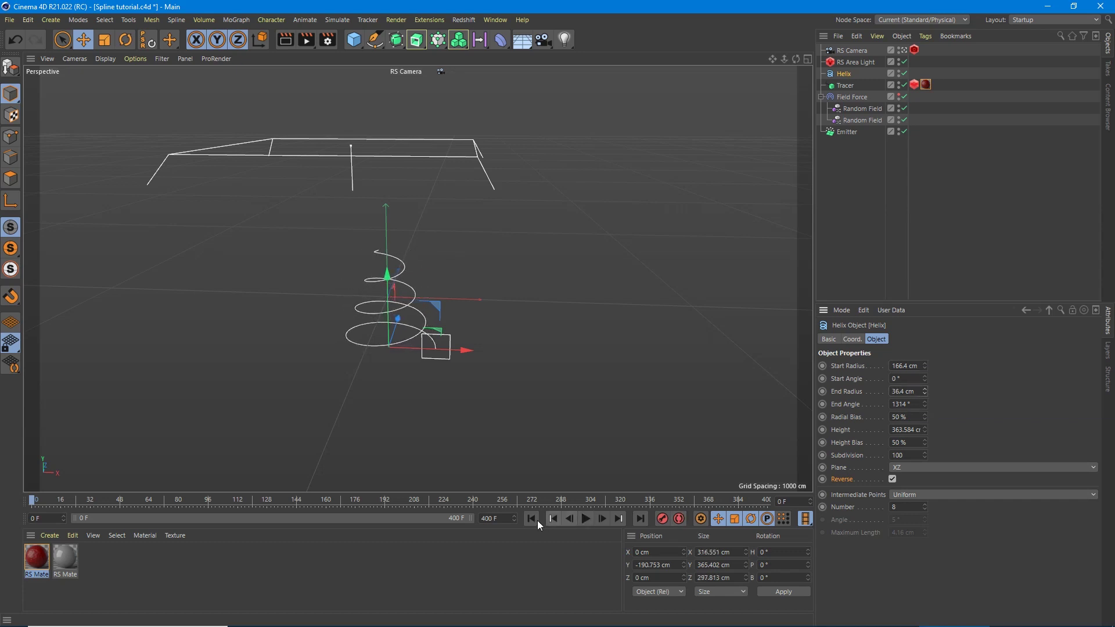
left_click(587, 519)
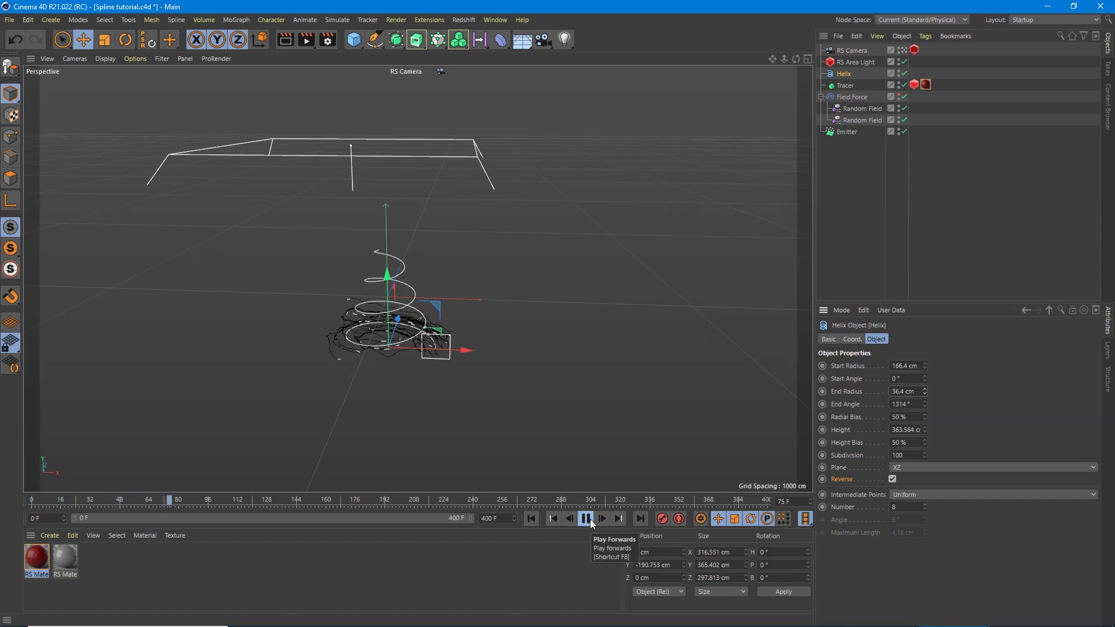
scroll(388, 345, "up", 3)
scroll(389, 346, "up", 3)
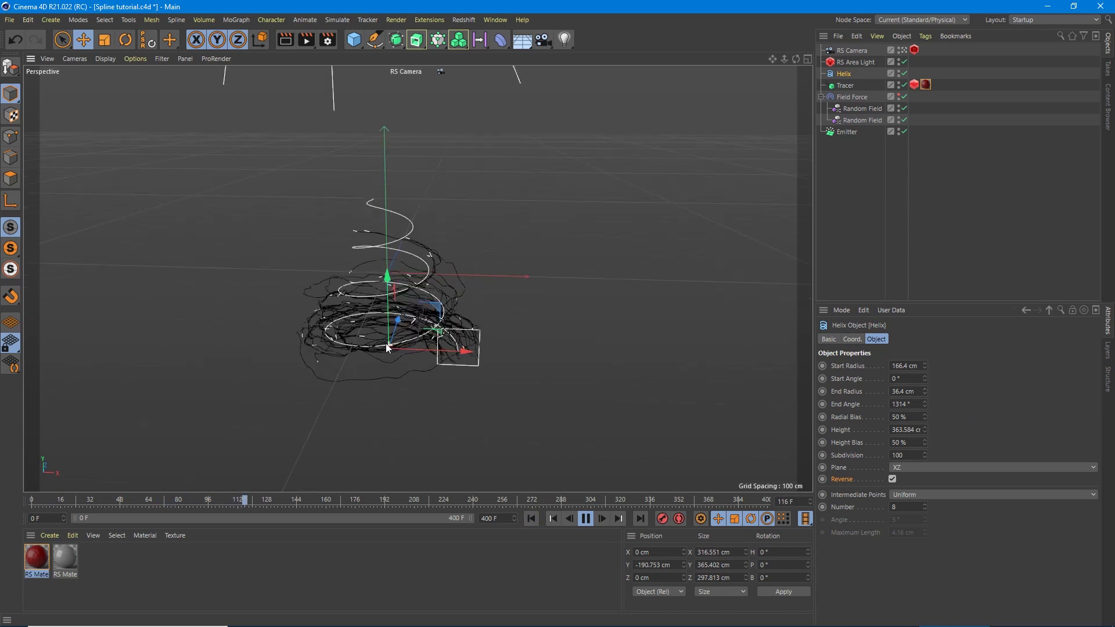
left_click_drag(388, 345, 364, 293, "alt")
middle_click_drag(392, 253, 398, 286, "alt")
scroll(398, 286, "up", 2)
scroll(398, 316, "down", 1)
left_click(586, 518)
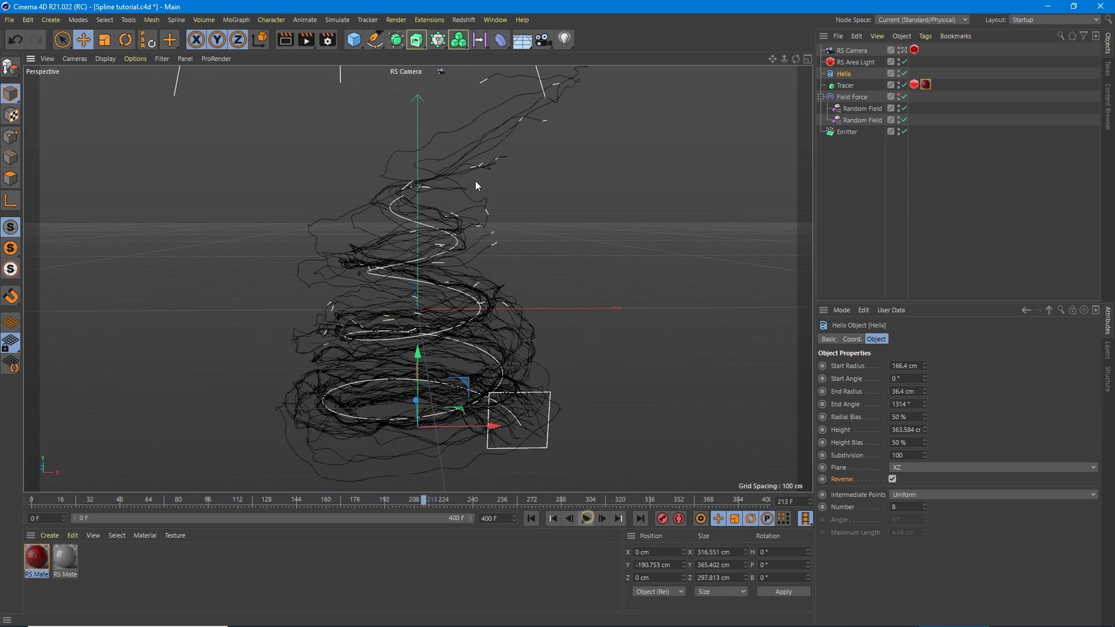
Open the Redshift RenderView and inspect the rendered red strands up close and from a distance.
left_click(463, 19)
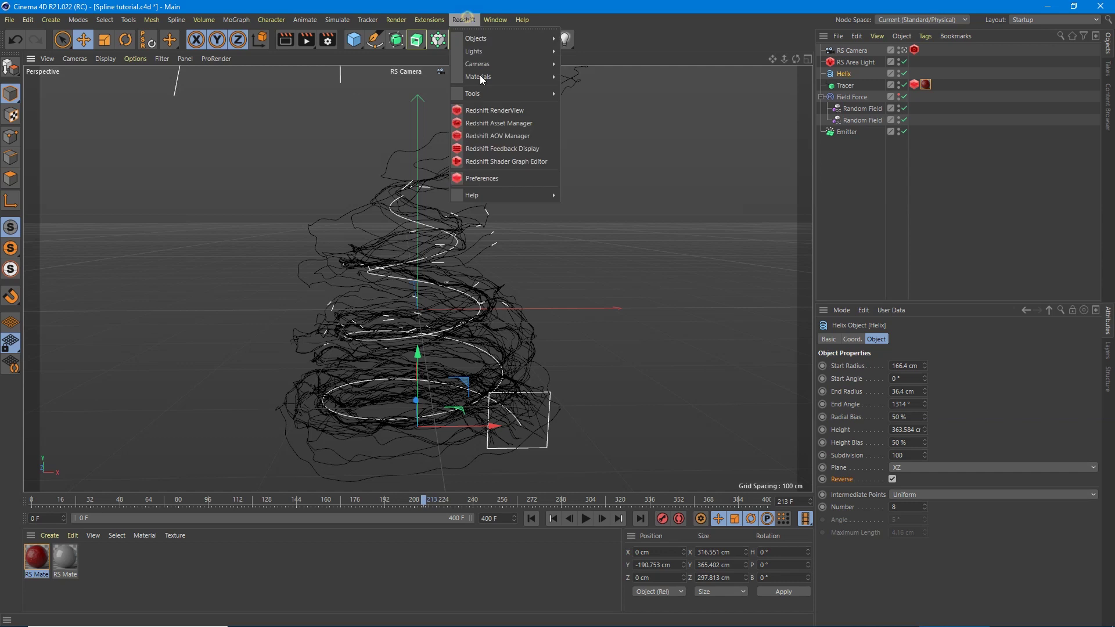
left_click(479, 112)
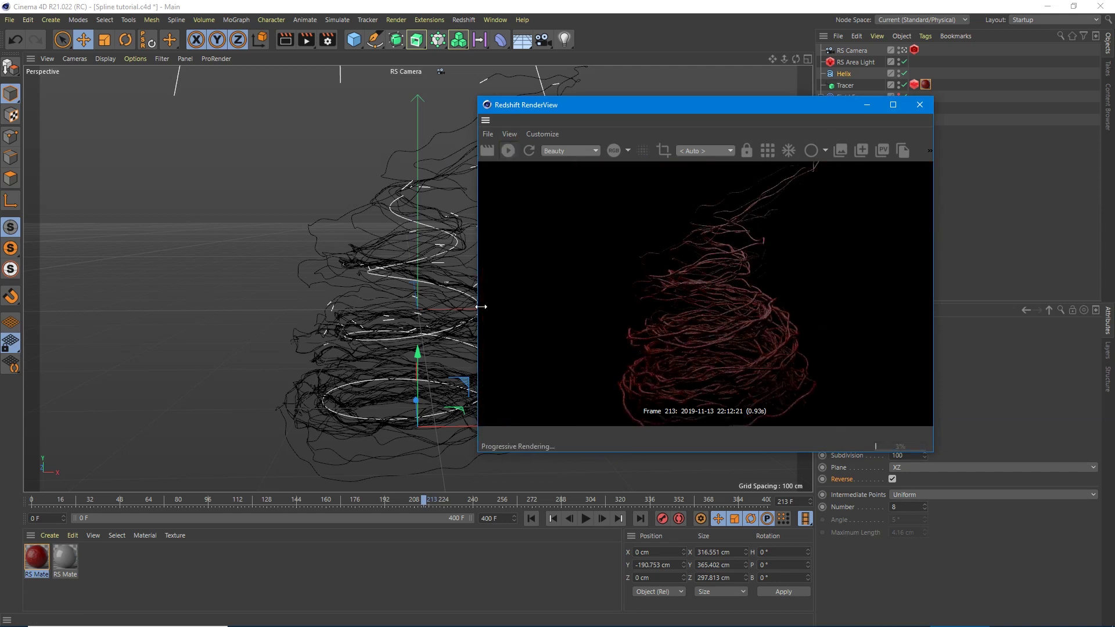
scroll(700, 332, "down", 3)
scroll(766, 342, "down", 4)
left_click_drag(765, 342, 695, 323)
scroll(654, 289, "up", 3)
scroll(654, 288, "up", 3)
scroll(694, 320, "down", 3)
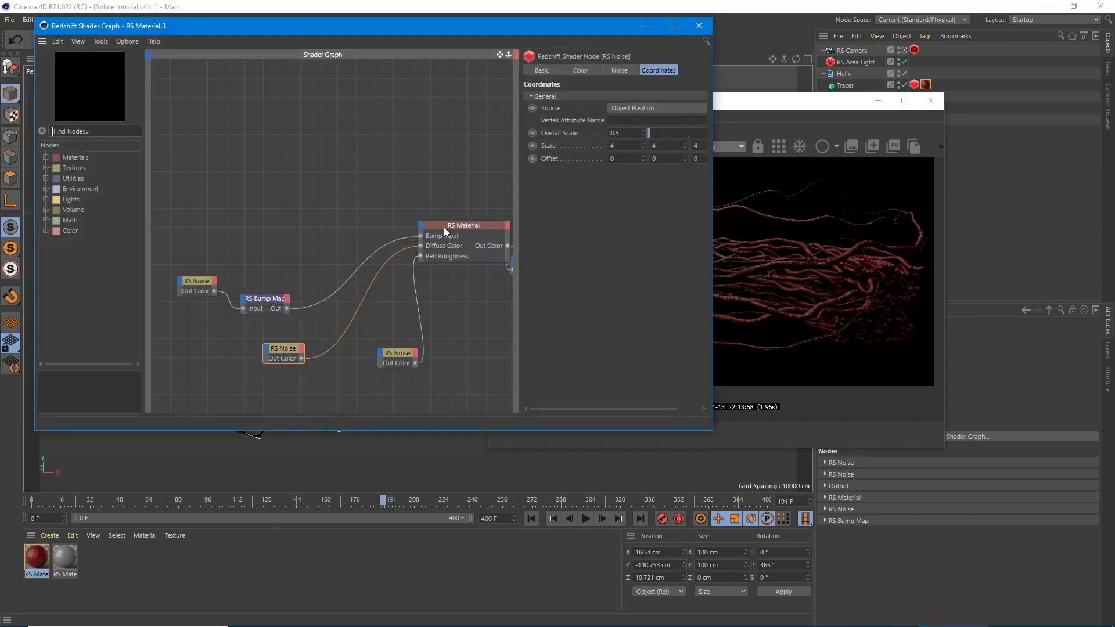
Change Color 1 of the noise feeding the RS Material's Diffuse Color to black.
left_click(196, 291)
left_click(288, 354)
left_click(579, 71)
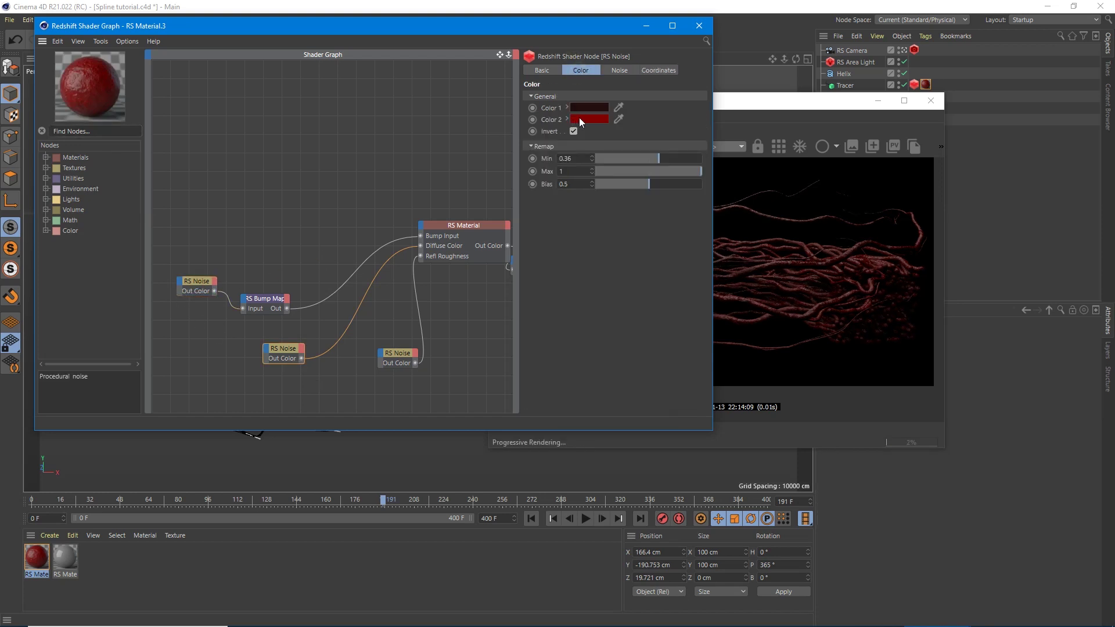
left_click(589, 111)
left_click_drag(599, 114, 480, 129)
left_click(566, 165)
Set Color 2 of the diffuse color noise to a near-black with 3% saturation and 8% value.
left_click(585, 126)
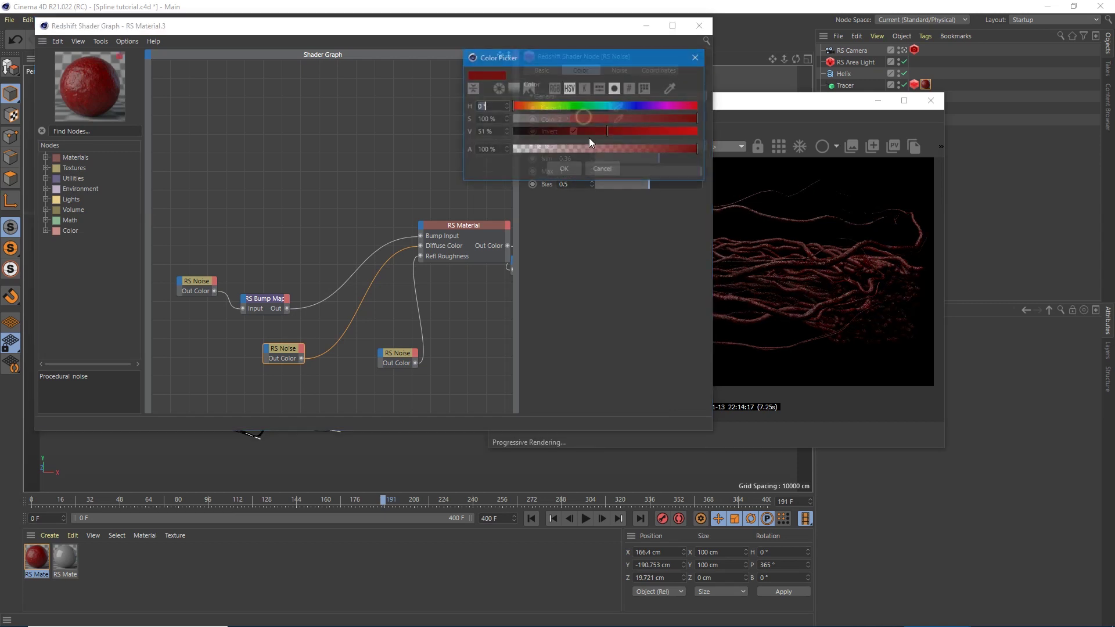
left_click_drag(567, 132, 528, 131)
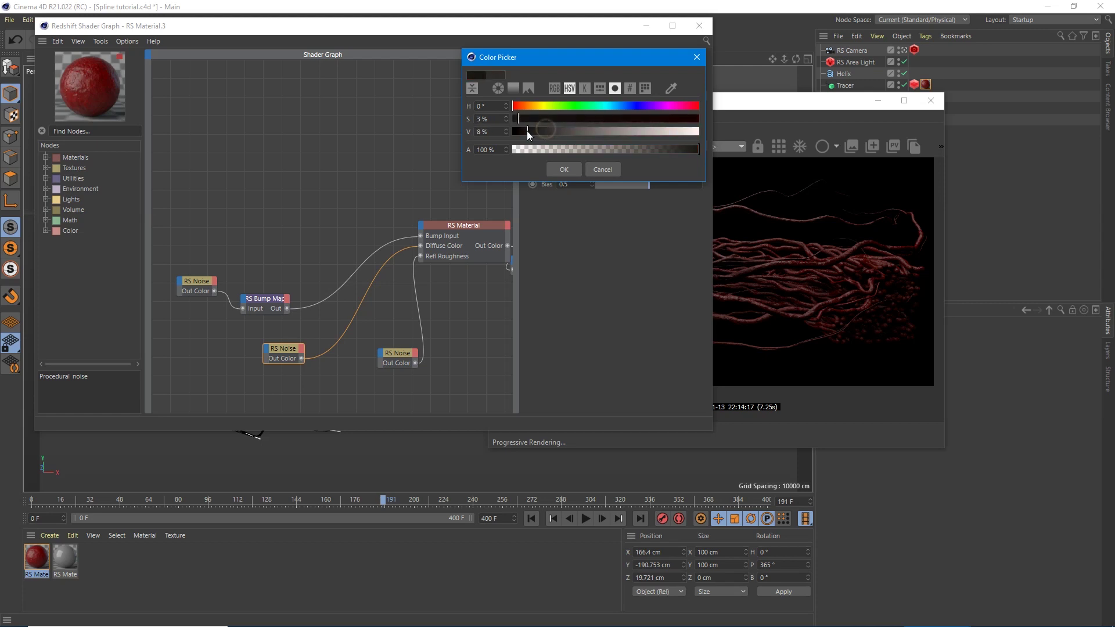
left_click(564, 169)
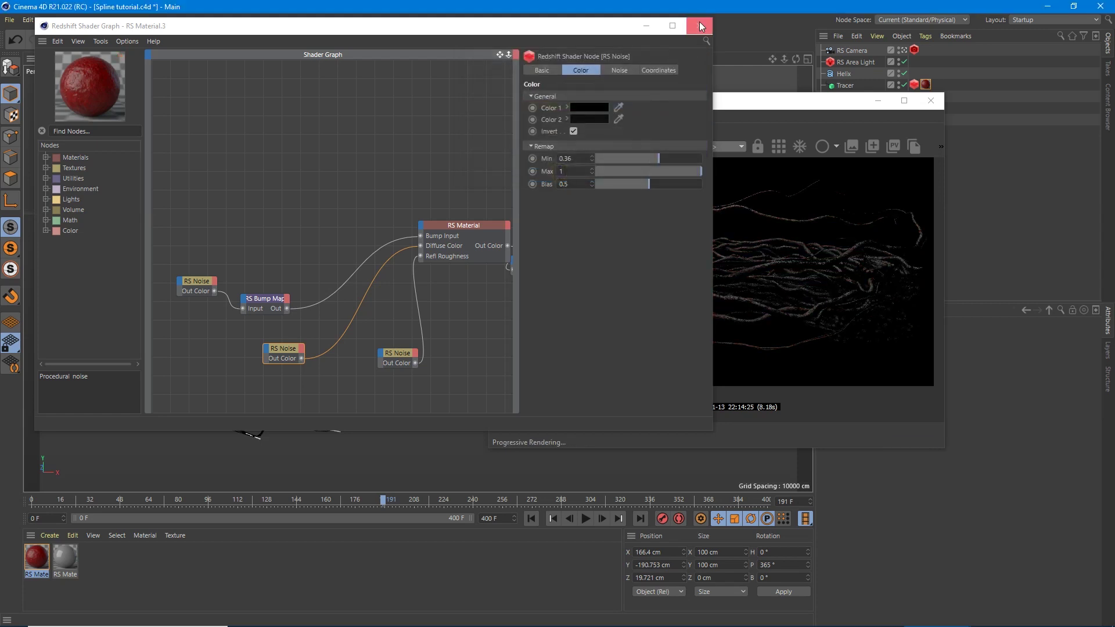
Close the shader graph, move the RenderView over the viewport and toggle its interactive rendering.
left_click(699, 24)
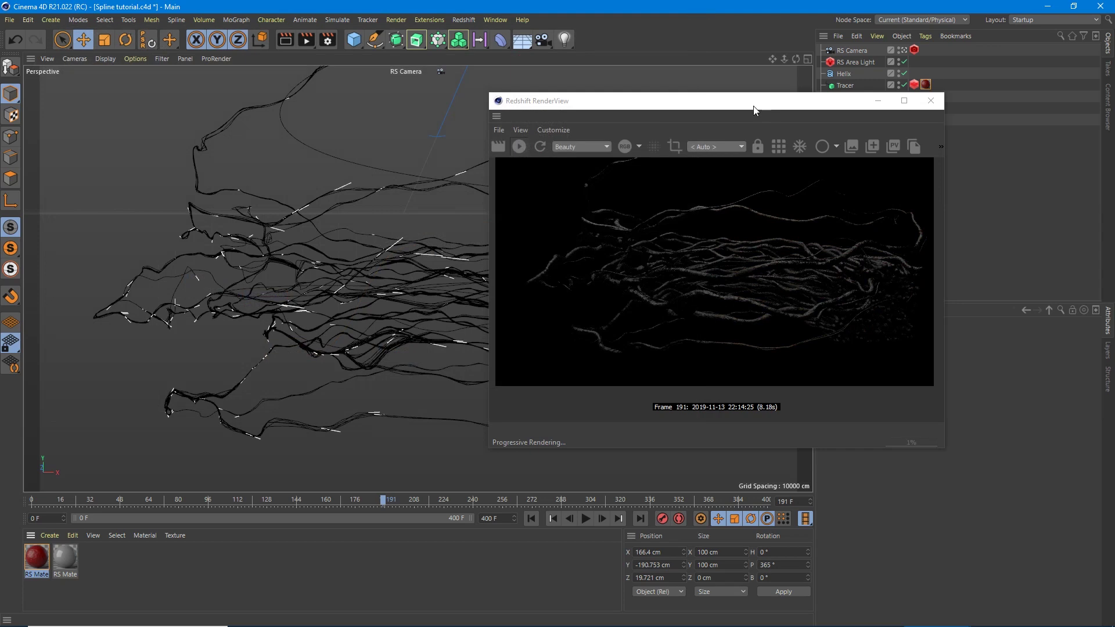
left_click_drag(754, 110, 553, 99)
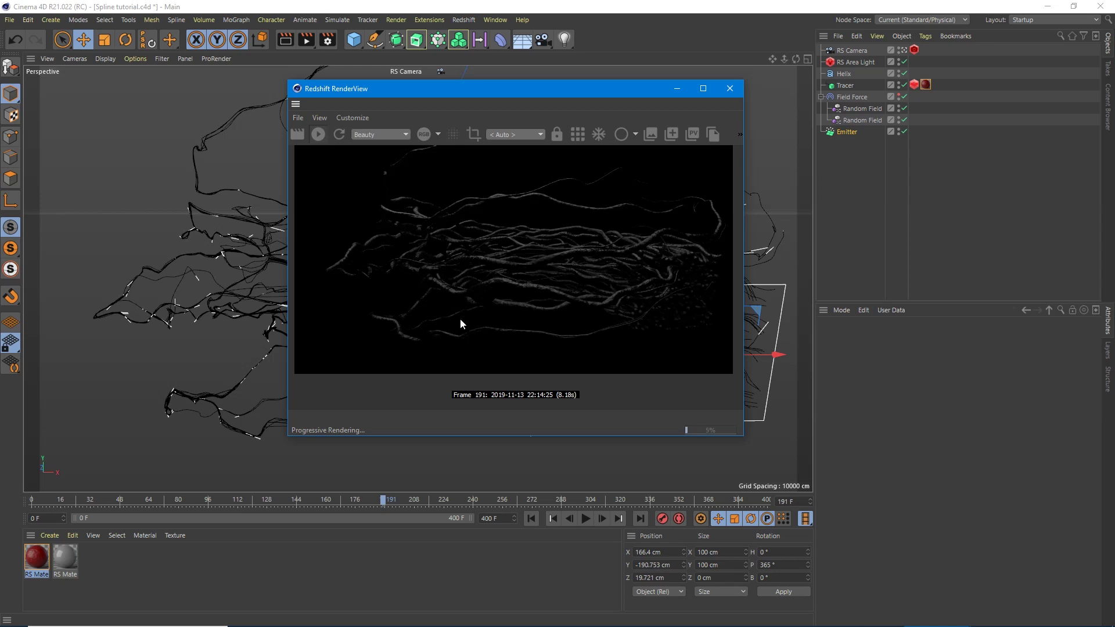
left_click(315, 139)
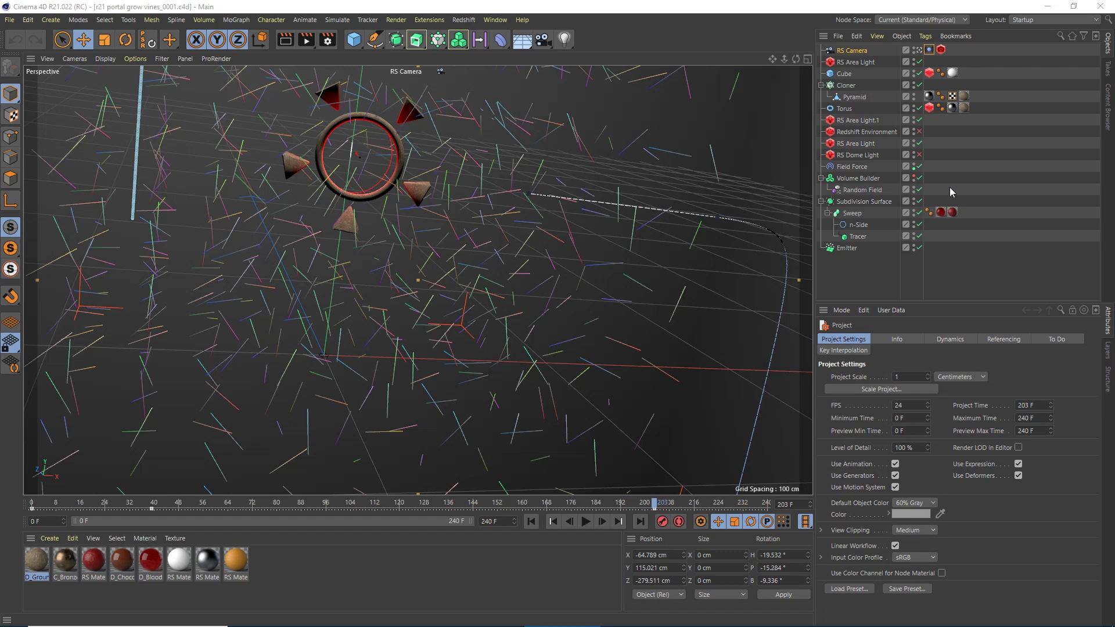
In the portal grow vines scene, examine the settings of the Volume Builder, Emitter, Field Force and Tracer.
left_click(860, 180)
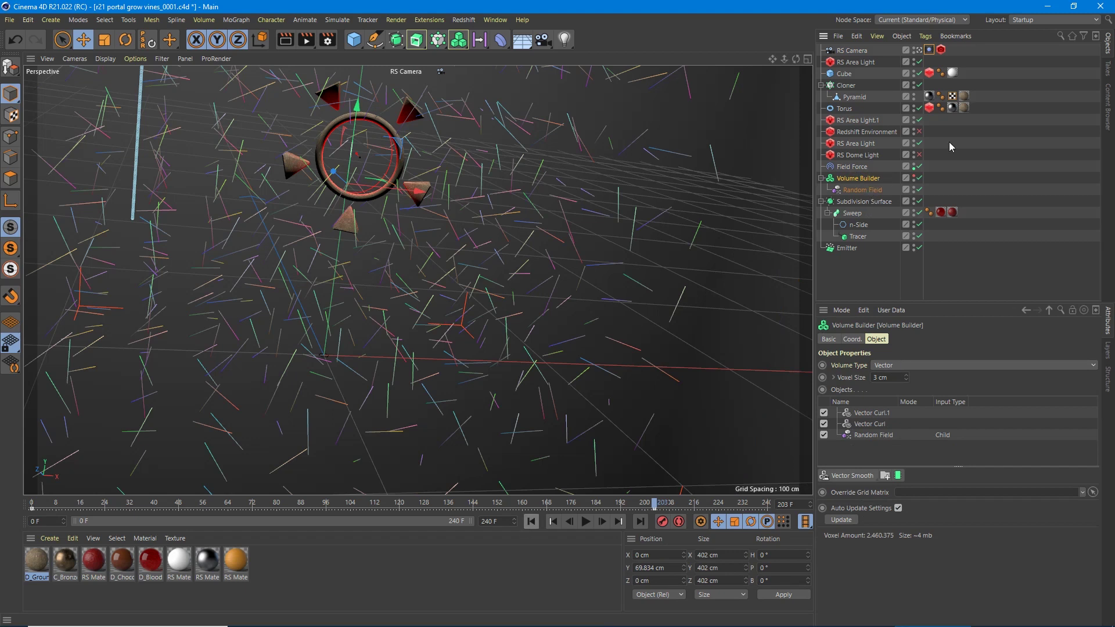
left_click(850, 248)
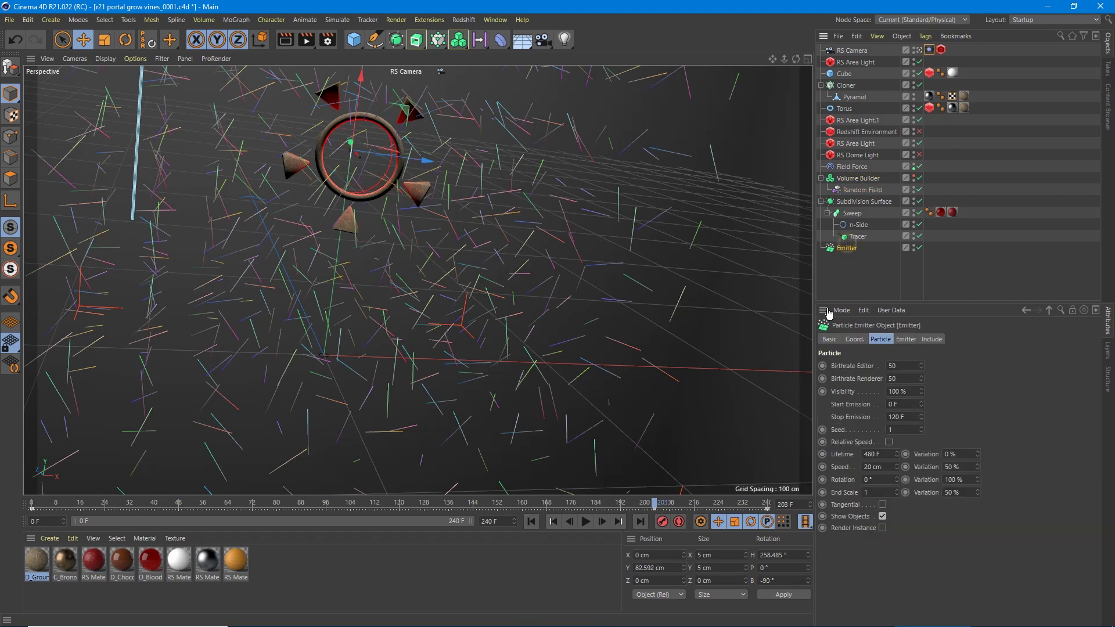
left_click(846, 168)
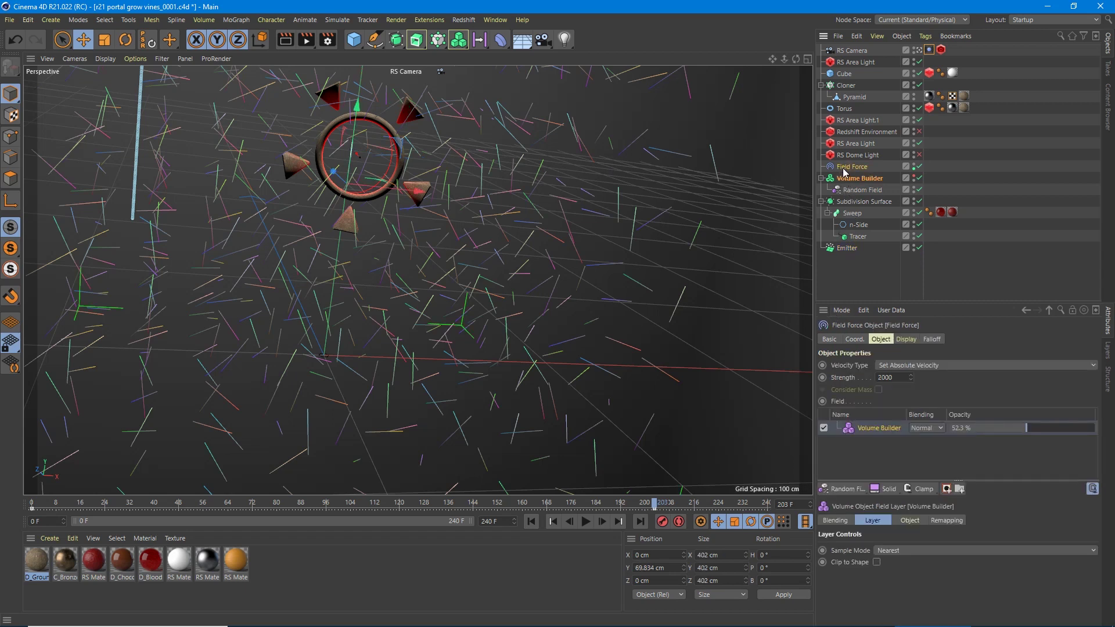
left_click(848, 169)
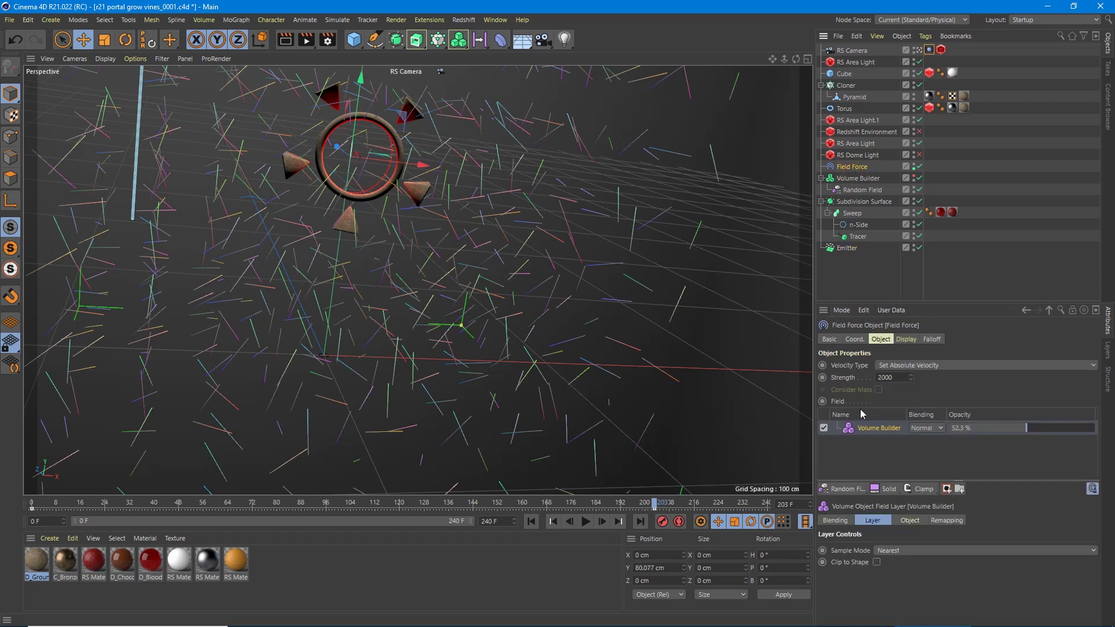
left_click(851, 178)
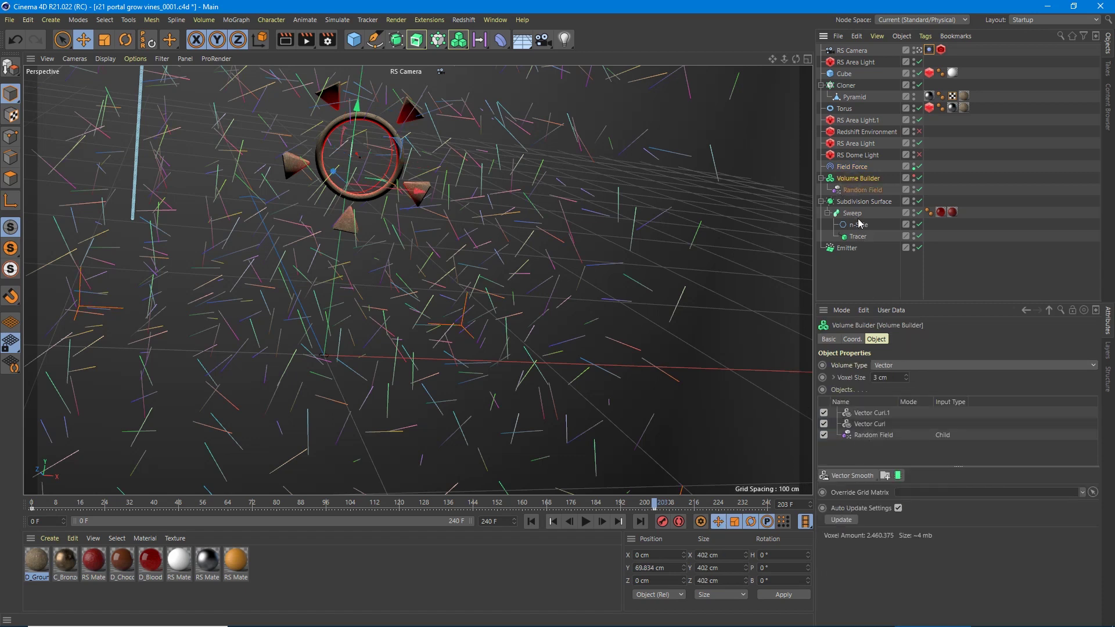
left_click(855, 237)
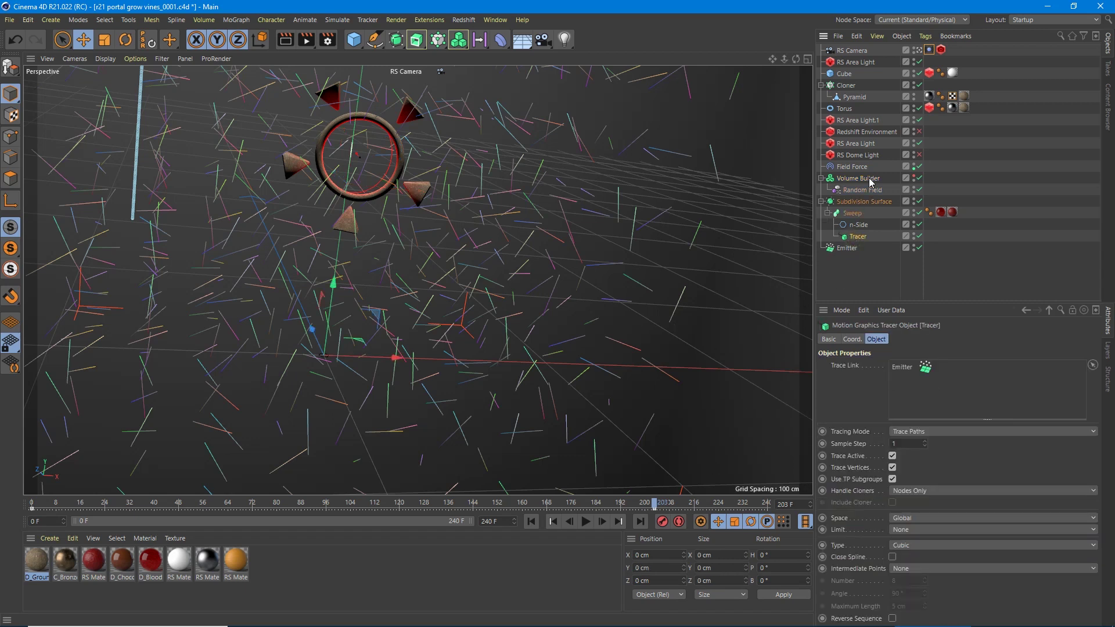
left_click(860, 179)
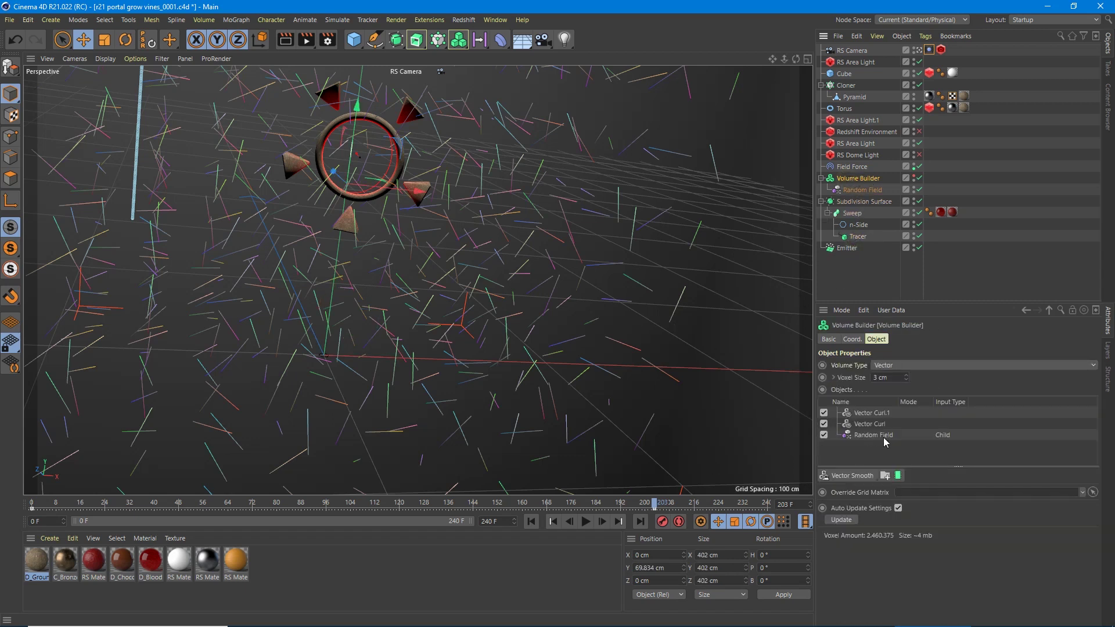
Play the vine growth animation from the first frame and stop it at frame 51.
left_click(531, 522)
left_click(585, 522)
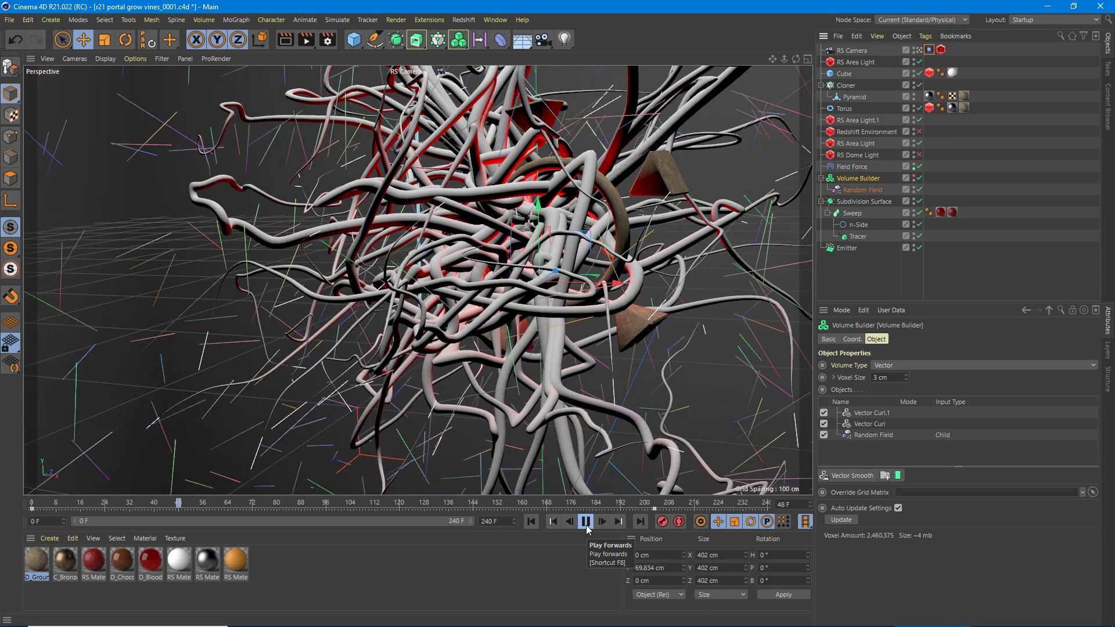
left_click(585, 522)
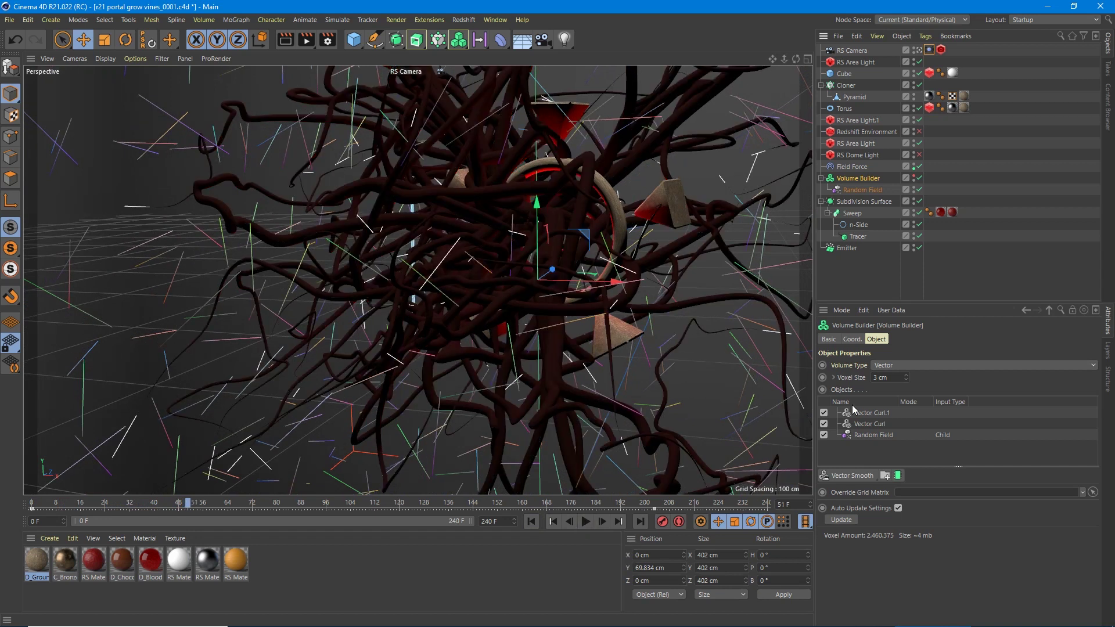
Disable the Random Field in the Volume Builder's object list and replay the vine growth from the first frame to frame 38.
left_click(824, 436)
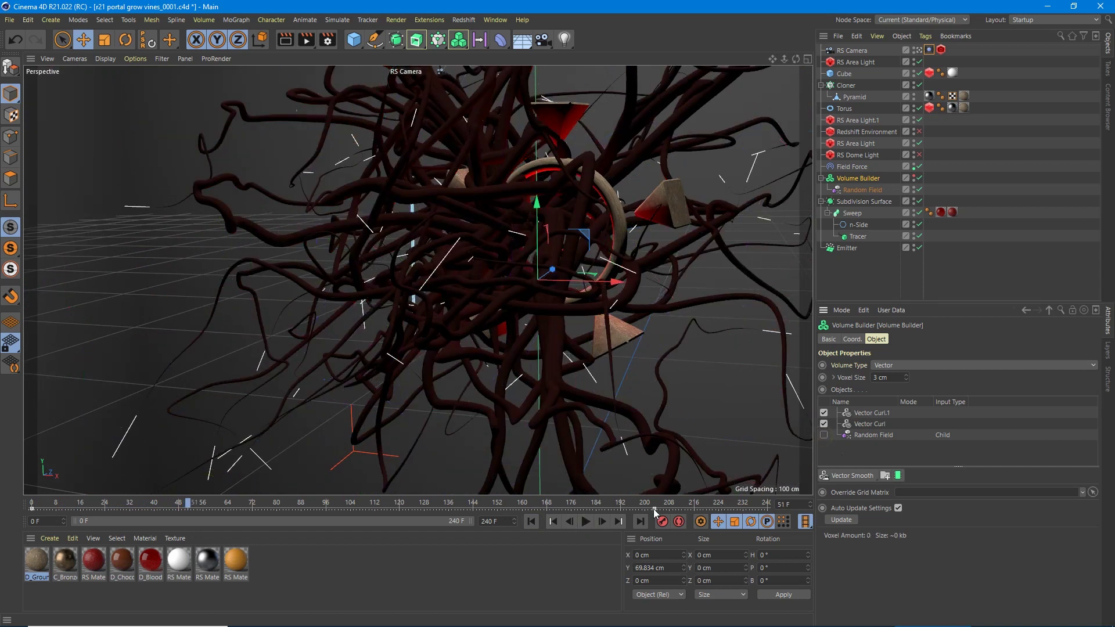
left_click(532, 522)
left_click(587, 522)
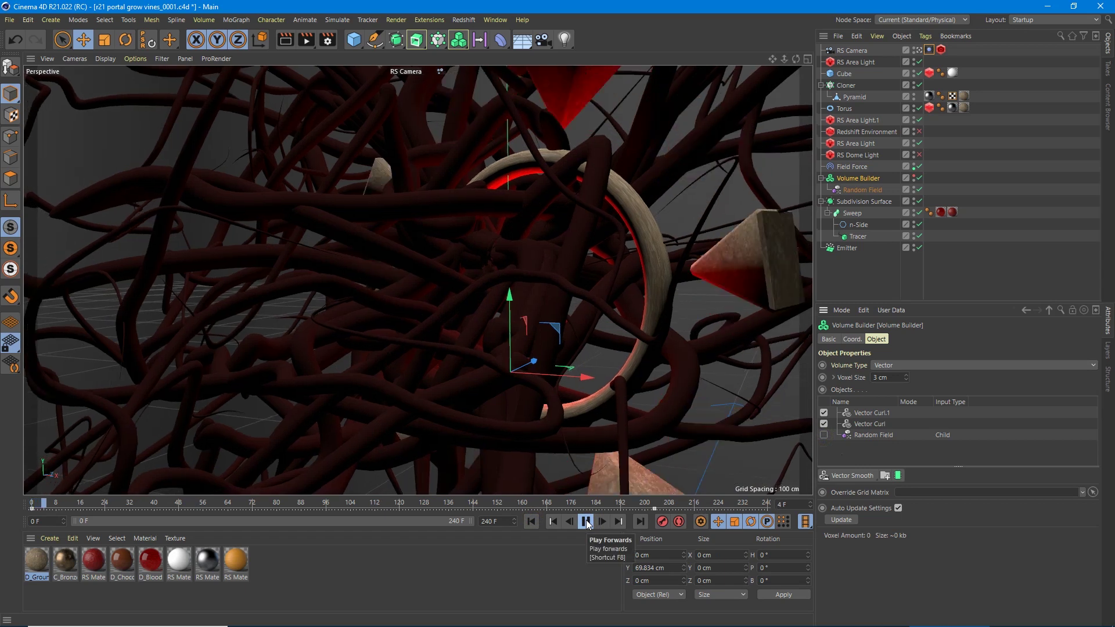
left_click(586, 522)
left_click(532, 522)
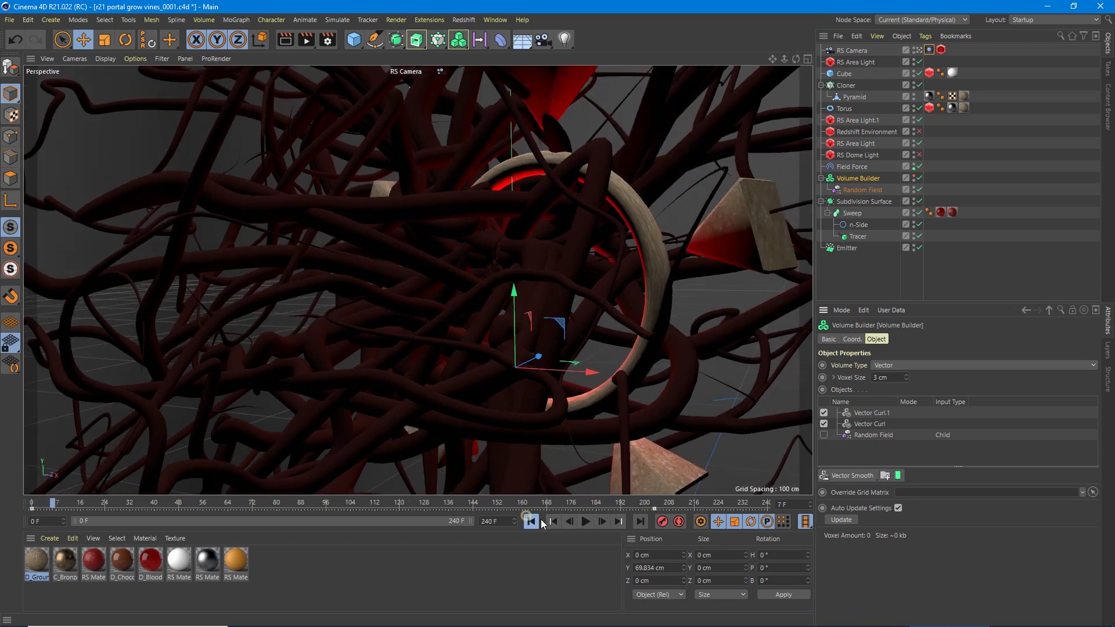
left_click(584, 522)
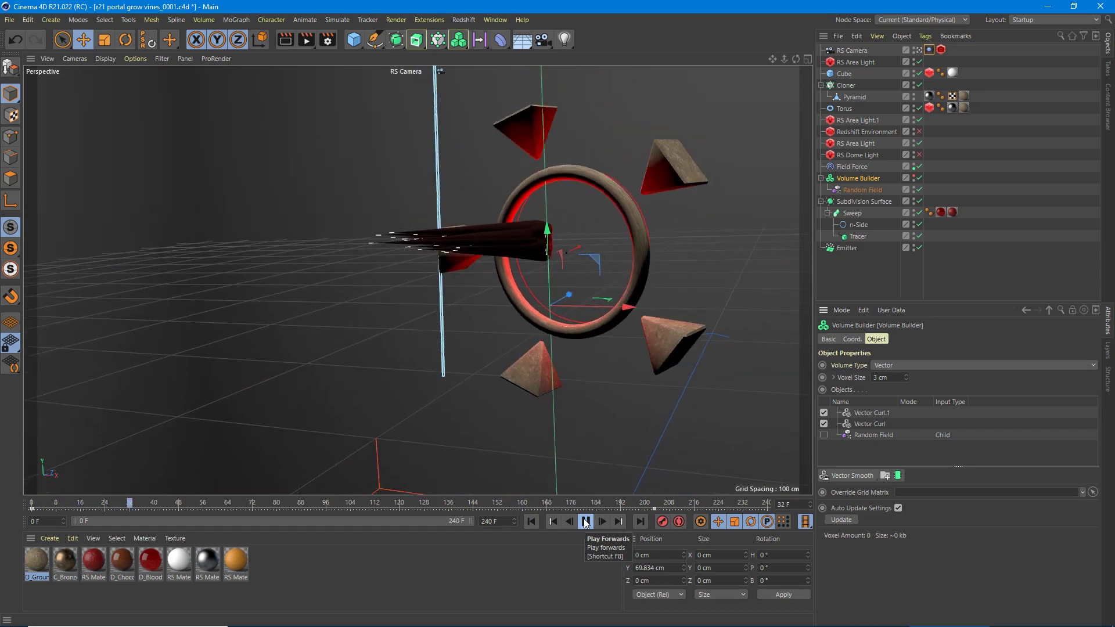
left_click(585, 522)
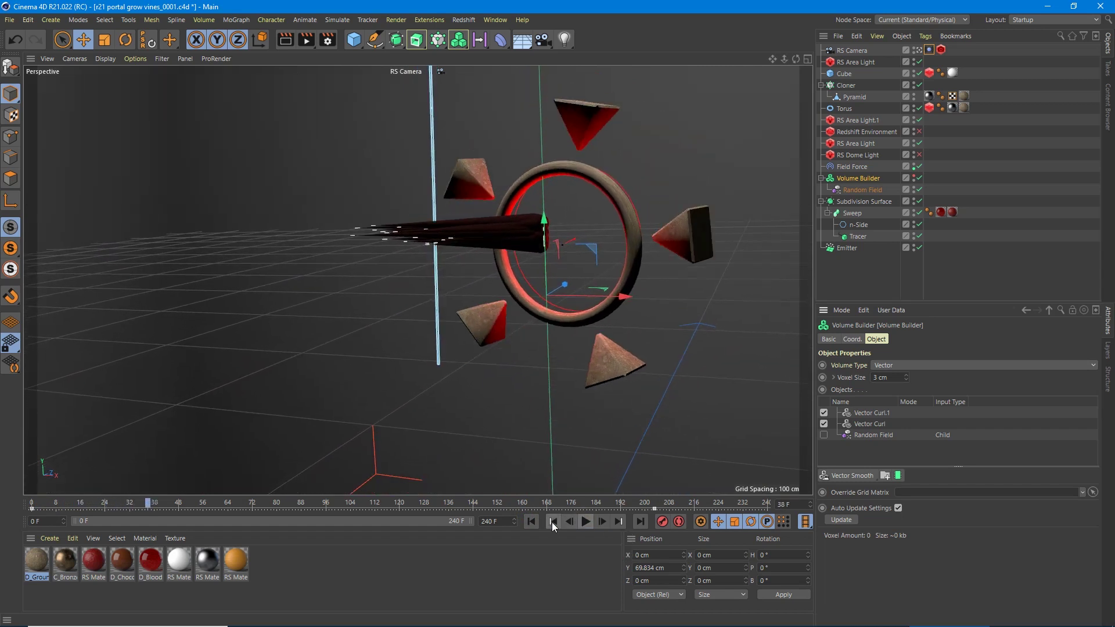
Return to the first frame, re-enable the Random Field in the Volume Builder and select the Vector Curl.1 filter.
left_click(532, 520)
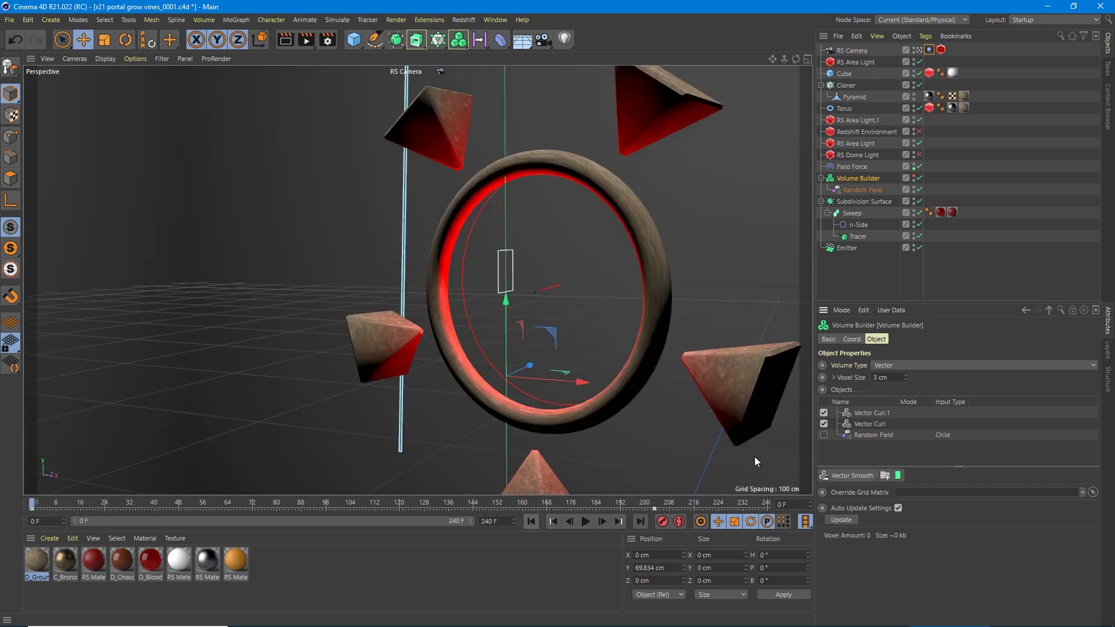
left_click(823, 434)
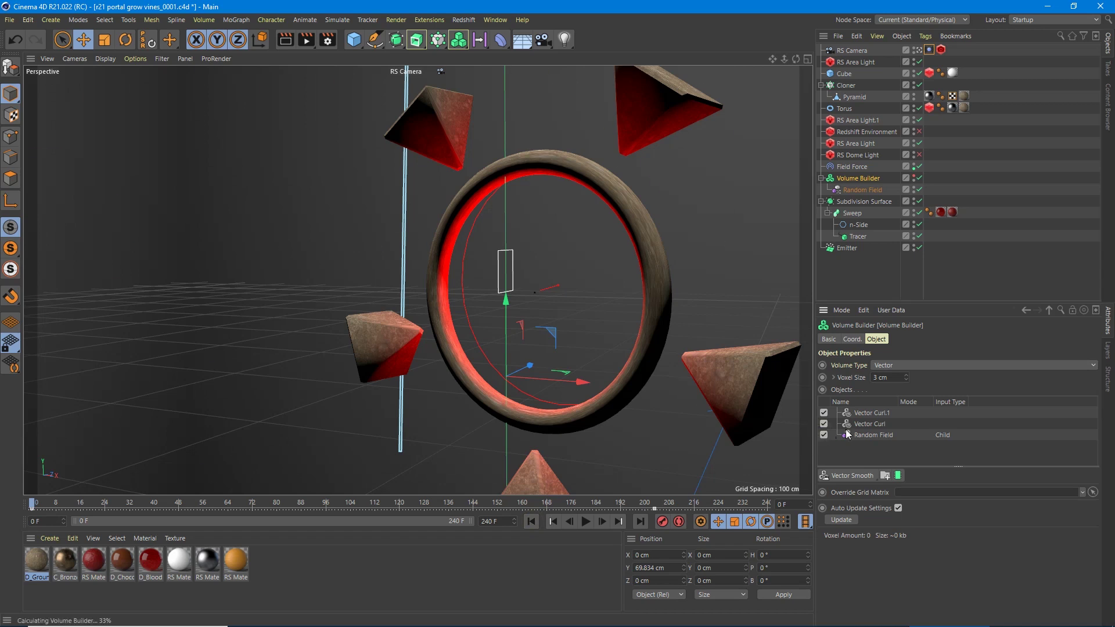
left_click(868, 424)
left_click(871, 413)
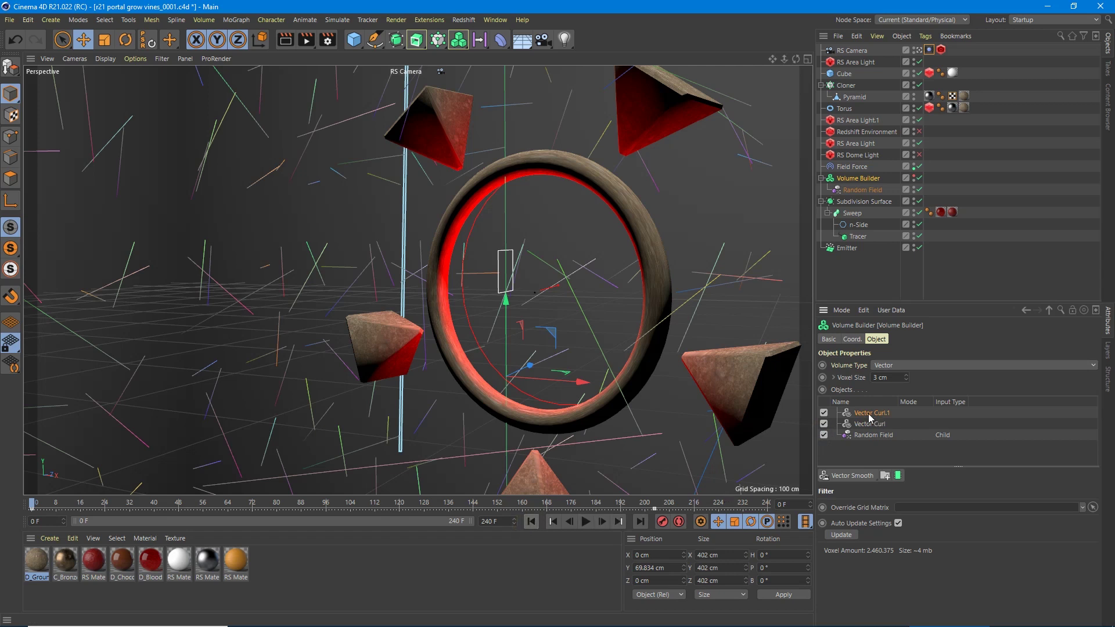
Disable the Vector Curl and Vector Curl.1 filters, play the vine growth briefly and return to the first frame.
left_click(824, 424)
left_click(823, 413)
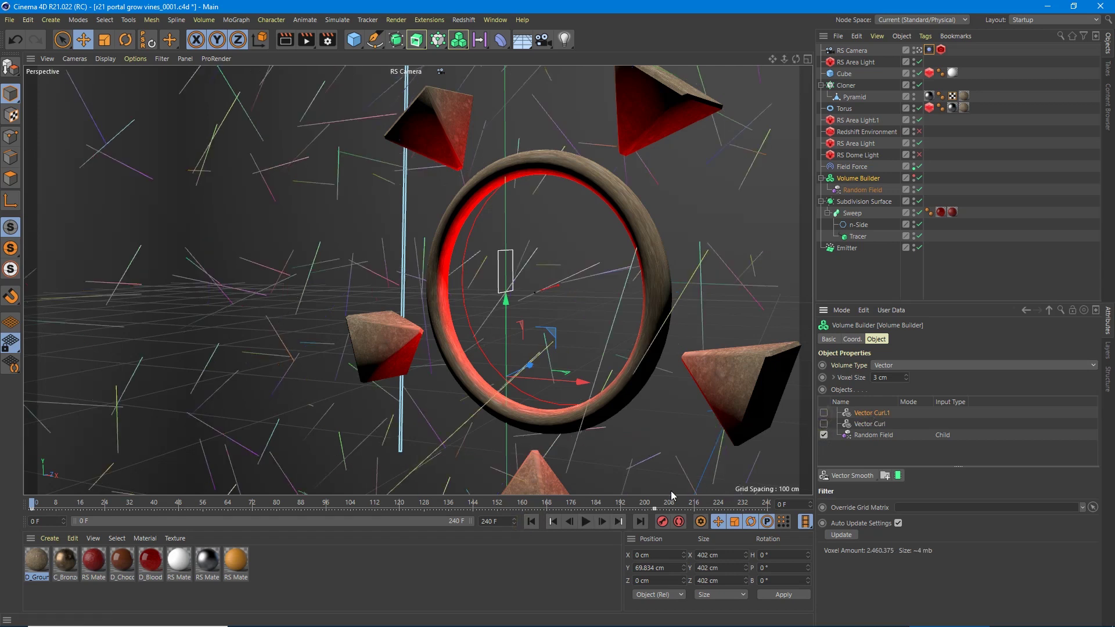
left_click(586, 522)
left_click(586, 522)
left_click(531, 521)
Toggle the Vector Curl.1 filter, replay the vine growth and rewind the animation.
left_click(824, 413)
left_click(586, 521)
left_click(589, 523)
left_click(531, 521)
Replay the vine growth with both Vector Curl filters disabled, leaving only the Random Field active, and rewind.
left_click(823, 424)
left_click(824, 413)
left_click(586, 521)
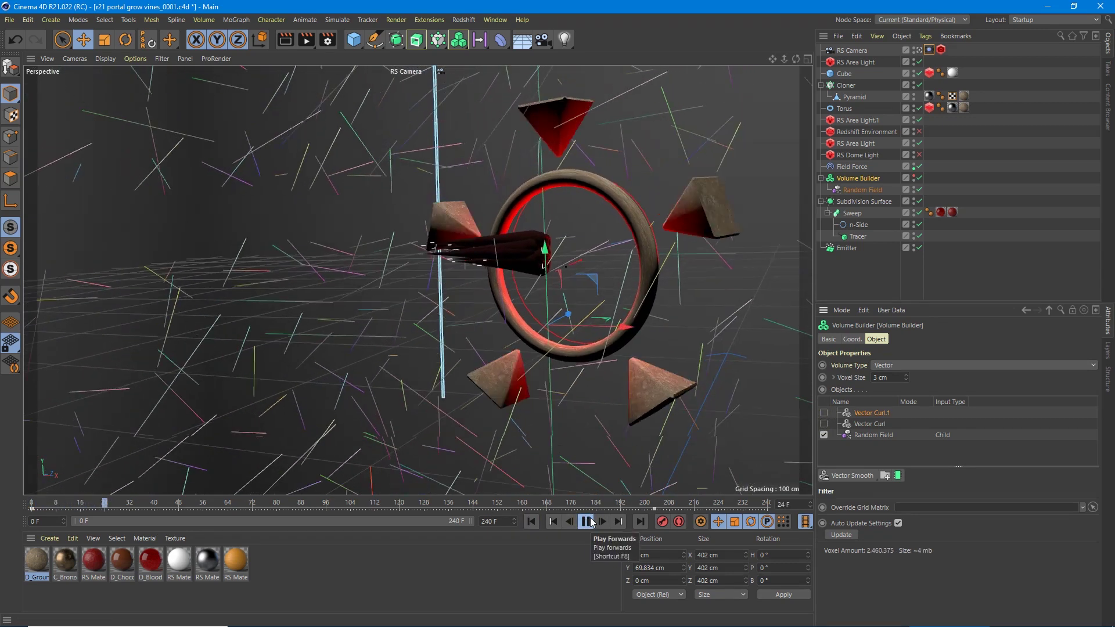
left_click(531, 522)
Re-enable the Vector Curl and Vector Curl.1 filters, play the vine growth from the first frame and stop at frame 67.
left_click(824, 424)
left_click(823, 413)
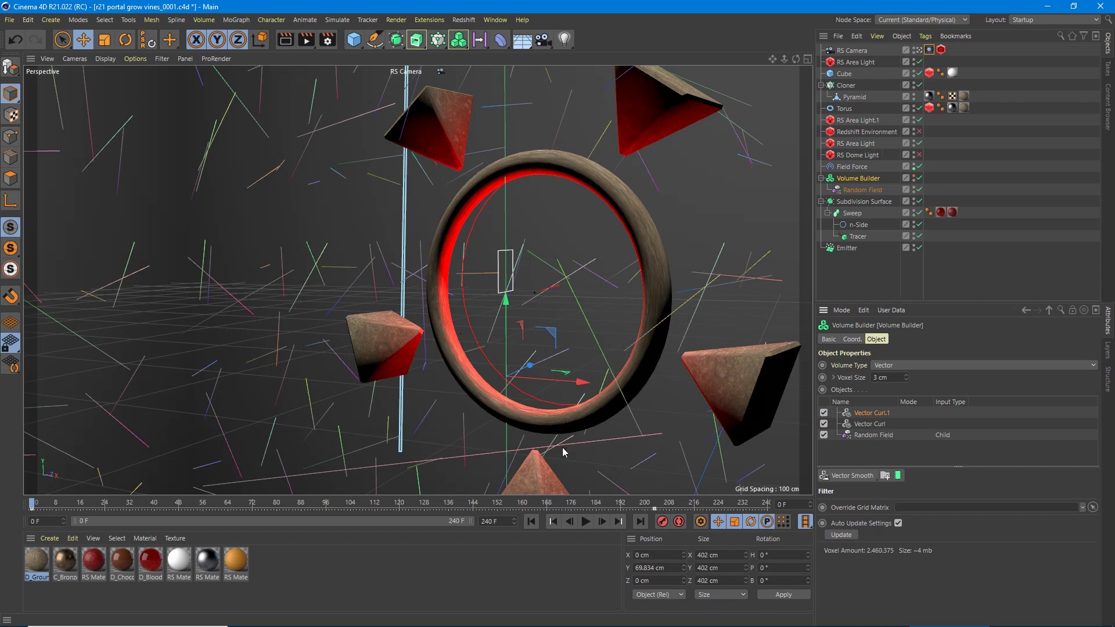
left_click(585, 521)
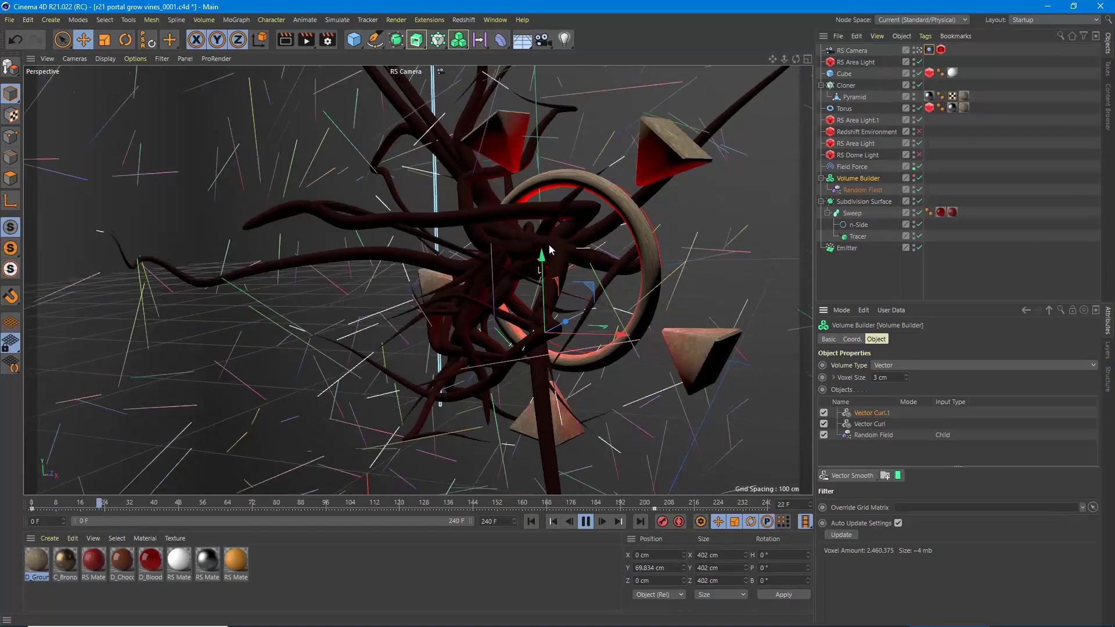
left_click(869, 424)
left_click(864, 413)
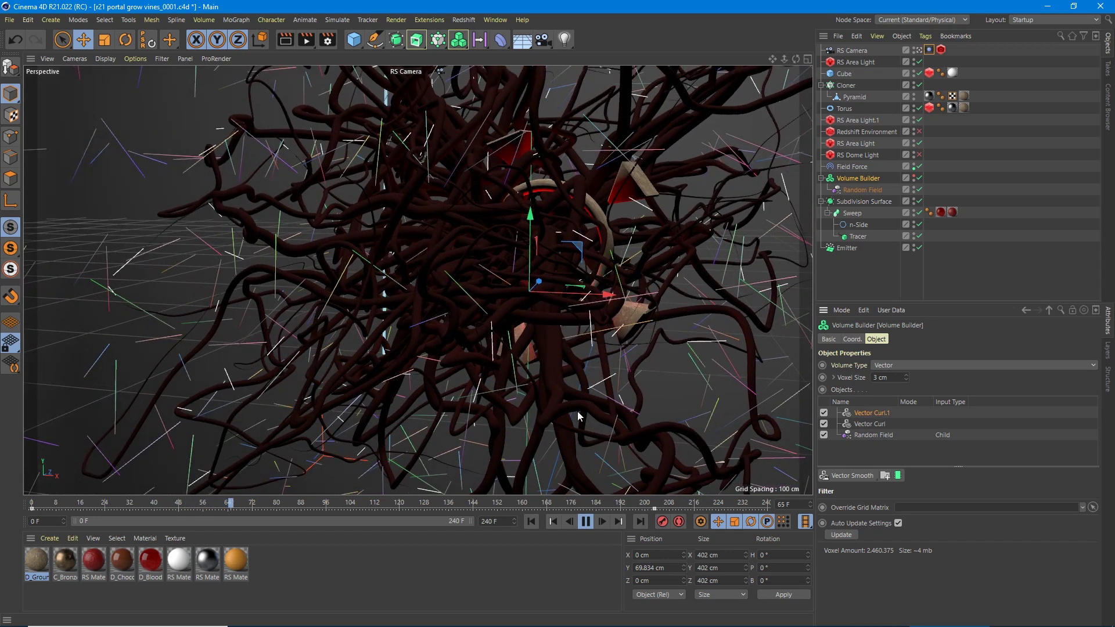
left_click(586, 520)
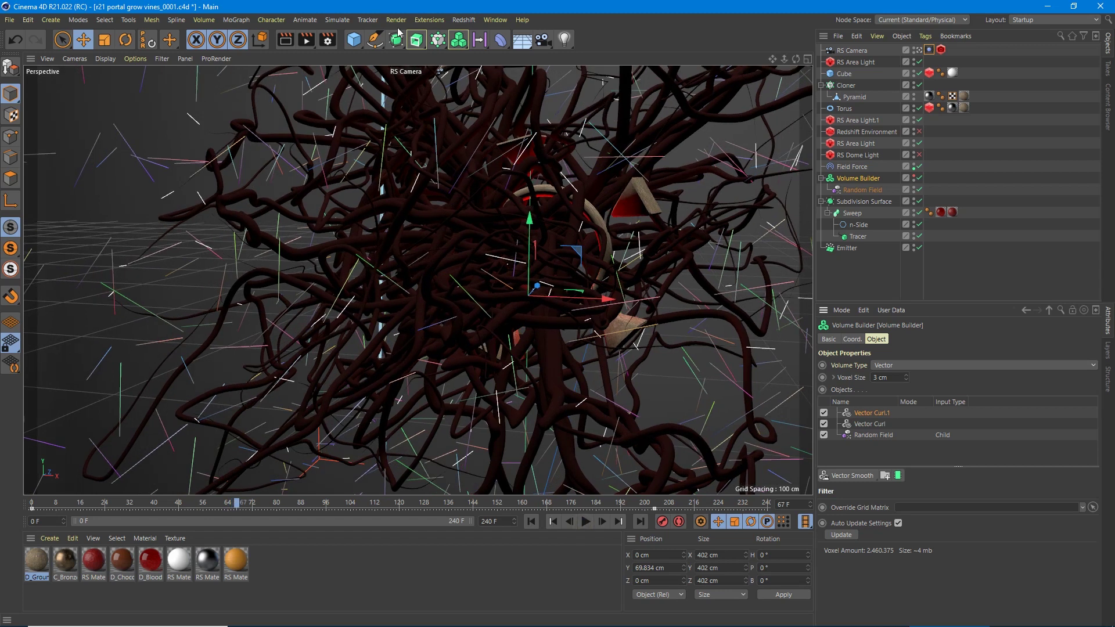
Open the Redshift RenderView, render frame 67 of the vines interactively and close the render window.
left_click(463, 19)
left_click(472, 115)
left_click(487, 43)
left_click(463, 20)
left_click(473, 110)
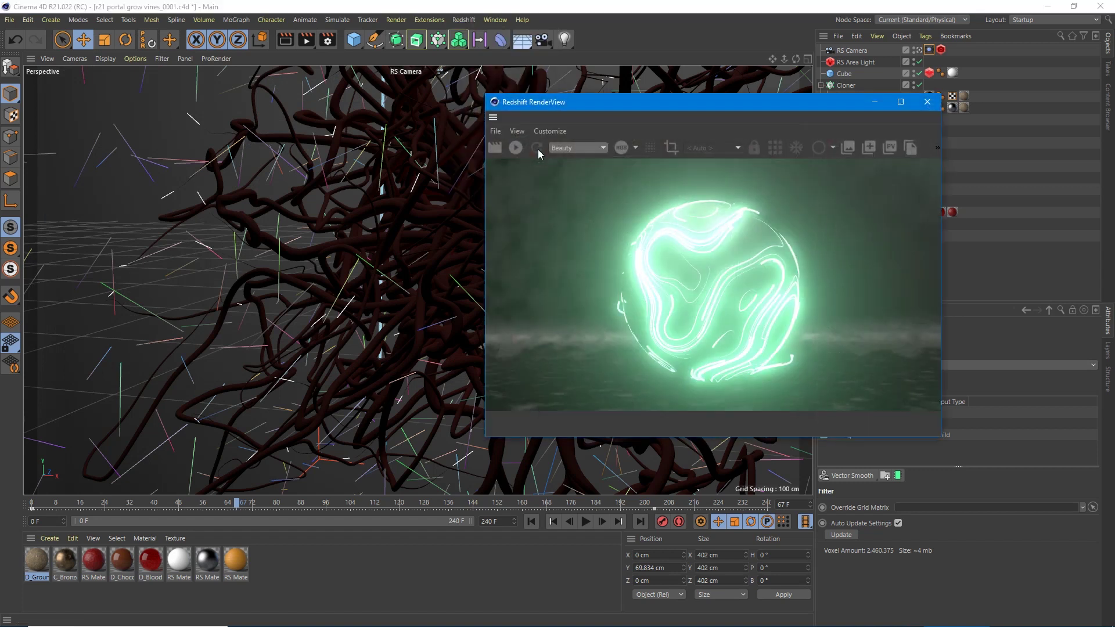
left_click(517, 147)
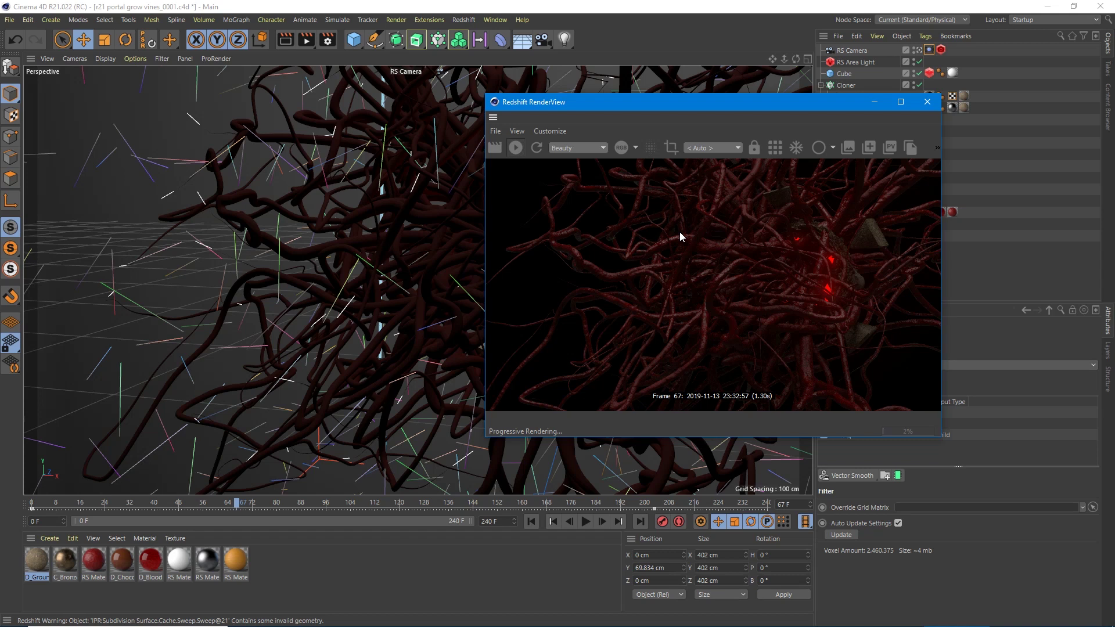
left_click(928, 102)
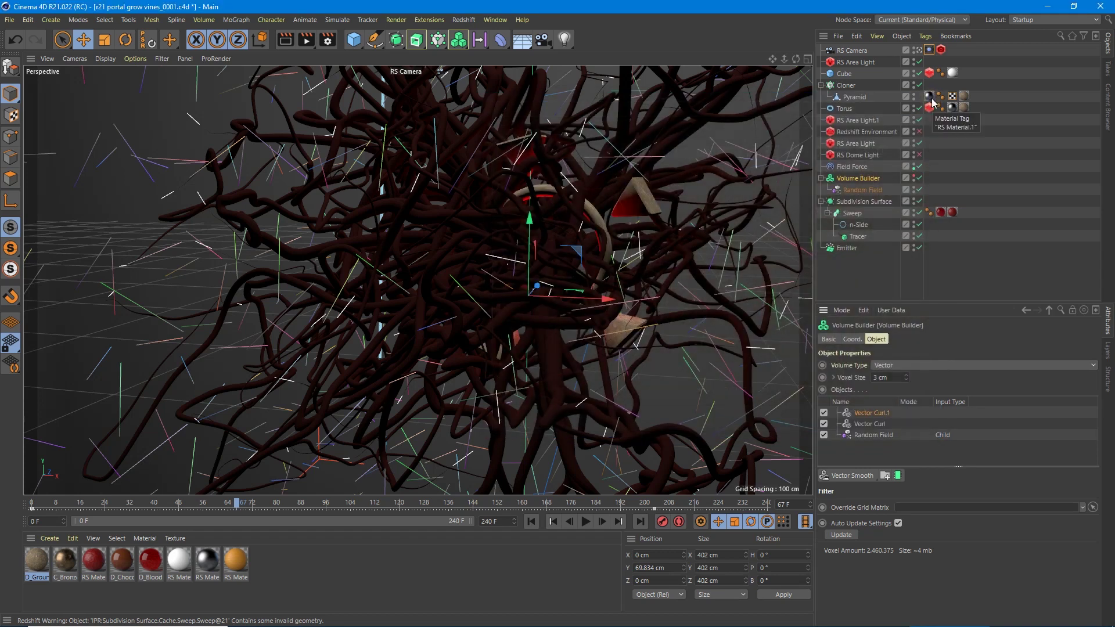